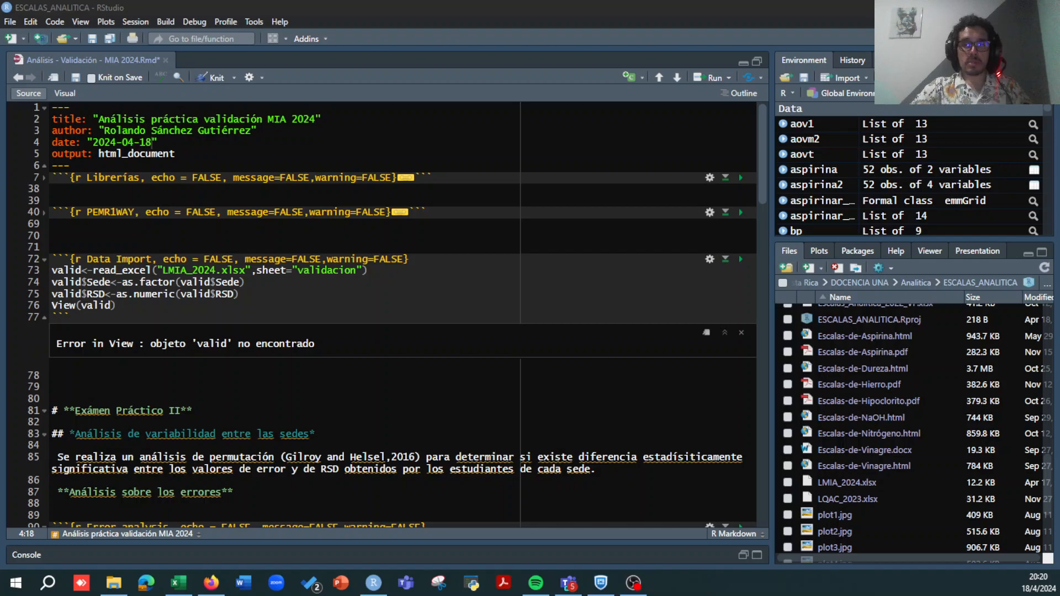
# Step: Switch to the Escala de Nitrógeno 2021 report in the browser and examine the grade rows of its evaluation scale
pyautogui.moveTo(0, 83); pyautogui.dragTo(312, 140)
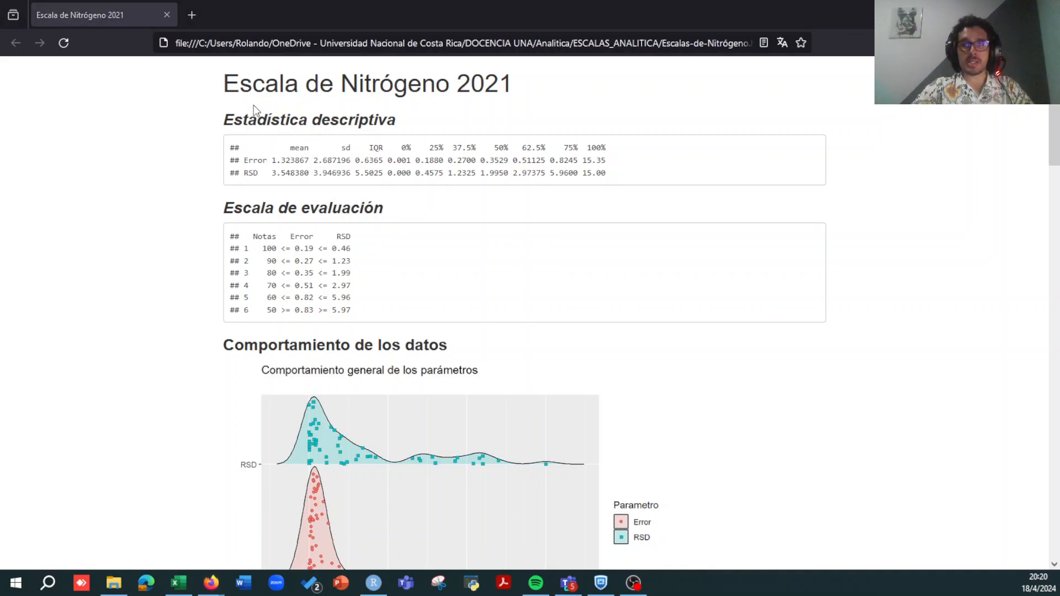
pyautogui.click(486, 43)
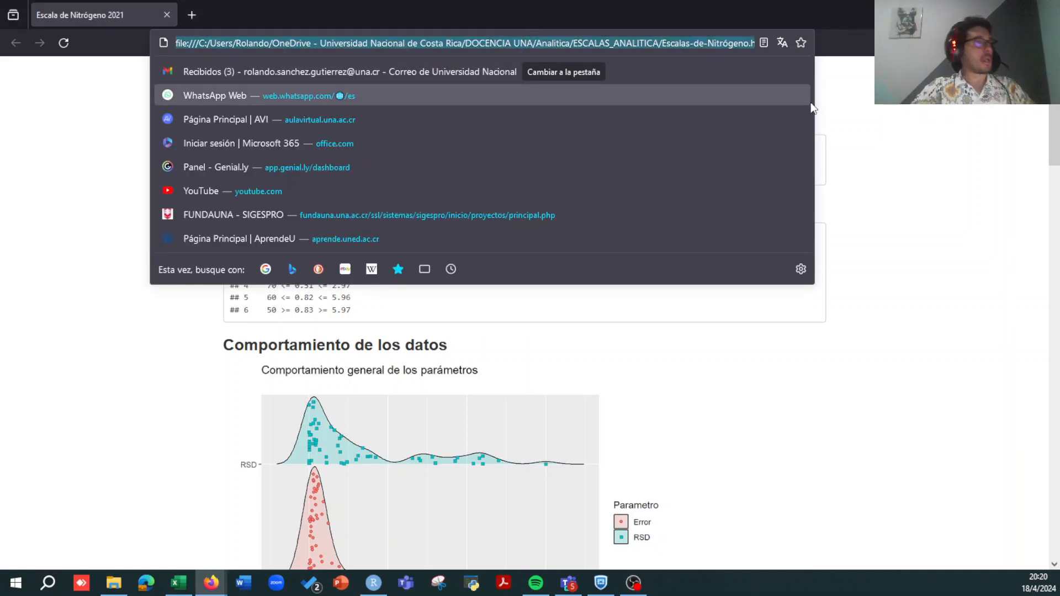
pyautogui.click(942, 176)
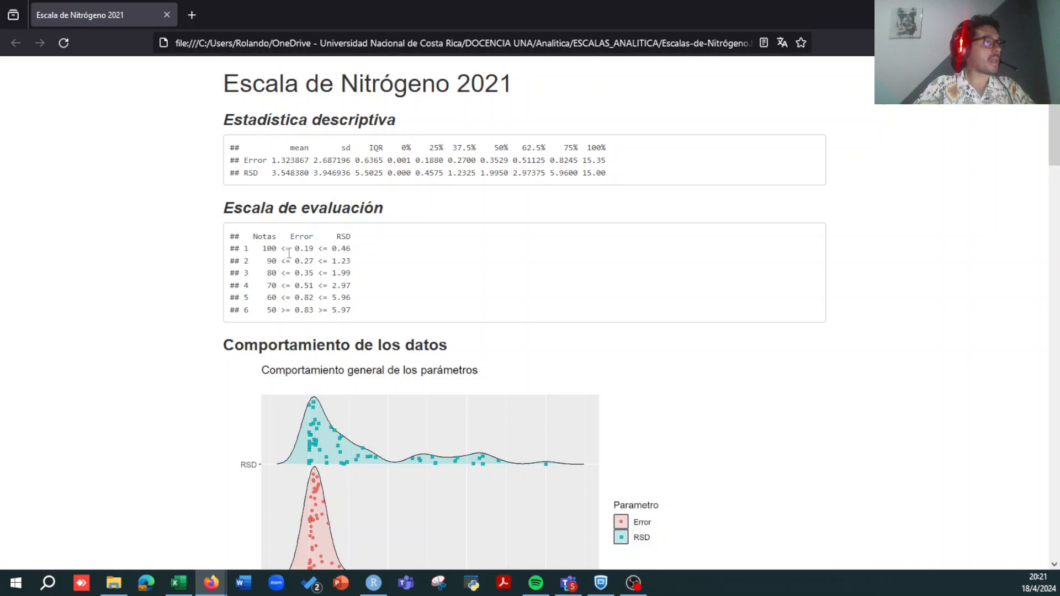
pyautogui.moveTo(249, 249); pyautogui.dragTo(276, 322)
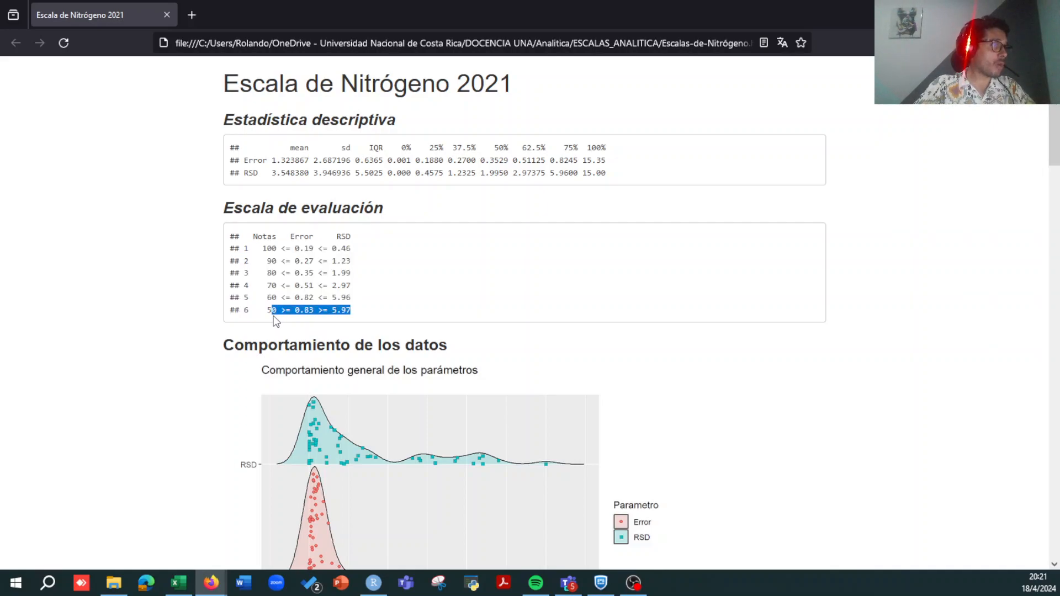
pyautogui.click(275, 250)
pyautogui.moveTo(275, 250); pyautogui.dragTo(362, 258)
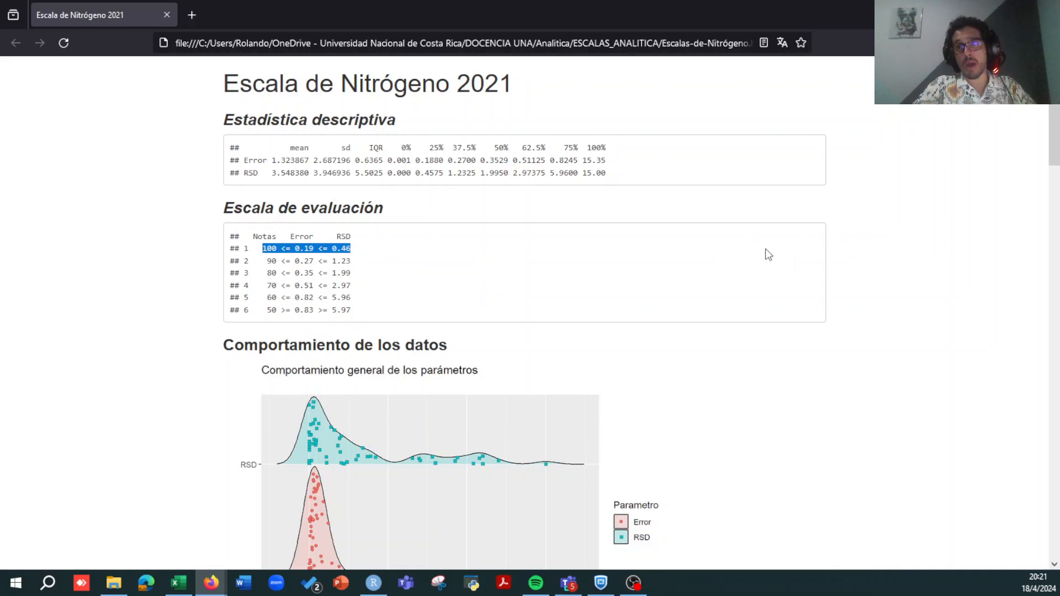
# Step: Examine the percentile columns from 25% to 100% in the descriptive statistics table
pyautogui.click(401, 148)
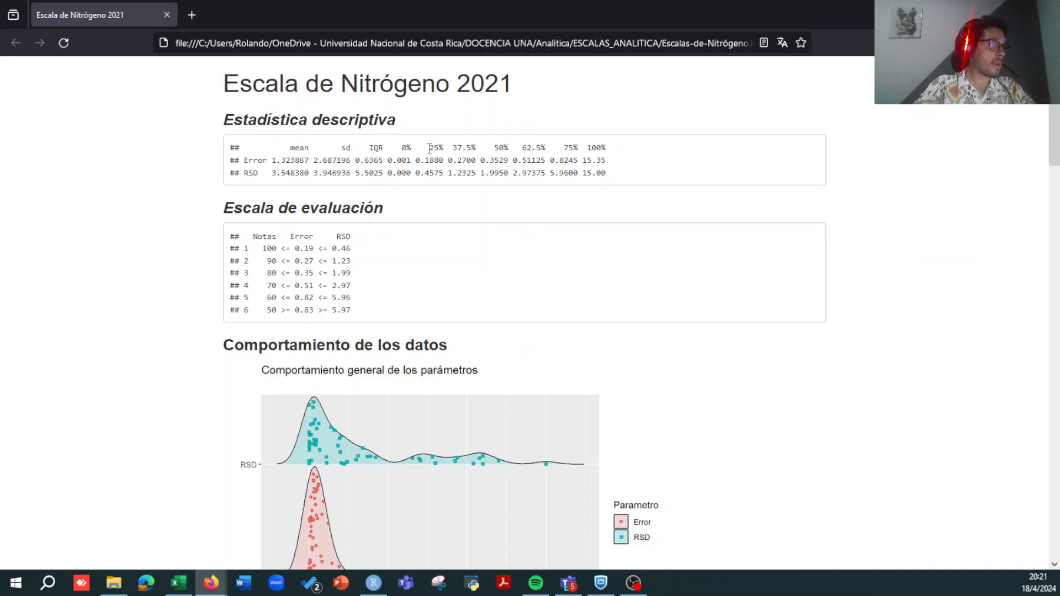
pyautogui.moveTo(430, 149); pyautogui.dragTo(574, 148)
pyautogui.click(498, 148)
pyautogui.click(602, 148)
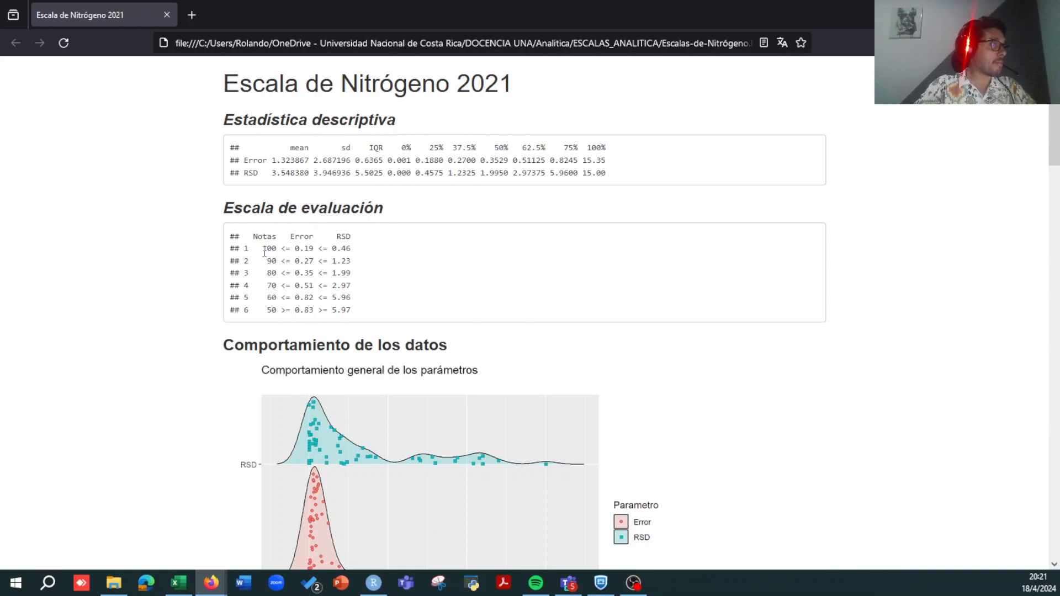
# Step: Compare the Error row's 25% and 50% percentiles with the error limits for grades 100 and 80 in the evaluation scale
pyautogui.moveTo(263, 249); pyautogui.dragTo(299, 249)
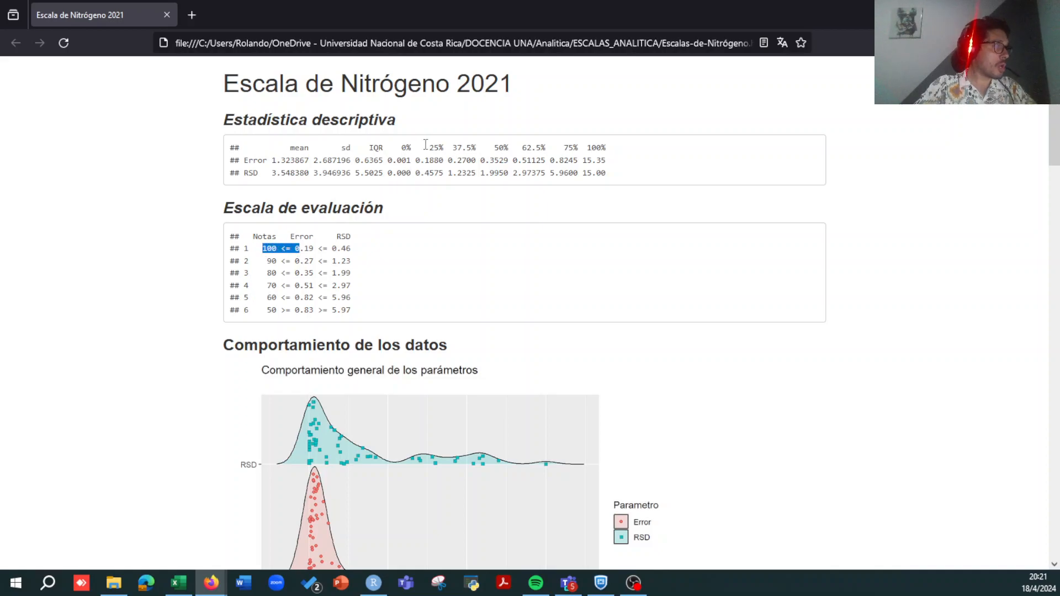
pyautogui.moveTo(239, 162)
pyautogui.mouseDown()
pyautogui.moveTo(262, 161)
pyautogui.moveTo(237, 171)
pyautogui.mouseUp()
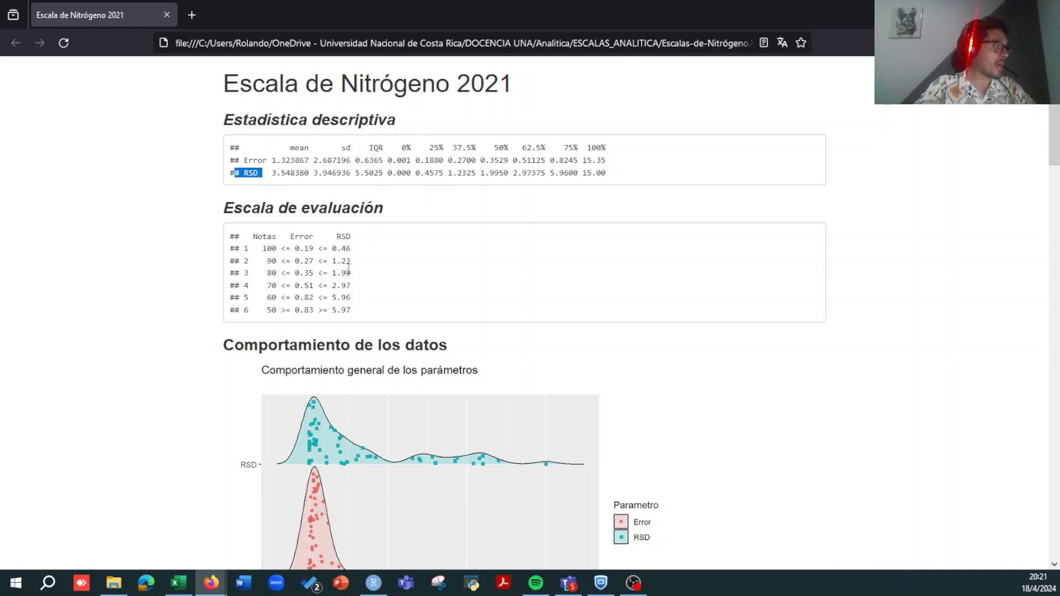
pyautogui.click(446, 159)
pyautogui.moveTo(446, 159); pyautogui.dragTo(415, 156)
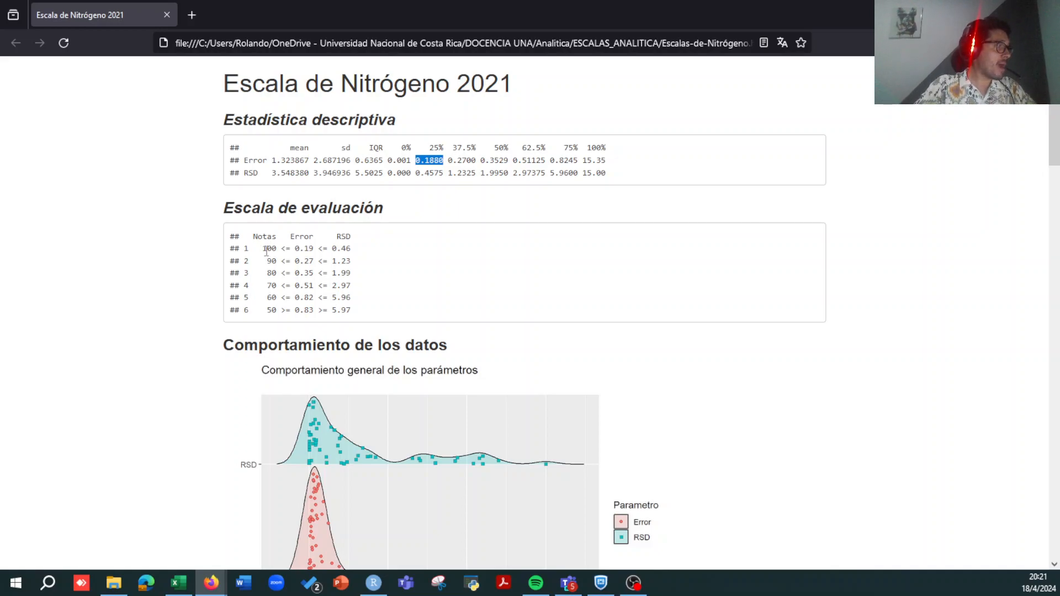
pyautogui.click(506, 158)
pyautogui.doubleClick(503, 160)
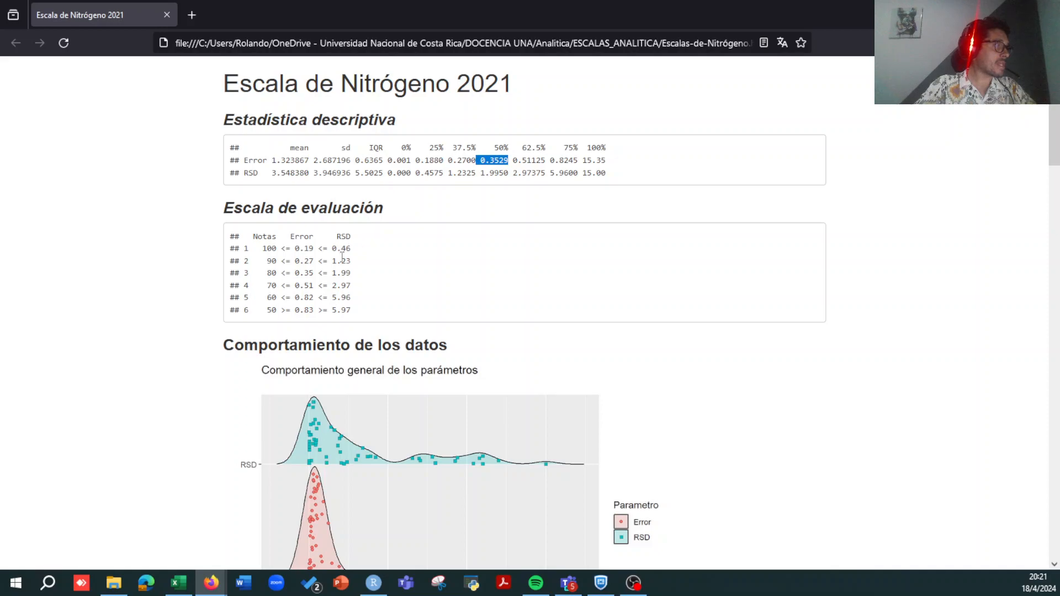
pyautogui.click(319, 271)
pyautogui.moveTo(319, 271); pyautogui.dragTo(271, 275)
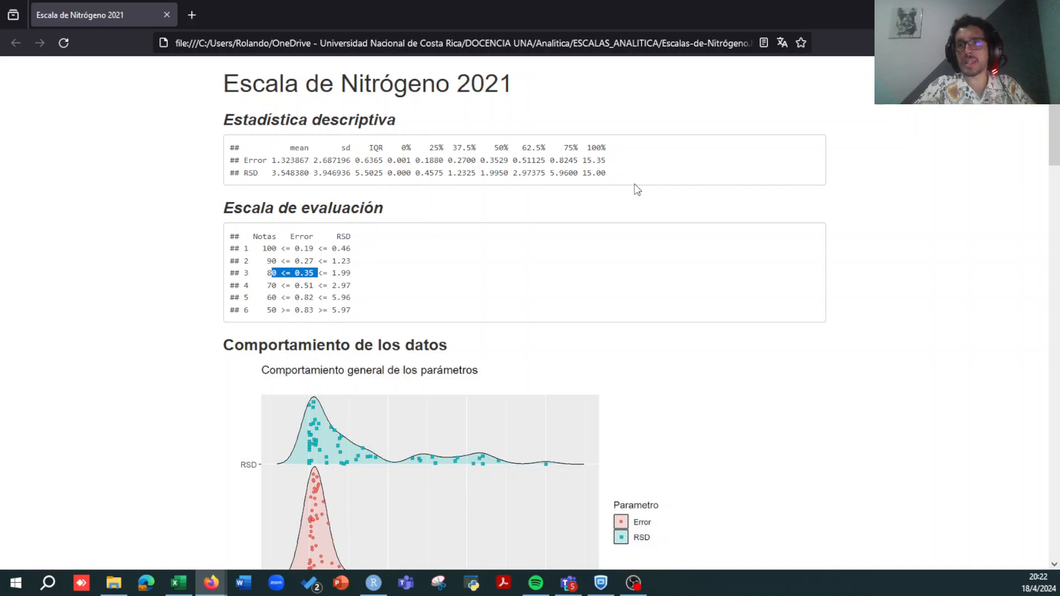
# Step: Review the report's distribution plots of the errors and the %RSD for Heredia and Alajuela
pyautogui.scroll(-8, 769, 317)
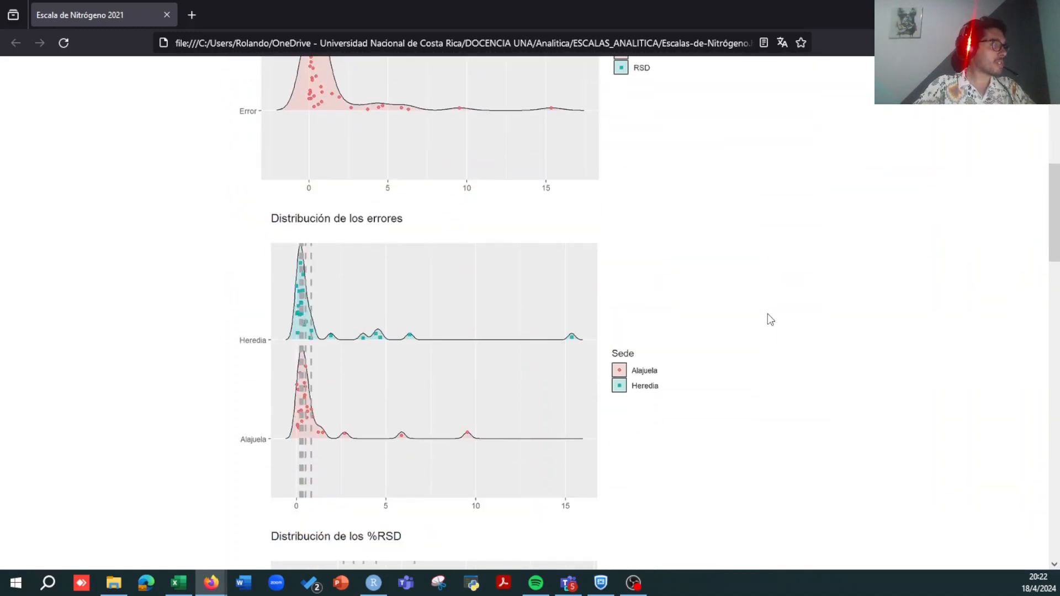
pyautogui.scroll(-8, 770, 319)
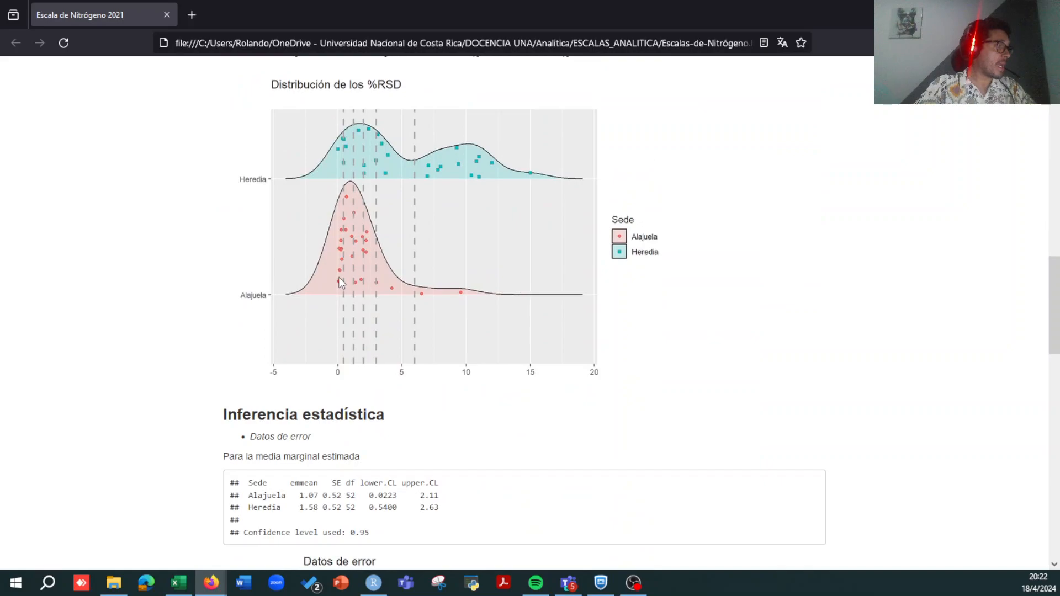
pyautogui.scroll(5, 337, 273)
pyautogui.scroll(-3, 337, 273)
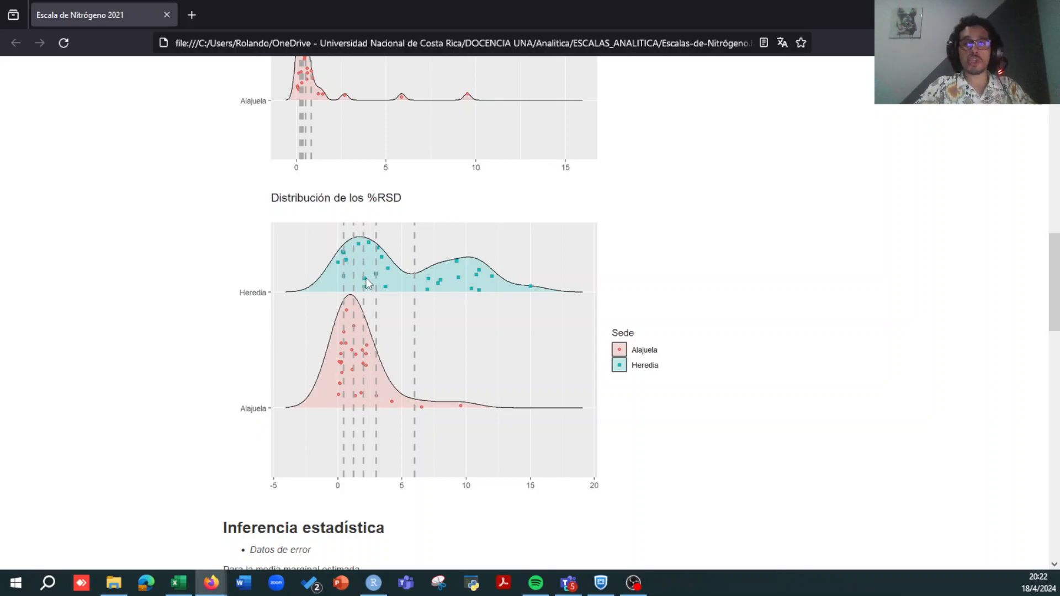
pyautogui.scroll(-4, 450, 382)
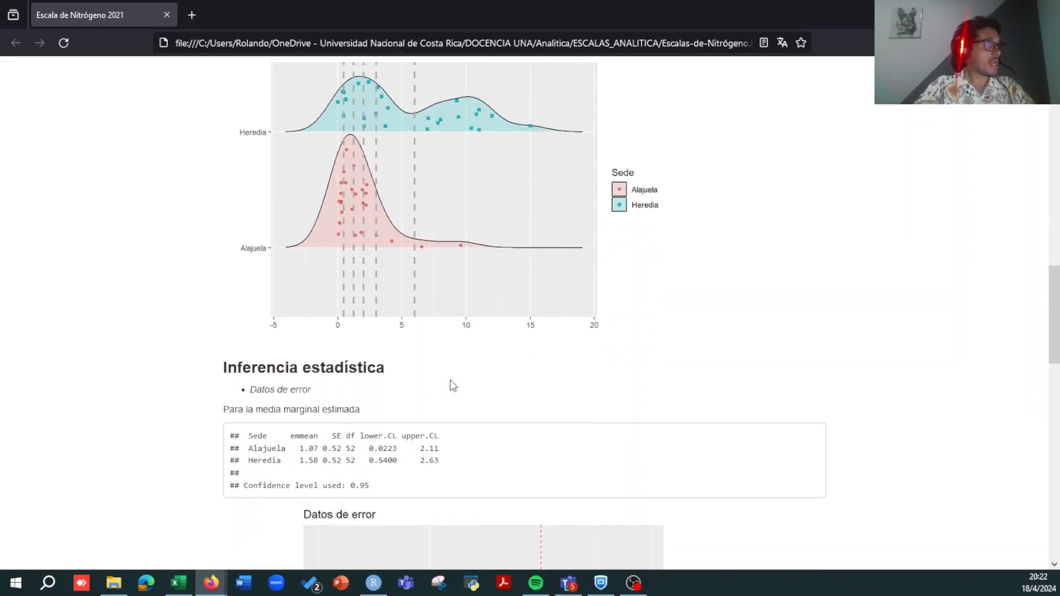
# Step: Review the statistical inference section for the error and RSD data by campus, and return to the start of the report
pyautogui.scroll(-5, 450, 383)
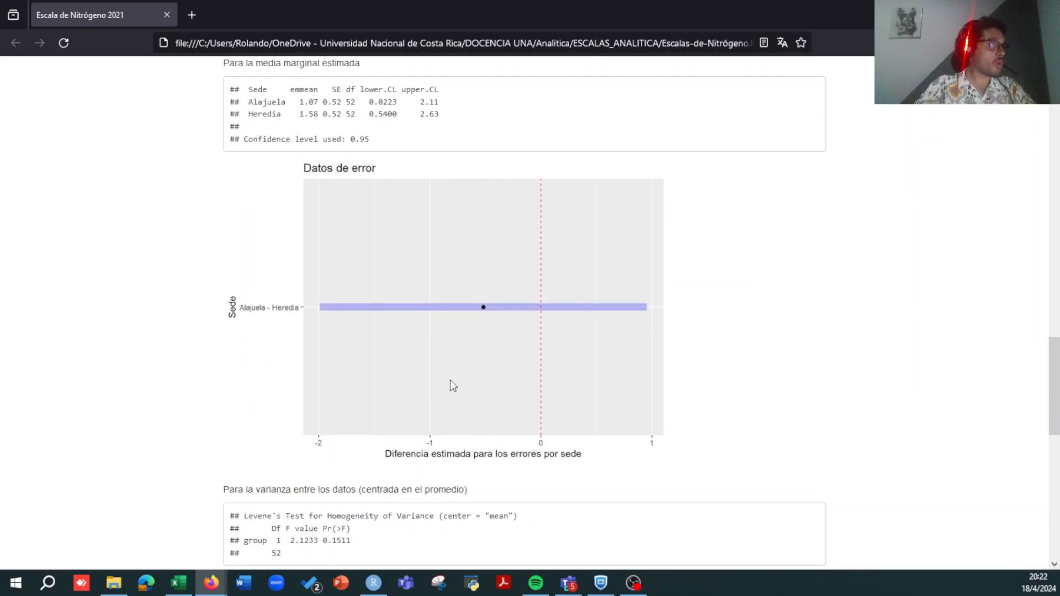
pyautogui.scroll(1, 450, 380)
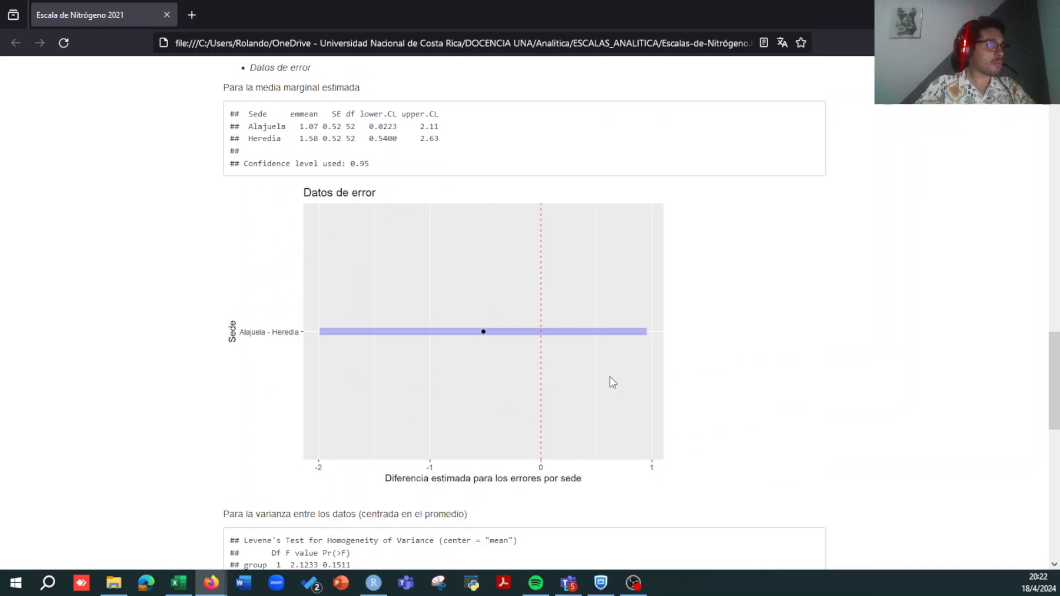
pyautogui.scroll(2, 434, 315)
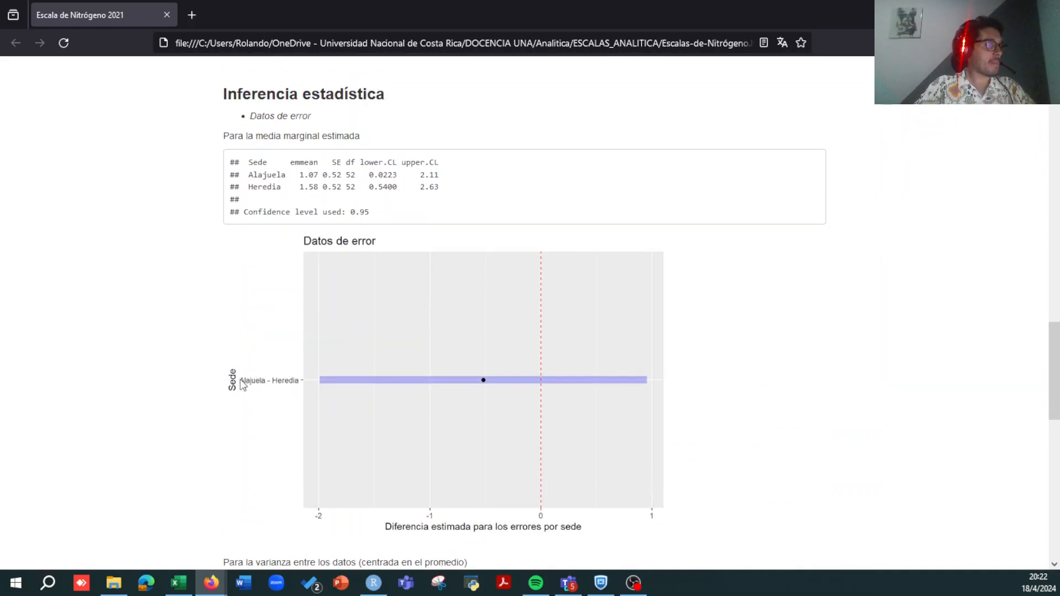
pyautogui.scroll(-10, 521, 393)
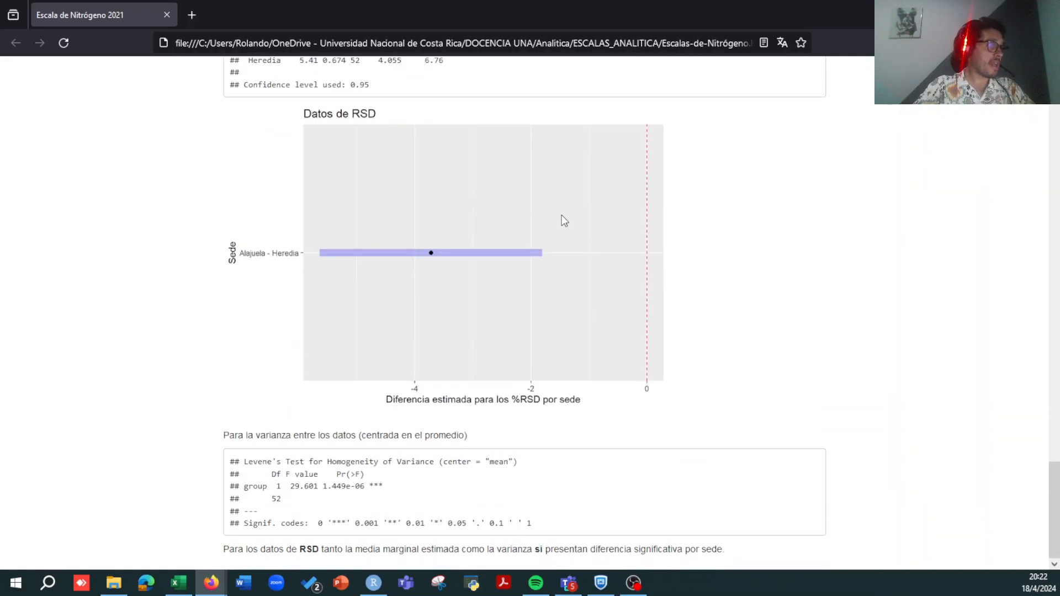
pyautogui.scroll(5, 562, 219)
pyautogui.scroll(15, 561, 220)
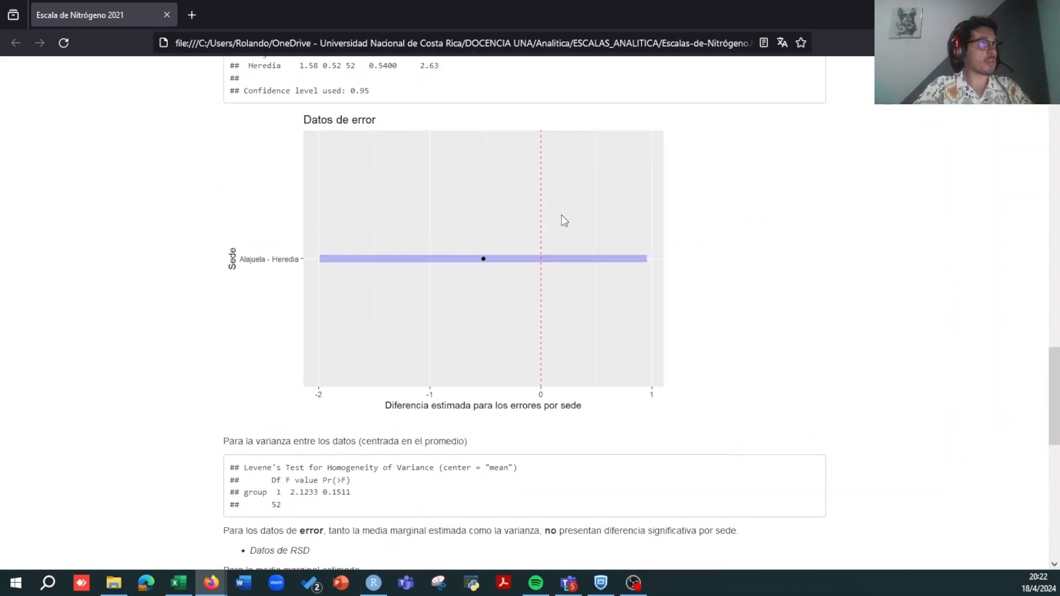
pyautogui.scroll(15, 561, 220)
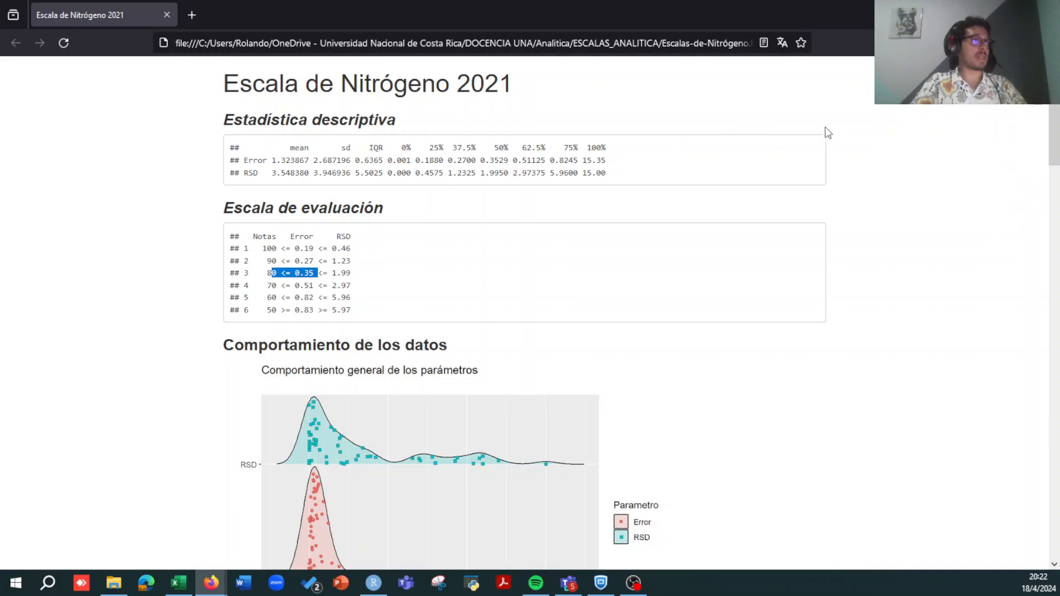
pyautogui.scroll(1, 683, 196)
pyautogui.scroll(-1, 683, 196)
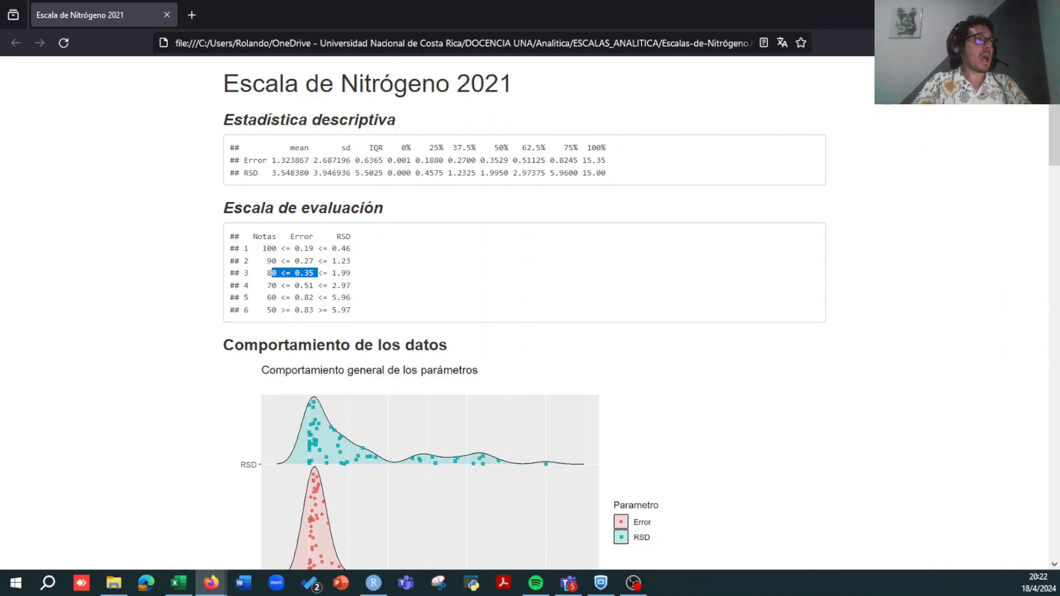
# Step: Switch to the Escalas_MIA_2024 workbook in Excel and inspect the ze and zp columns with the blue headers on the Validación sheet
pyautogui.hotkey('alt', 'Tab')
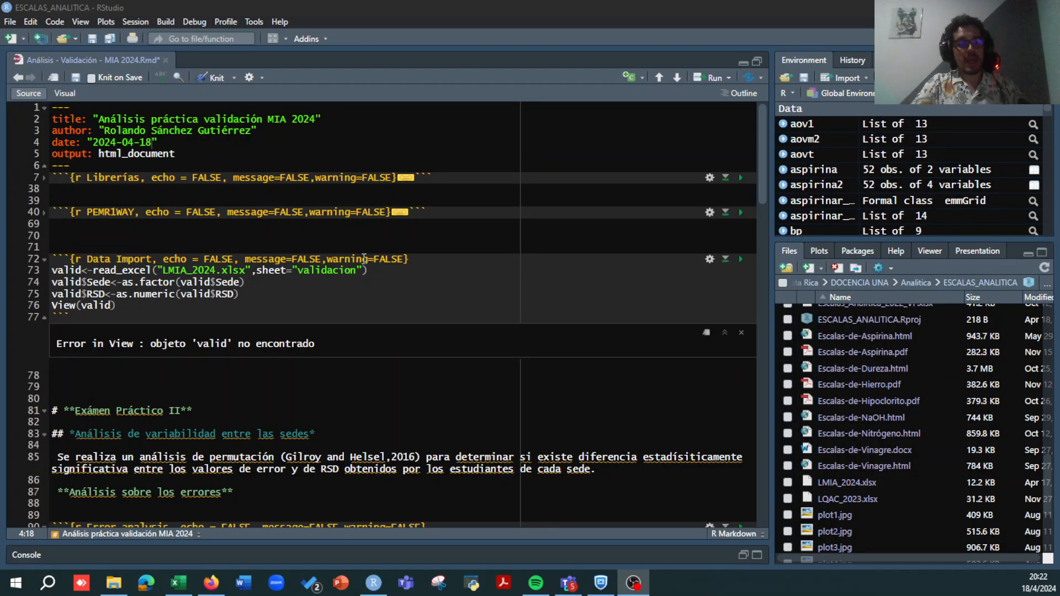
pyautogui.hotkey('alt', 'Tab')
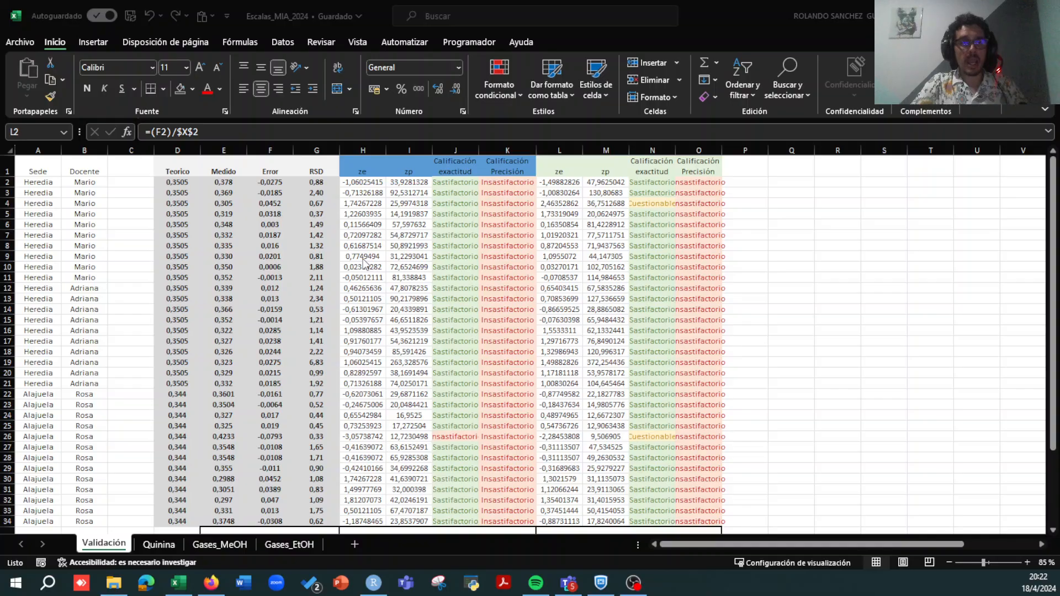
pyautogui.click(368, 165)
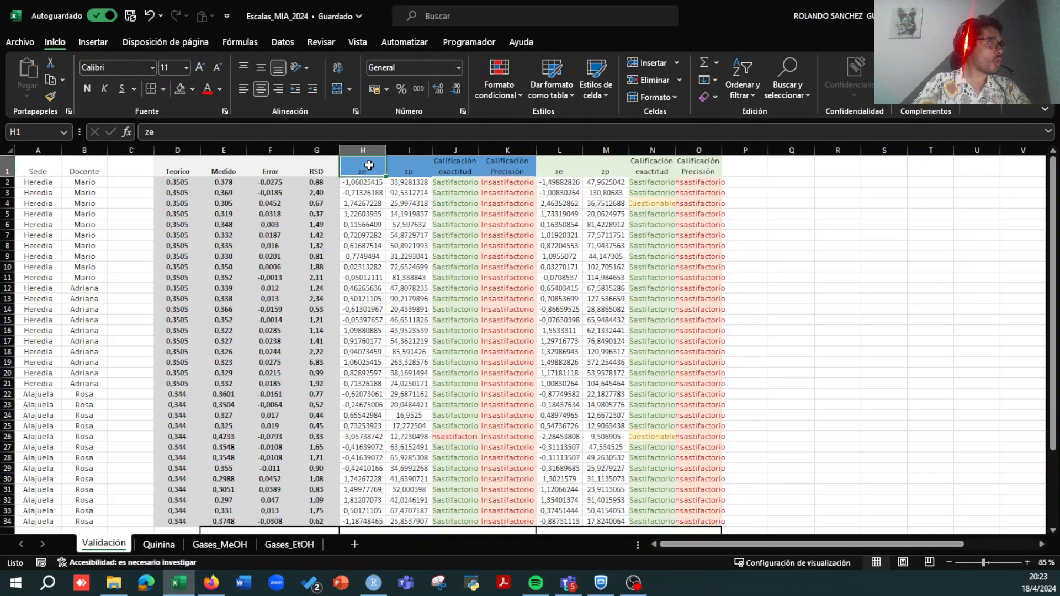
pyautogui.click(397, 166)
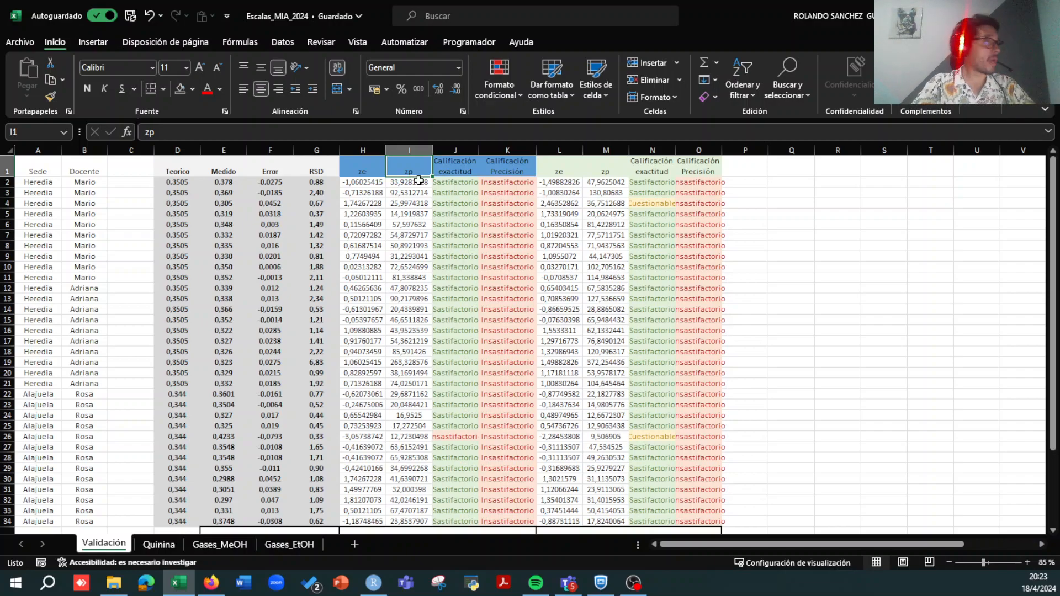
pyautogui.click(375, 183)
# Step: Examine the entries in the Sede, Docente and Teorico columns of the Validación sheet
pyautogui.moveTo(44, 185); pyautogui.dragTo(36, 529)
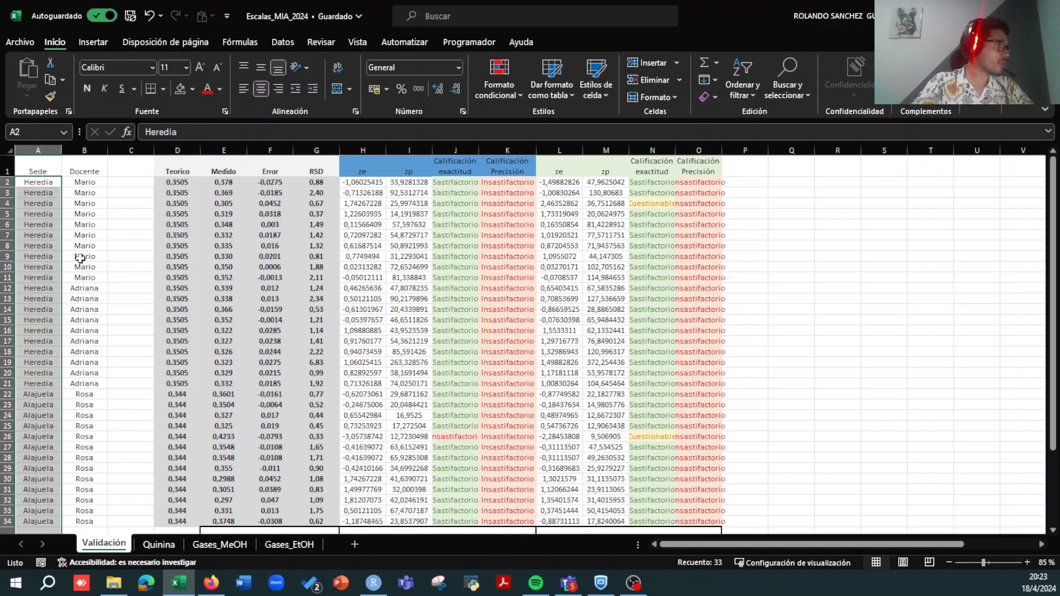
pyautogui.moveTo(87, 192); pyautogui.dragTo(88, 224)
pyautogui.click(92, 313)
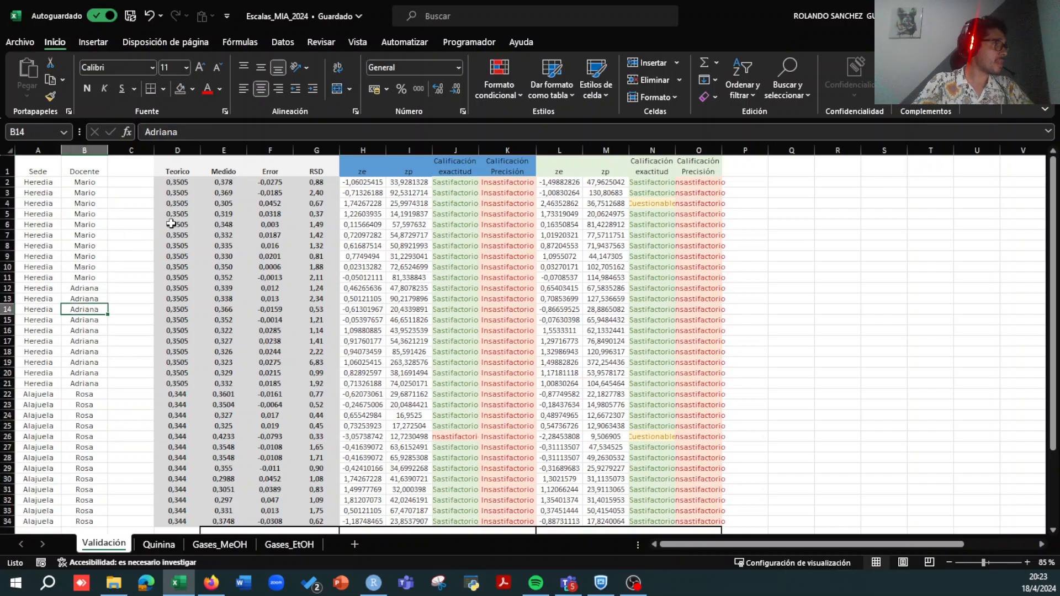
pyautogui.moveTo(175, 183); pyautogui.dragTo(183, 499)
pyautogui.scroll(-1, 180, 371)
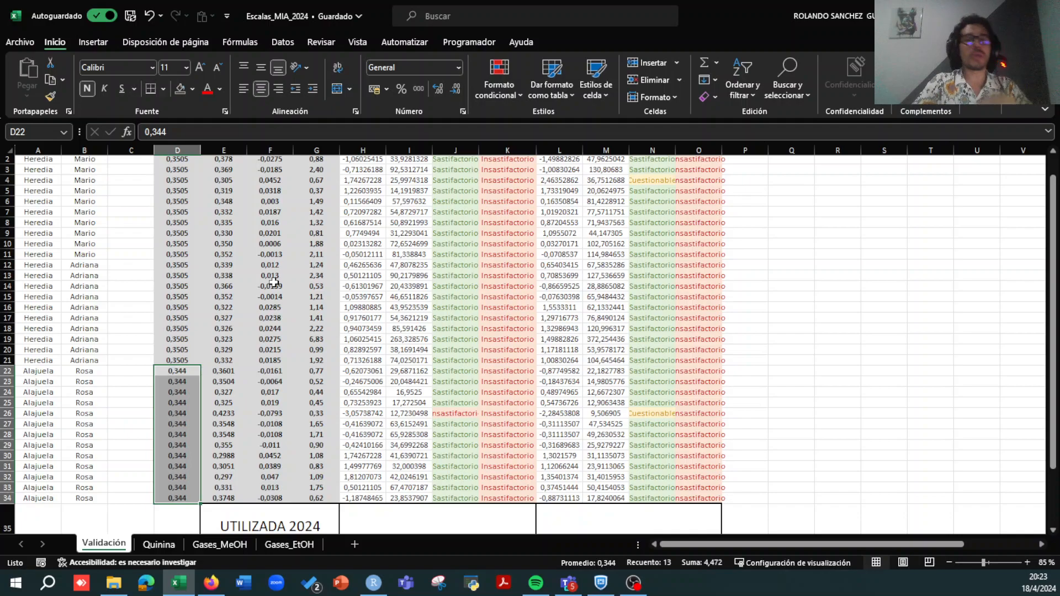
pyautogui.scroll(1, 357, 259)
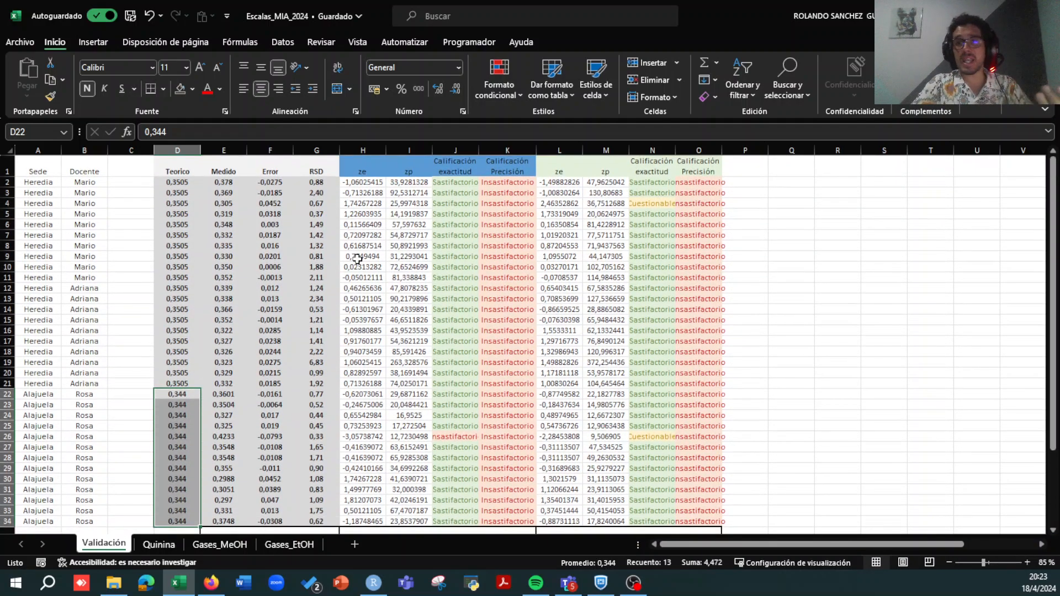
# Step: Examine the Medido column, the Error formula in F2, the RSD value in G2 and the ze formula in H2
pyautogui.moveTo(223, 182); pyautogui.dragTo(223, 395)
pyautogui.click(270, 182)
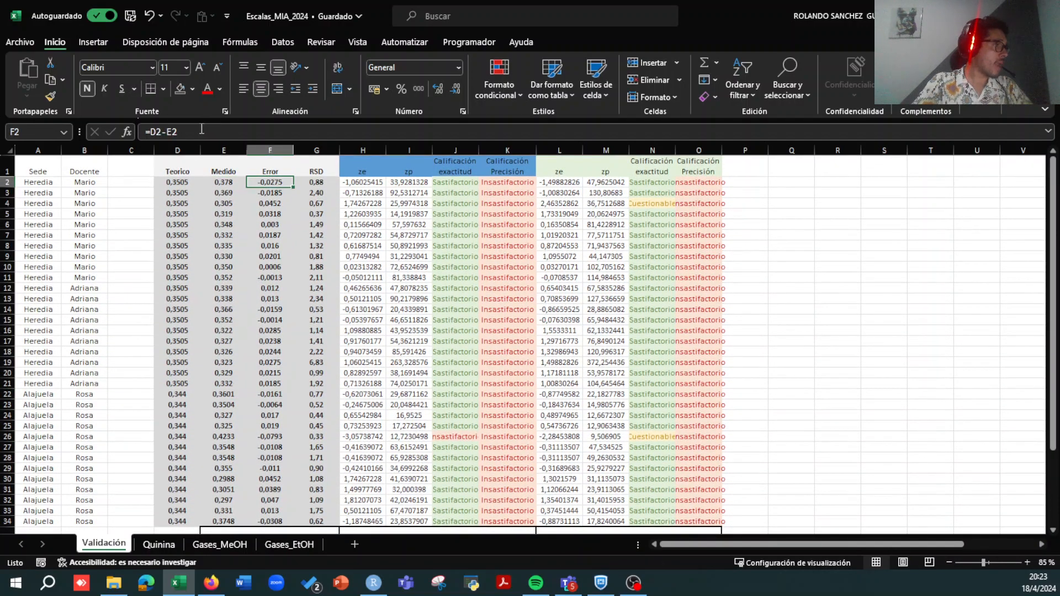
pyautogui.click(172, 132)
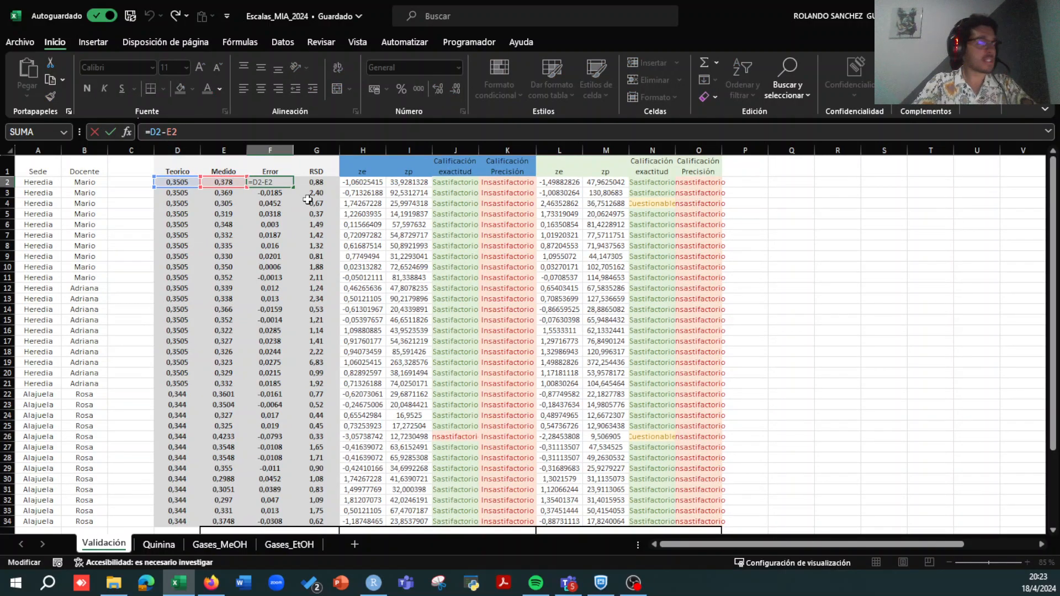
pyautogui.press('Escape')
pyautogui.click(316, 183)
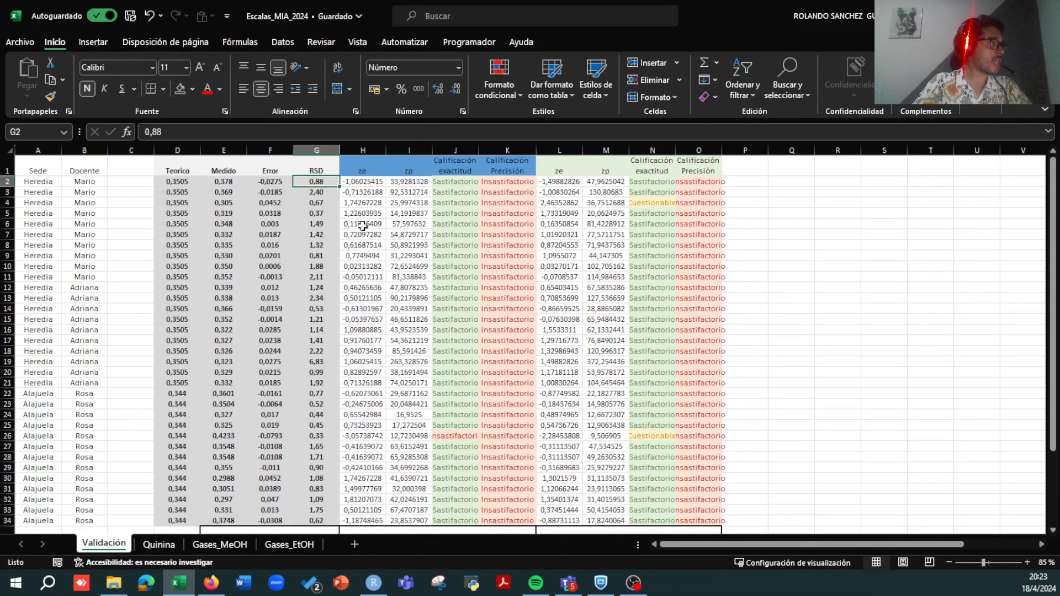
pyautogui.click(356, 182)
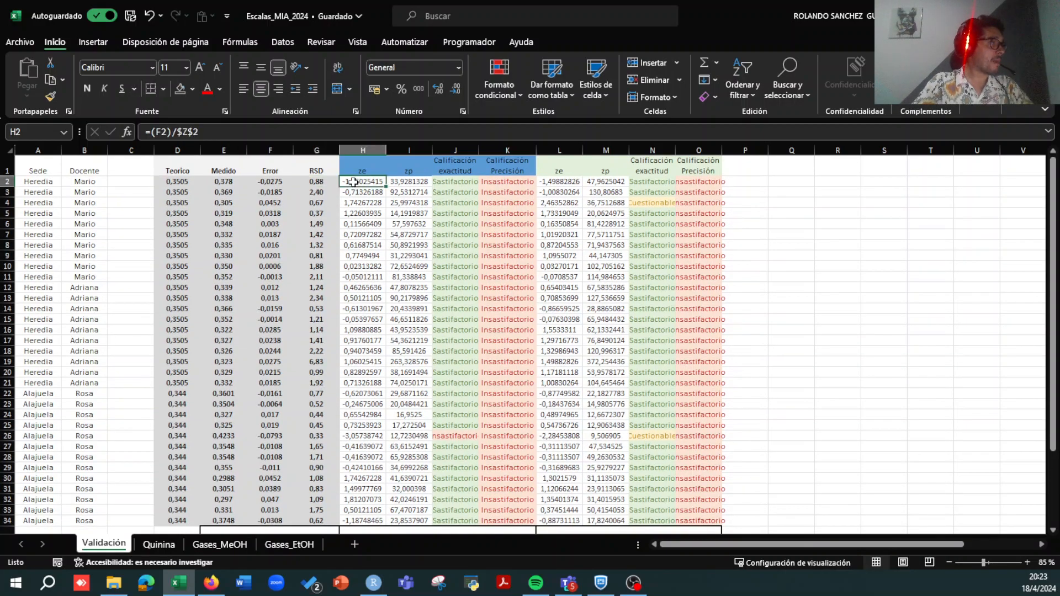
# Step: Inspect the cell references of the ze formula in H2 and the d_CombT formula in Z2
pyautogui.click(162, 131)
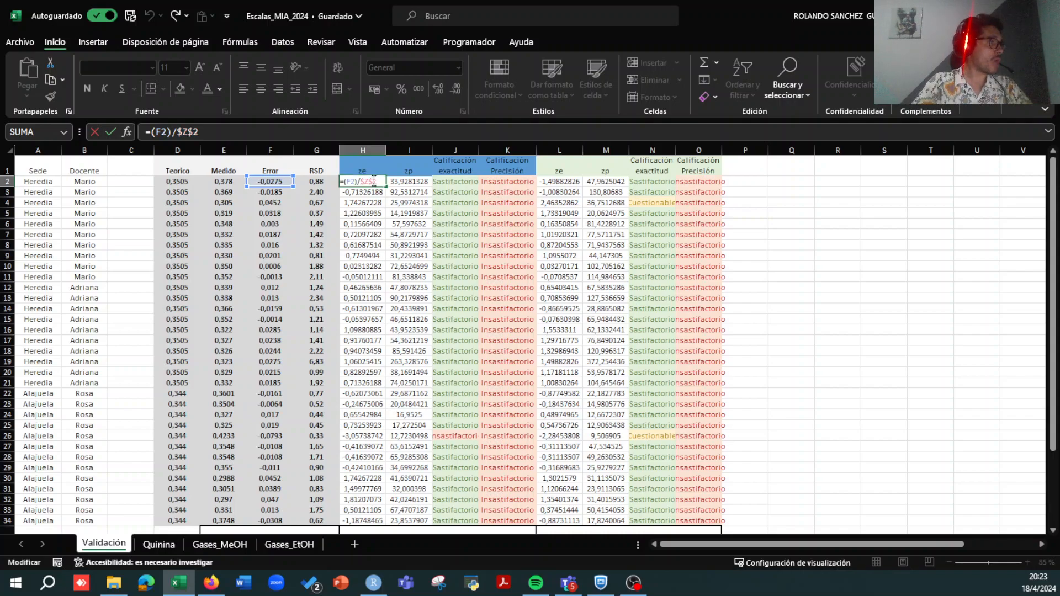
pyautogui.click(817, 243)
pyautogui.hscroll(3, 818, 242)
pyautogui.hscroll(2, 819, 243)
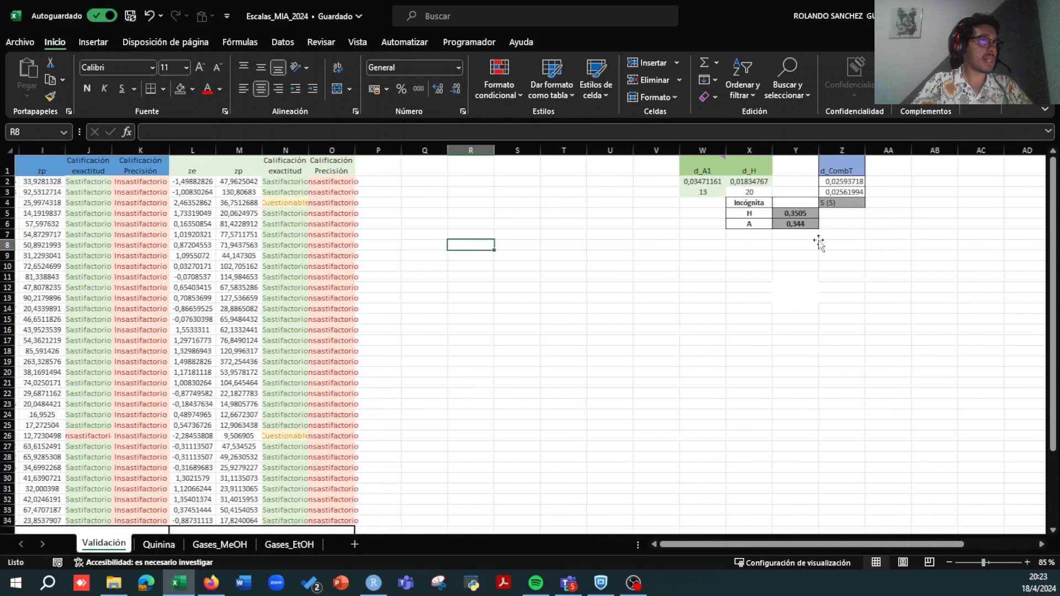
pyautogui.click(838, 182)
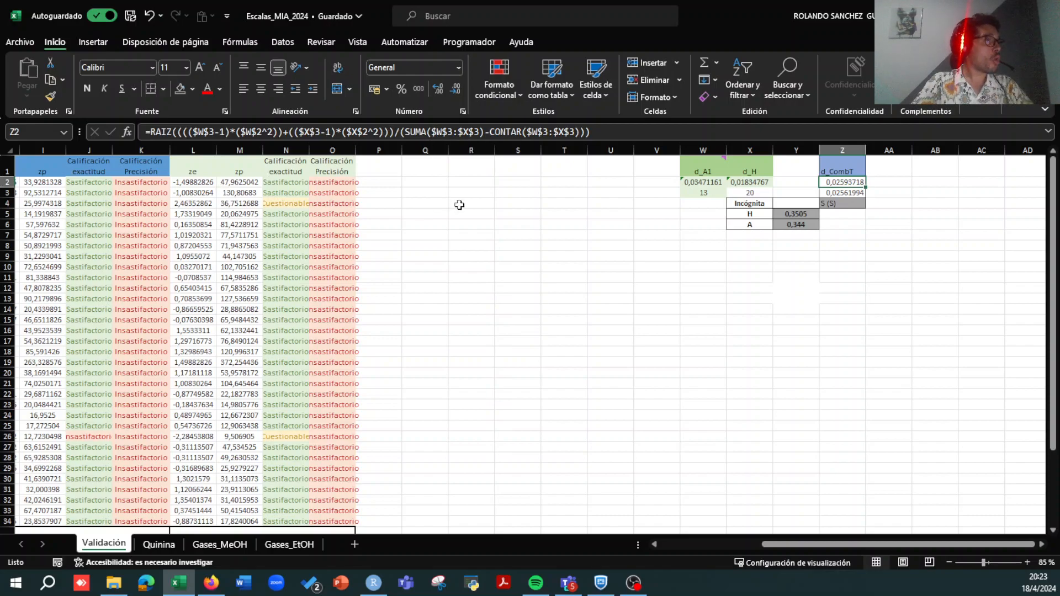
pyautogui.hscroll(-4, 459, 205)
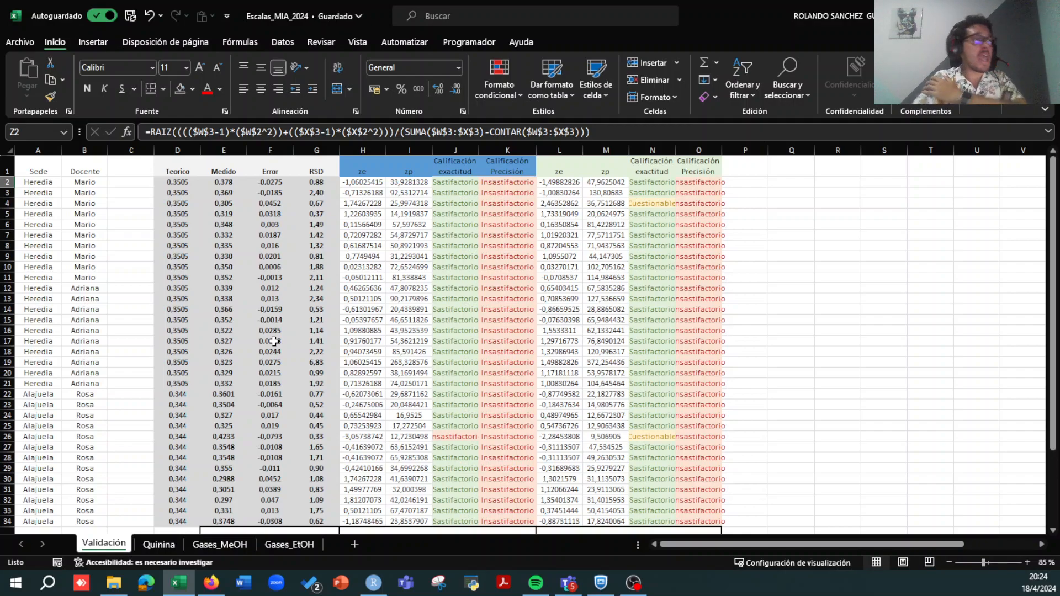
# Step: Compare the combined deviation in Z2 with the d_A1 and d_H deviations in W2:X2
pyautogui.click(871, 320)
pyautogui.hscroll(3, 871, 319)
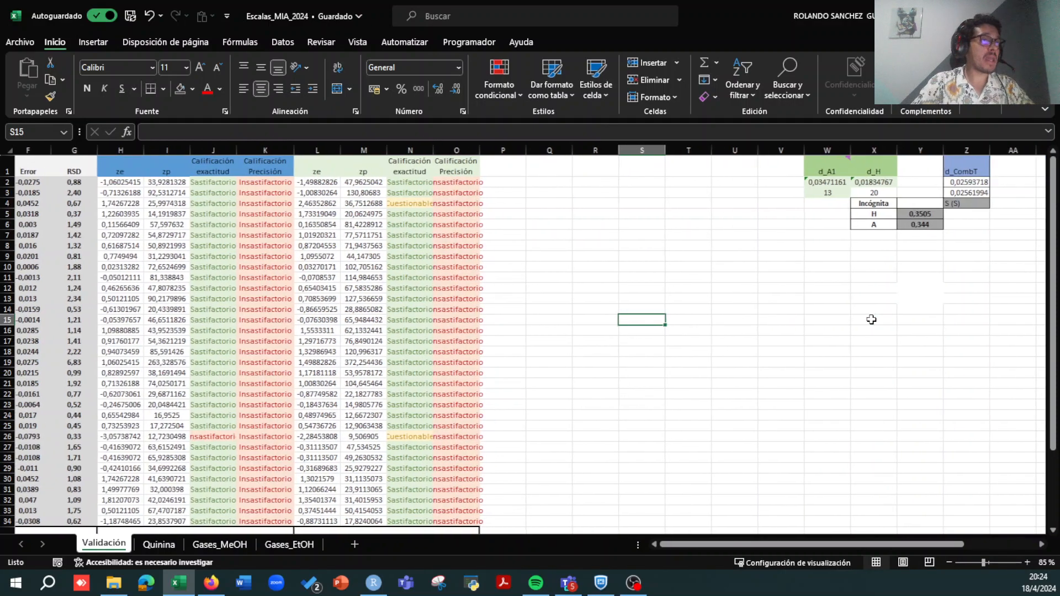
pyautogui.click(964, 182)
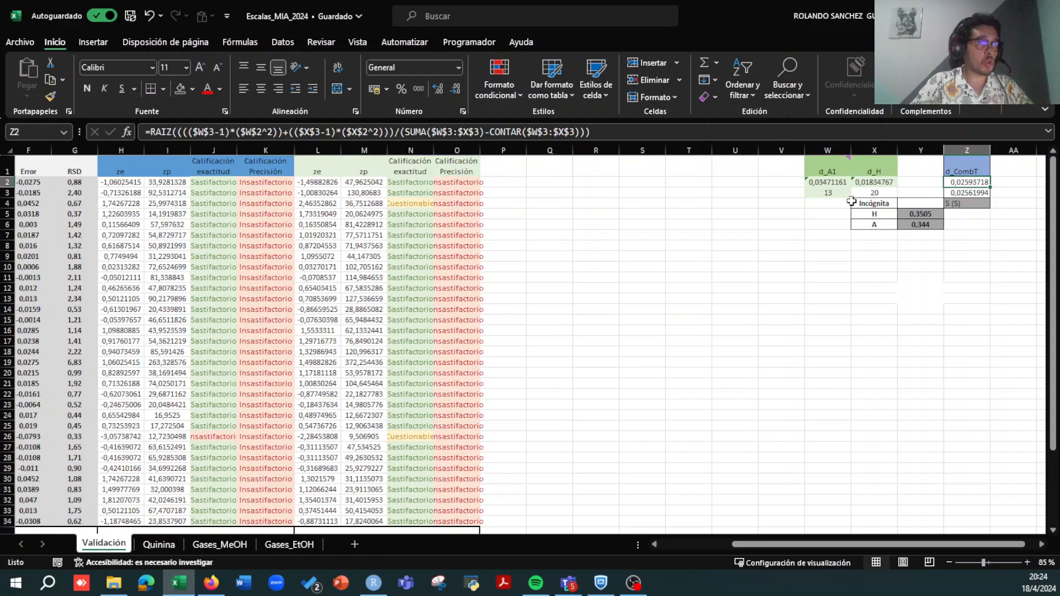
pyautogui.moveTo(822, 182); pyautogui.dragTo(875, 182)
pyautogui.hscroll(-2, 530, 254)
# Step: Compare the blue and green header groups in row 1 and check the UTILIZADA 2024 row below the data
pyautogui.click(221, 168)
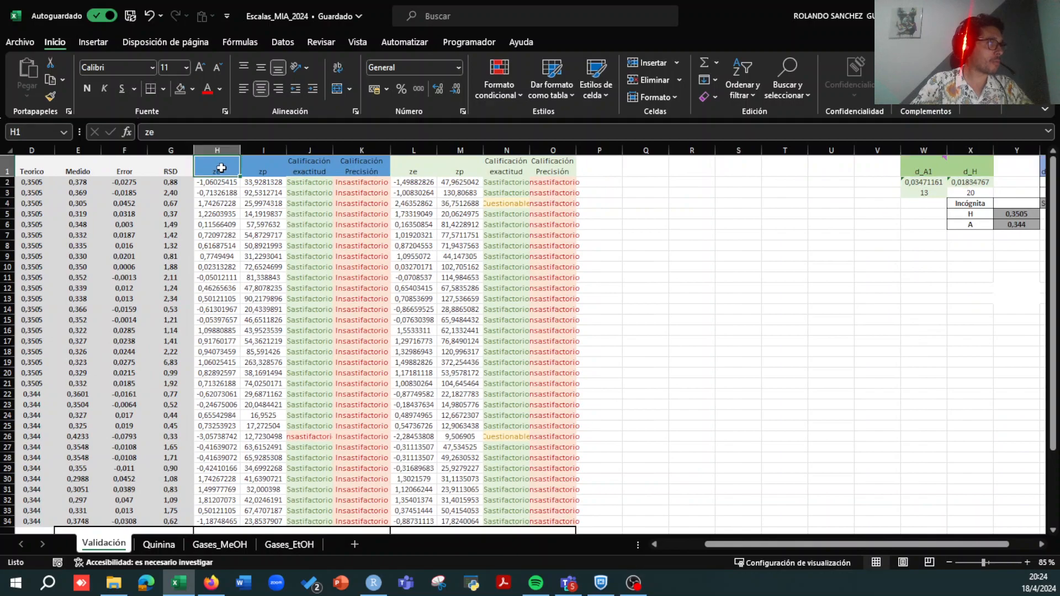
pyautogui.moveTo(221, 168); pyautogui.dragTo(353, 167)
pyautogui.click(429, 167)
pyautogui.moveTo(429, 168); pyautogui.dragTo(574, 171)
pyautogui.moveTo(217, 171); pyautogui.dragTo(379, 171)
pyautogui.scroll(-4, 341, 278)
pyautogui.scroll(4, 341, 282)
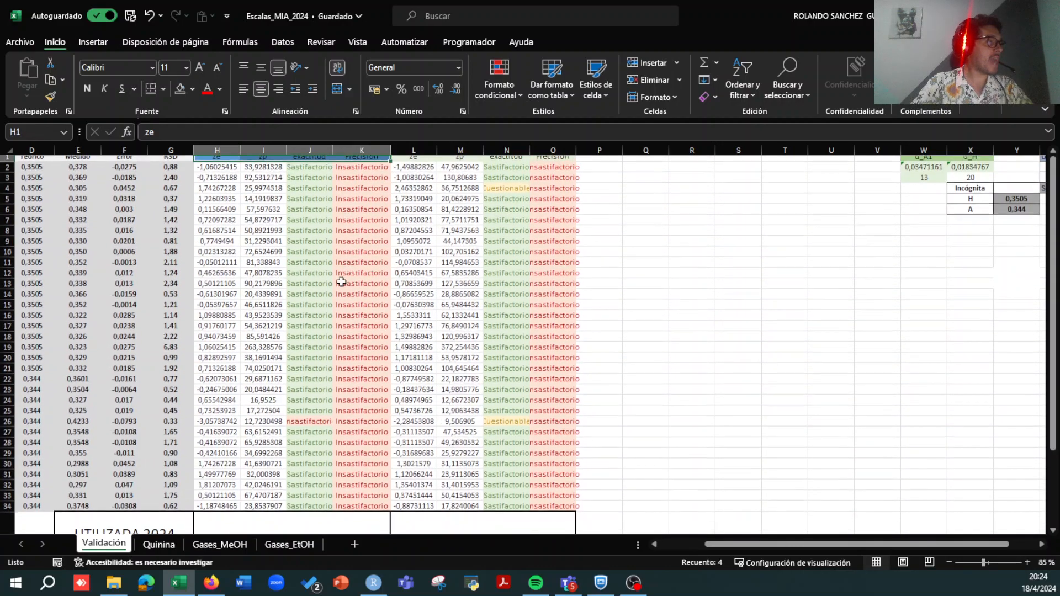
pyautogui.scroll(-4, 341, 282)
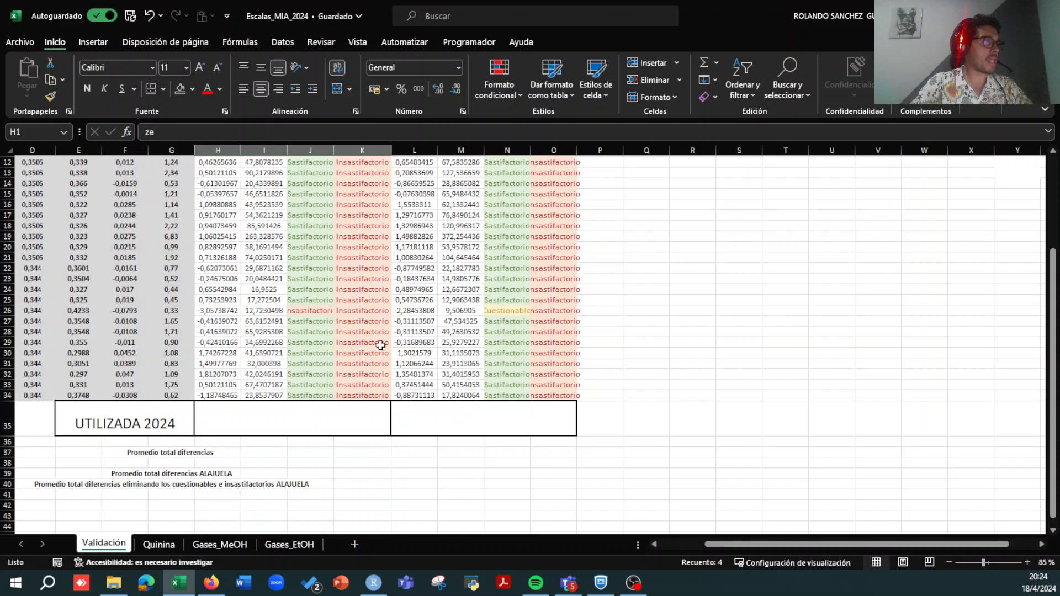
pyautogui.scroll(4, 381, 345)
pyautogui.click(234, 165)
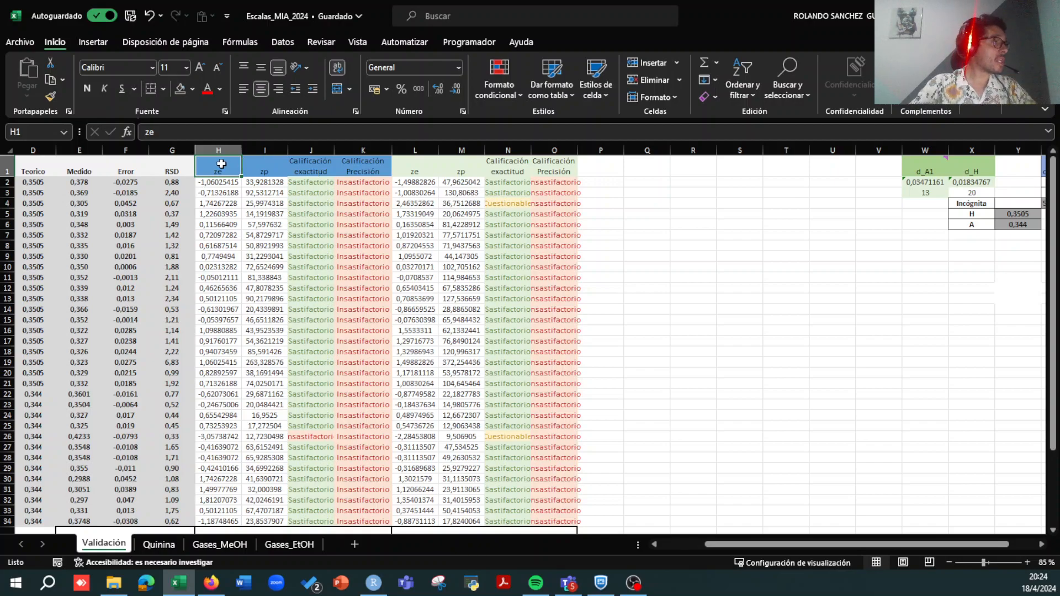
# Step: Review the blue ze formula in H2 and trace the cells referenced by the combined deviation formula in Z2
pyautogui.moveTo(220, 164); pyautogui.dragTo(332, 171)
pyautogui.click(218, 182)
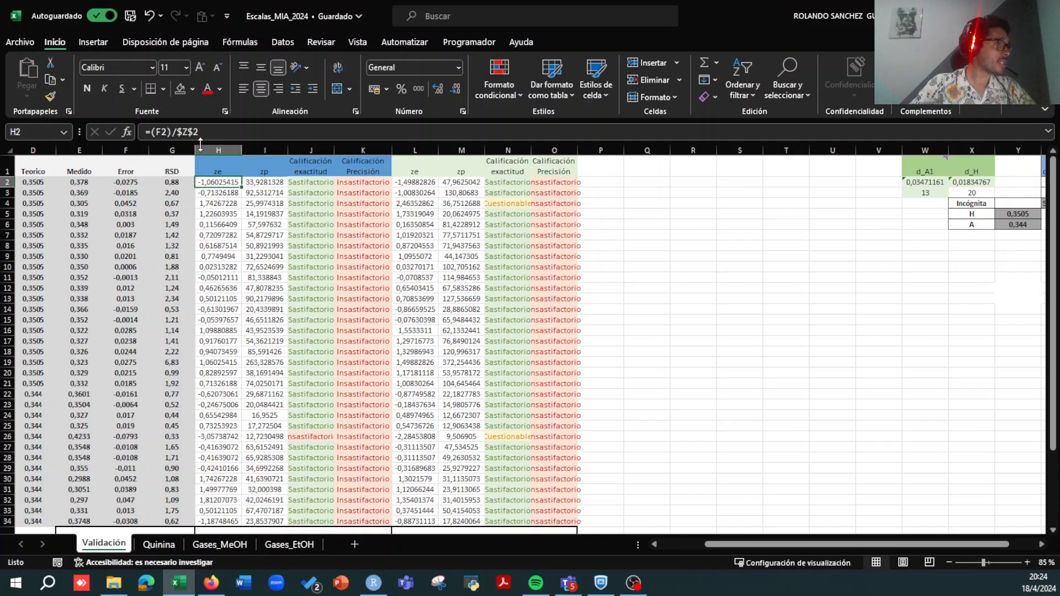
pyautogui.hscroll(3, 814, 182)
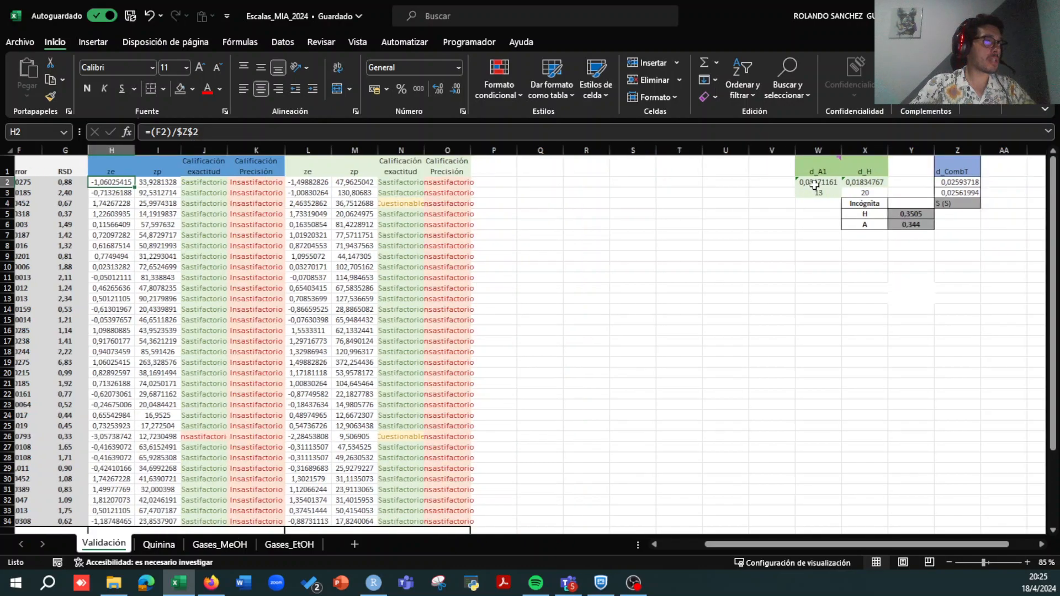
pyautogui.click(949, 182)
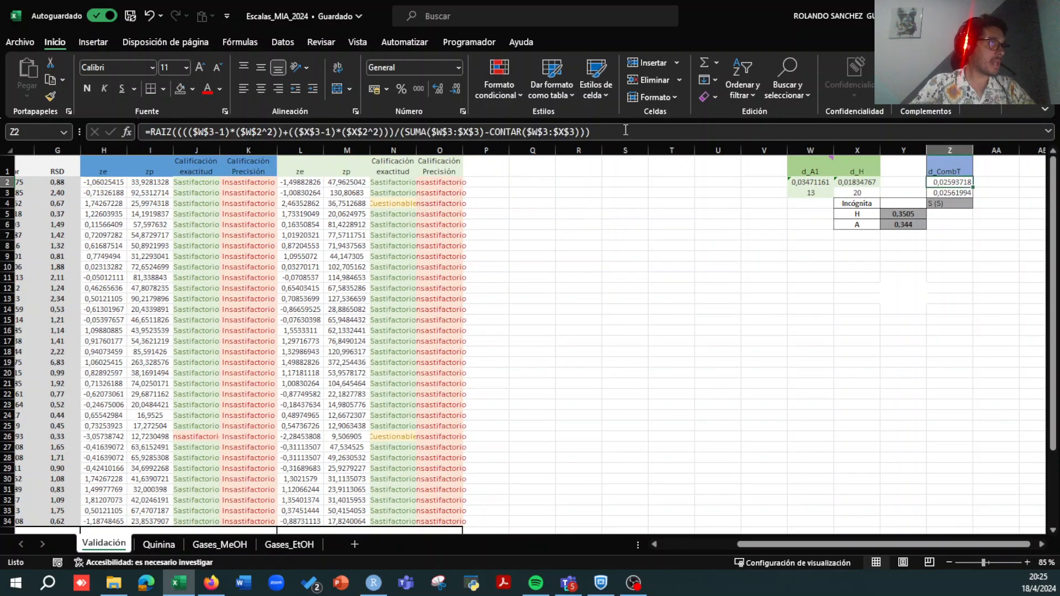
pyautogui.click(616, 133)
pyautogui.hscroll(-1, 563, 206)
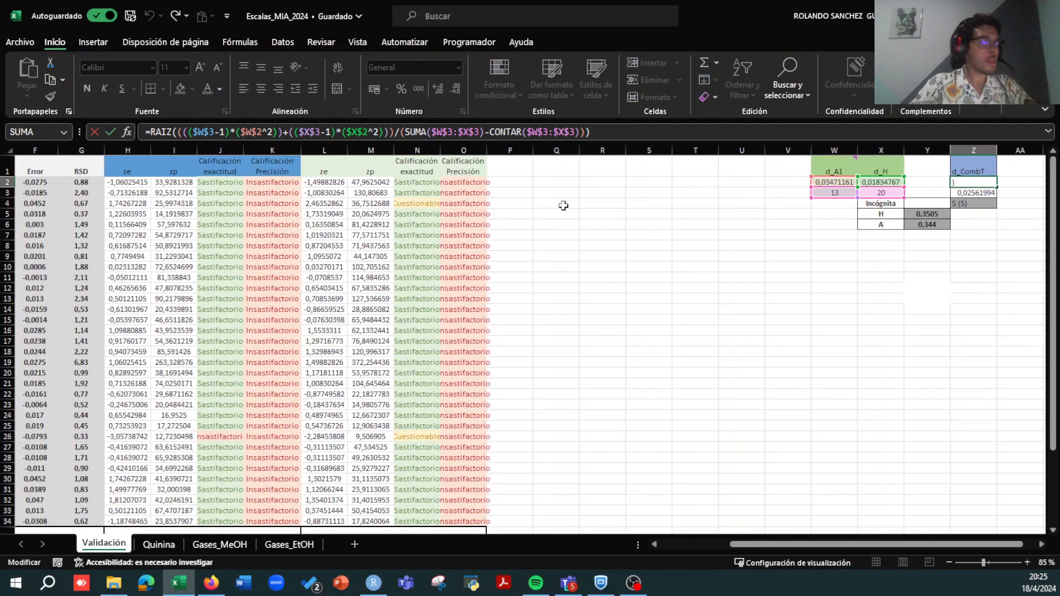
pyautogui.press('Return')
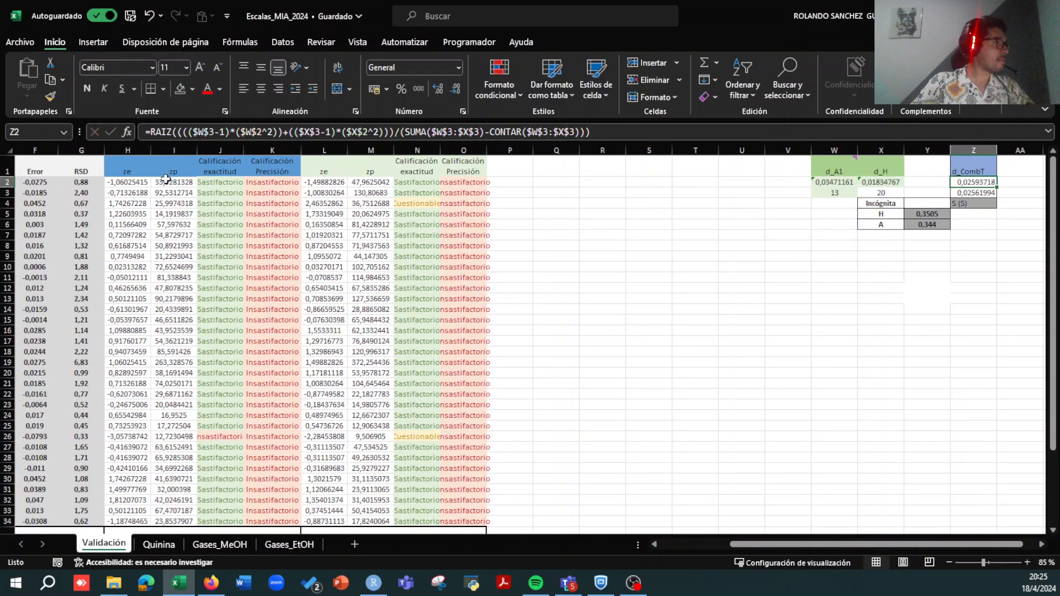
# Step: Inspect the blue zp formula in I2, the d_CombT cell Z2 and the campus deviations in W2:X2
pyautogui.click(165, 182)
pyautogui.doubleClick(166, 183)
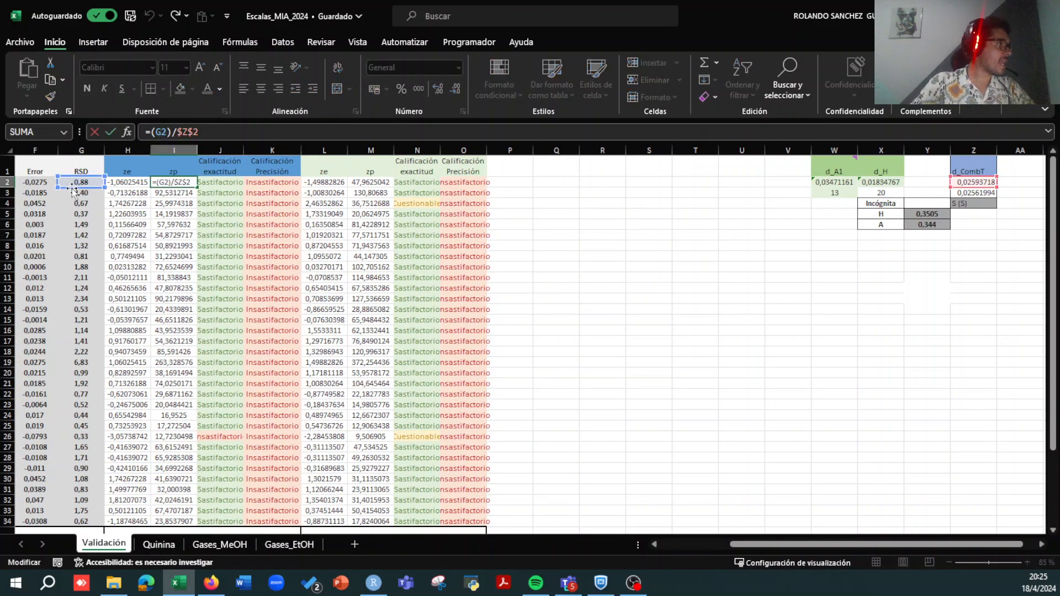
pyautogui.click(645, 236)
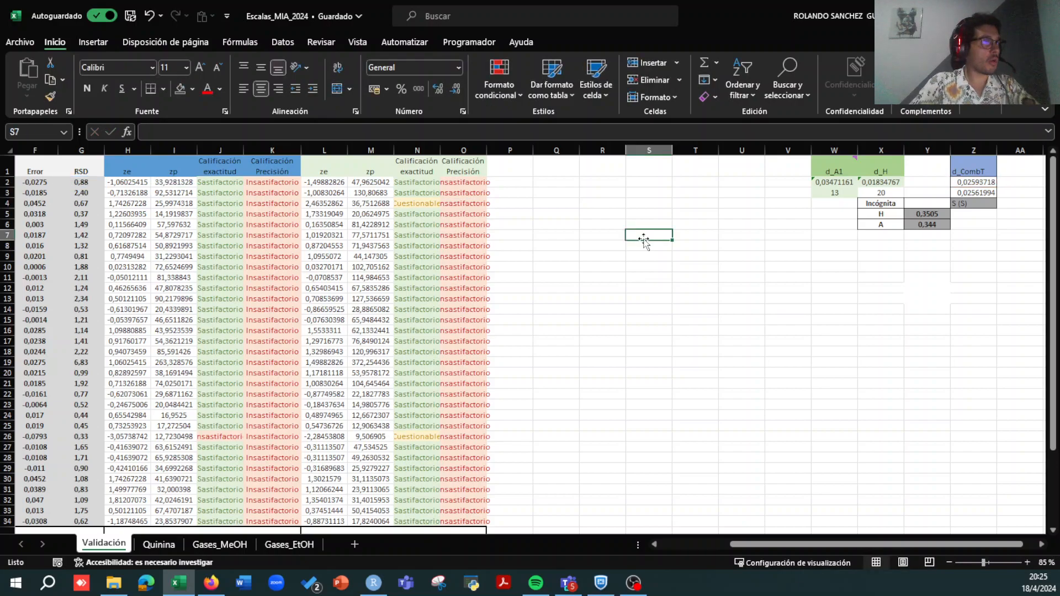
pyautogui.click(977, 181)
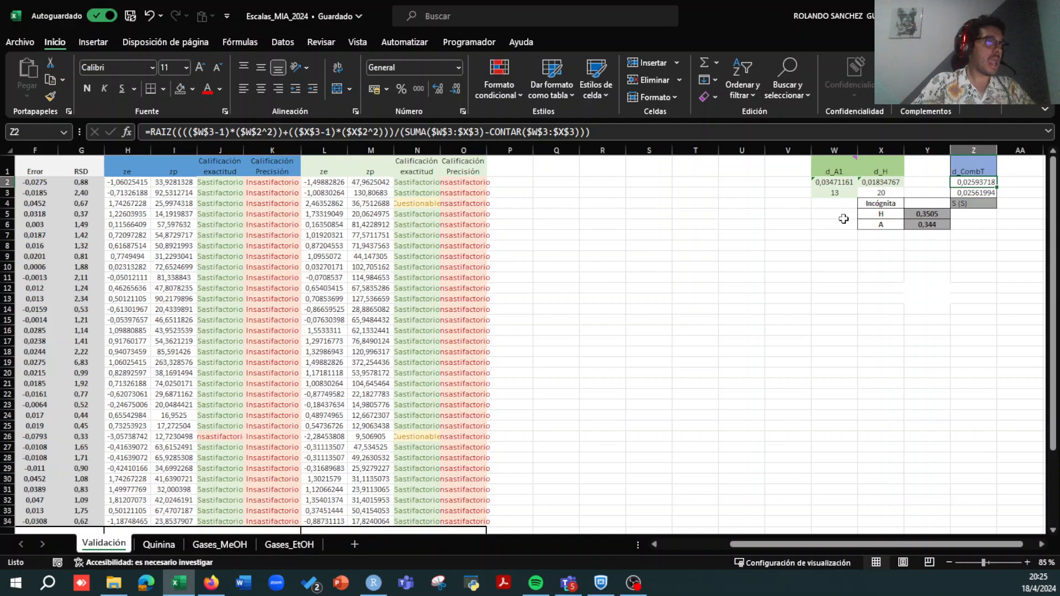
pyautogui.moveTo(837, 185); pyautogui.dragTo(860, 186)
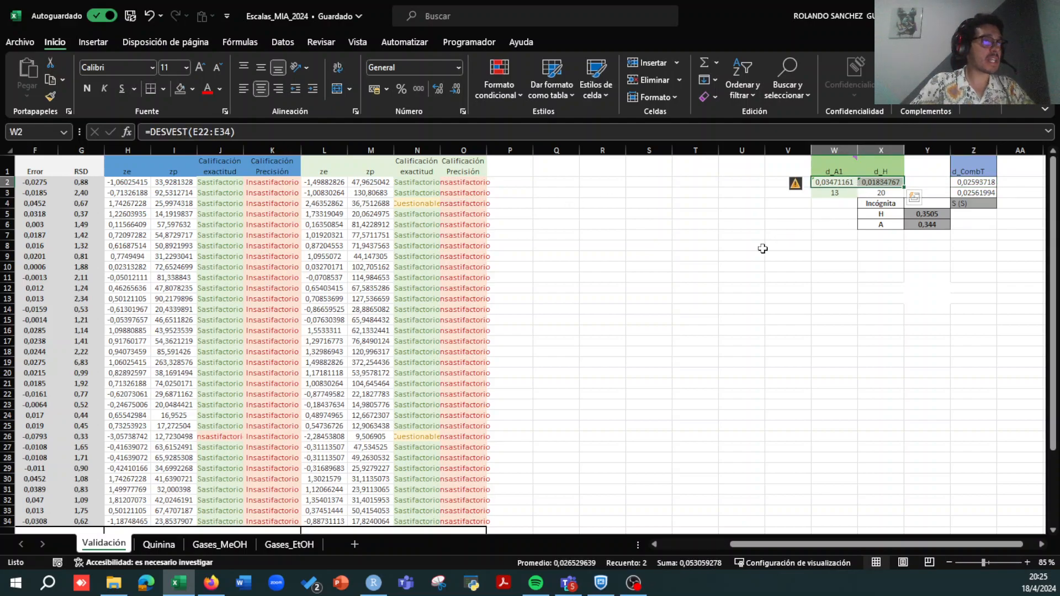
# Step: Examine the ze formula in L2 under the green headers and its Heredia range down to L21
pyautogui.click(324, 182)
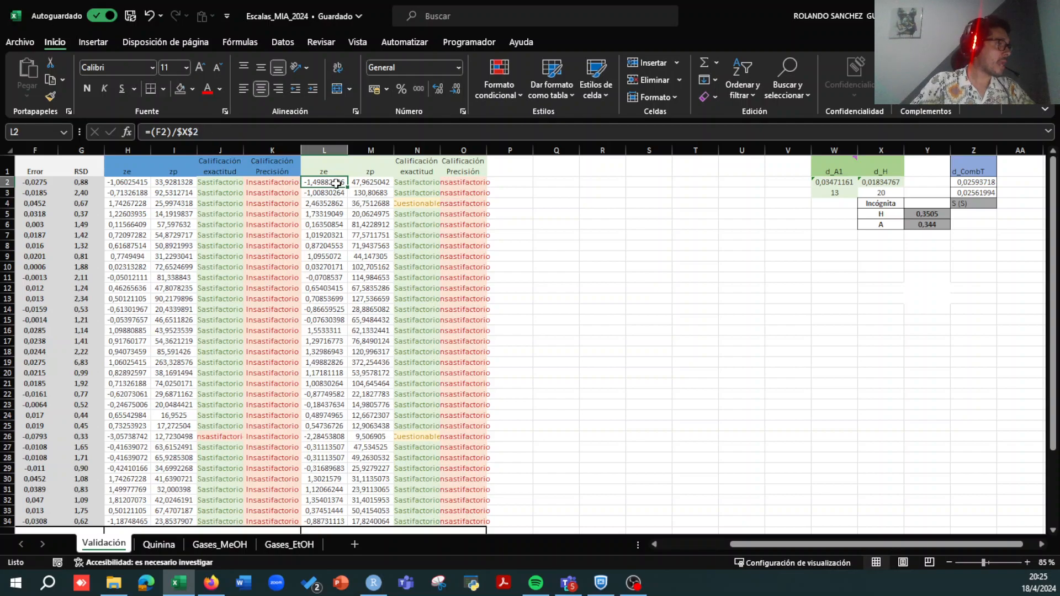
pyautogui.hscroll(-3, 304, 216)
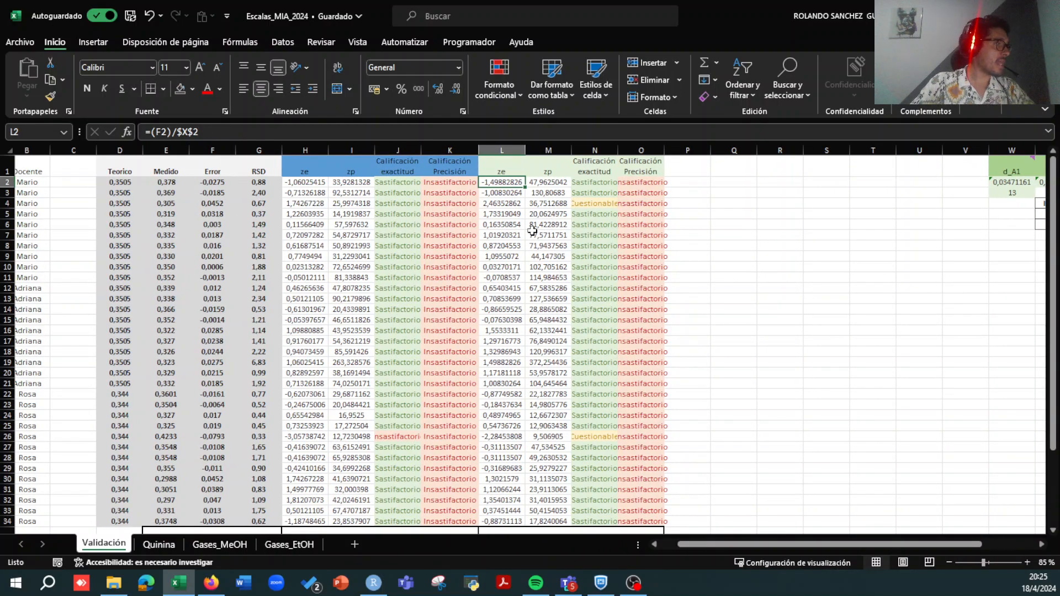
pyautogui.moveTo(518, 182); pyautogui.dragTo(531, 380)
pyautogui.click(531, 382)
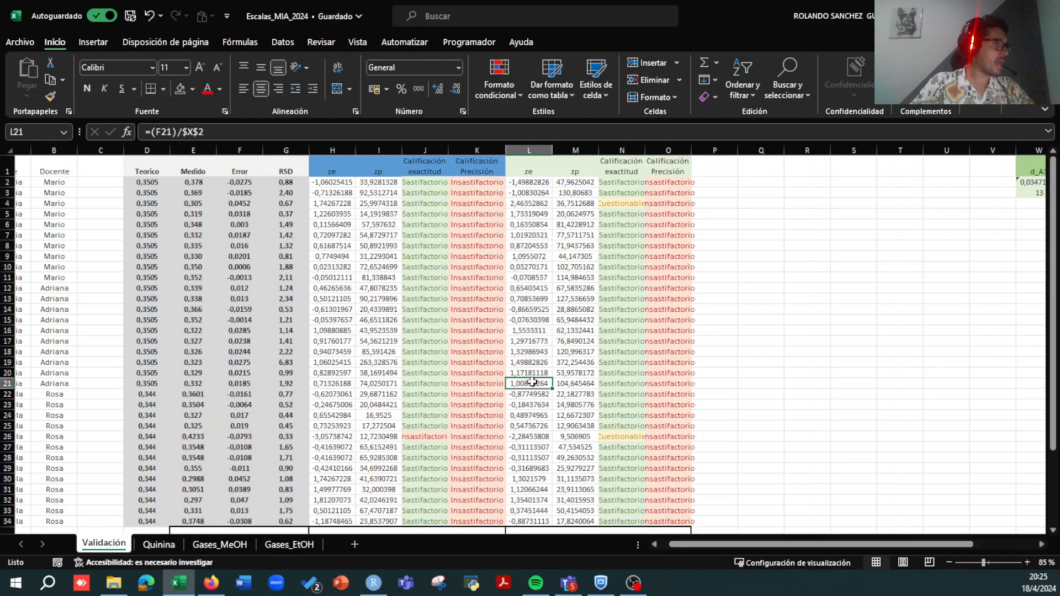
# Step: Step through the green ze formulas in column L across the Heredia and Alajuela rows, comparing the deviation cell each references
pyautogui.press('Up')
pyautogui.press('Up')
pyautogui.press('Up')
pyautogui.press('Up')
pyautogui.press('Up')
pyautogui.press('Up')
pyautogui.press('Up')
pyautogui.press('Down')
pyautogui.press('Down')
pyautogui.press('Down')
pyautogui.press('Down')
pyautogui.press('Down')
pyautogui.press('Down')
pyautogui.press('Down')
pyautogui.press('Down')
pyautogui.press('Down')
pyautogui.press('Down')
pyautogui.press('Down')
pyautogui.press('Down')
pyautogui.press('Down')
pyautogui.press('Down')
pyautogui.press('Down')
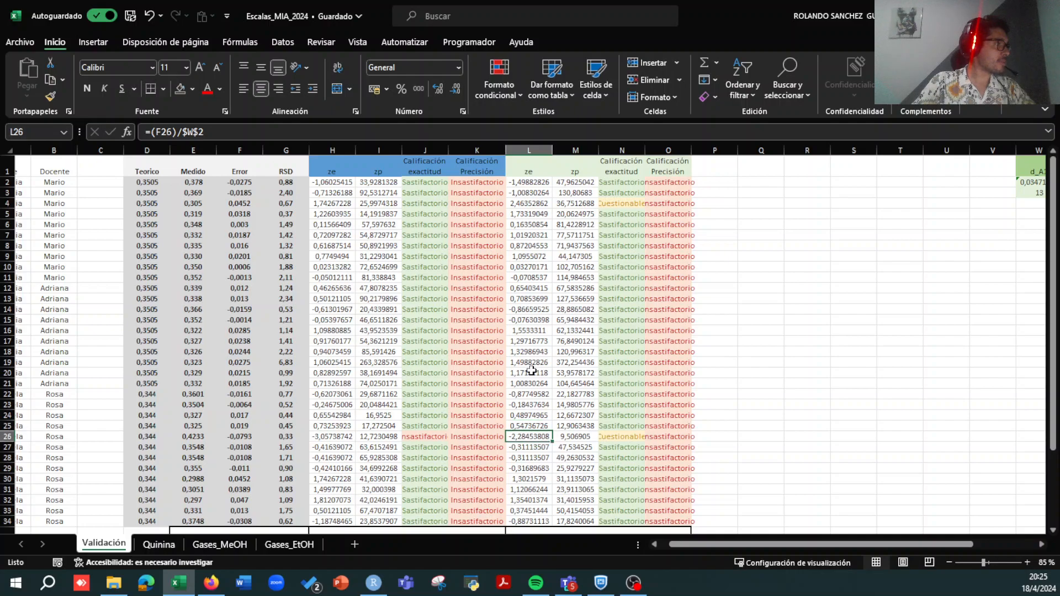
pyautogui.press('Up')
pyautogui.press('Up')
pyautogui.press('Up')
pyautogui.press('Up')
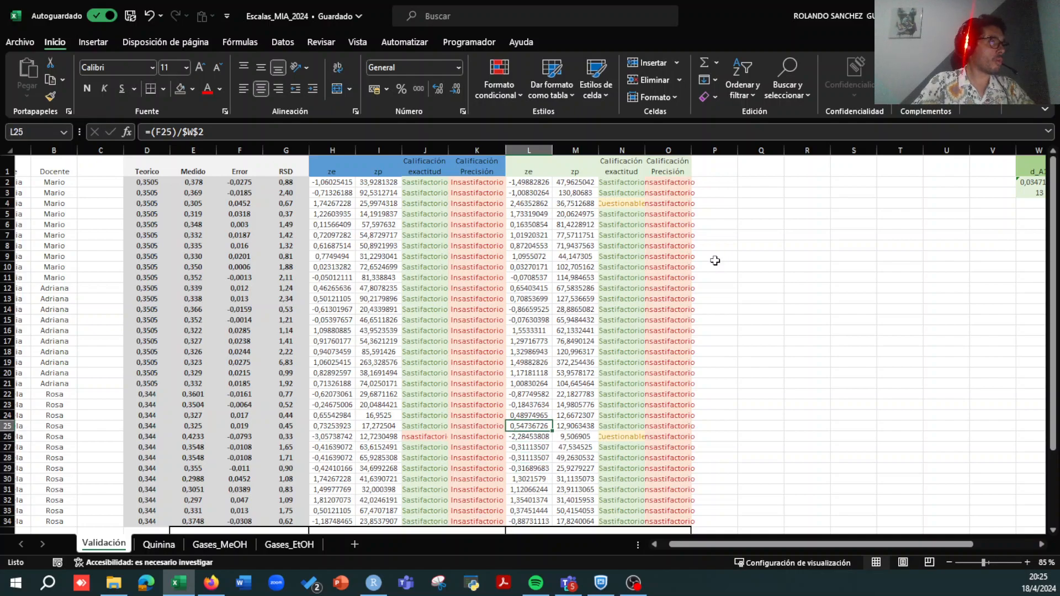
# Step: Examine the DESVEST formulas for the Heredia deviation in X2 and the Alajuela deviation in W2
pyautogui.hscroll(3, 863, 157)
pyautogui.click(850, 181)
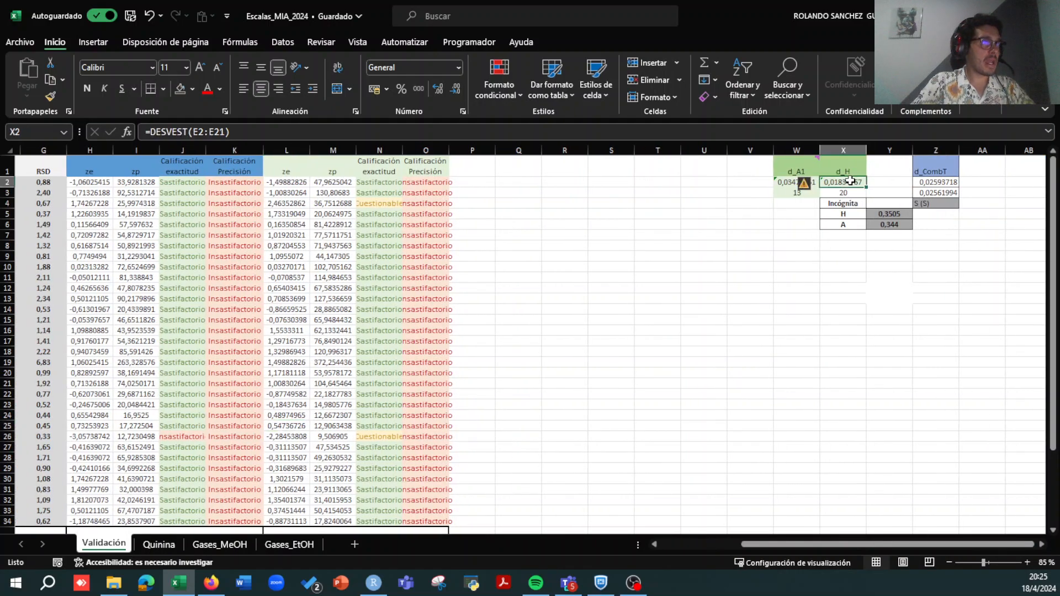
pyautogui.click(790, 182)
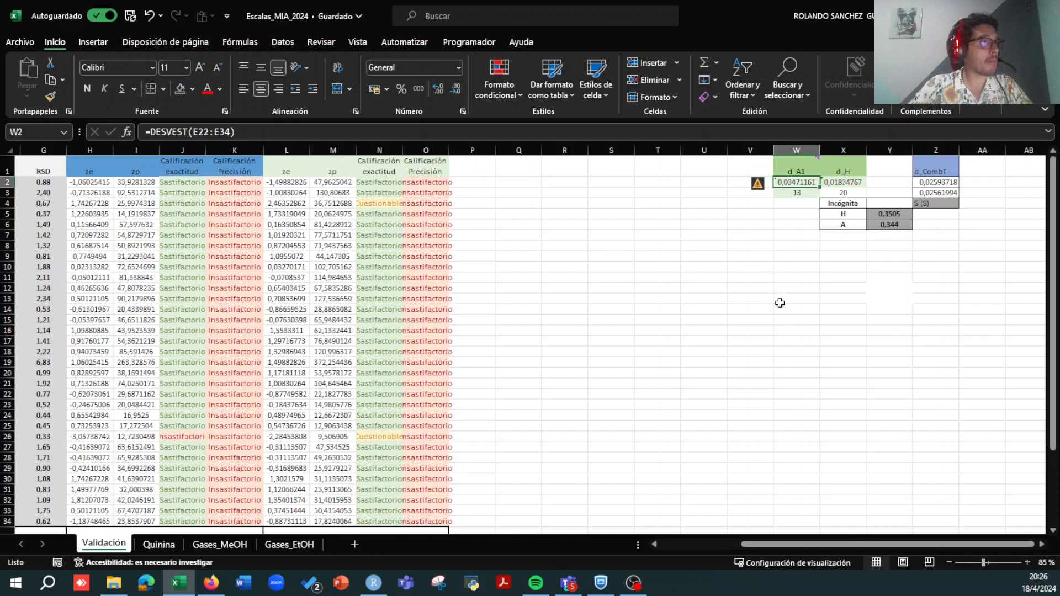
pyautogui.moveTo(779, 168)
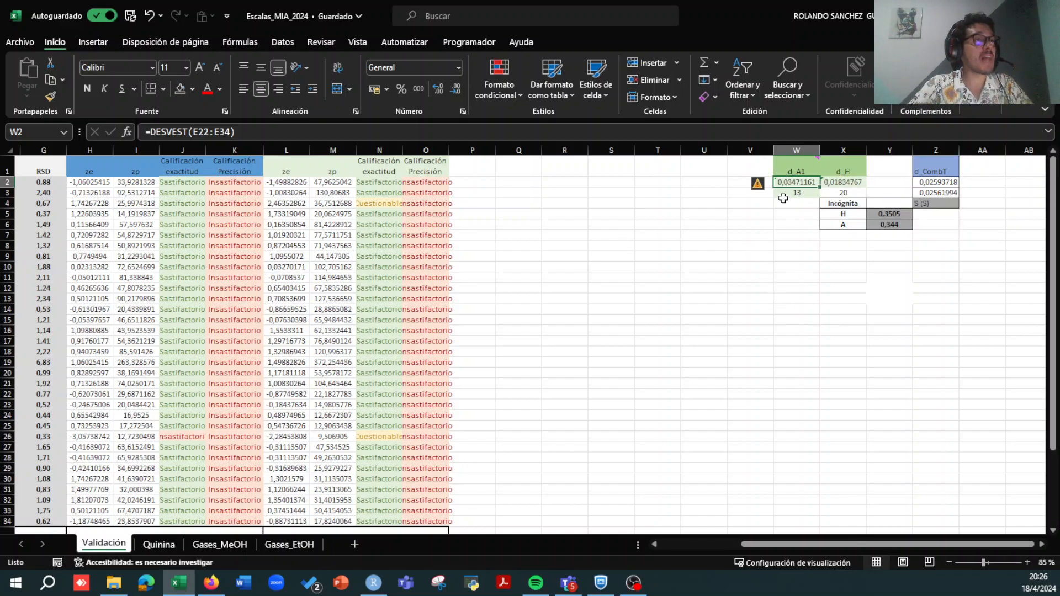
pyautogui.click(742, 166)
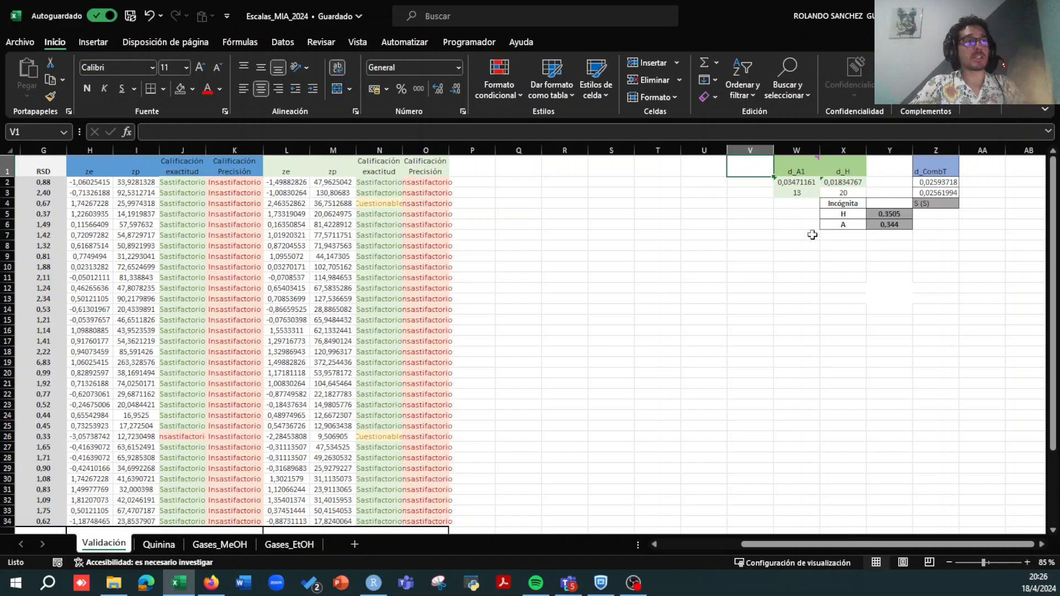
pyautogui.click(833, 300)
pyautogui.hscroll(-2, 516, 280)
pyautogui.hscroll(-4, 517, 280)
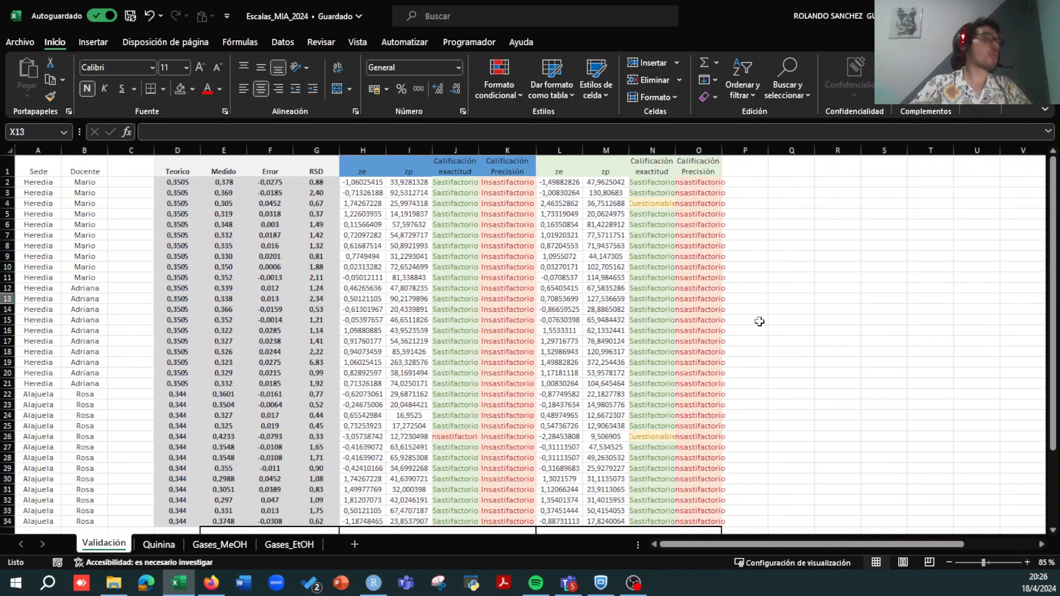
pyautogui.scroll(-1, 759, 321)
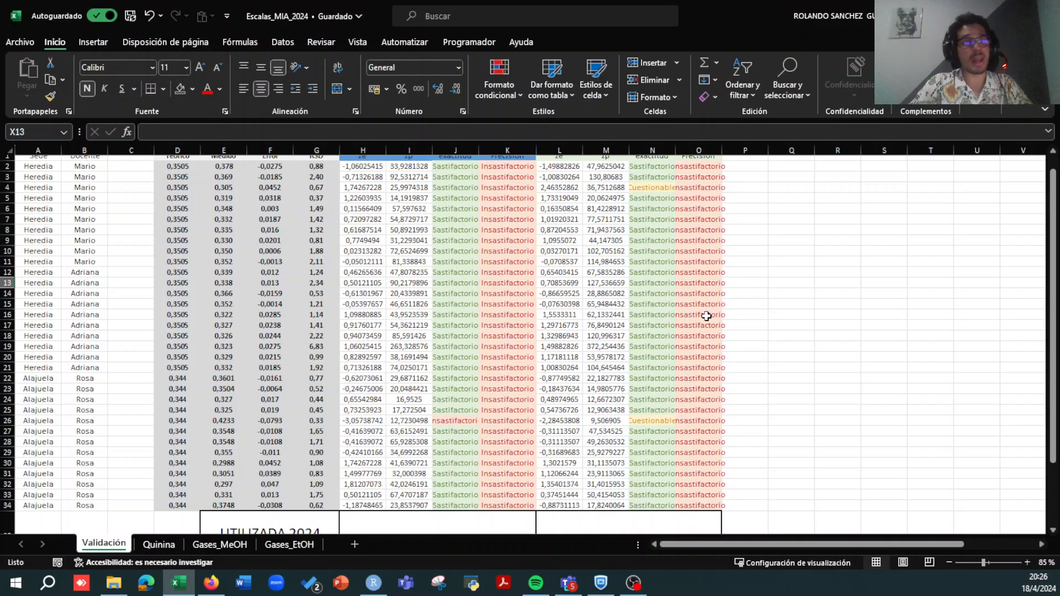
pyautogui.click(834, 327)
pyautogui.scroll(1, 753, 271)
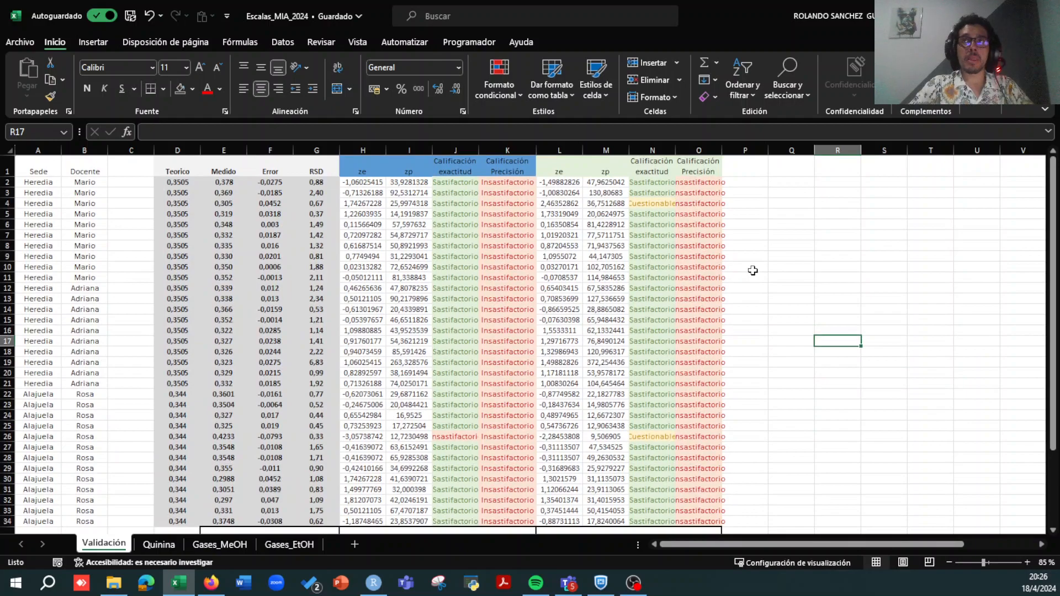
# Step: Compare the nested SI grading formulas of Calificación exactitud in J2 and Calificación Precisión in K2
pyautogui.click(452, 184)
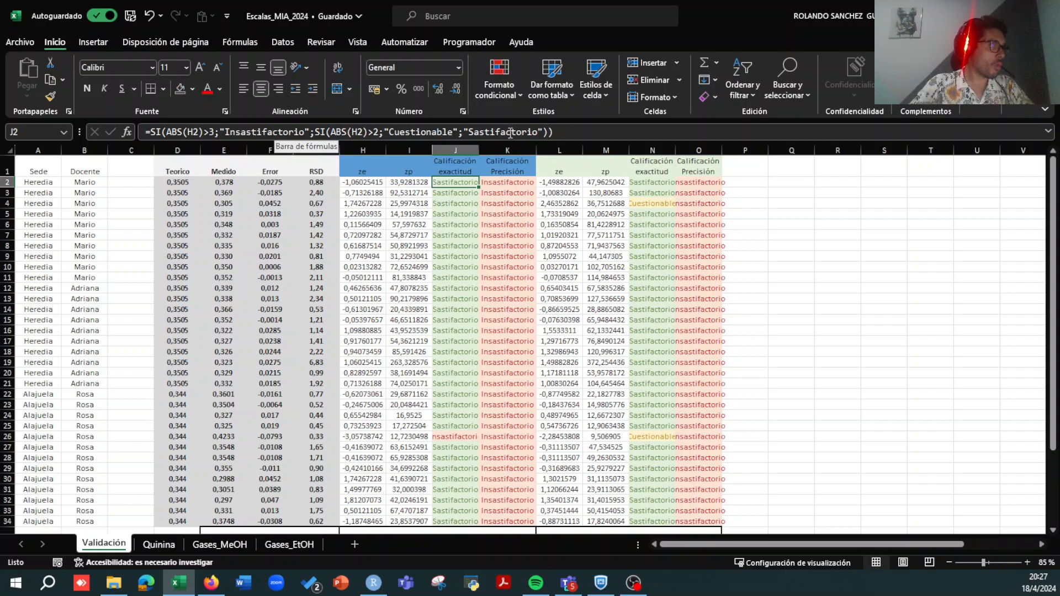
pyautogui.click(501, 181)
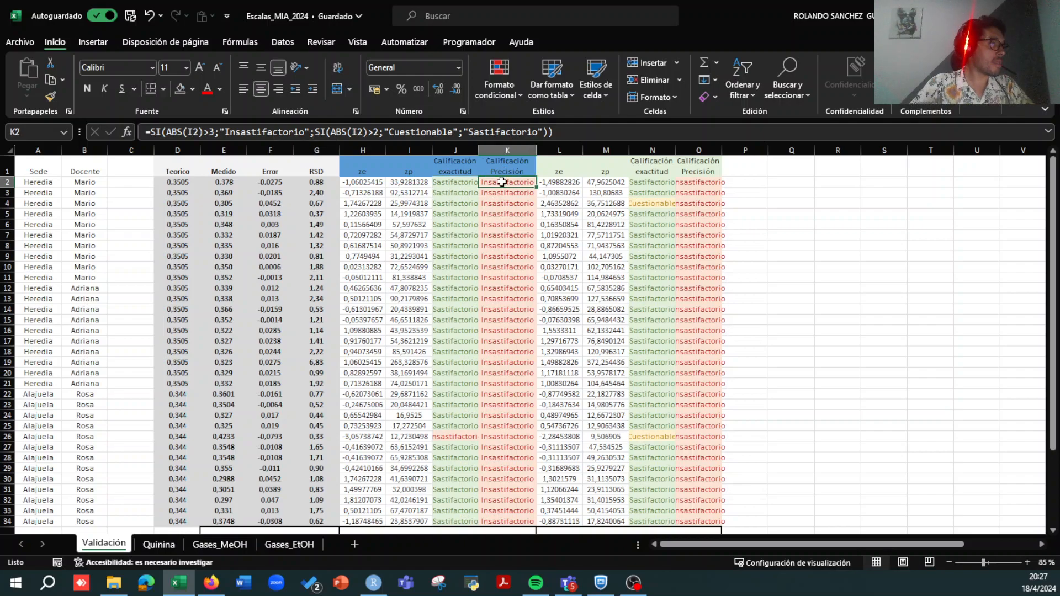
pyautogui.click(467, 183)
pyautogui.click(501, 180)
pyautogui.click(462, 180)
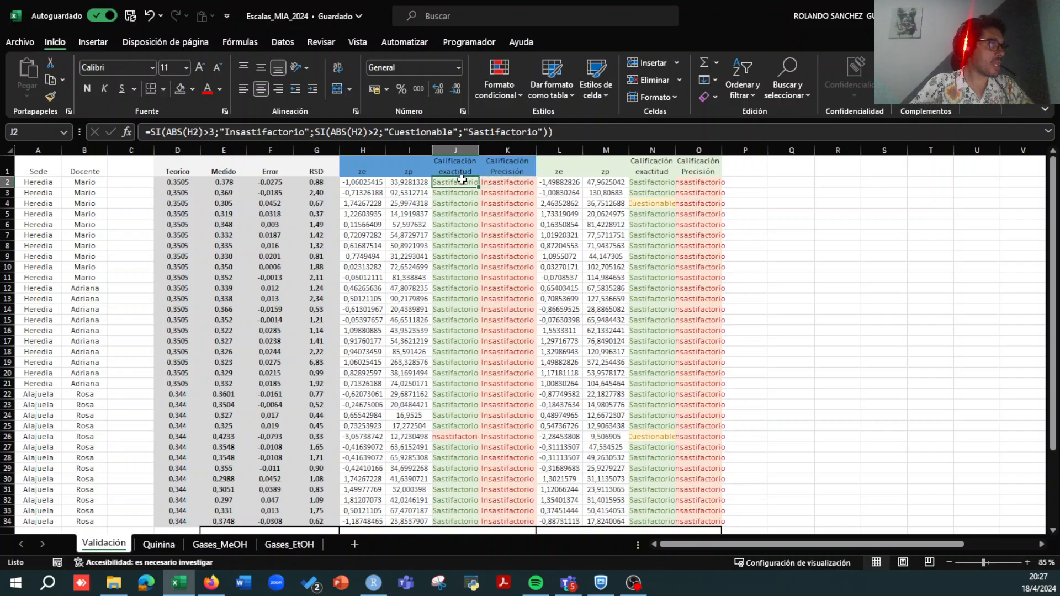
pyautogui.click(507, 182)
pyautogui.click(453, 182)
pyautogui.click(497, 182)
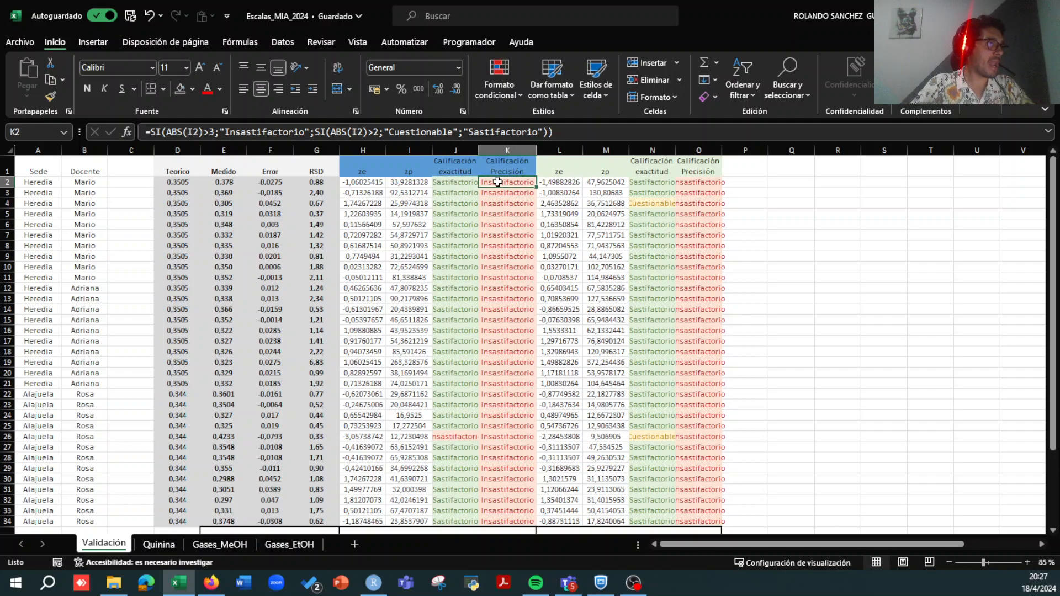
pyautogui.click(892, 249)
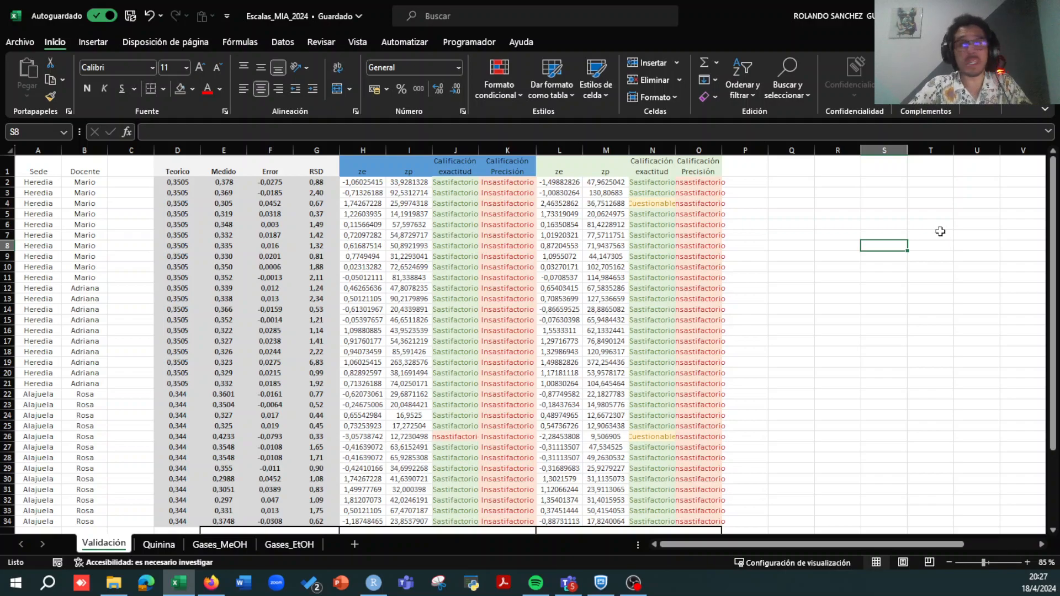
pyautogui.click(940, 232)
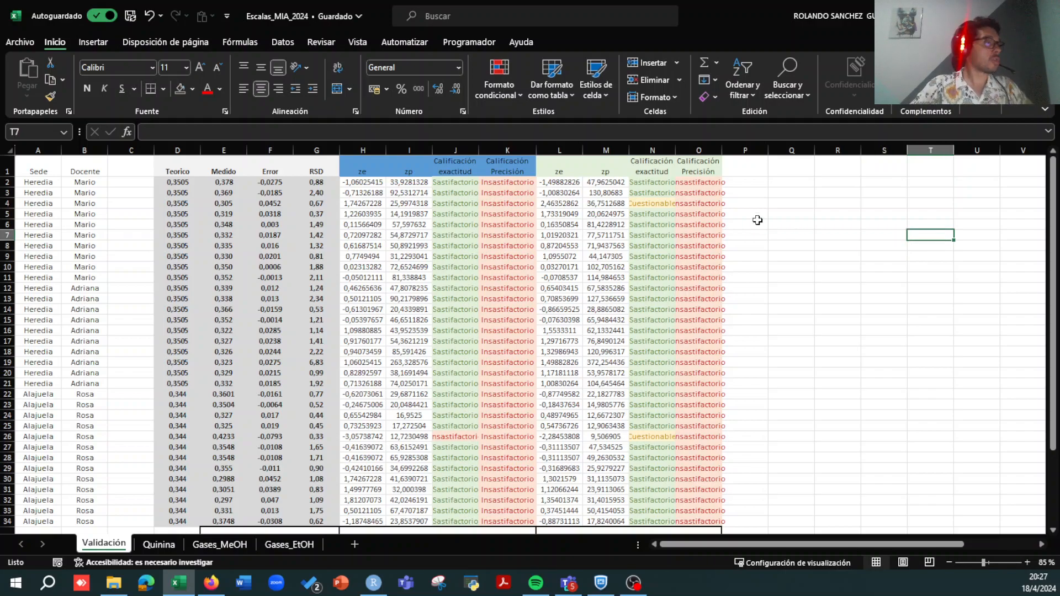
pyautogui.scroll(-1, 757, 220)
pyautogui.scroll(1, 757, 220)
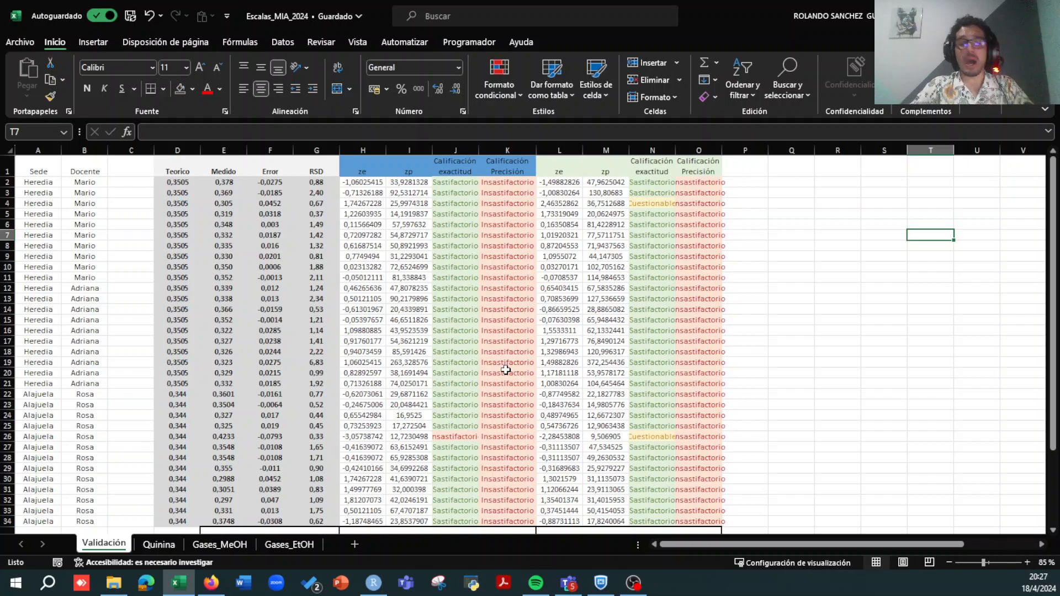
# Step: Switch to RStudio, run the Librerías chunk of the validation R Markdown document and fold its code
pyautogui.hotkey('alt', 'Tab')
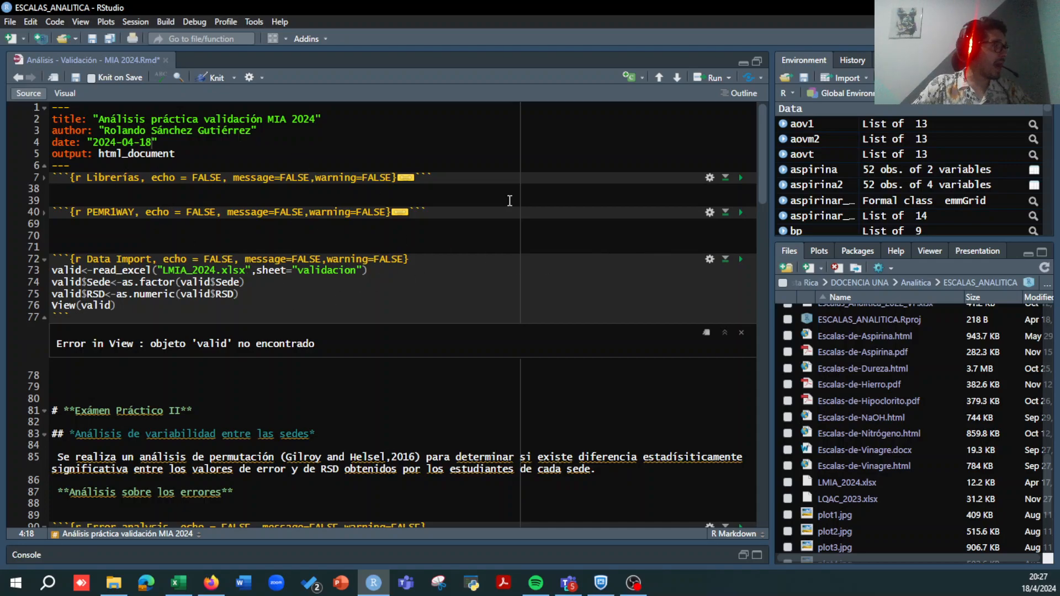
pyautogui.click(741, 179)
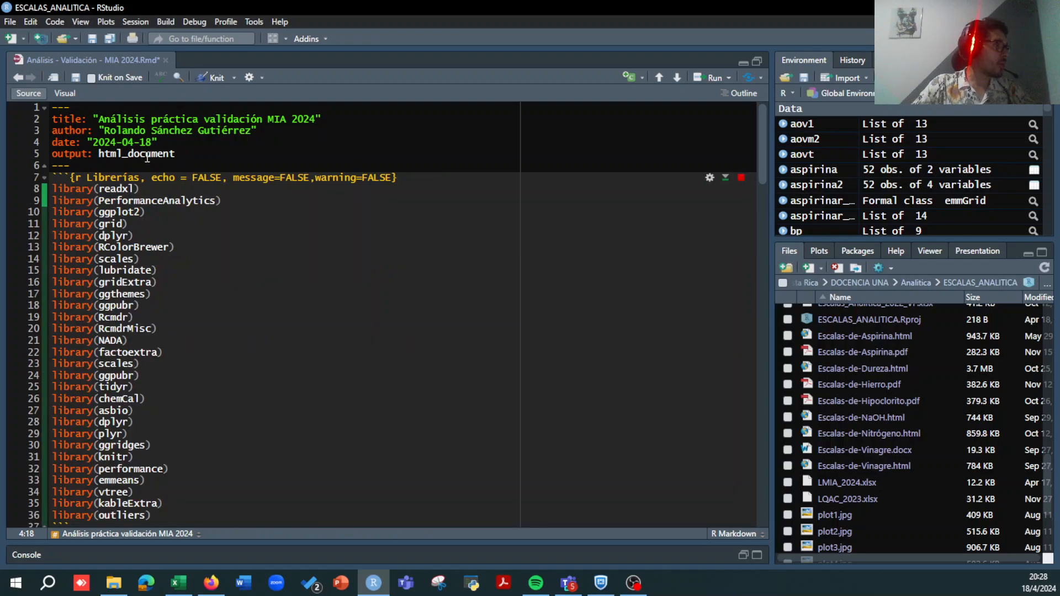
pyautogui.click(45, 182)
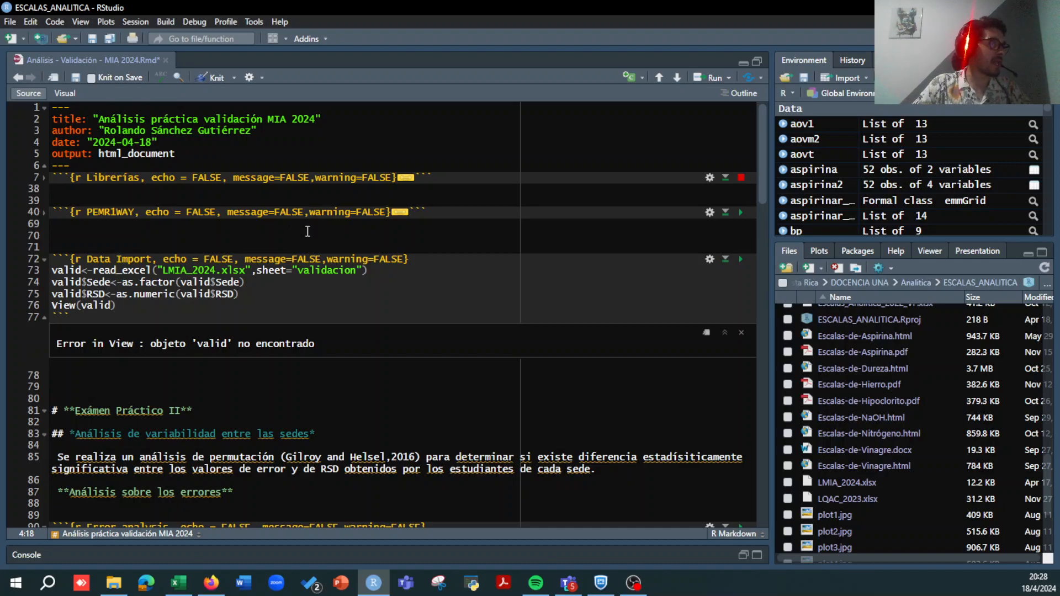
# Step: Unfold the PEMR1WAY chunk, examine the perm1way permutation function and fold the chunk again
pyautogui.scroll(-1, 307, 232)
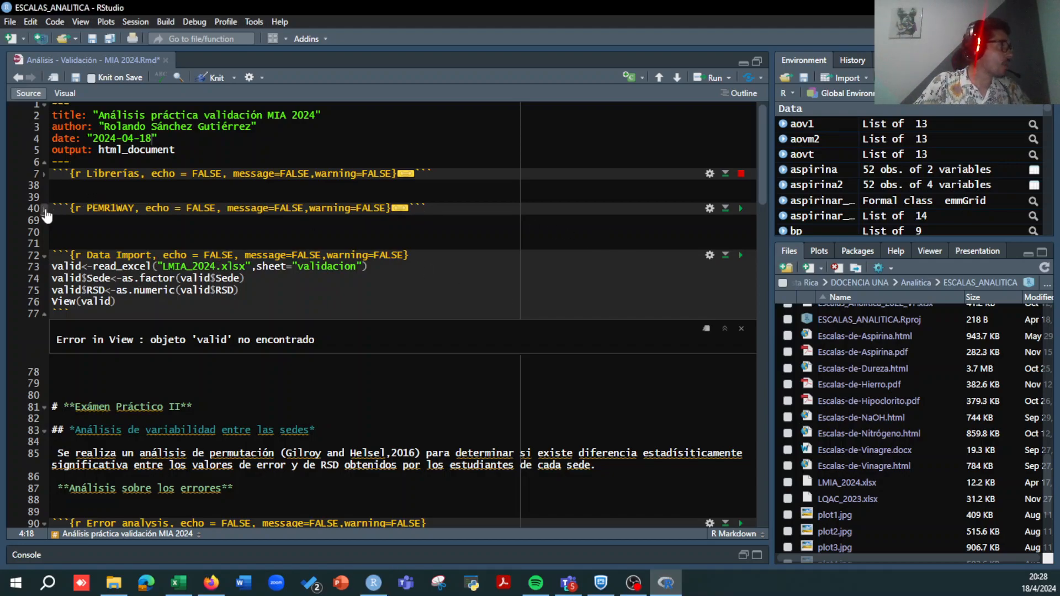
pyautogui.click(44, 208)
pyautogui.moveTo(52, 219); pyautogui.dragTo(528, 513)
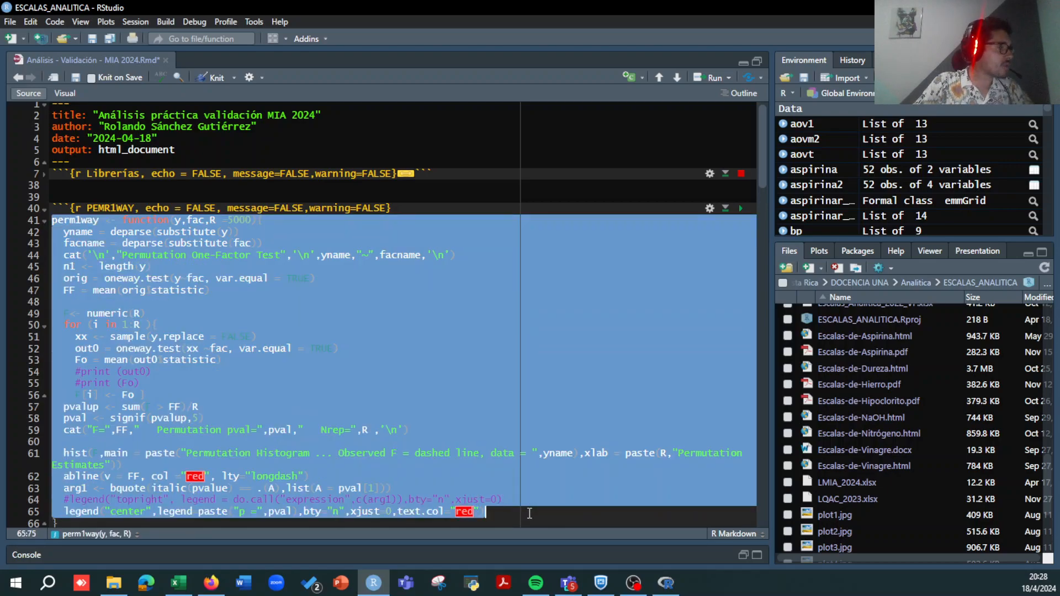
pyautogui.click(370, 196)
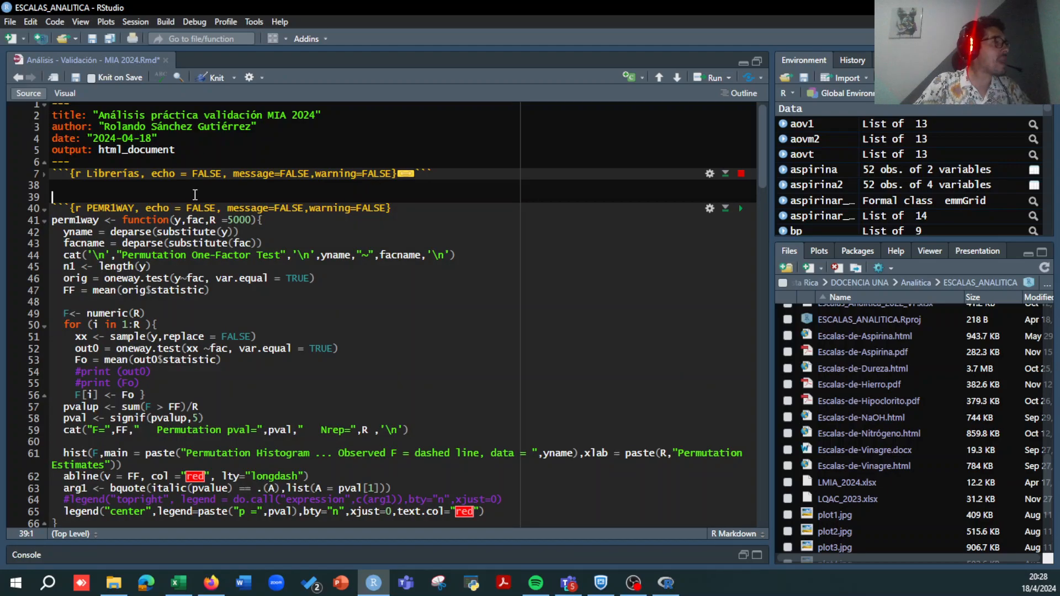
pyautogui.click(45, 210)
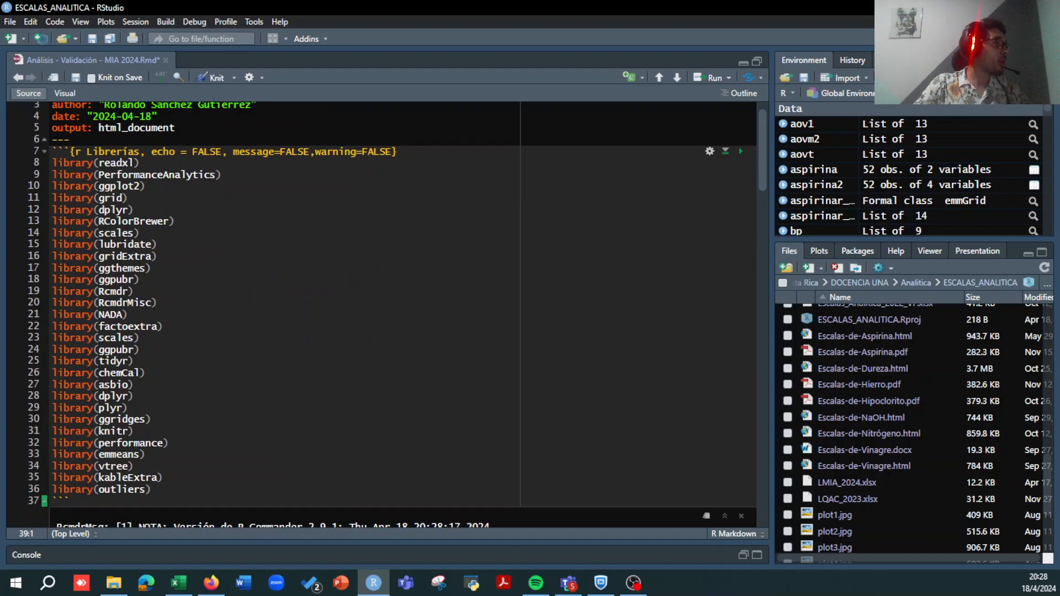
# Step: Fold the Librerías chunk, run the PEMR1WAY chunk to load the permutation function, and fold it
pyautogui.click(43, 152)
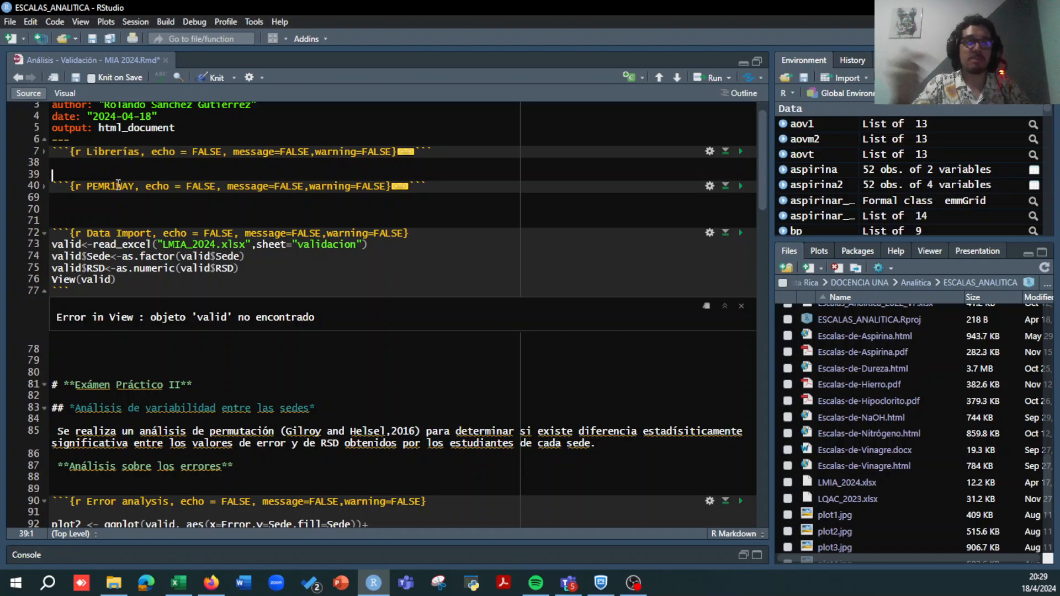
pyautogui.click(740, 186)
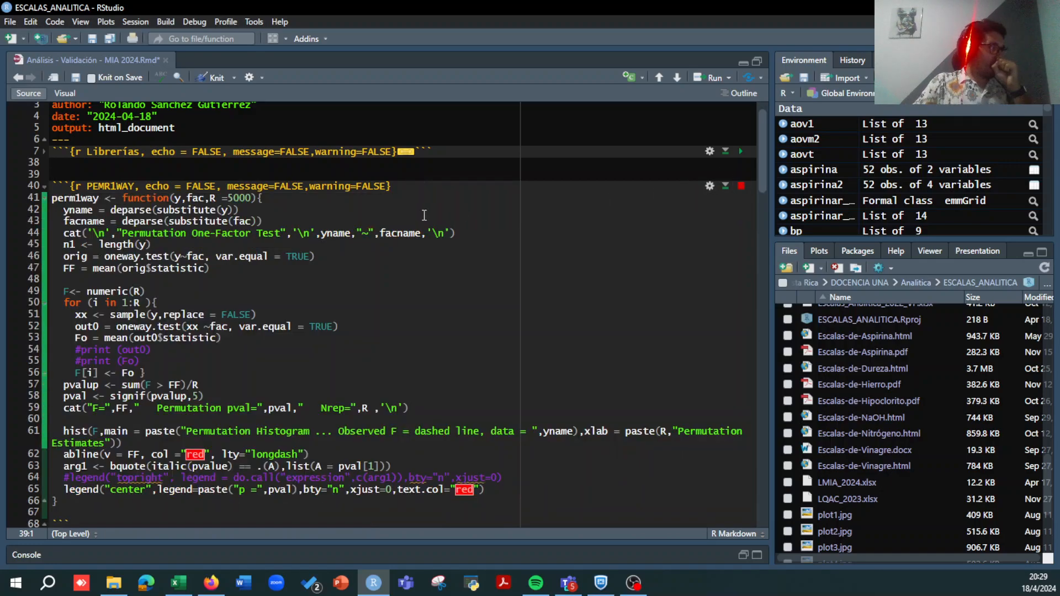
pyautogui.scroll(-2, 234, 187)
pyautogui.click(45, 153)
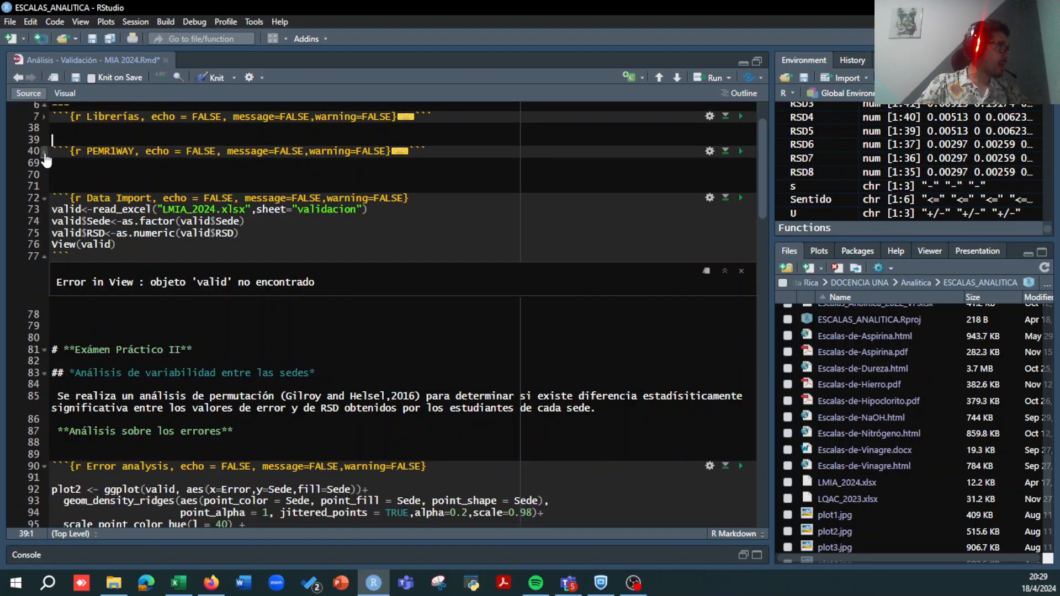
# Step: Locate the read_excel line in the Data Import chunk and review the Sede to RSD columns in the Excel Validación sheet
pyautogui.scroll(-1, 116, 196)
pyautogui.click(192, 171)
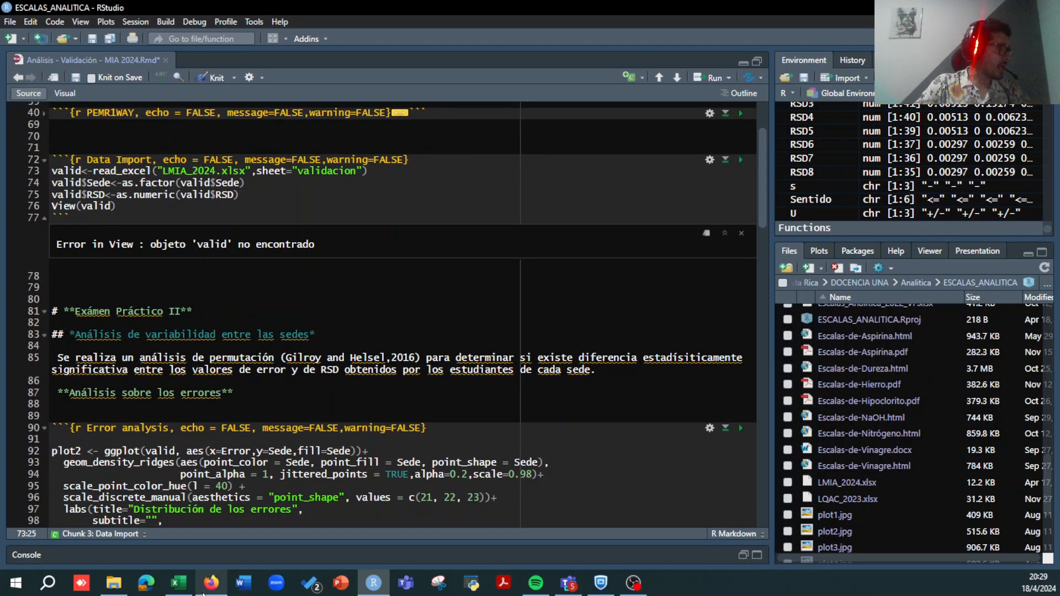
pyautogui.click(179, 582)
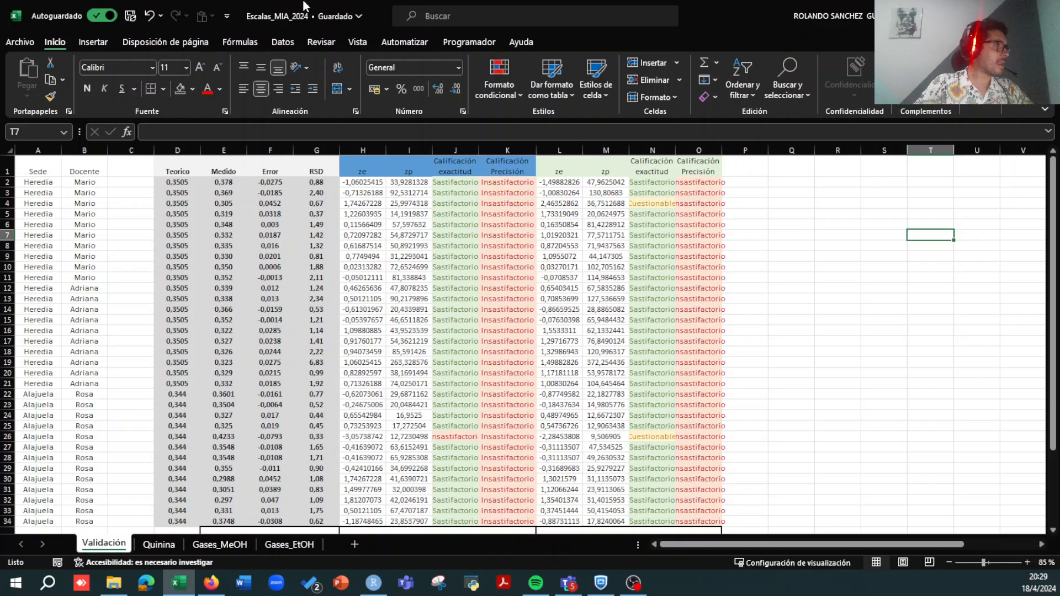
pyautogui.moveTo(39, 175); pyautogui.dragTo(315, 520)
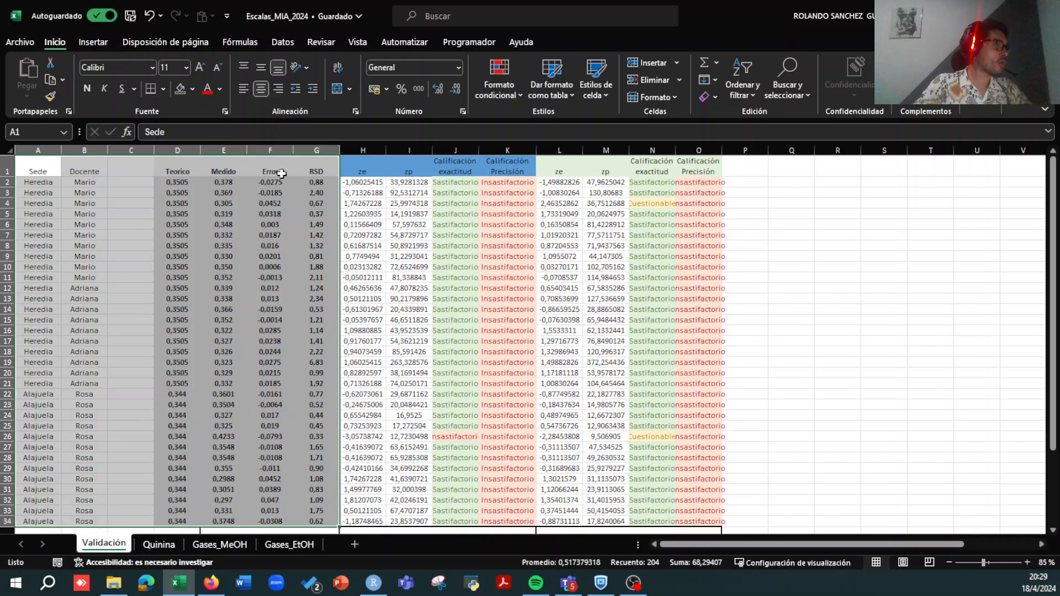
# Step: Back in RStudio, run the Data Import chunk line by line to load LMIA_2024.xlsx, convert Sede and RSD, and view the valid table
pyautogui.hotkey('alt', 'Tab')
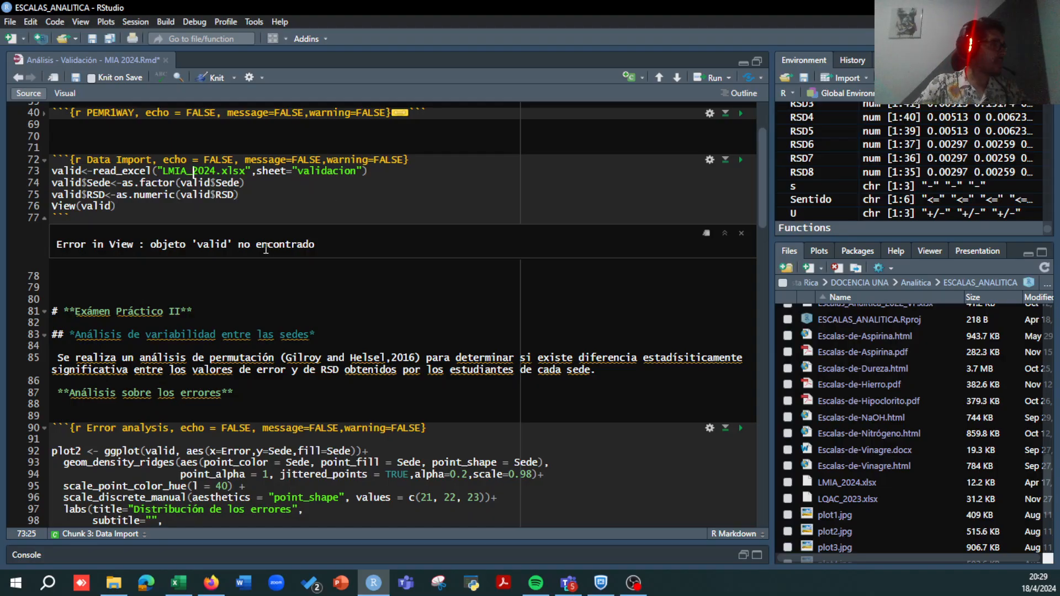
pyautogui.hotkey('ctrl', 'Return')
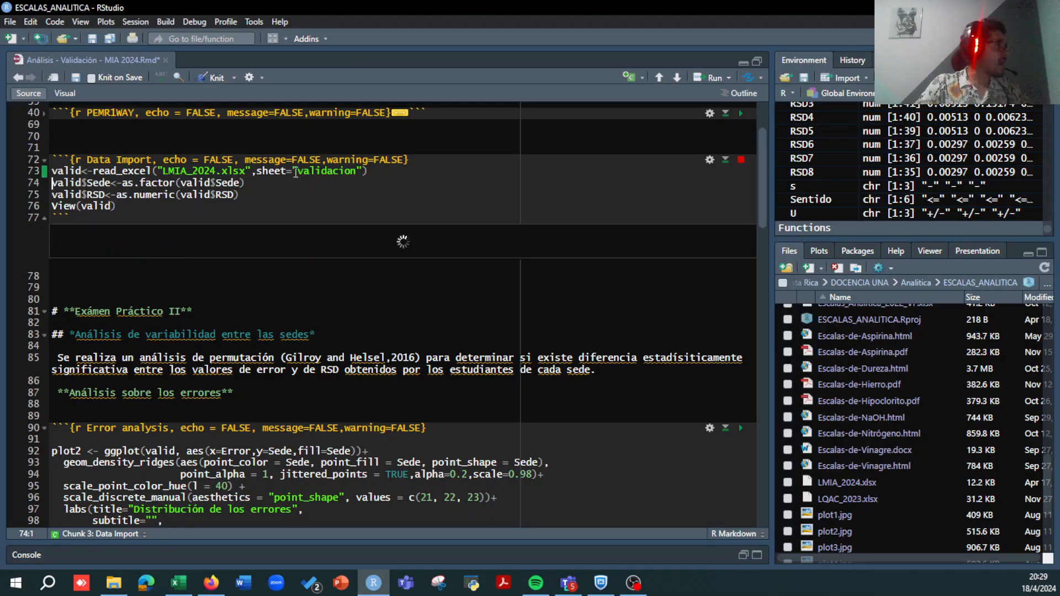
pyautogui.hotkey('ctrl', 'Return')
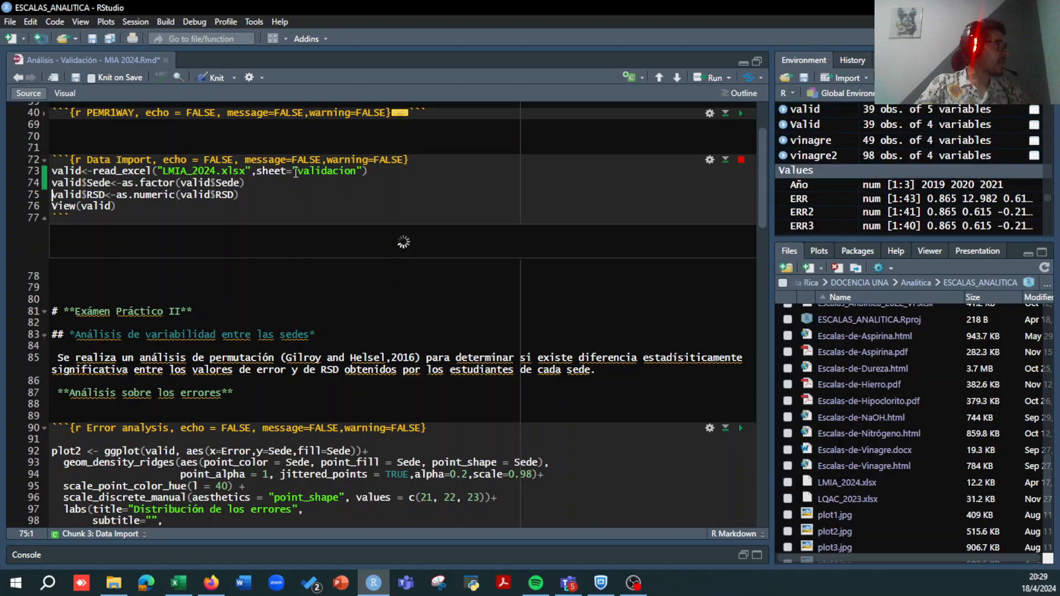
pyautogui.hotkey('ctrl', 'Return')
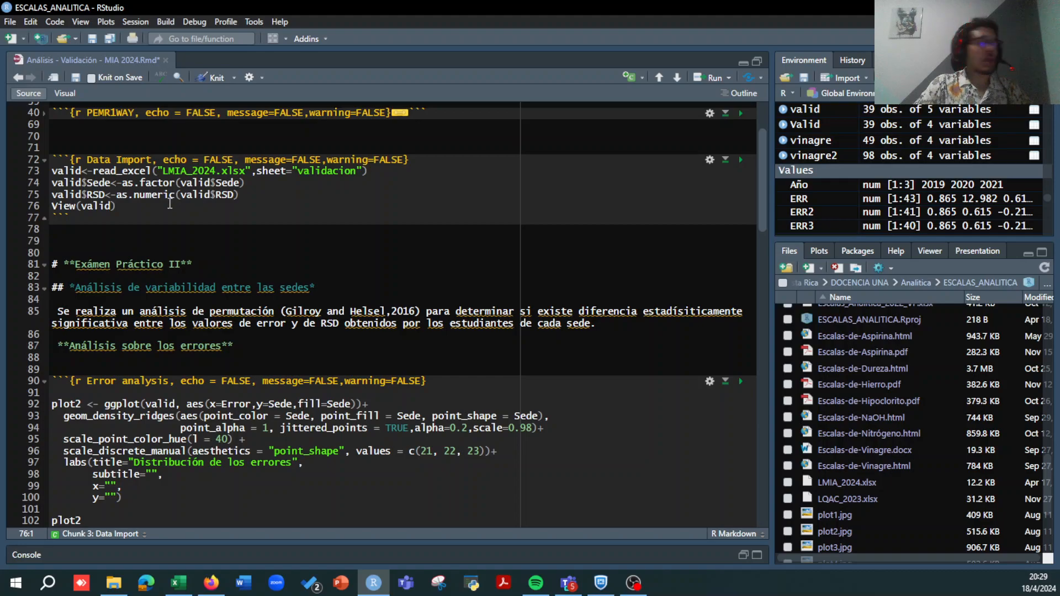
pyautogui.hotkey('ctrl', 'Return')
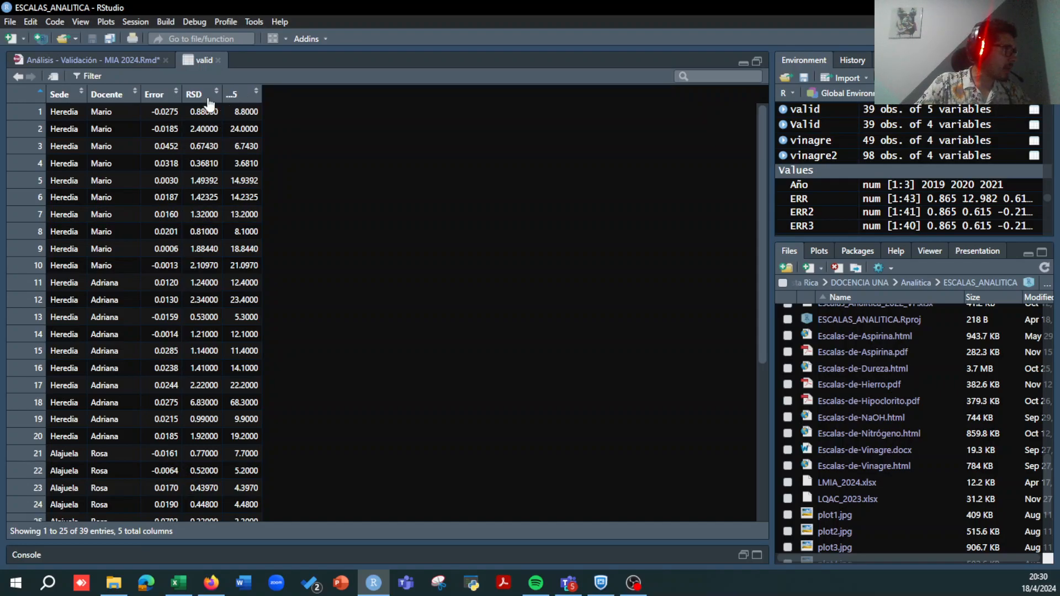
# Step: Compare the imported valid table with the Error and RSD columns of the Validación sheet in Excel
pyautogui.click(116, 58)
pyautogui.scroll(-1, 329, 274)
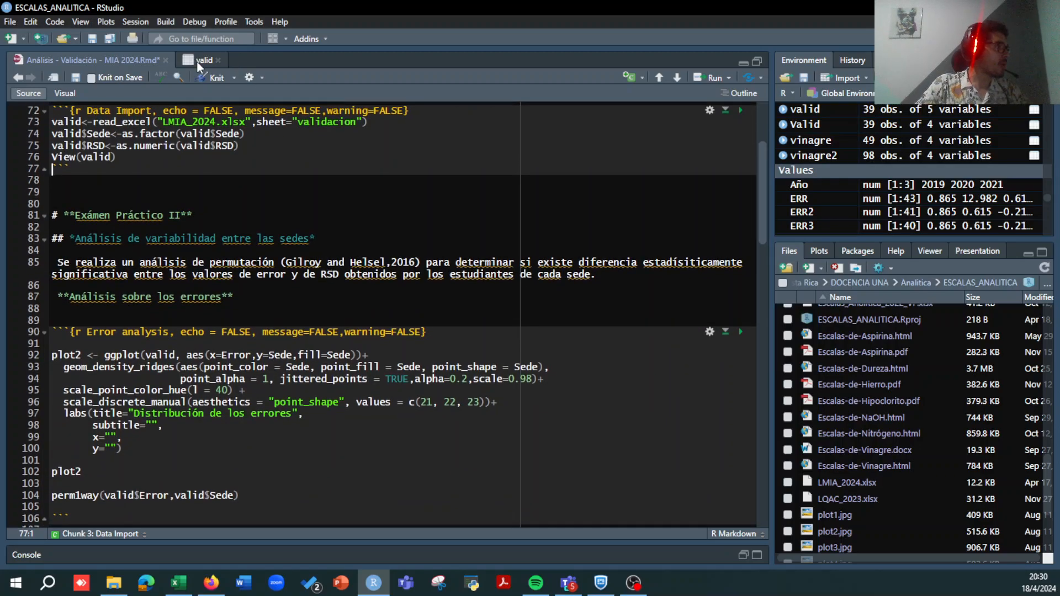
pyautogui.click(197, 61)
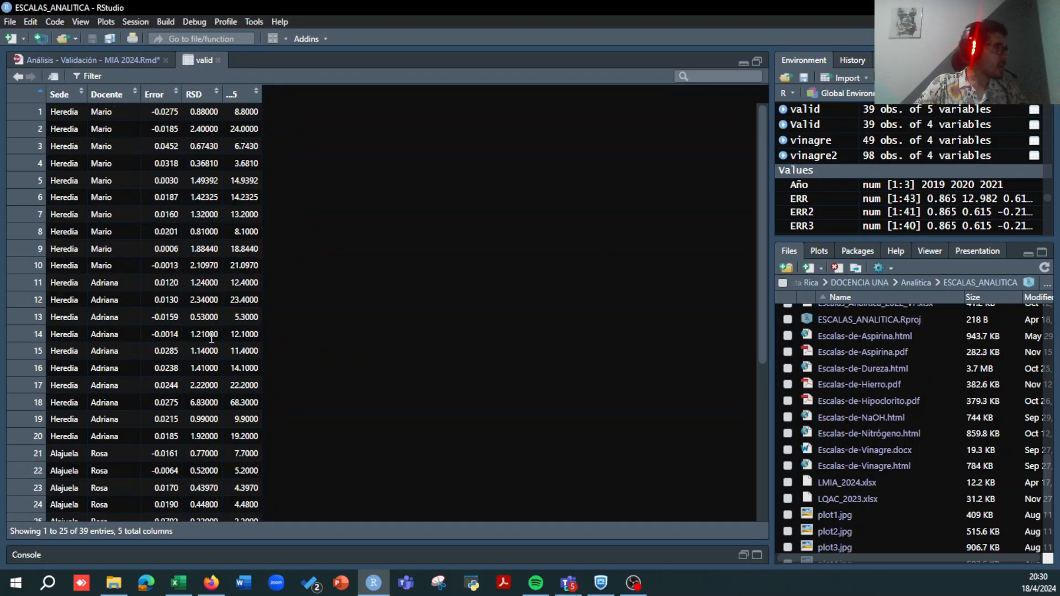
pyautogui.hotkey('alt', 'Tab')
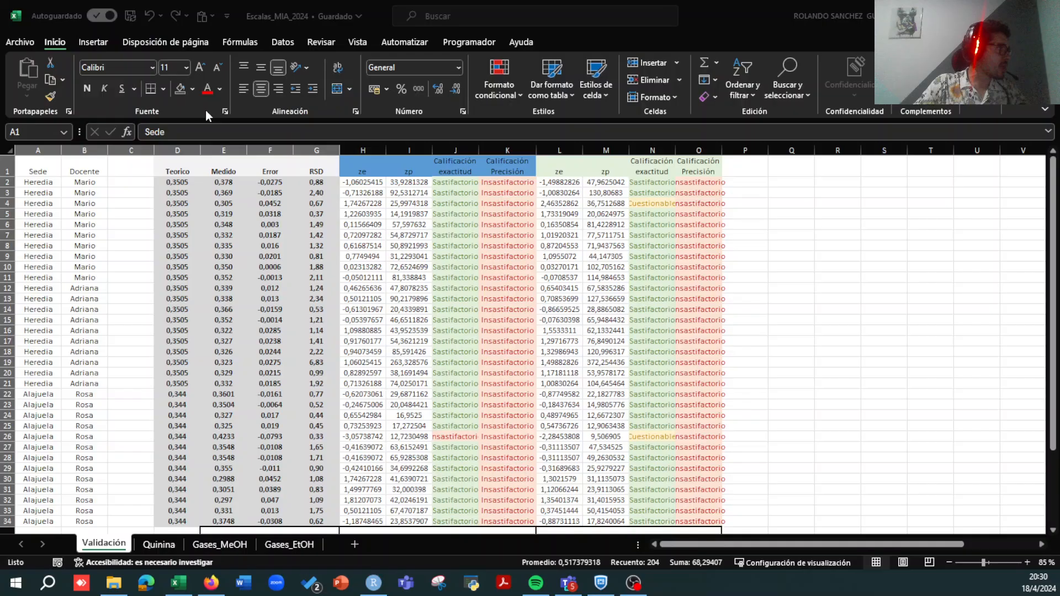
pyautogui.click(271, 184)
pyautogui.moveTo(270, 184); pyautogui.dragTo(313, 238)
pyautogui.hotkey('alt', 'Tab')
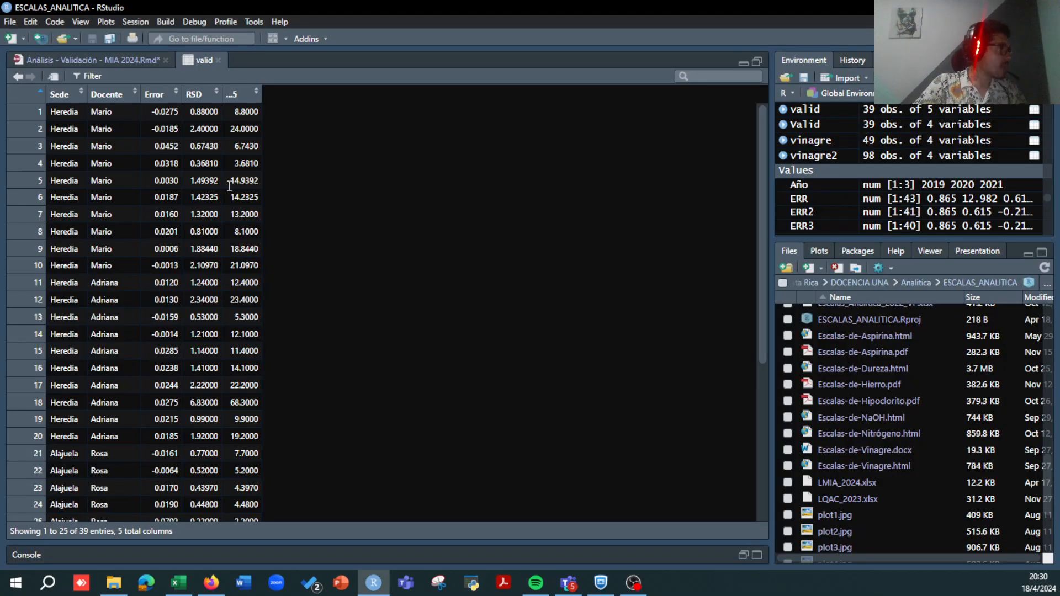
# Step: Change the "Exámen Práctico II" heading in the R Markdown document to "Práctica de validación"
pyautogui.click(117, 54)
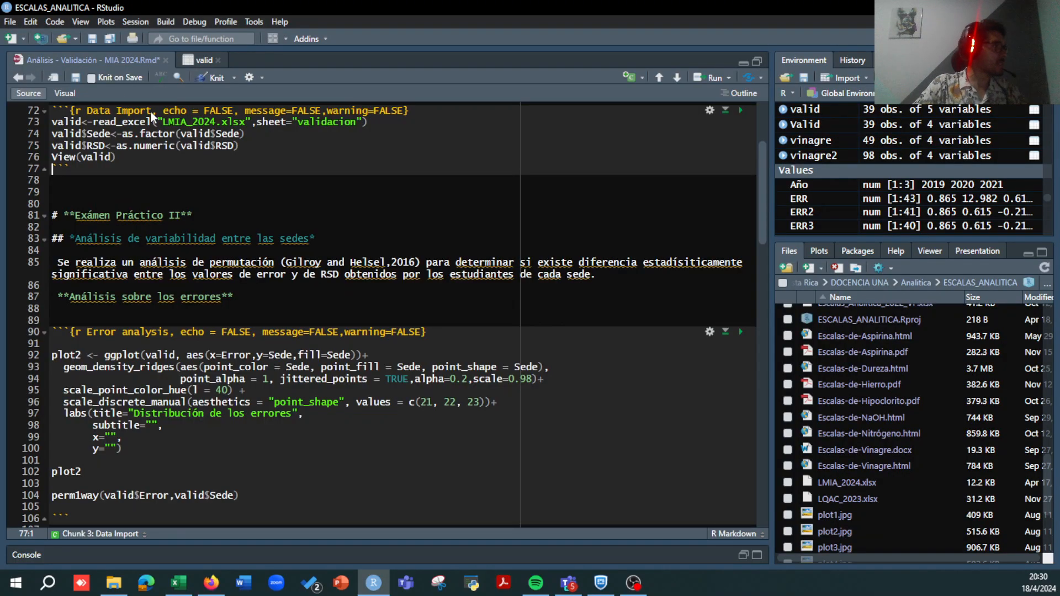
pyautogui.scroll(-3, 225, 287)
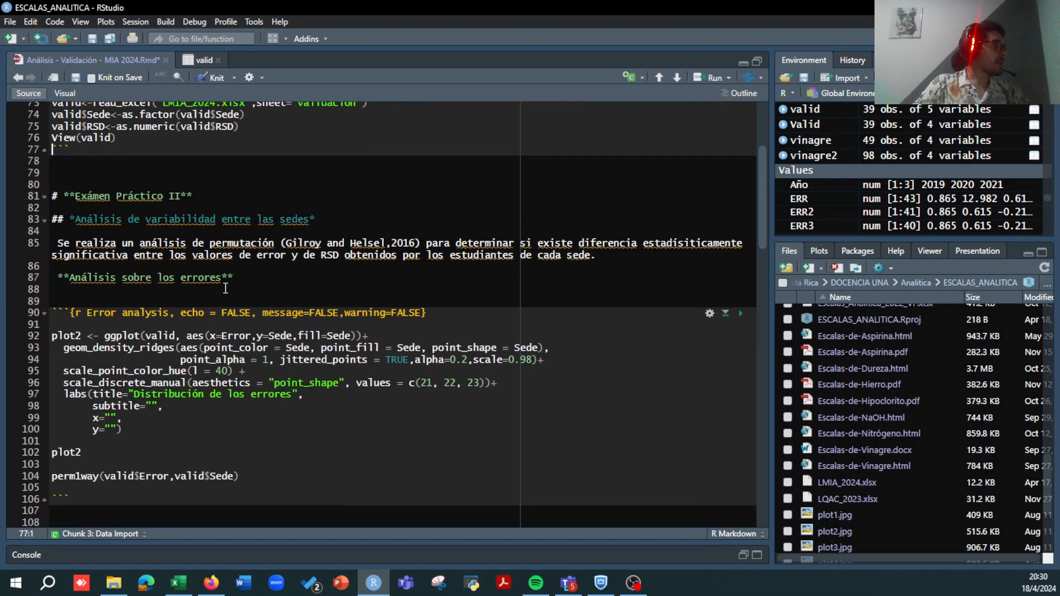
pyautogui.scroll(-1, 226, 288)
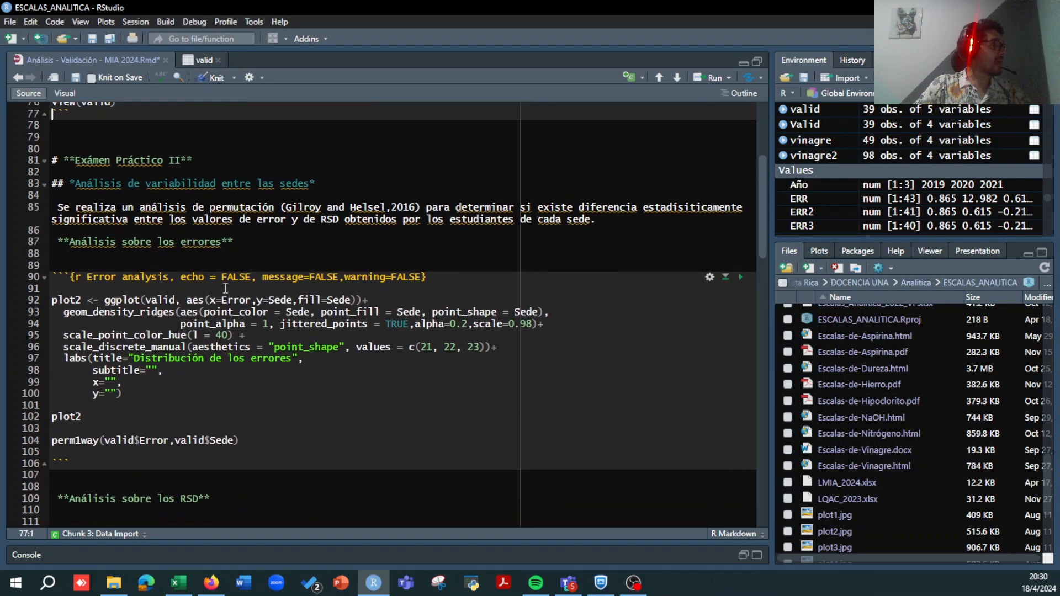
pyautogui.scroll(-2, 225, 288)
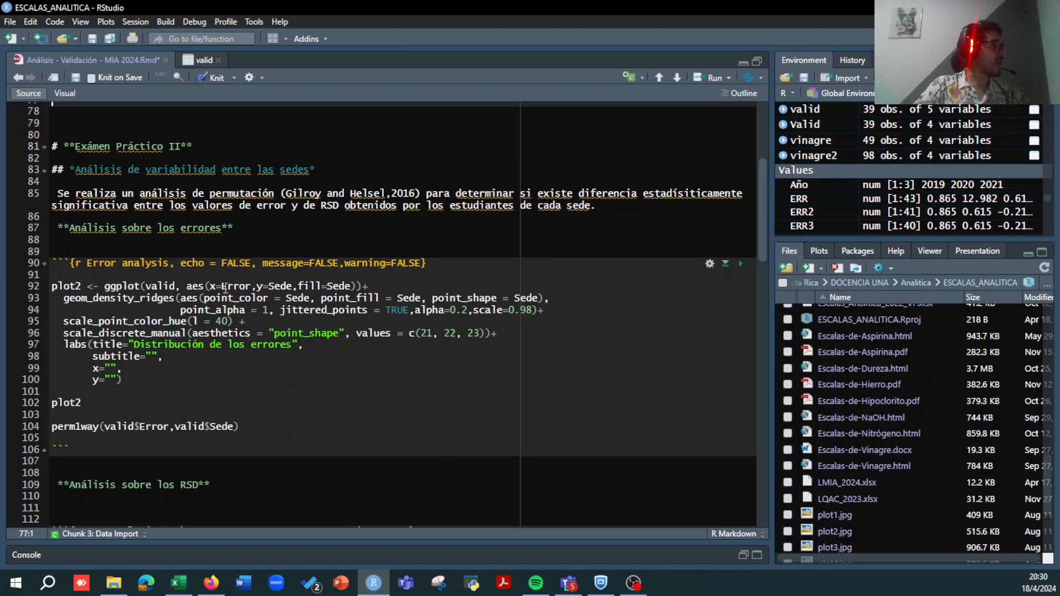
pyautogui.moveTo(184, 118); pyautogui.dragTo(78, 114)
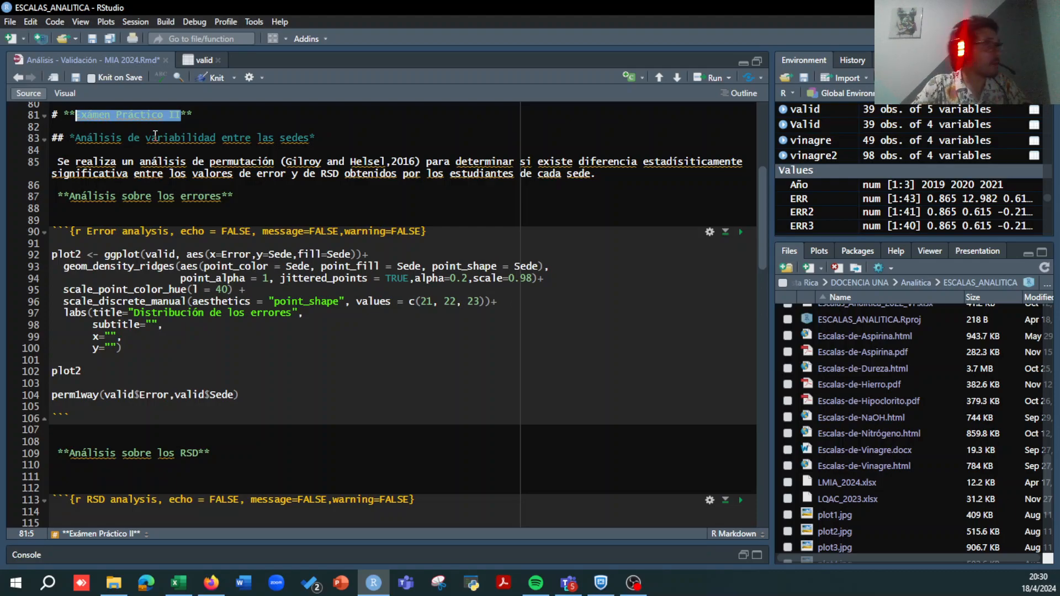
pyautogui.write('P´racitca')
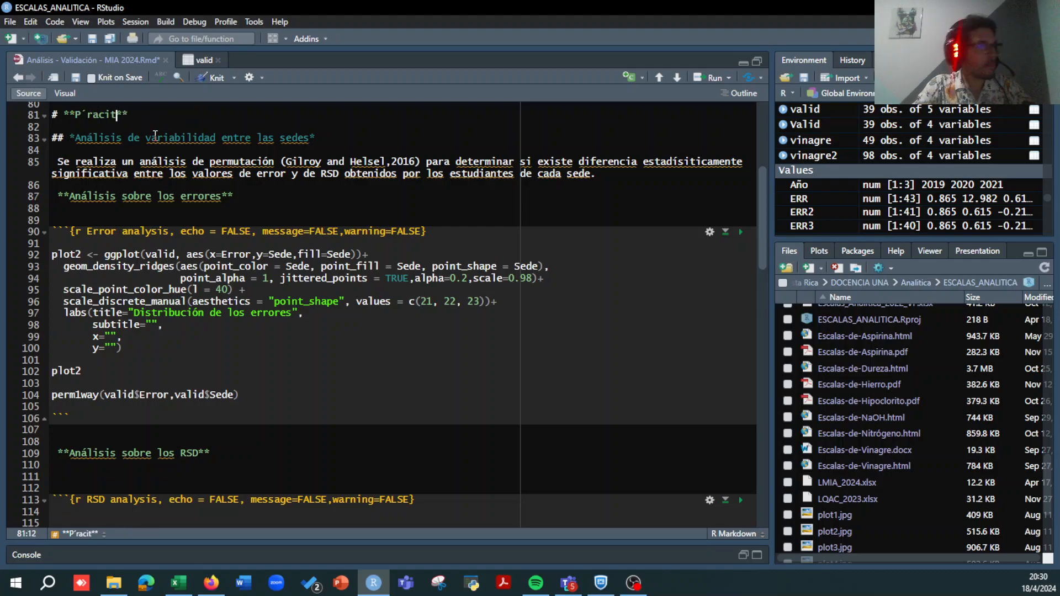
pyautogui.press('BackSpace')
pyautogui.press('BackSpace')
pyautogui.press('BackSpace')
pyautogui.press('BackSpace')
pyautogui.press('BackSpace')
pyautogui.press('BackSpace')
pyautogui.press('BackSpace')
pyautogui.press('BackSpace')
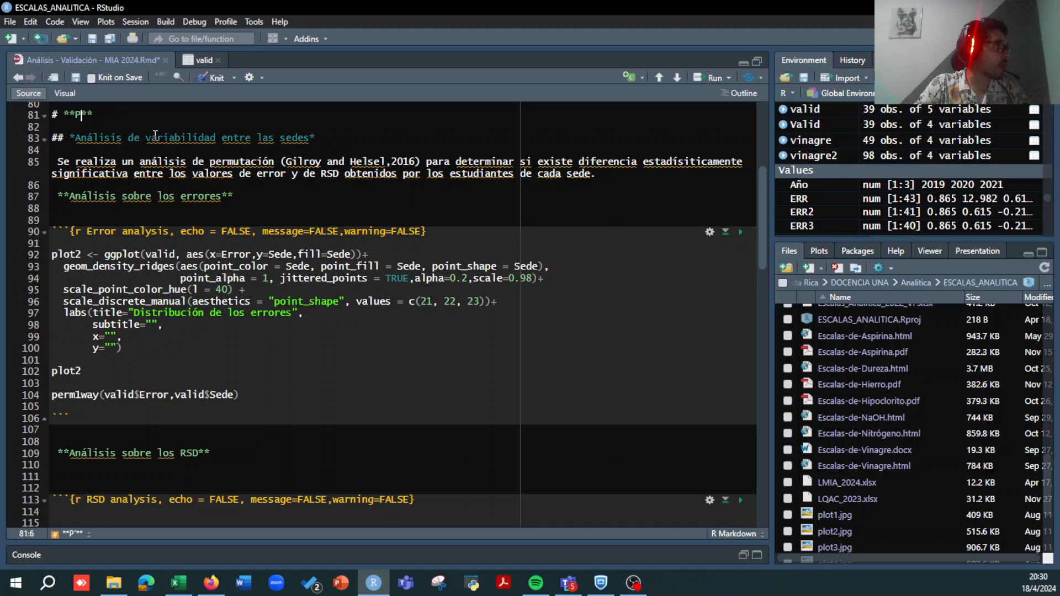
pyautogui.write('ráctica ')
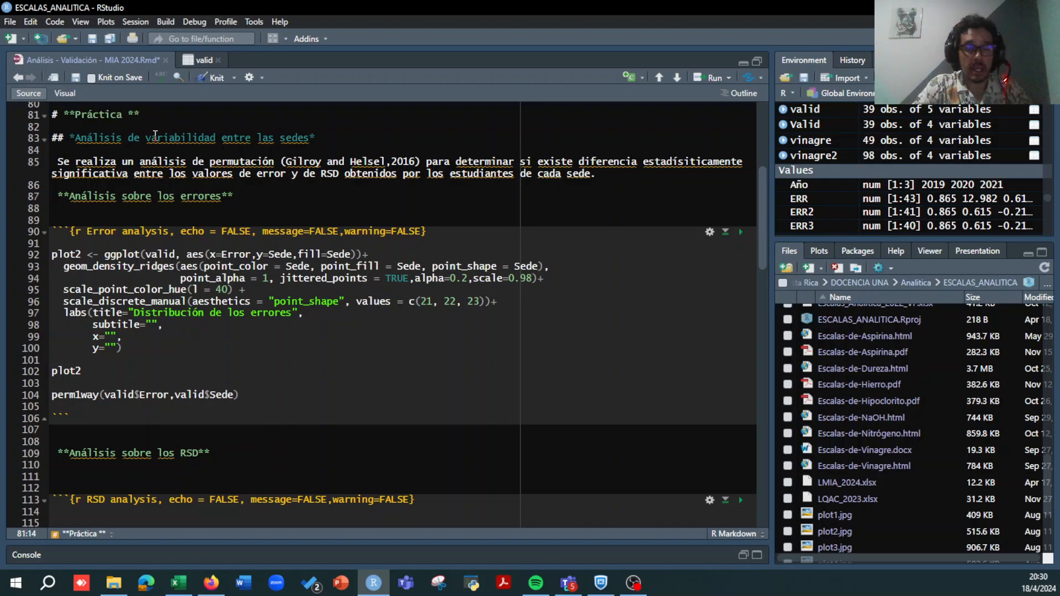
pyautogui.write('de validación')
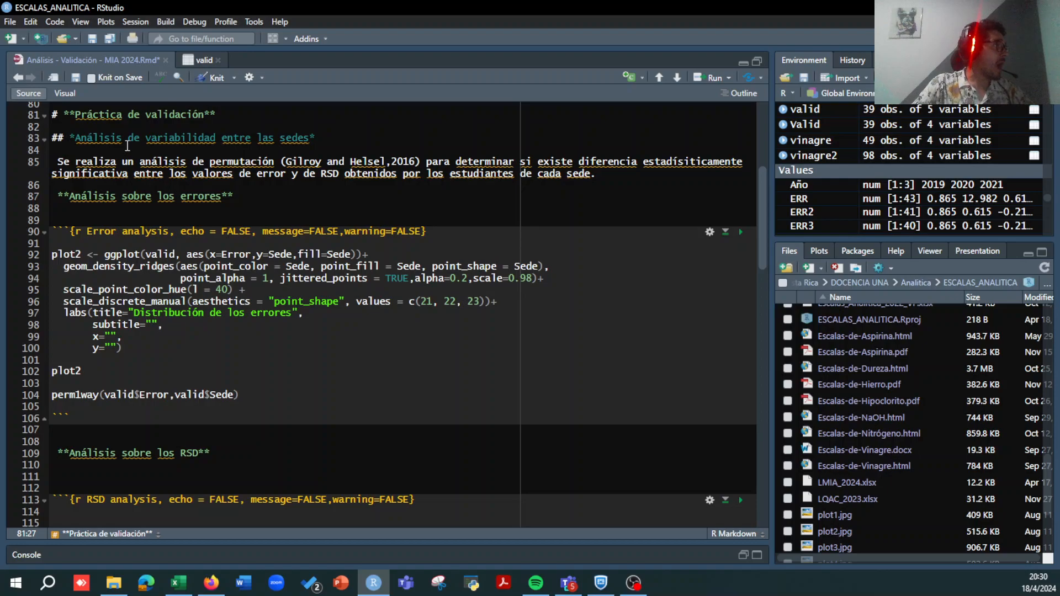
# Step: Read the paragraph under the variability heading on the permutation analysis of error and RSD values between campuses
pyautogui.moveTo(87, 162); pyautogui.dragTo(255, 178)
pyautogui.click(449, 162)
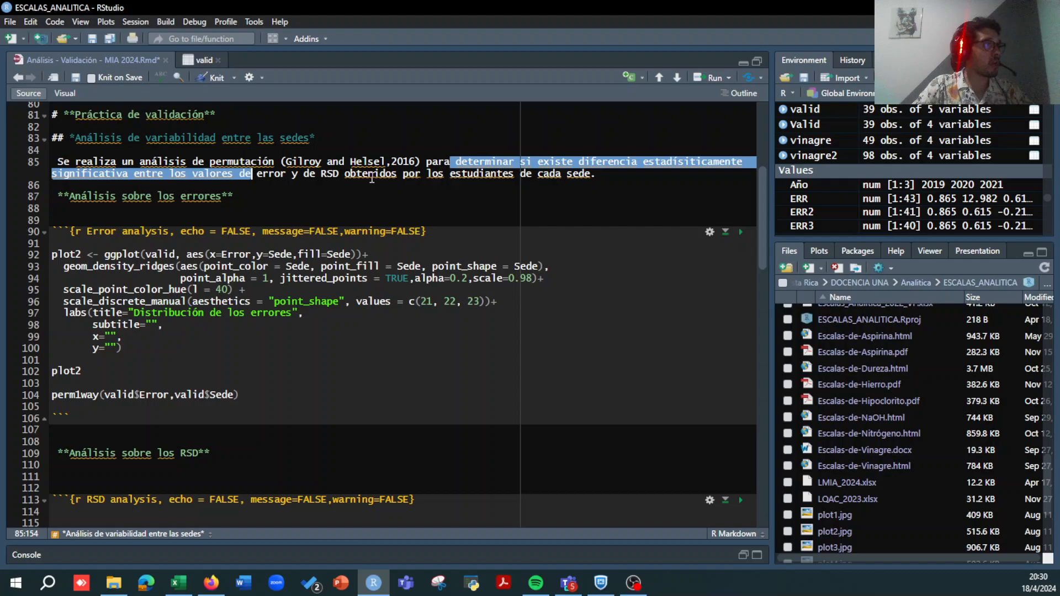
# Step: Run the plot2 code in the Error analysis chunk and view the ridge plot of errors by Sede
pyautogui.scroll(-2, 371, 179)
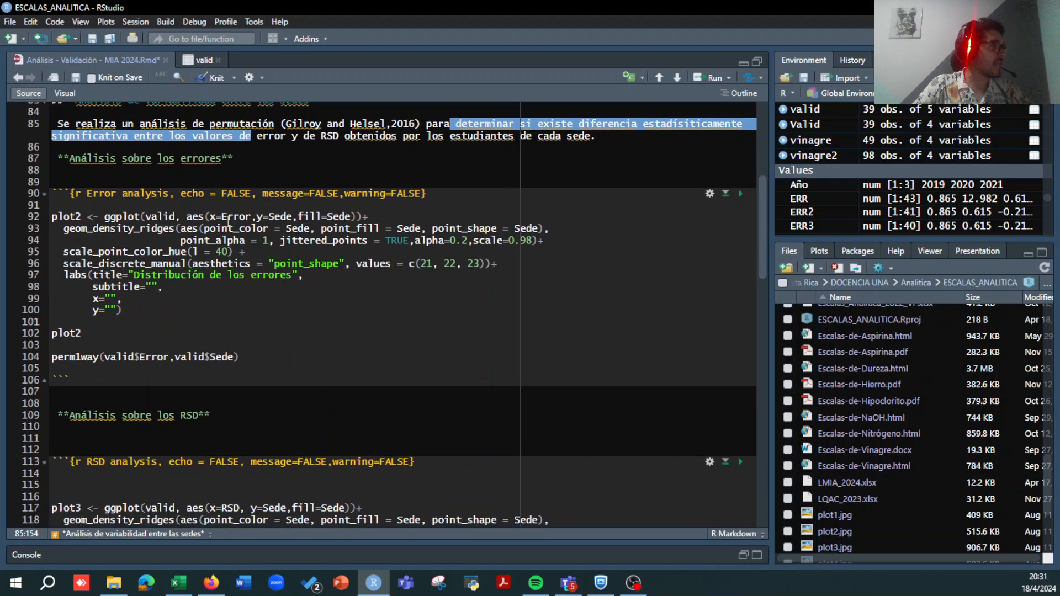
pyautogui.click(228, 219)
pyautogui.hotkey('ctrl', 'Return')
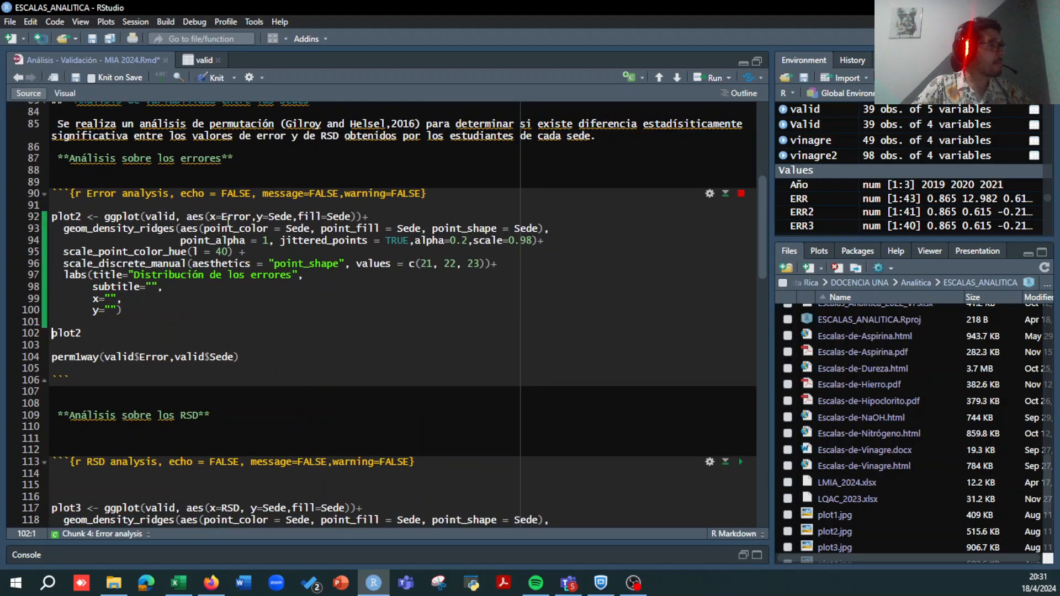
pyautogui.hotkey('ctrl', 'Return')
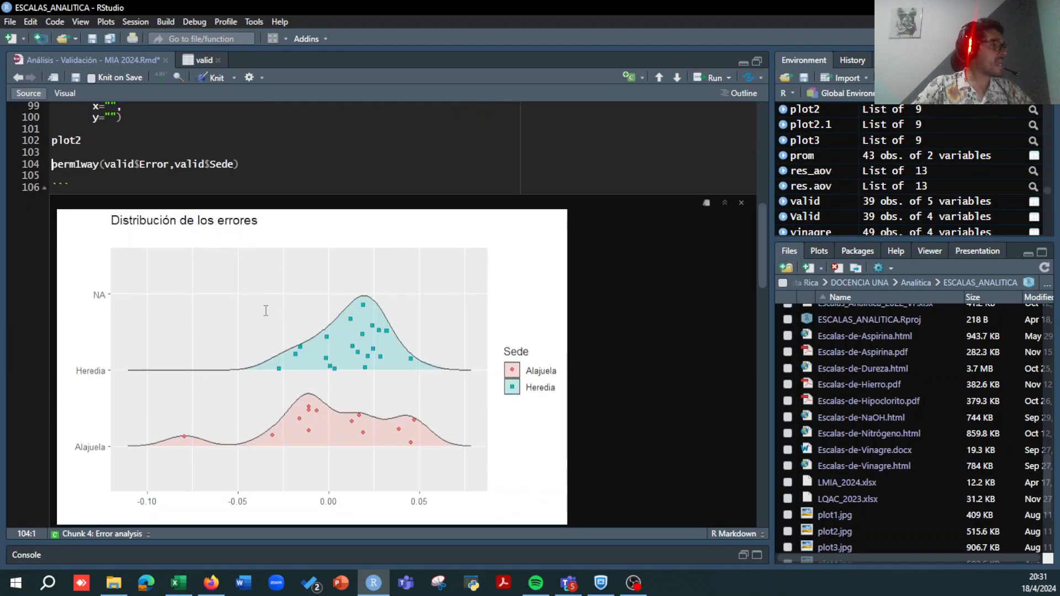
pyautogui.scroll(-2, 359, 449)
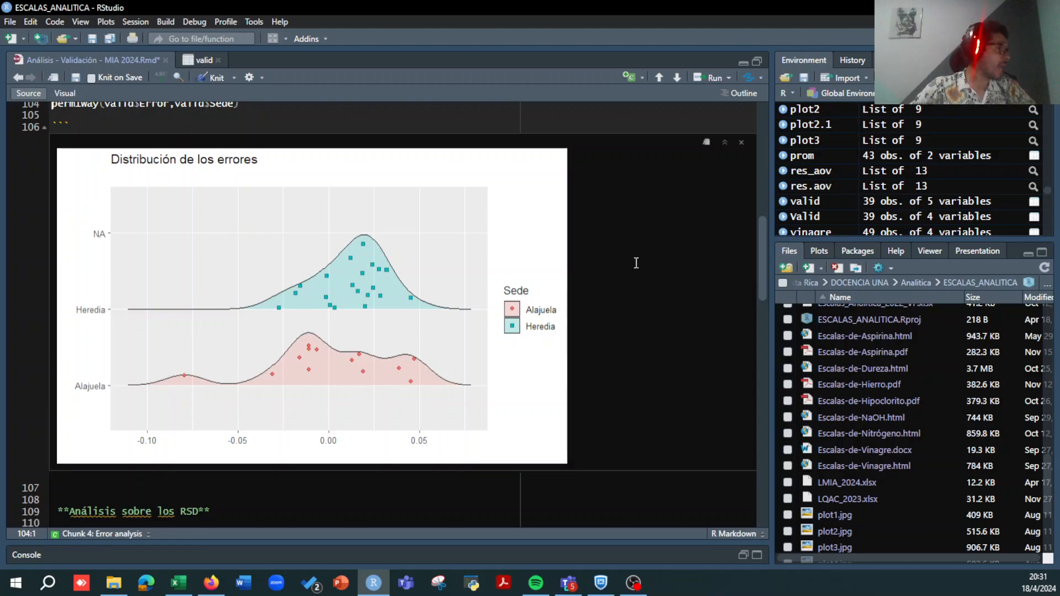
# Step: Close the error plot output and run perm1way(valid$Error,valid$Sede) in the Error analysis chunk
pyautogui.click(742, 143)
pyautogui.scroll(4, 587, 214)
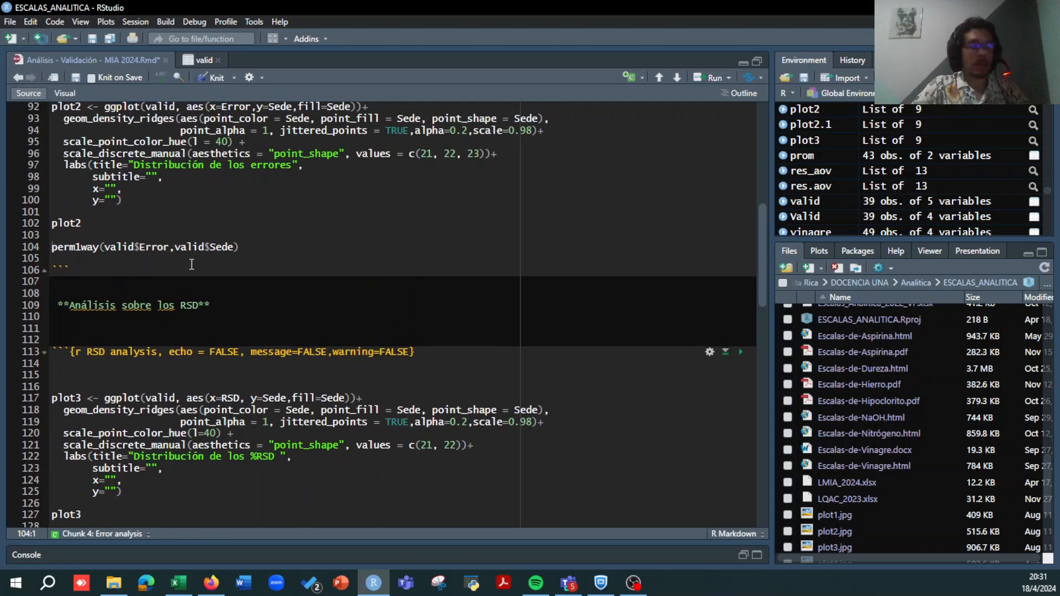
pyautogui.click(171, 246)
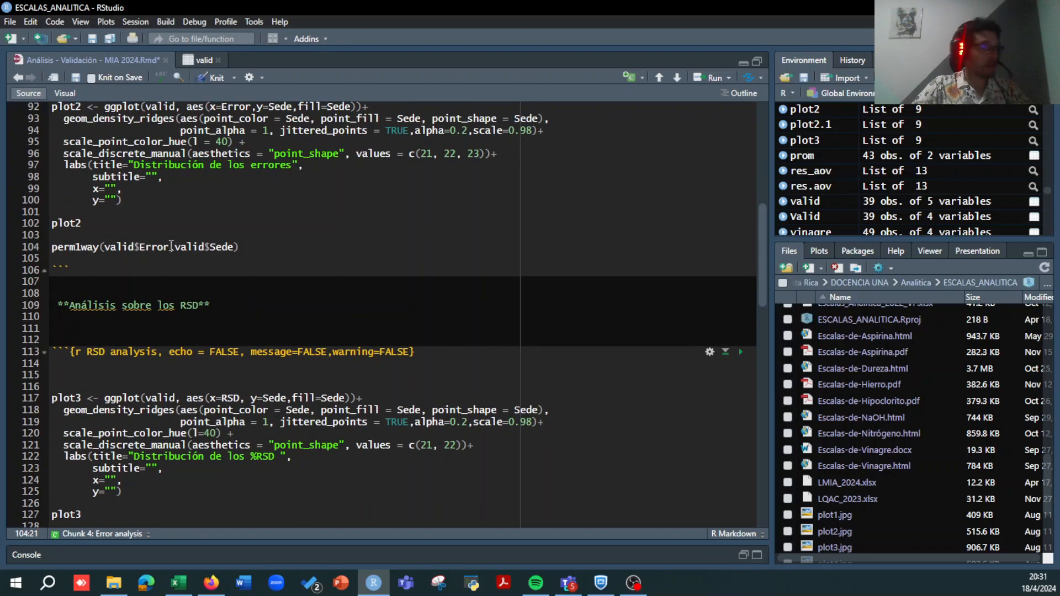
pyautogui.hotkey('ctrl', 'Return')
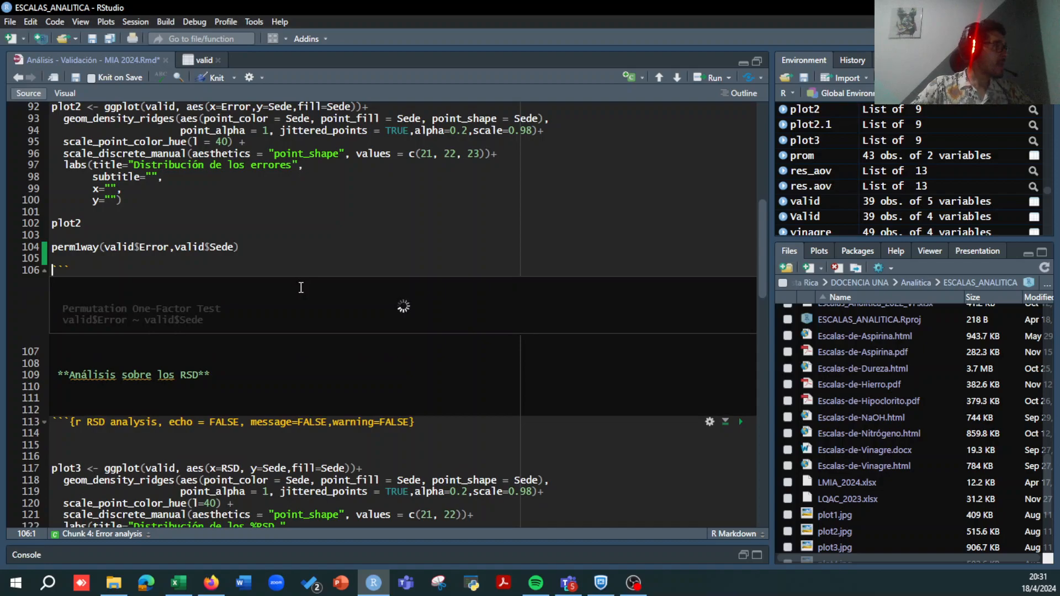
pyautogui.click(234, 247)
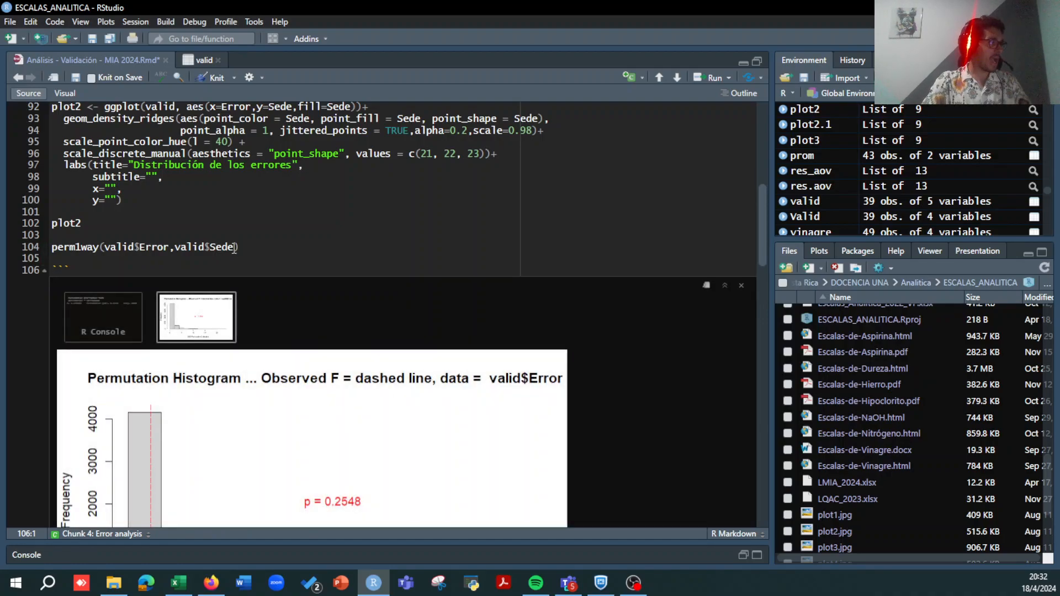
pyautogui.write(',R')
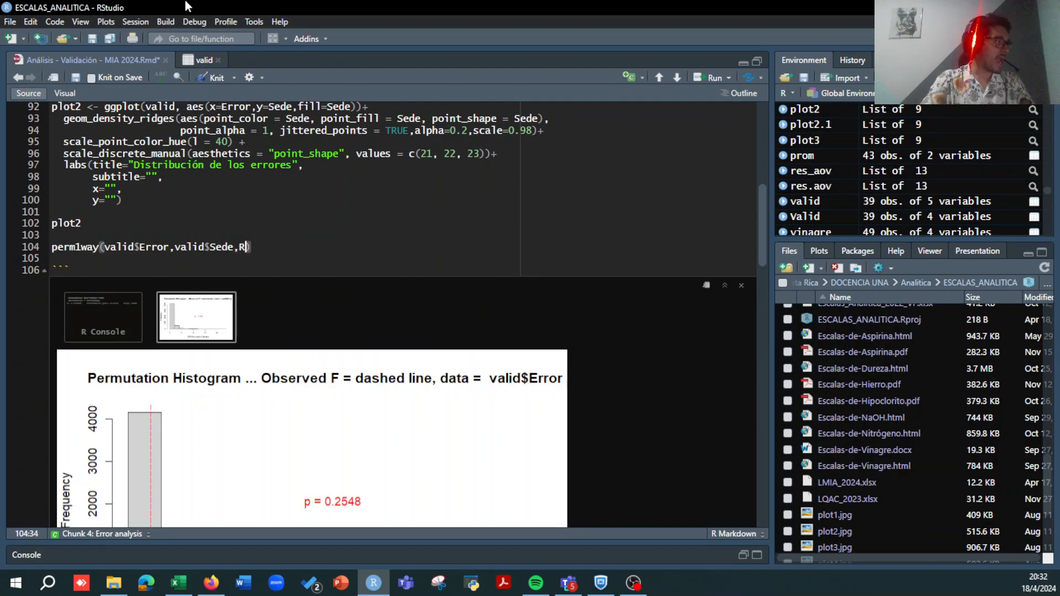
pyautogui.write('=')
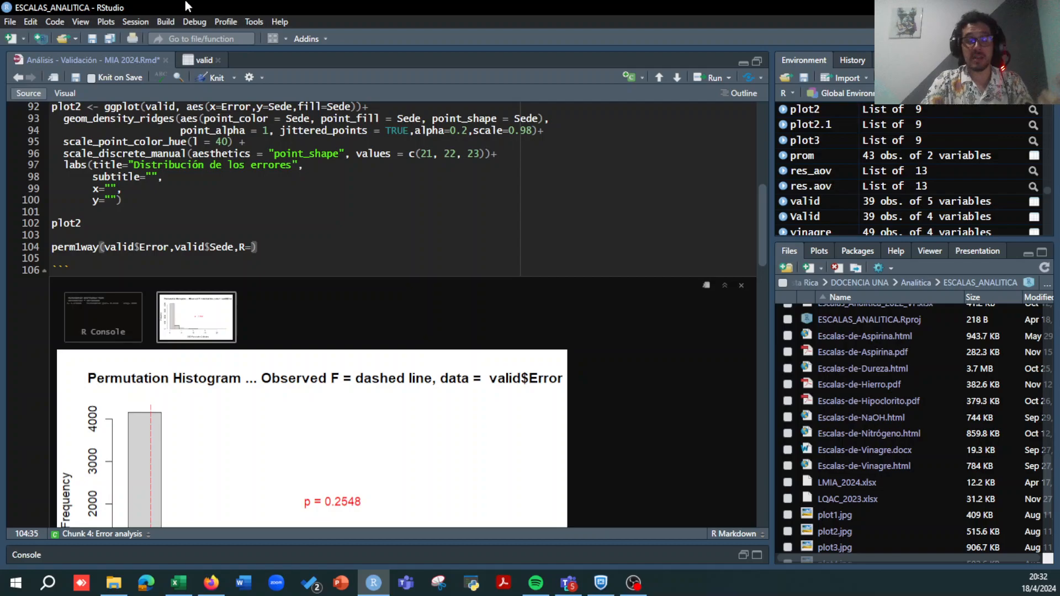
pyautogui.press('BackSpace')
pyautogui.press('BackSpace')
pyautogui.press('BackSpace')
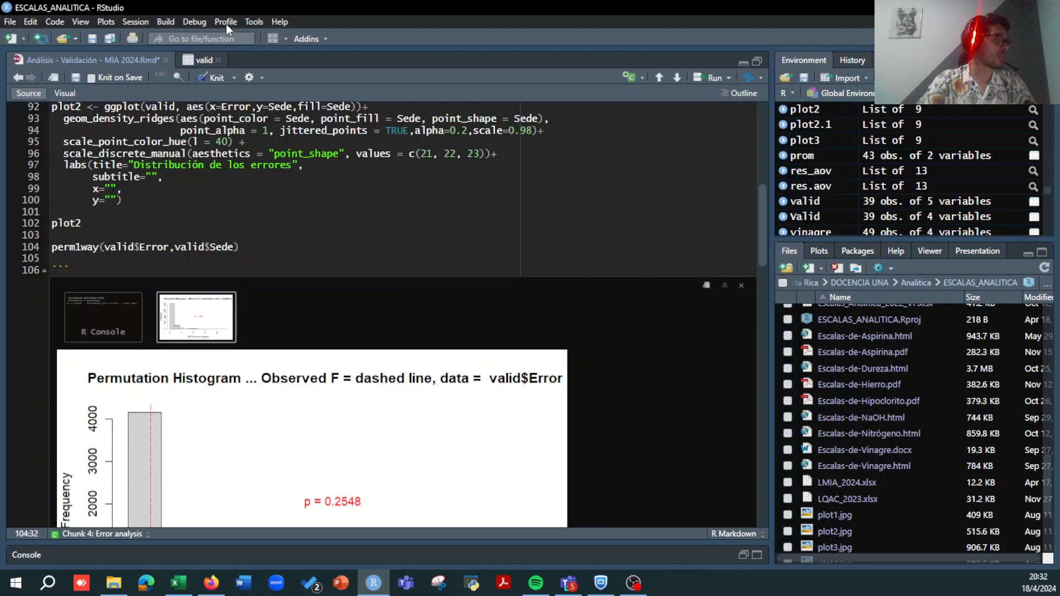
# Step: View the R Console output of the Error permutation test and highlight its p-value
pyautogui.scroll(-2, 328, 333)
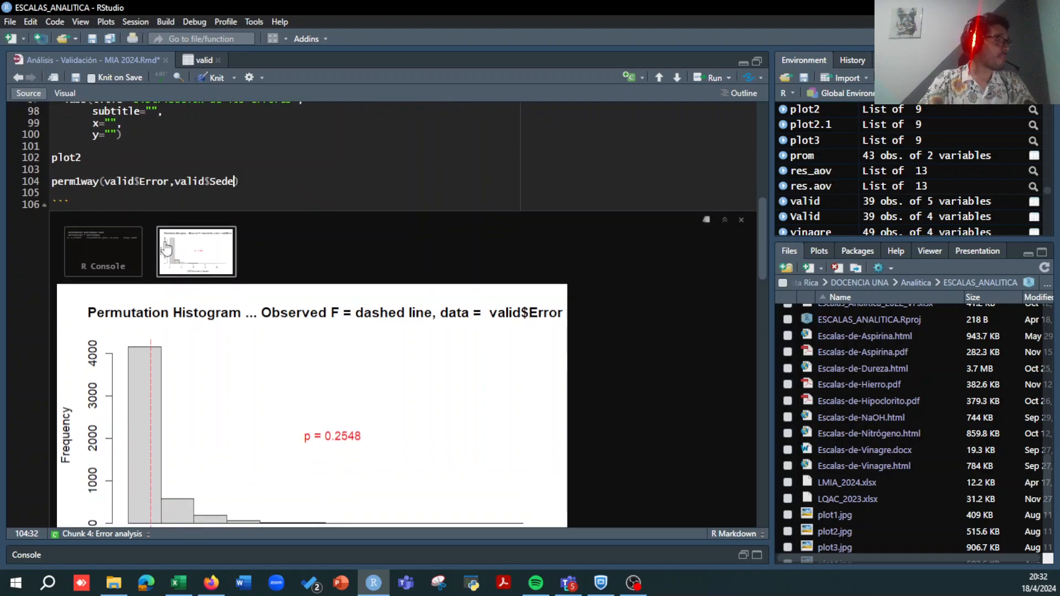
pyautogui.click(117, 252)
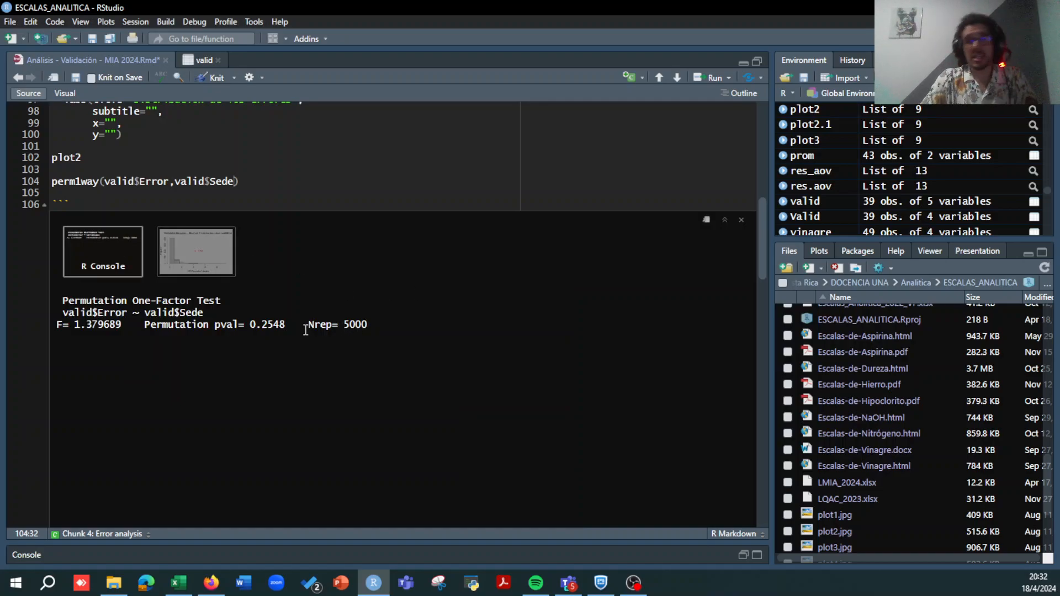
pyautogui.moveTo(297, 325); pyautogui.dragTo(215, 326)
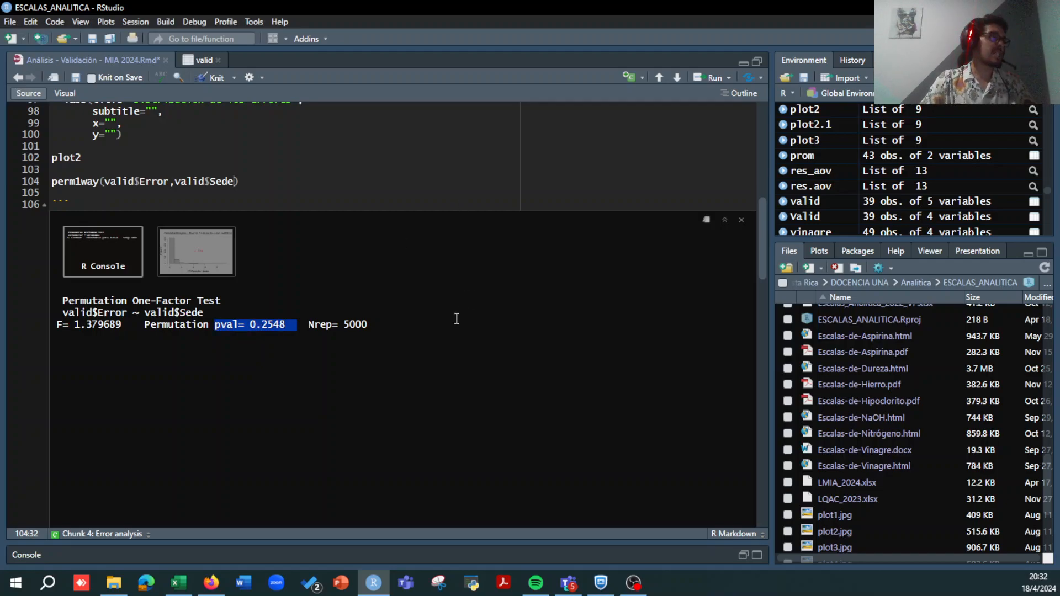
pyautogui.scroll(4, 456, 319)
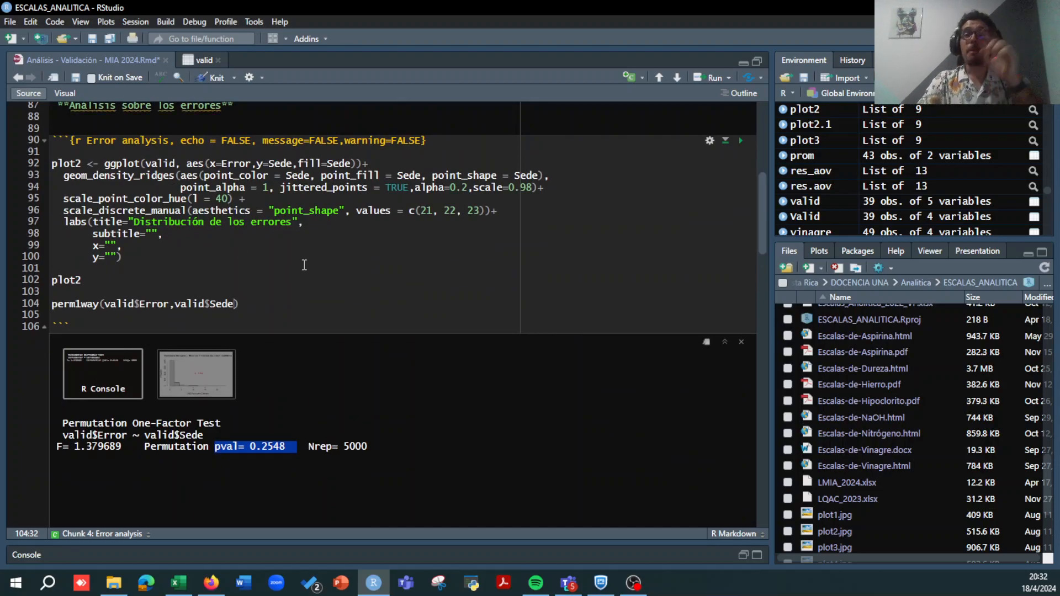
# Step: Switch to Excel and select the first ze column on the Validación sheet
pyautogui.hotkey('alt', 'Tab')
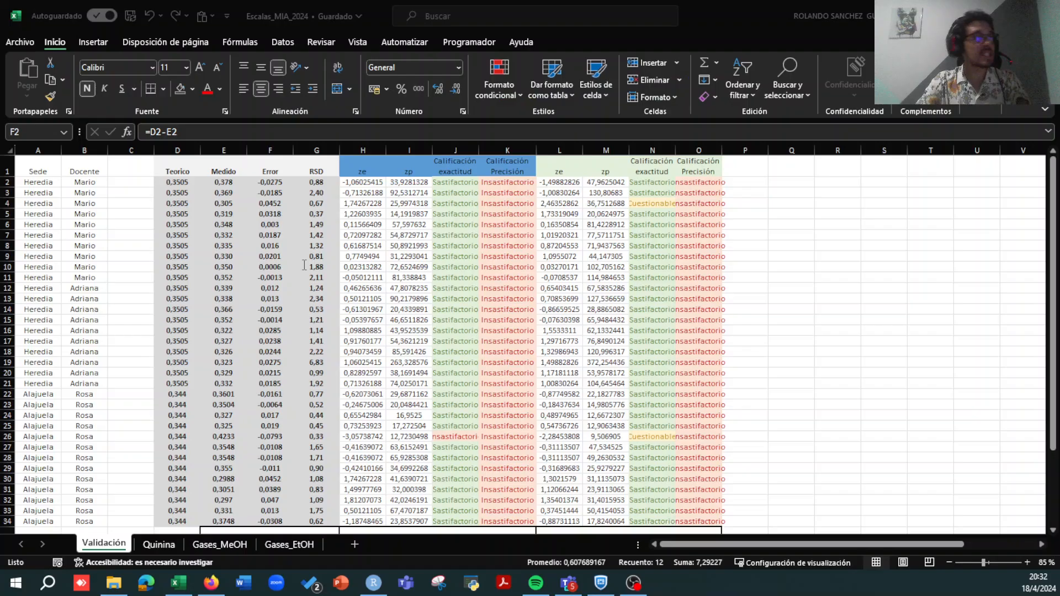
pyautogui.click(365, 161)
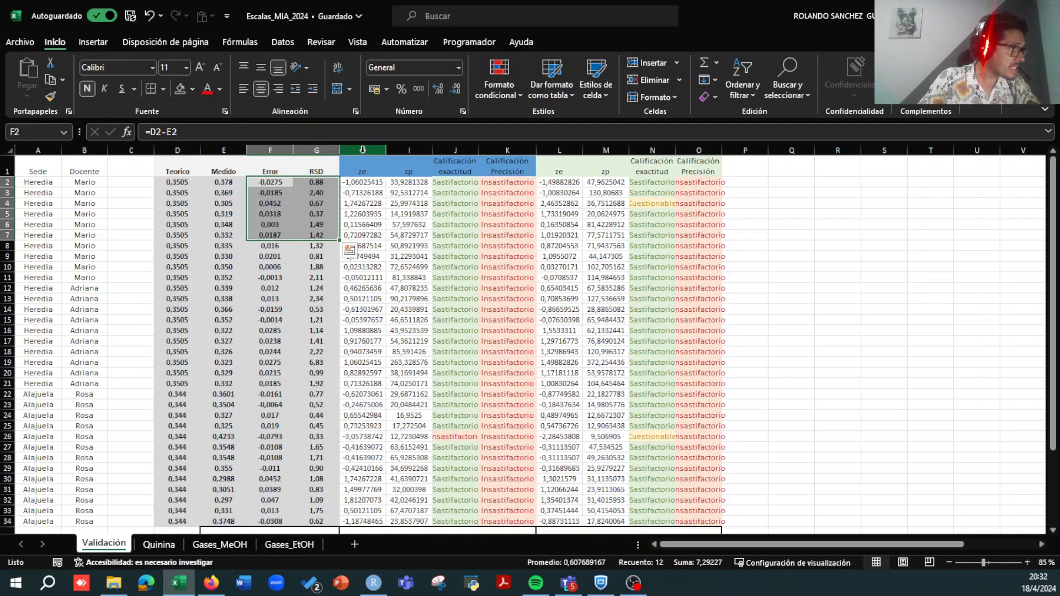
pyautogui.hotkey('ctrl', 'shift', 'Down')
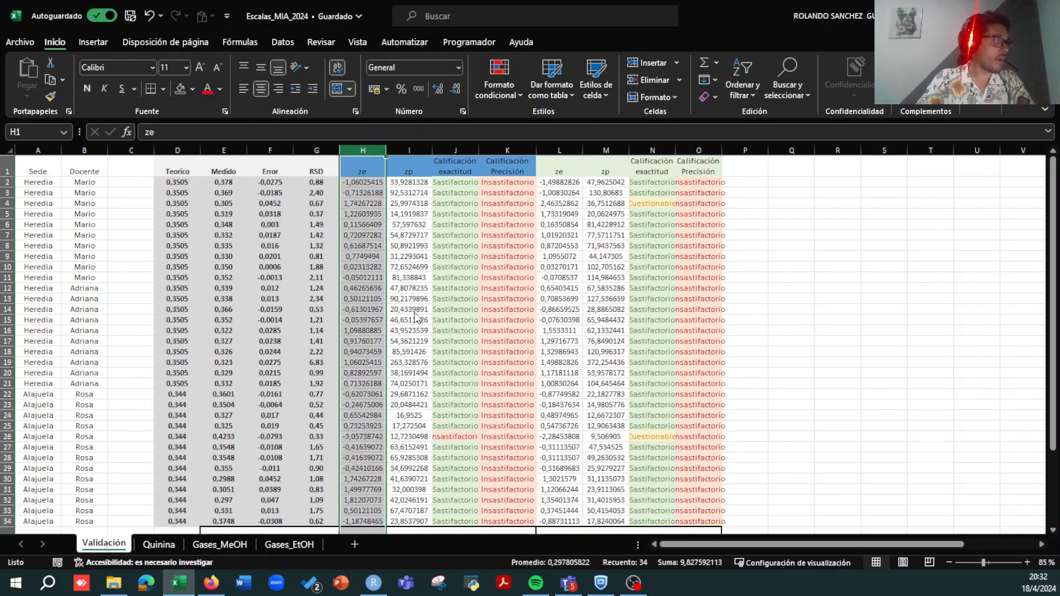
# Step: Back in RStudio, run the plot3 code in the RSD analysis chunk and view the ridge plot of %RSD by Sede
pyautogui.hotkey('alt', 'Tab')
pyautogui.scroll(-1, 165, 285)
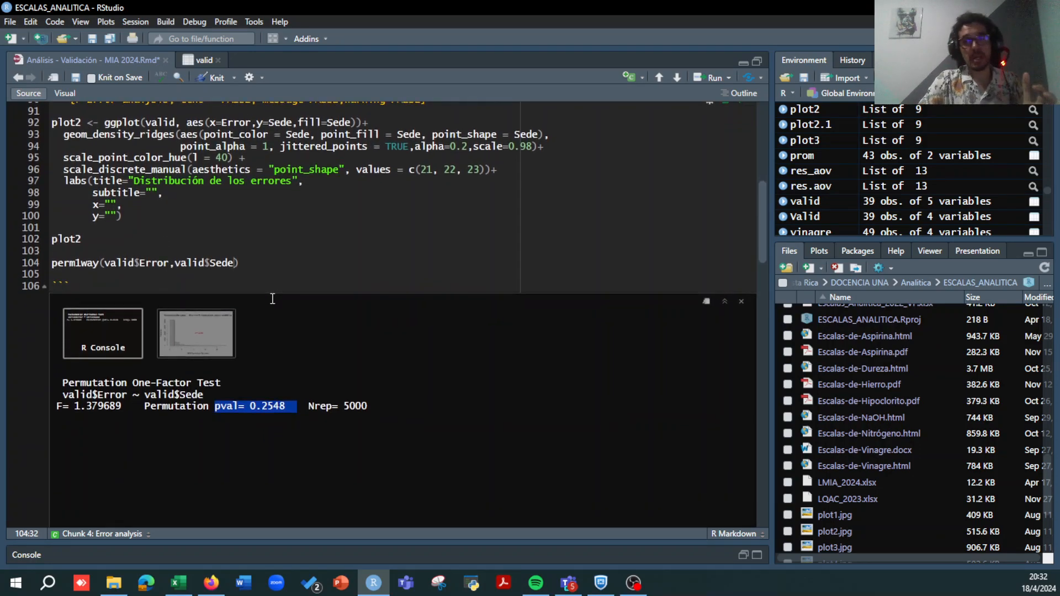
pyautogui.scroll(-2, 272, 299)
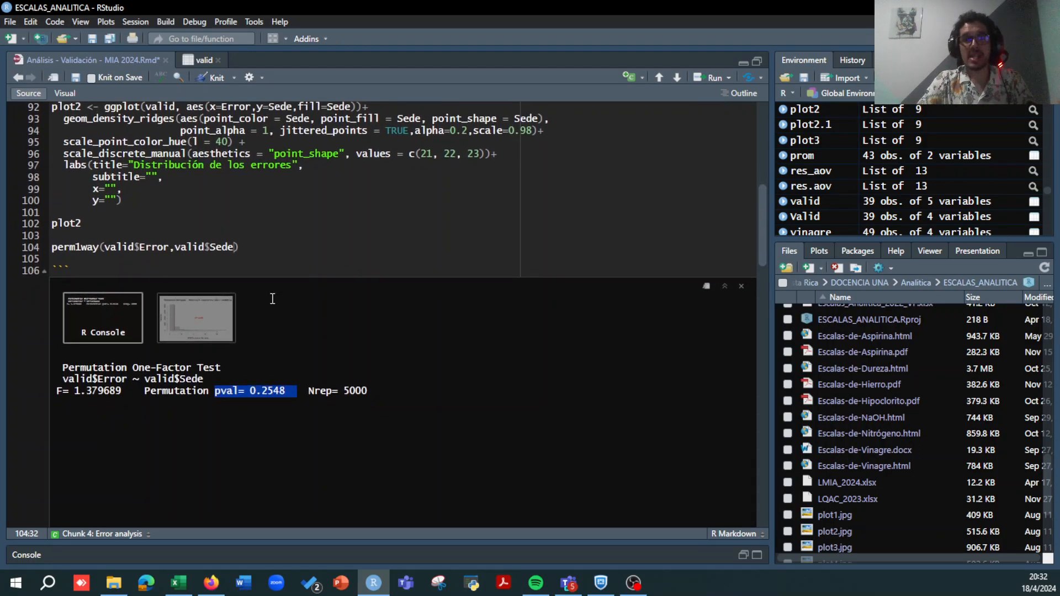
pyautogui.scroll(-10, 272, 298)
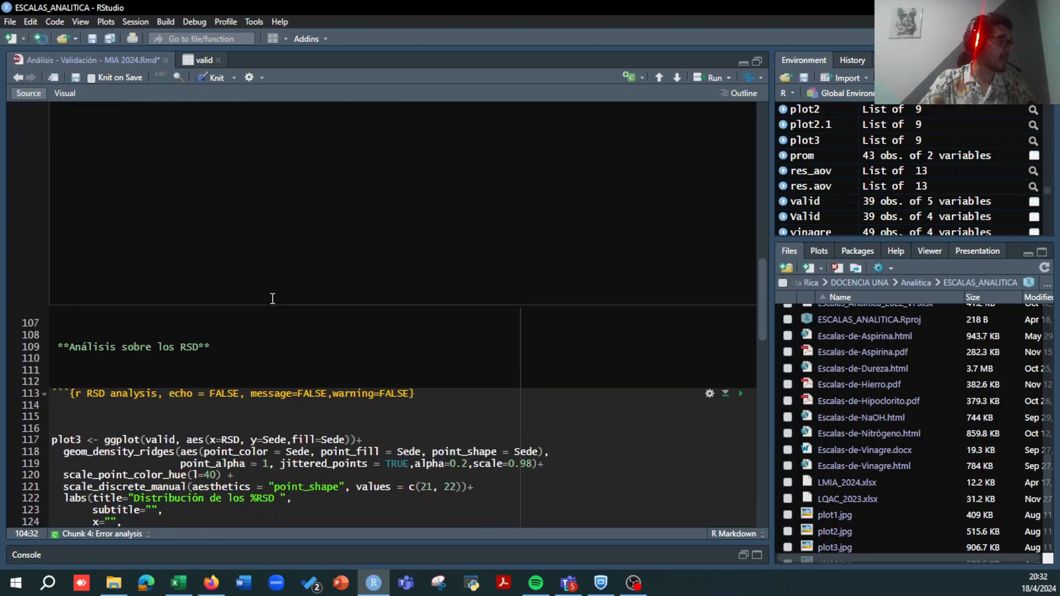
pyautogui.scroll(-1, 272, 298)
pyautogui.click(141, 251)
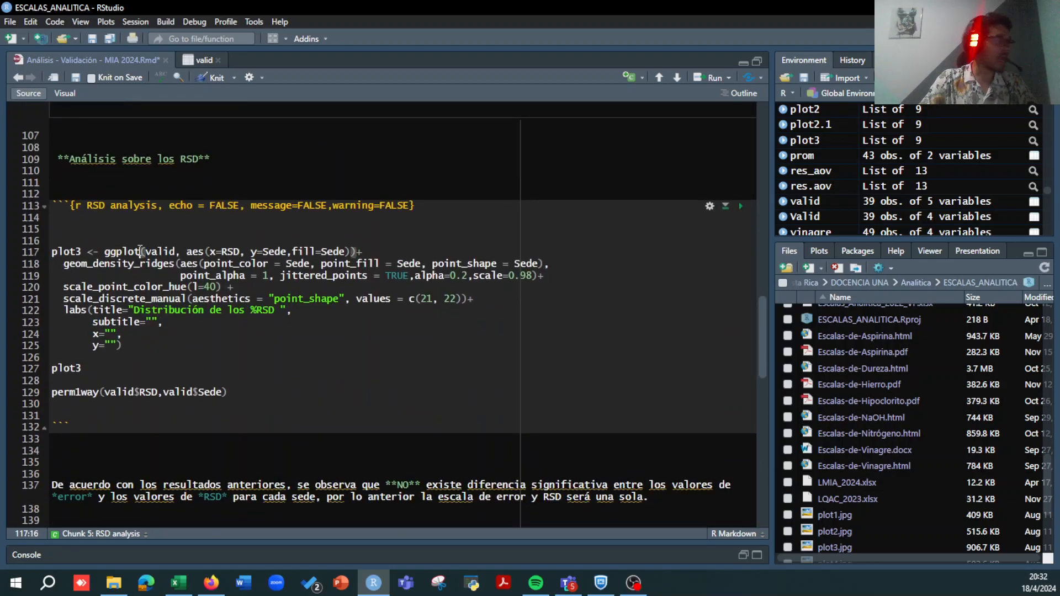
pyautogui.hotkey('ctrl', 'Return')
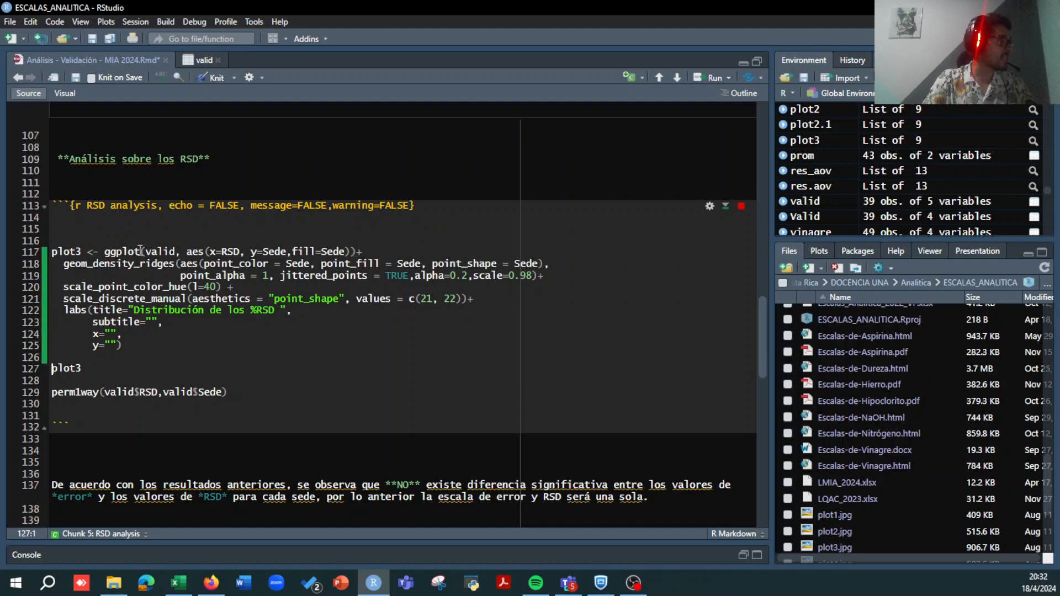
pyautogui.hotkey('ctrl', 'Return')
pyautogui.scroll(-3, 274, 313)
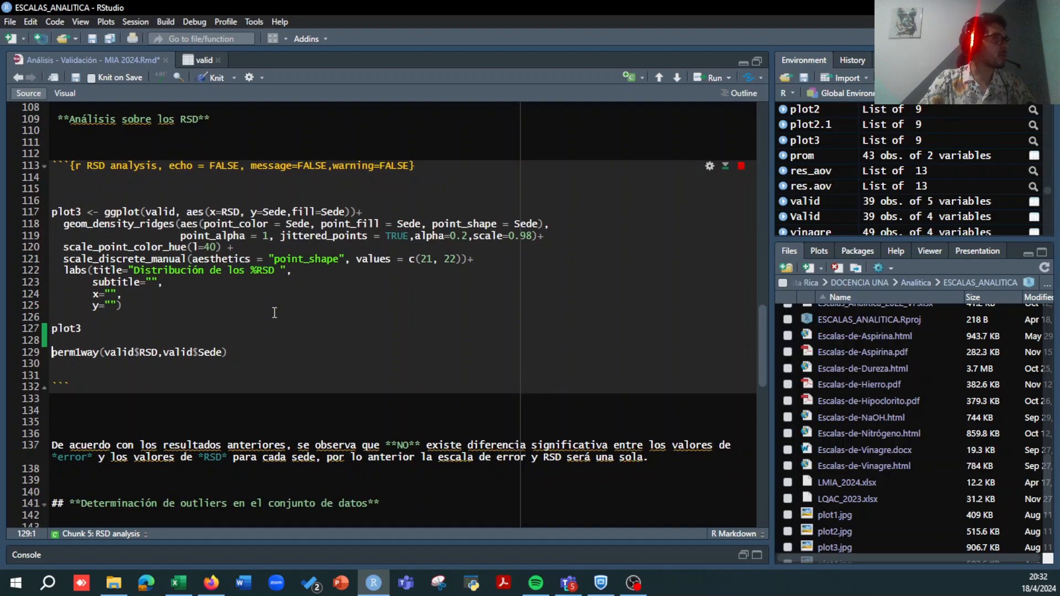
pyautogui.scroll(-5, 274, 313)
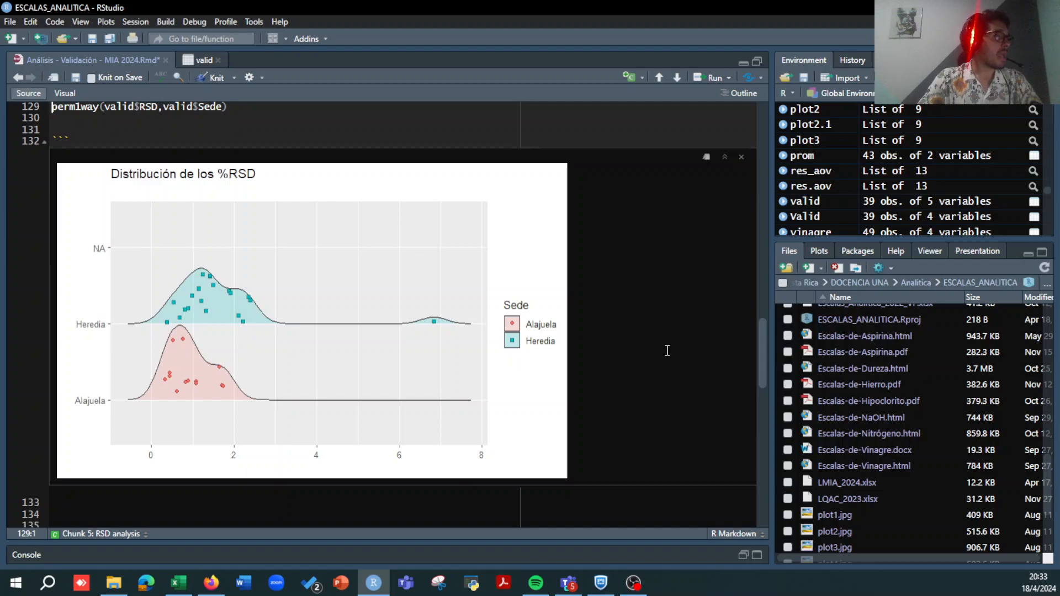
pyautogui.scroll(-1, 667, 350)
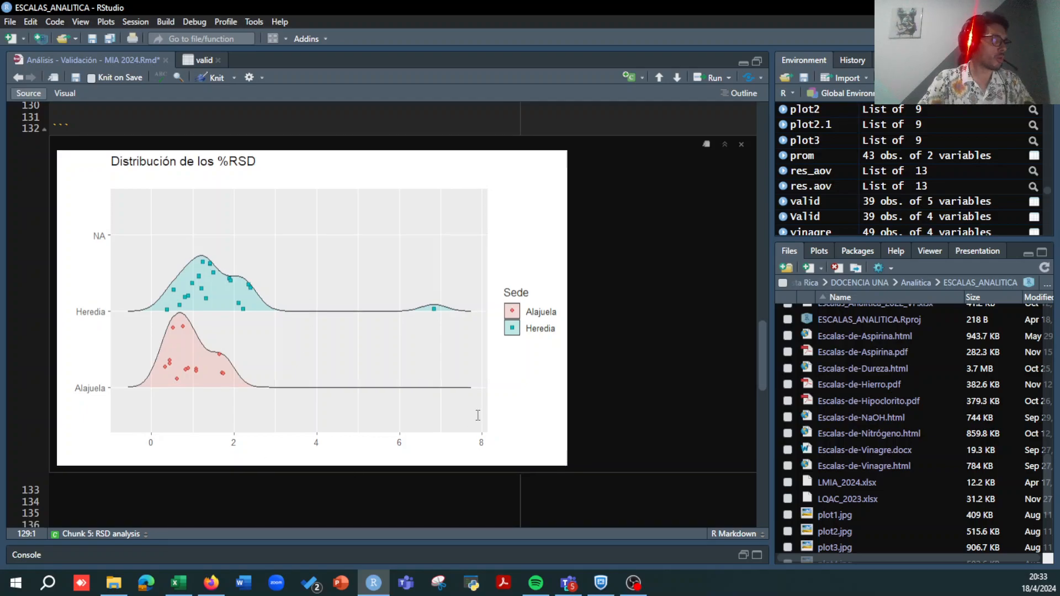
# Step: Read the conclusion below the RSD plot, run perm1way(valid$RSD,valid$Sede), and view the permutation histogram
pyautogui.scroll(-5, 477, 415)
pyautogui.scroll(-1, 478, 415)
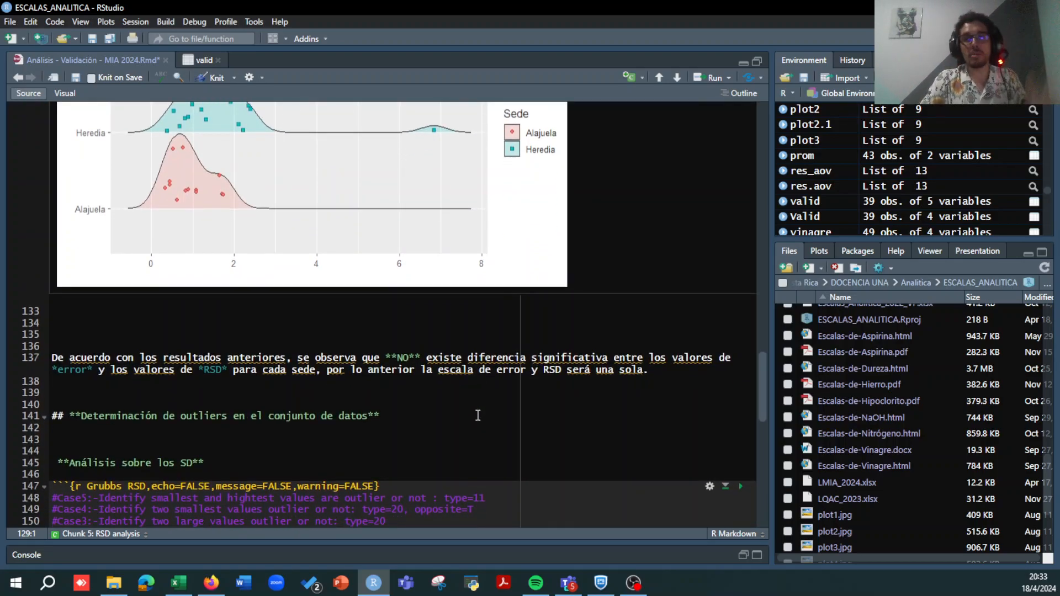
pyautogui.scroll(-4, 587, 329)
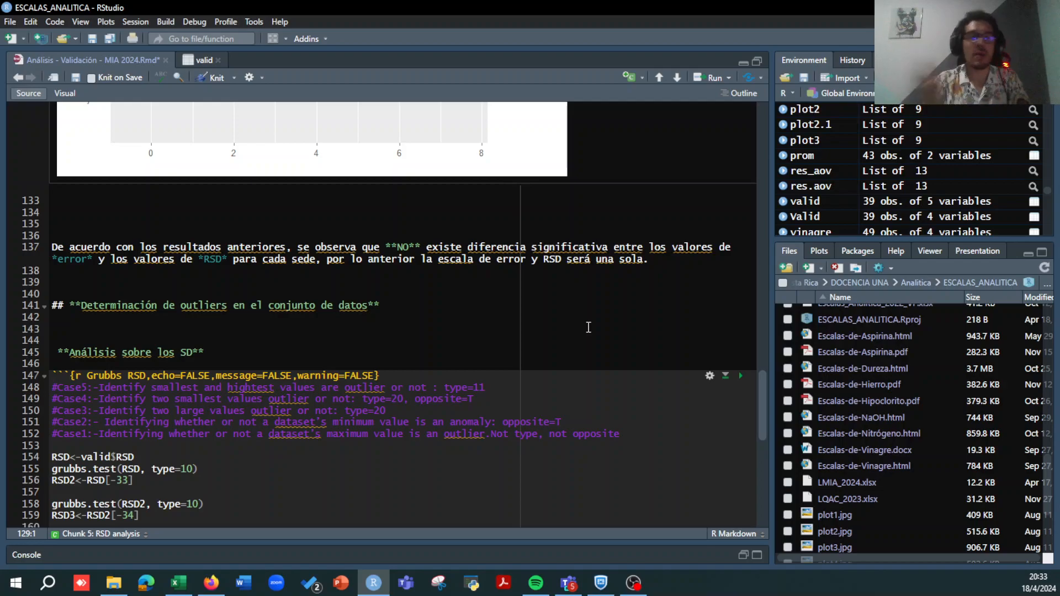
pyautogui.scroll(-1, 595, 251)
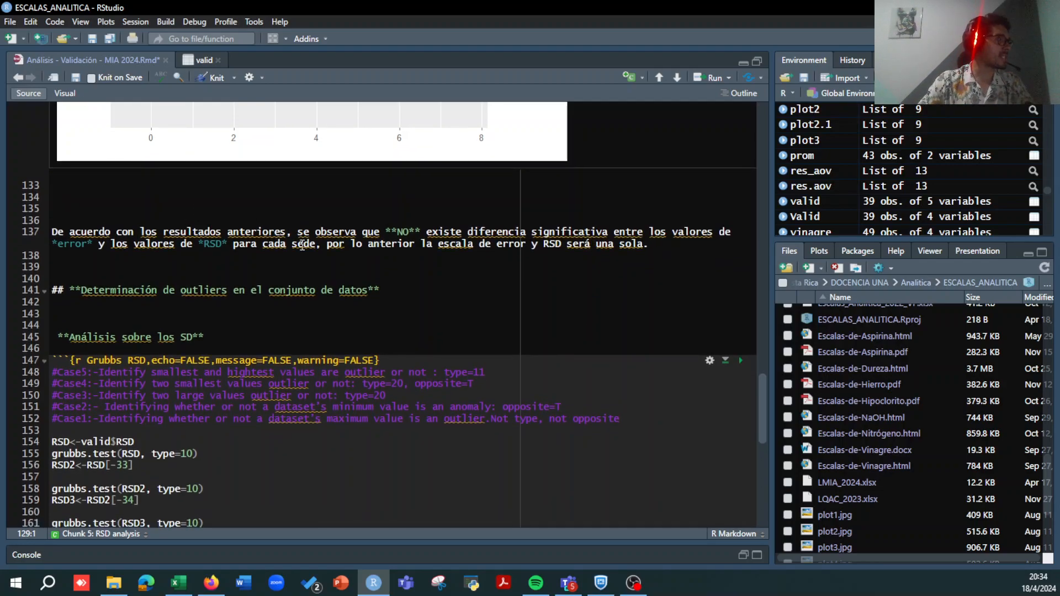
pyautogui.scroll(10, 301, 245)
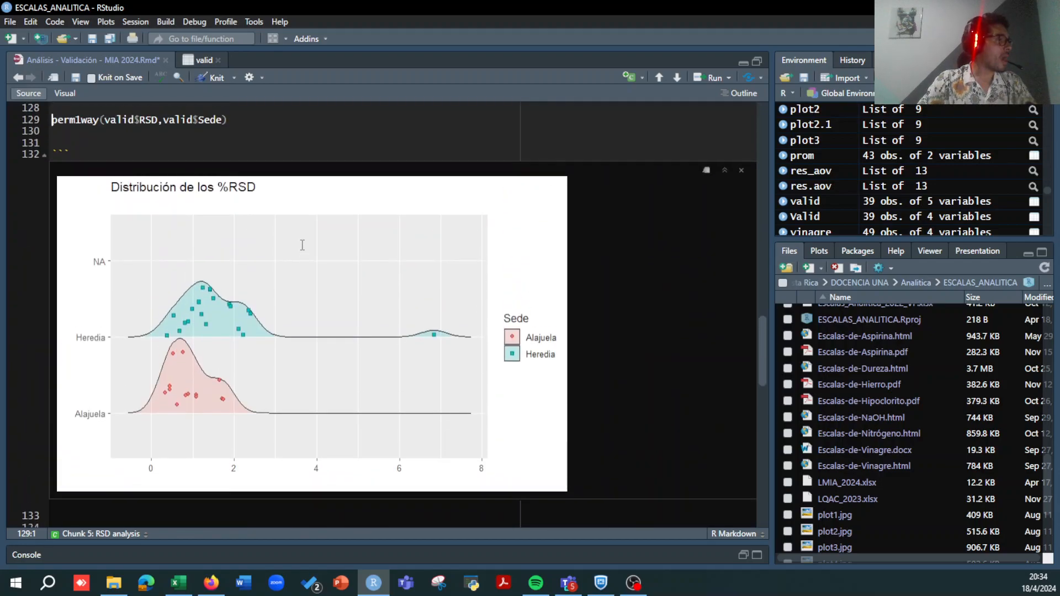
pyautogui.click(215, 121)
pyautogui.hotkey('ctrl', 'Return')
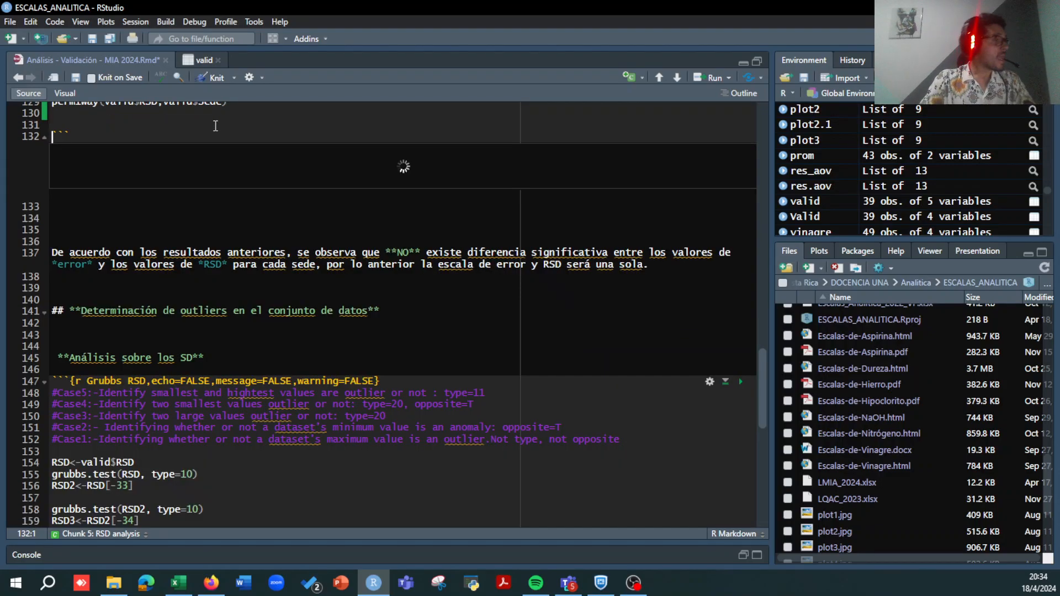
pyautogui.scroll(10, 219, 219)
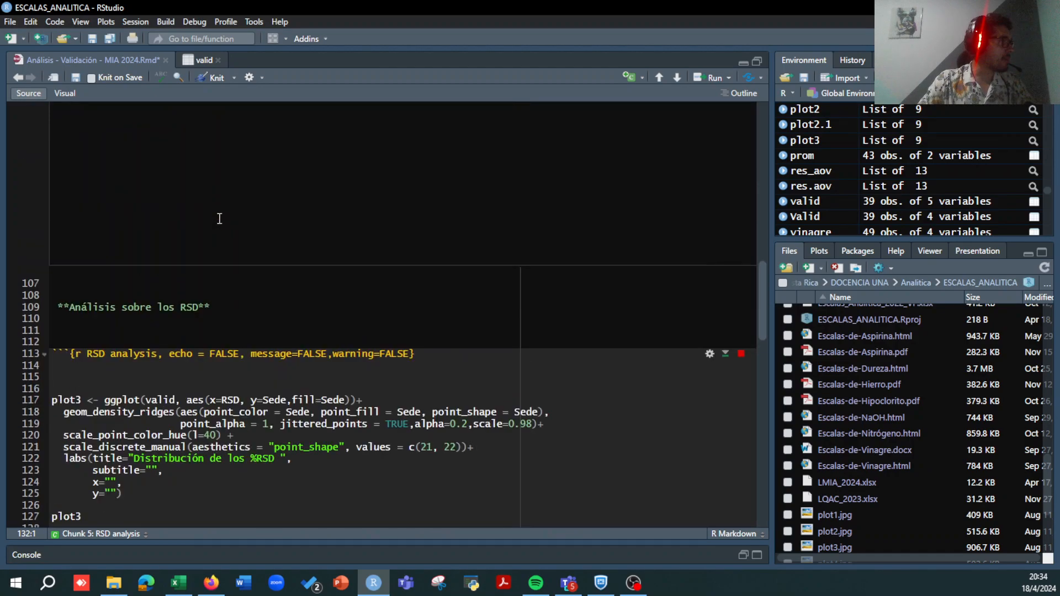
pyautogui.scroll(-10, 219, 219)
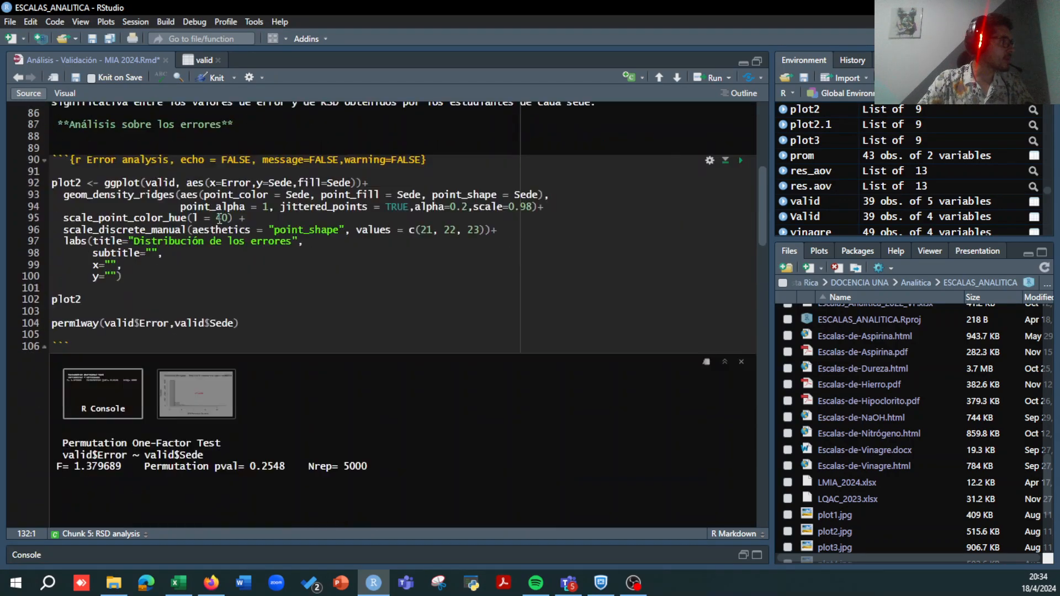
pyautogui.scroll(-3, 219, 219)
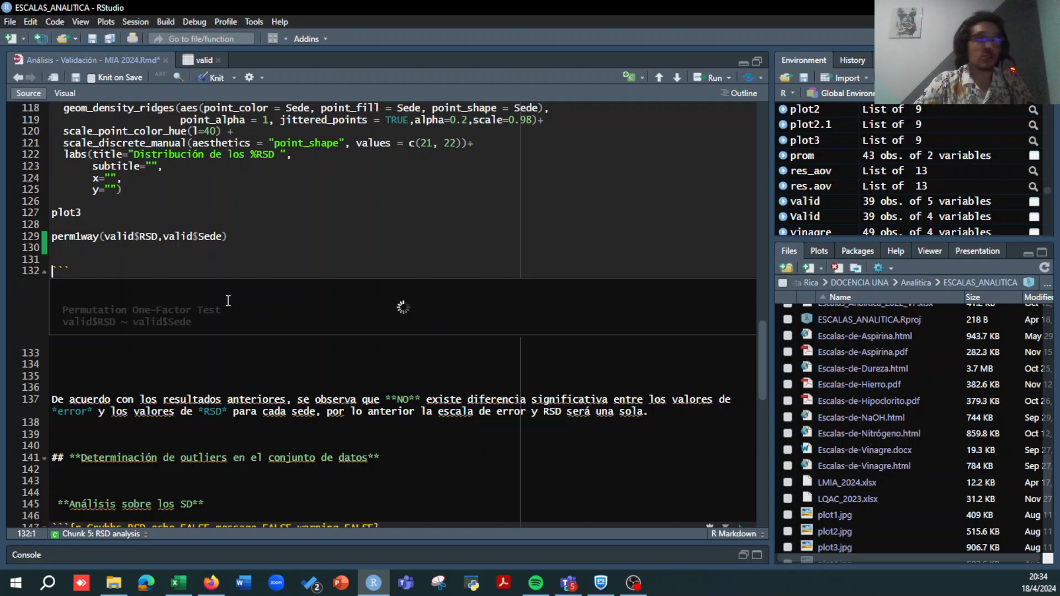
pyautogui.scroll(-3, 228, 301)
pyautogui.press('End')
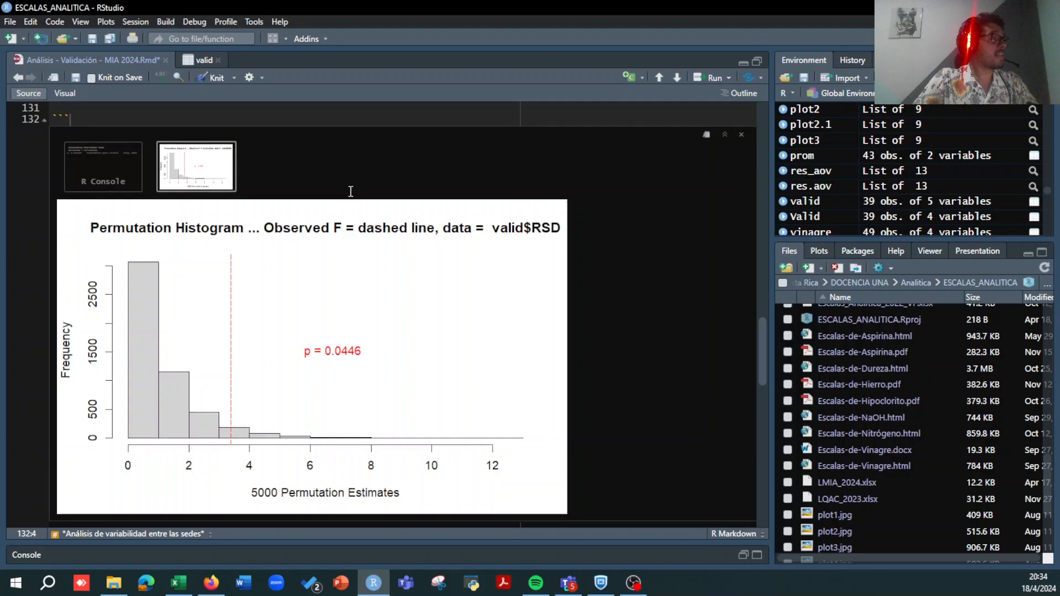
# Step: View the R Console output of the RSD permutation test and highlight its p-value
pyautogui.scroll(-1, 350, 186)
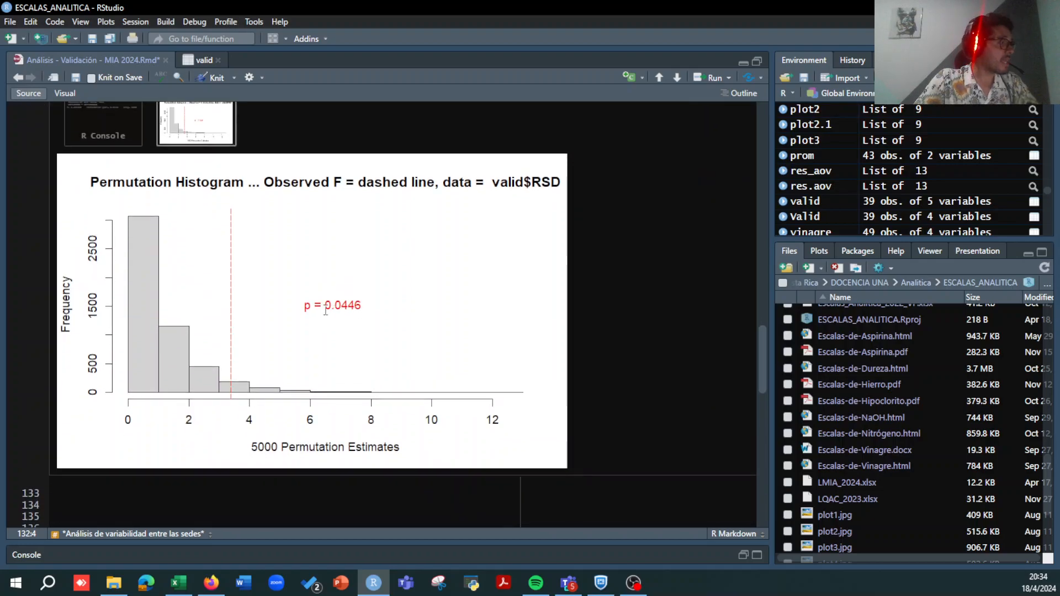
pyautogui.scroll(-5, 326, 311)
pyautogui.scroll(6, 326, 309)
pyautogui.click(112, 175)
pyautogui.moveTo(294, 253); pyautogui.dragTo(252, 249)
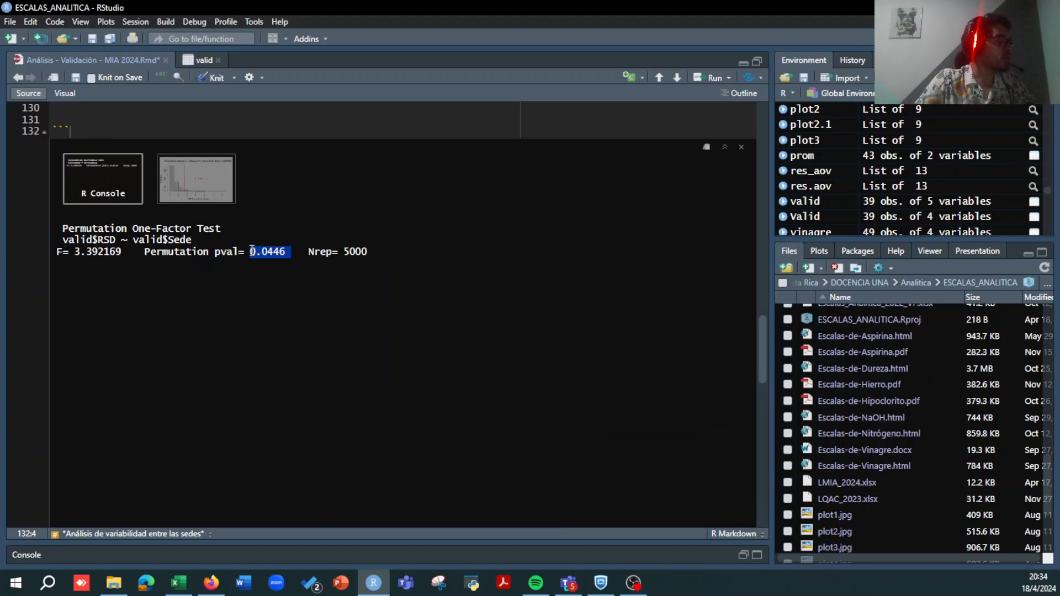
pyautogui.click(331, 288)
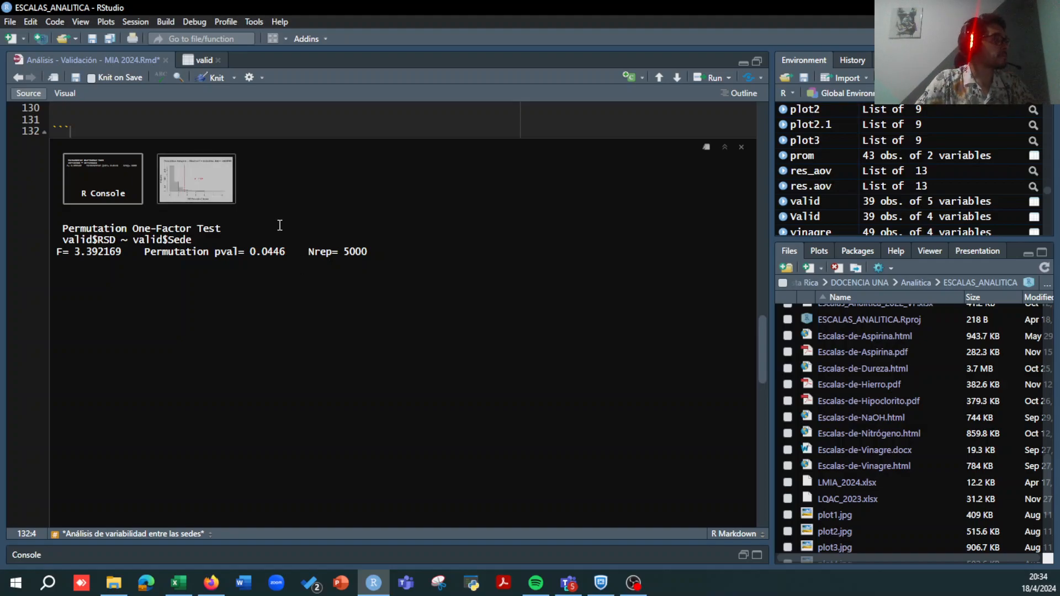
pyautogui.scroll(1, 312, 255)
pyautogui.scroll(1, 312, 255)
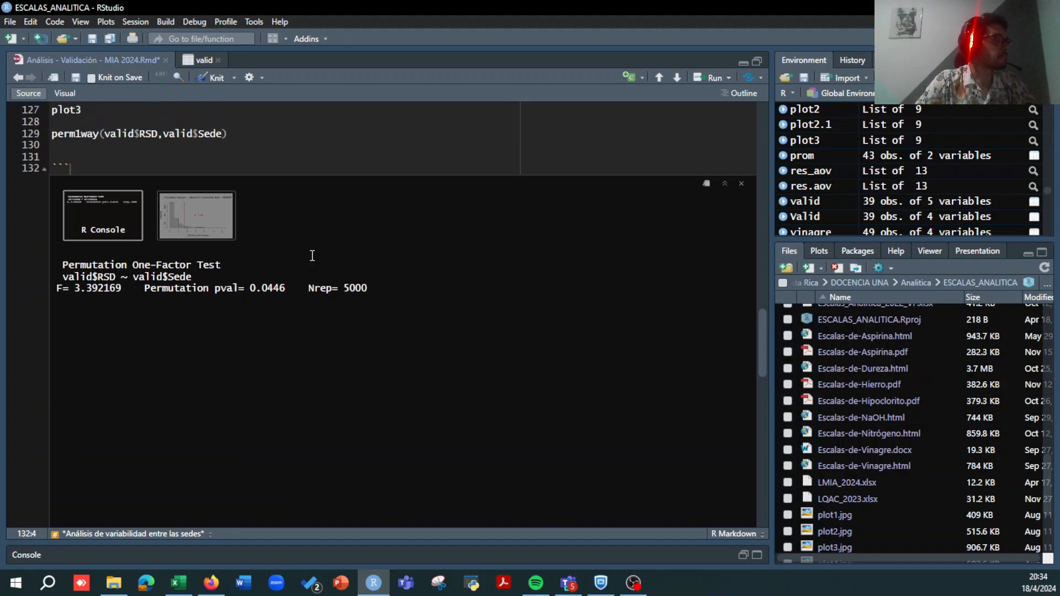
pyautogui.moveTo(289, 288); pyautogui.dragTo(216, 288)
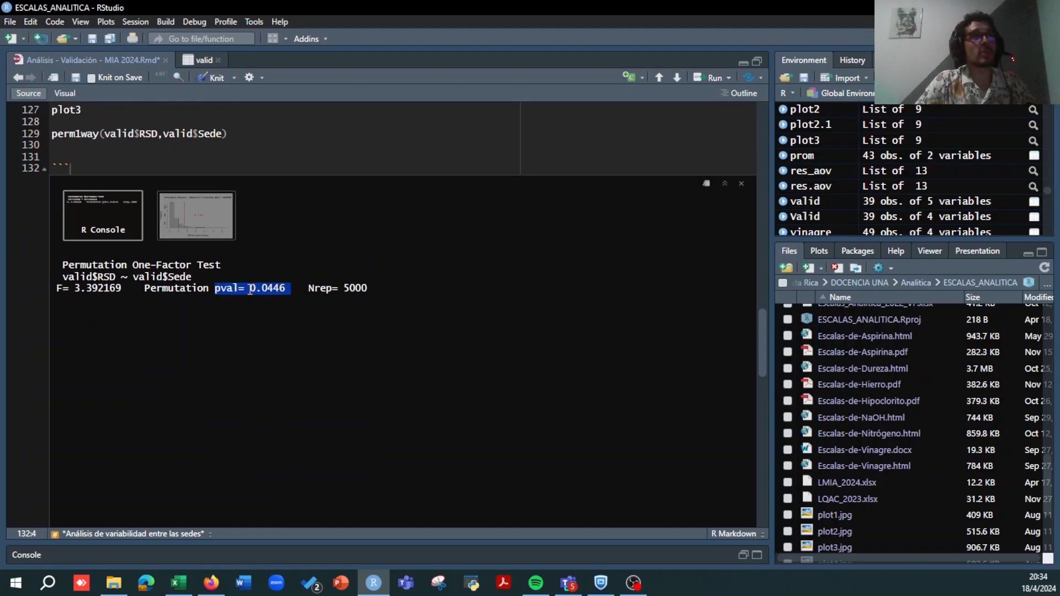
pyautogui.click(269, 291)
pyautogui.moveTo(287, 289); pyautogui.dragTo(250, 288)
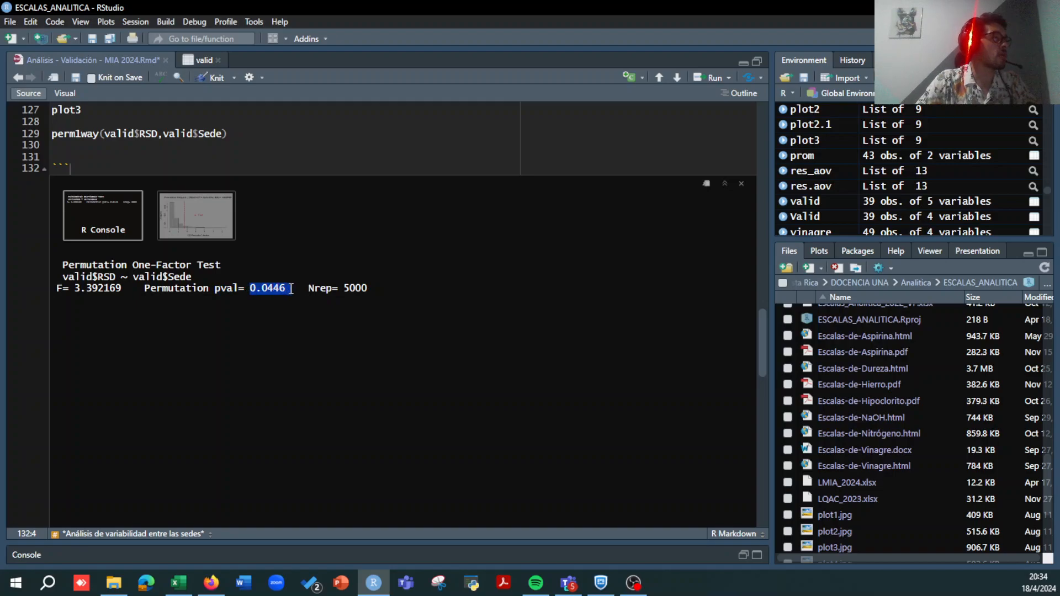
pyautogui.click(258, 287)
pyautogui.moveTo(251, 288); pyautogui.dragTo(289, 291)
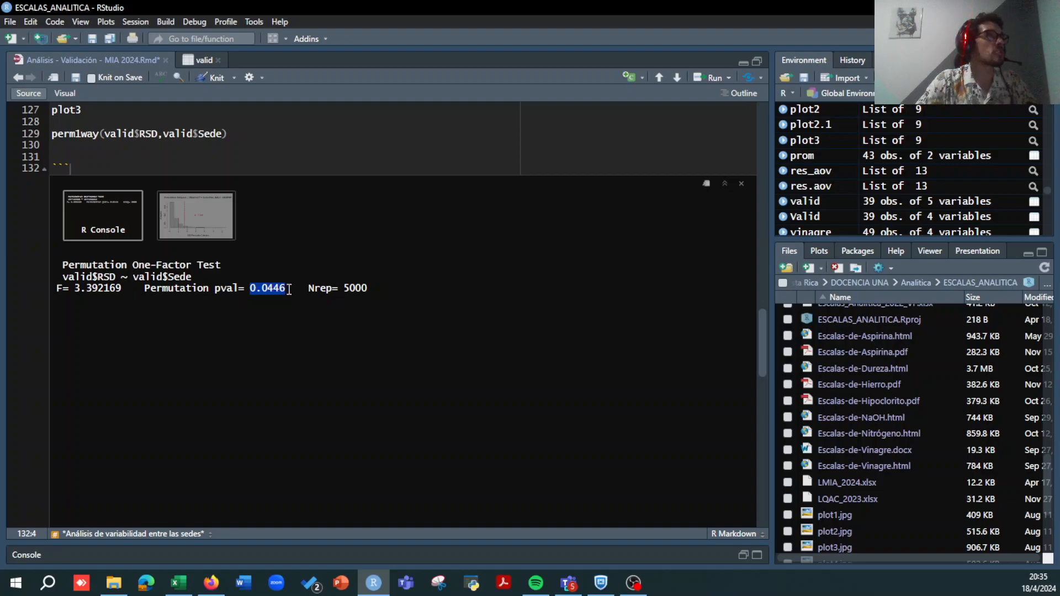
# Step: Rerun the plot3 line to view the %RSD distribution by Sede again, and close the chunk output
pyautogui.scroll(3, 150, 204)
pyautogui.click(102, 192)
pyautogui.click(94, 202)
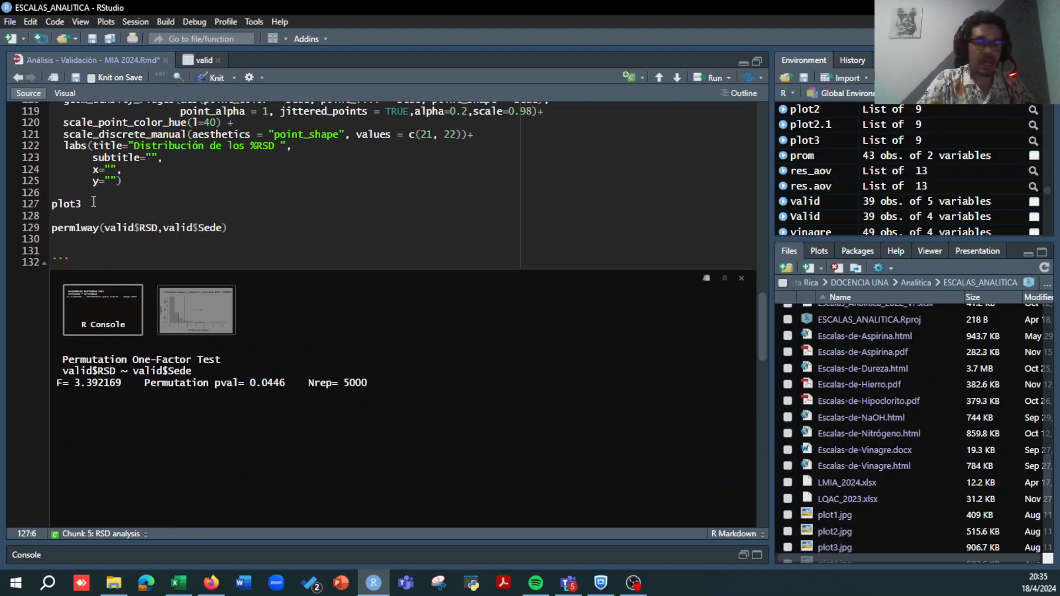
pyautogui.hotkey('ctrl', 'Return')
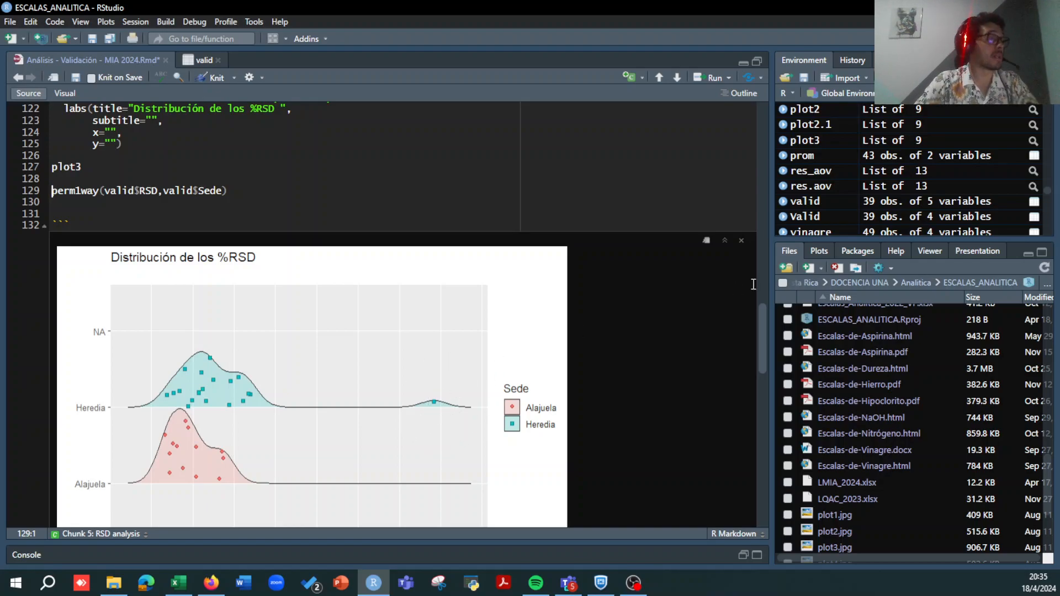
pyautogui.click(742, 242)
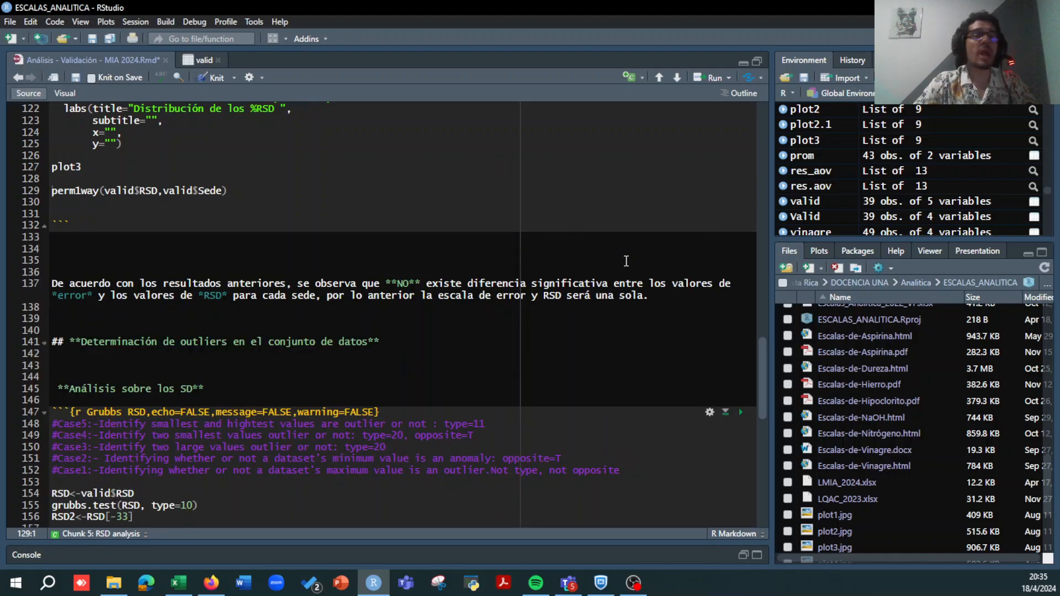
# Step: Read the conclusion below the RSD analysis chunk and delete "y los valores de *RSD* para cada sede" from it
pyautogui.scroll(-3, 438, 252)
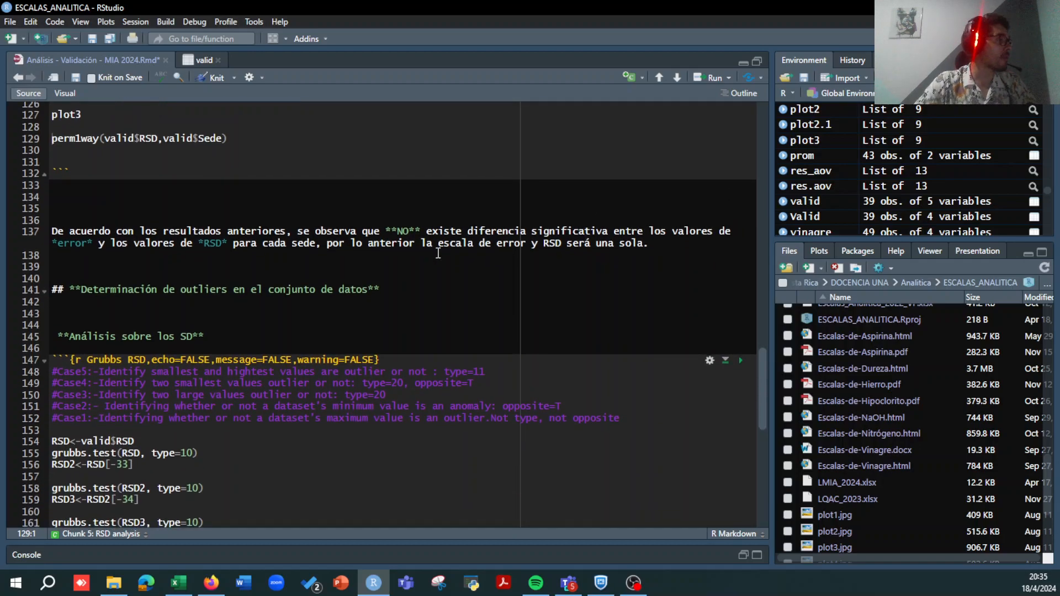
pyautogui.moveTo(74, 205); pyautogui.dragTo(682, 208)
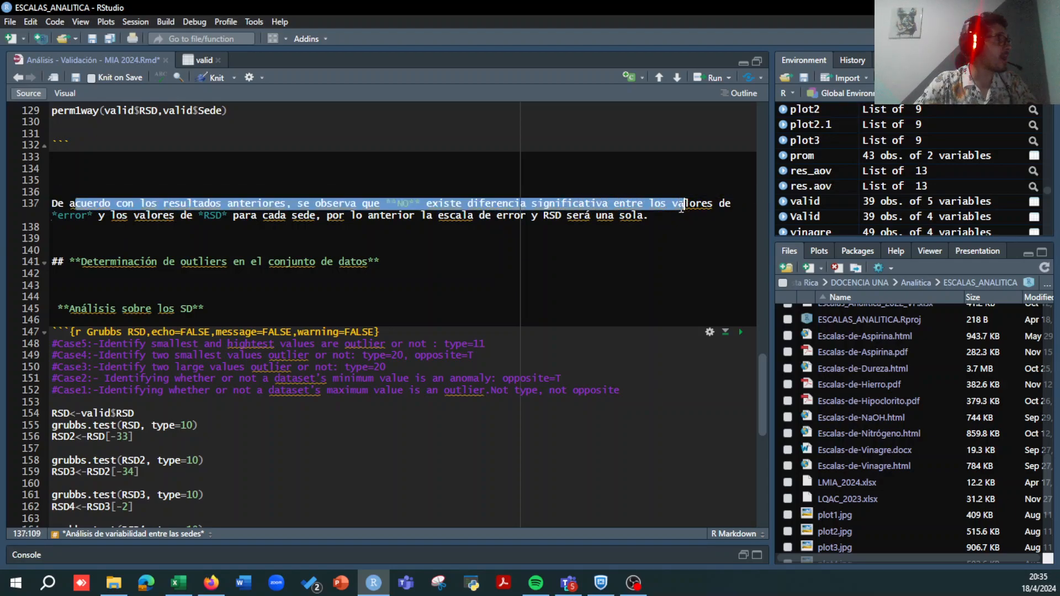
pyautogui.click(128, 216)
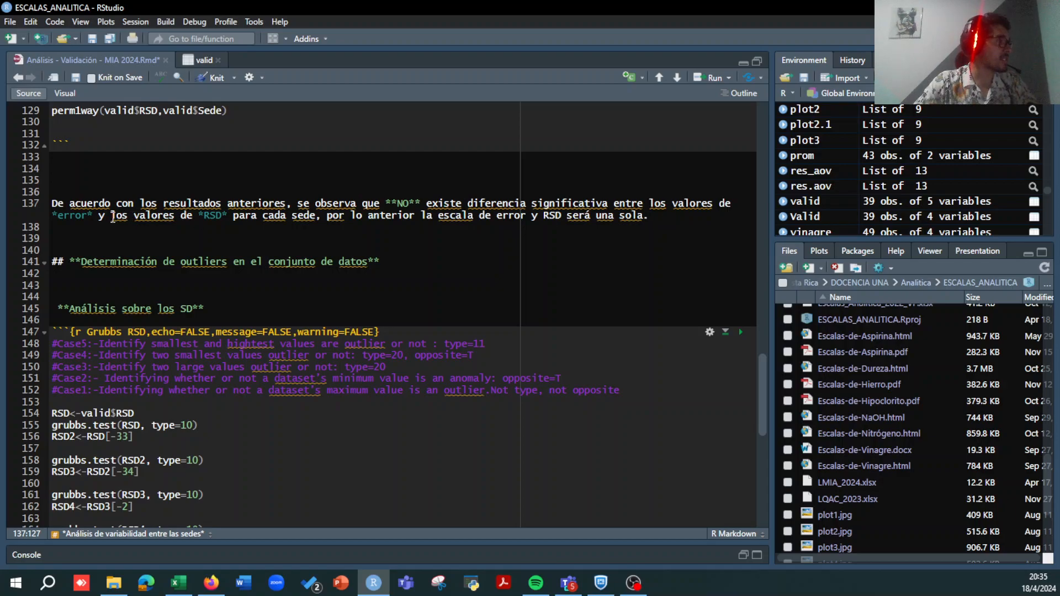
pyautogui.moveTo(100, 216); pyautogui.dragTo(319, 215)
pyautogui.press('BackSpace')
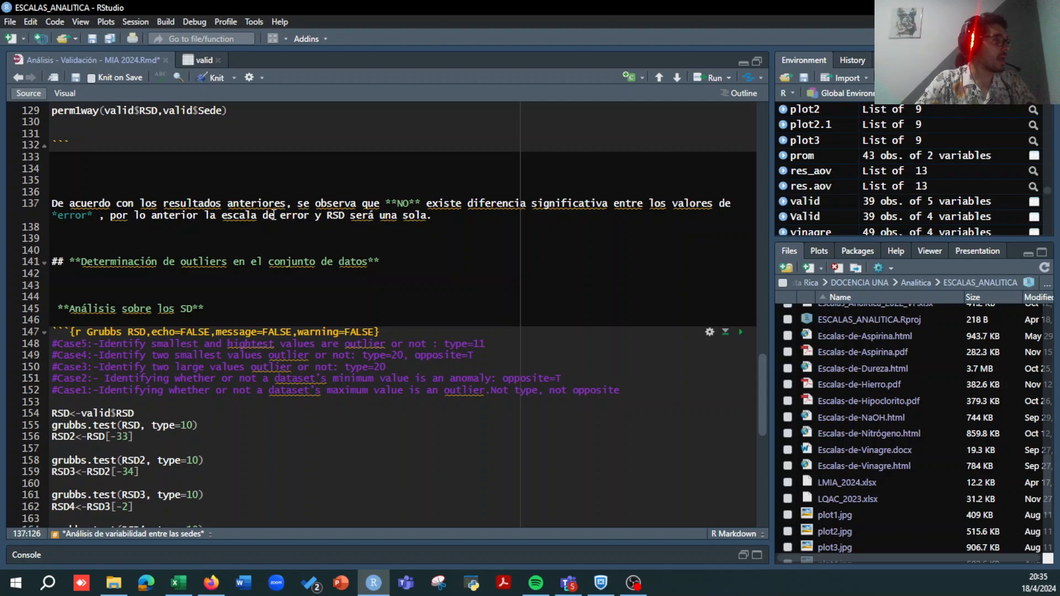
# Step: Remove "de error y RSD será" from the conclusion and append "No obstante si se diferenciará para la escala de precisión."
pyautogui.moveTo(262, 216); pyautogui.dragTo(376, 219)
pyautogui.press('BackSpace')
pyautogui.press('BackSpace')
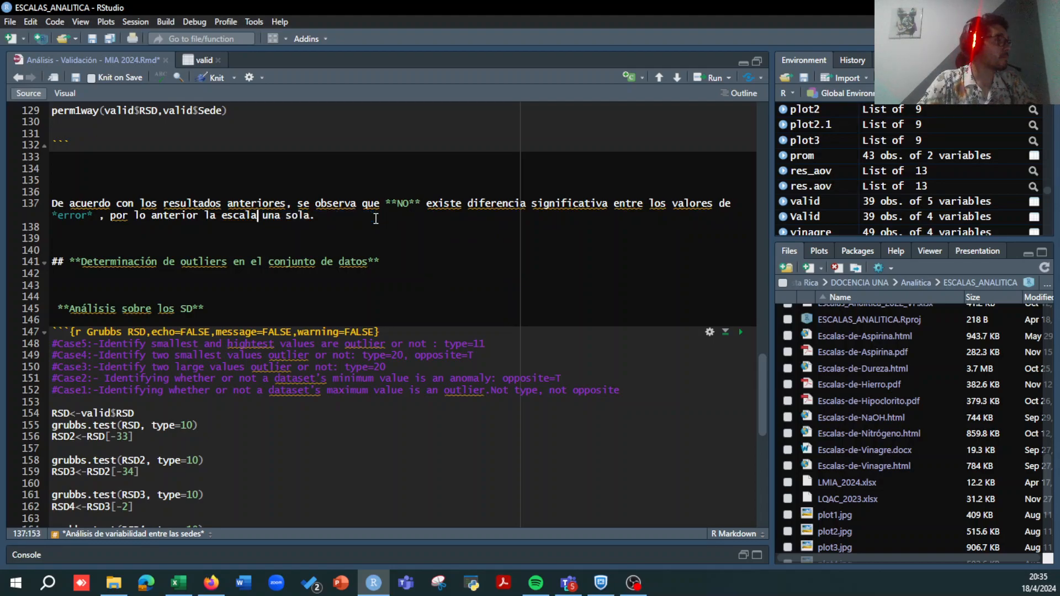
pyautogui.click(348, 216)
pyautogui.write('No obstante si se diferenciará para la escala de precisión.')
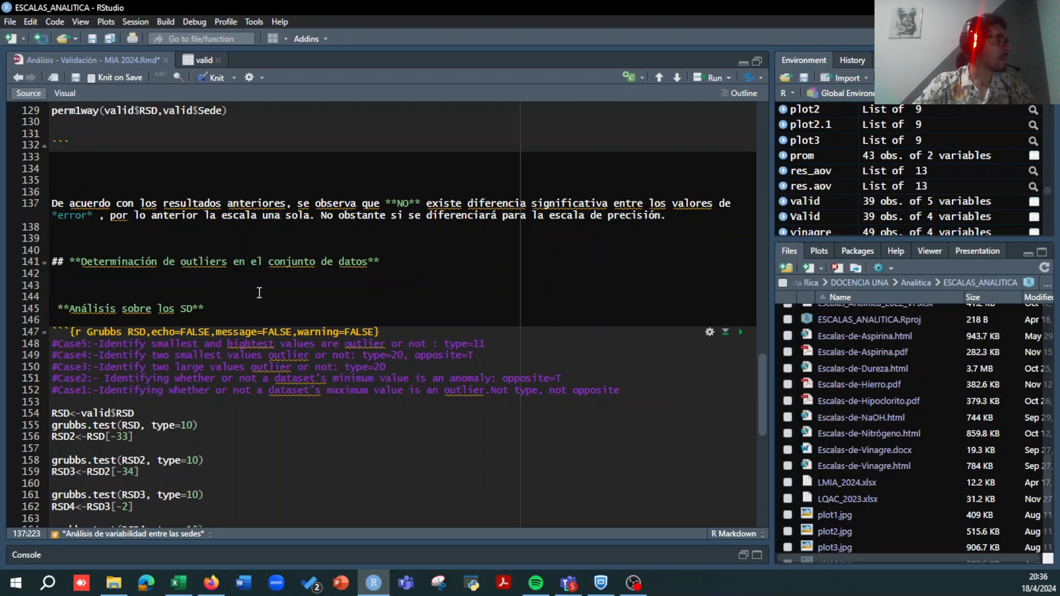
# Step: Review the outlier section under "Análisis sobre los SD" and run RSD<-valid$RSD in the Grubbs RSD chunk
pyautogui.scroll(-2, 232, 248)
pyautogui.scroll(-3, 217, 228)
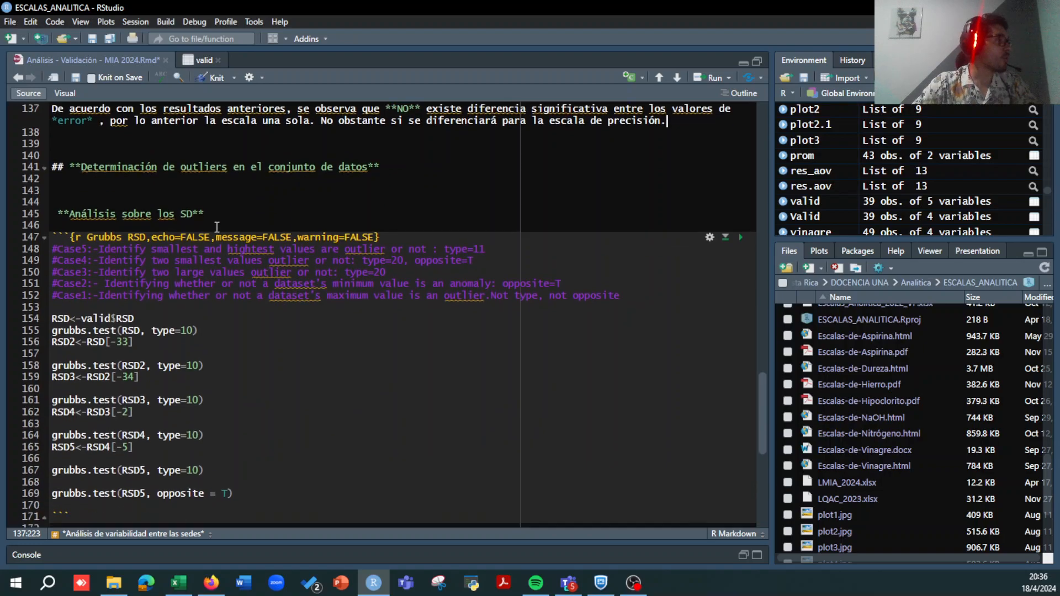
pyautogui.moveTo(78, 177); pyautogui.dragTo(194, 178)
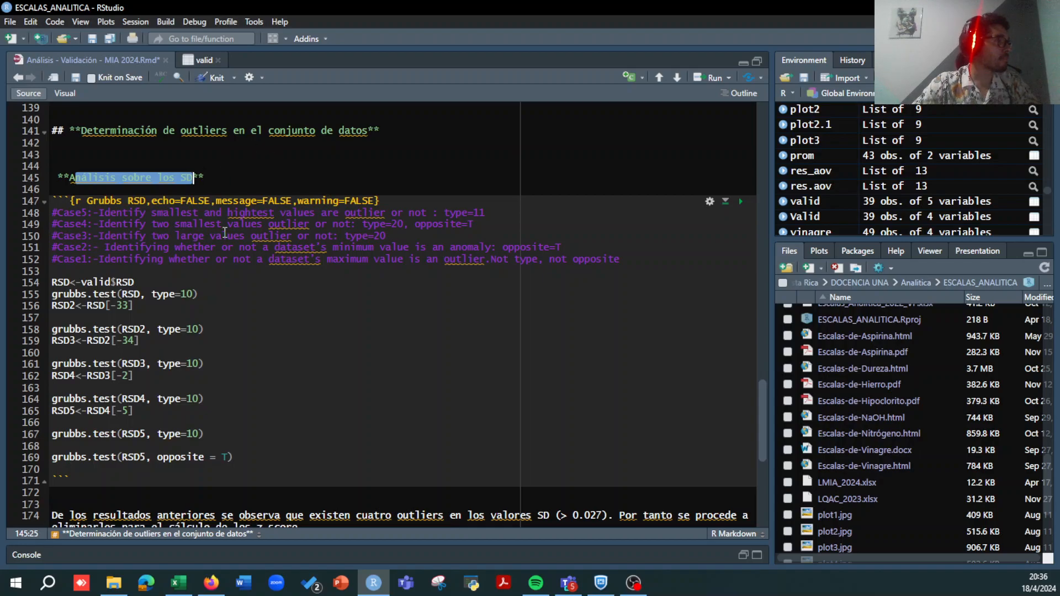
pyautogui.scroll(-6, 225, 233)
pyautogui.scroll(5, 224, 233)
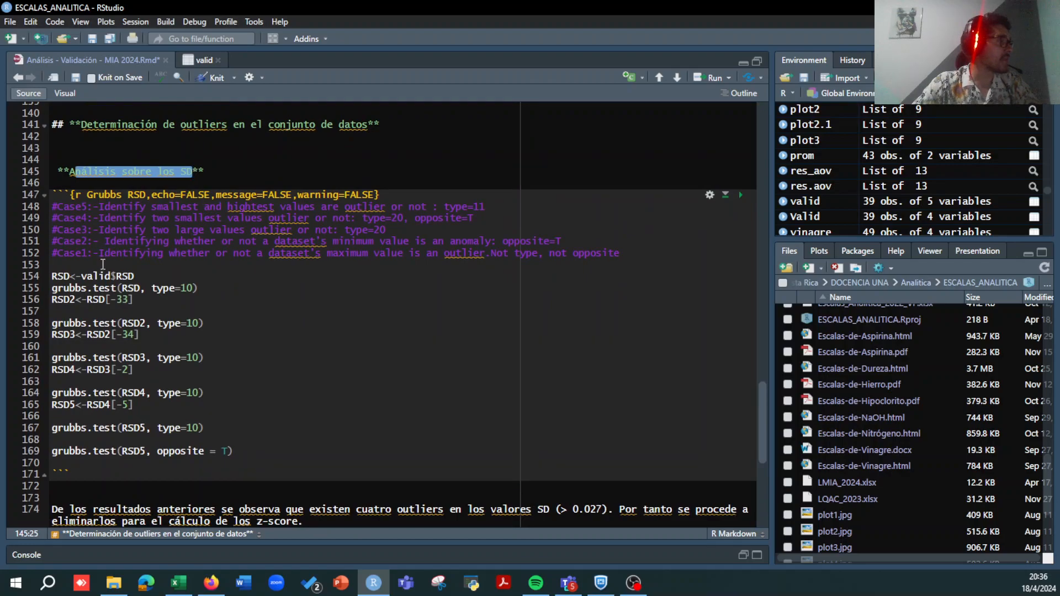
pyautogui.click(144, 275)
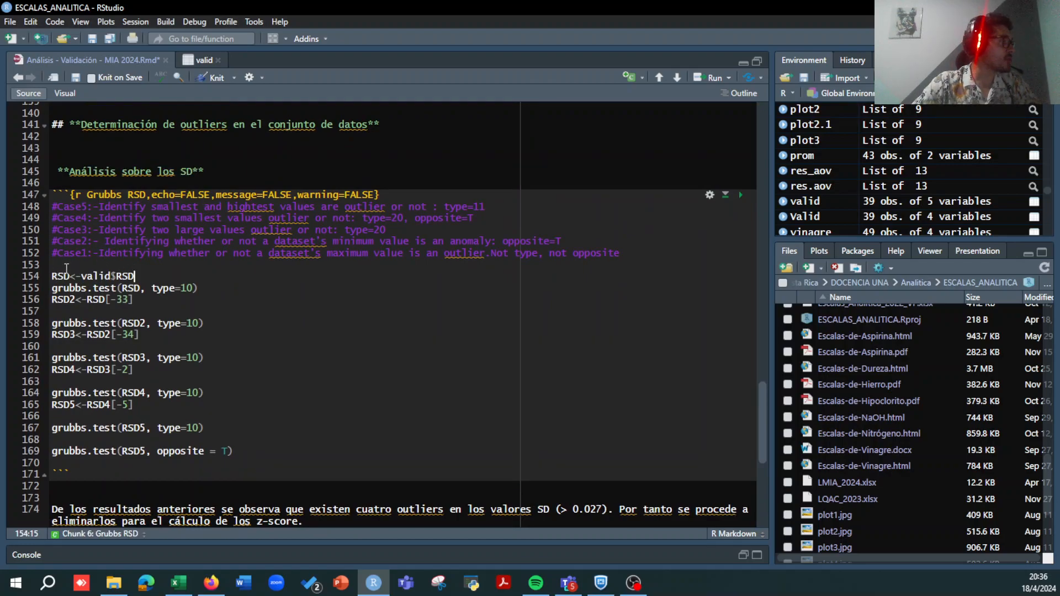
pyautogui.moveTo(53, 274); pyautogui.dragTo(72, 269)
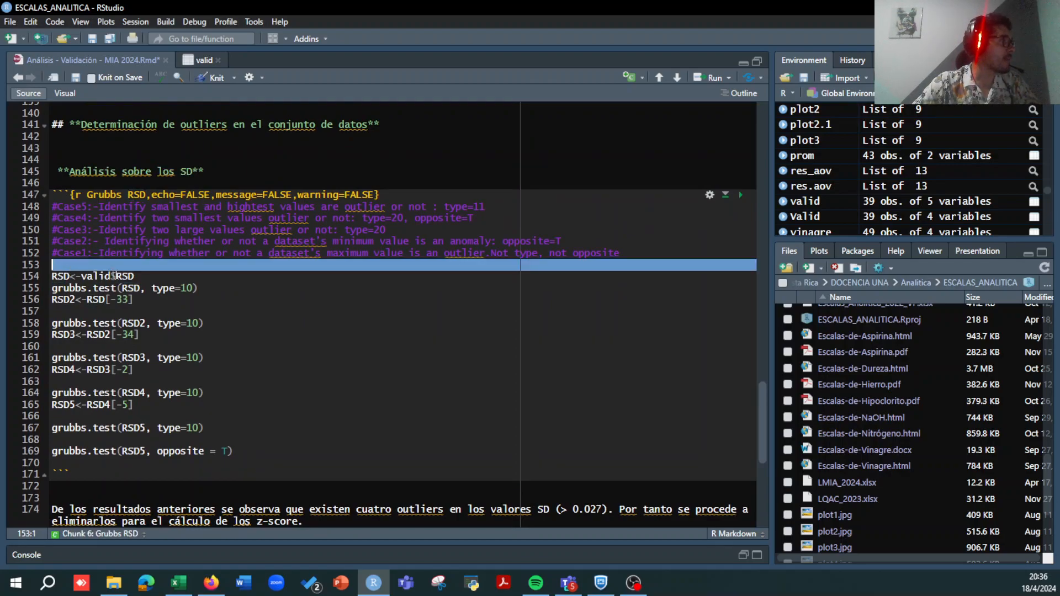
pyautogui.click(137, 269)
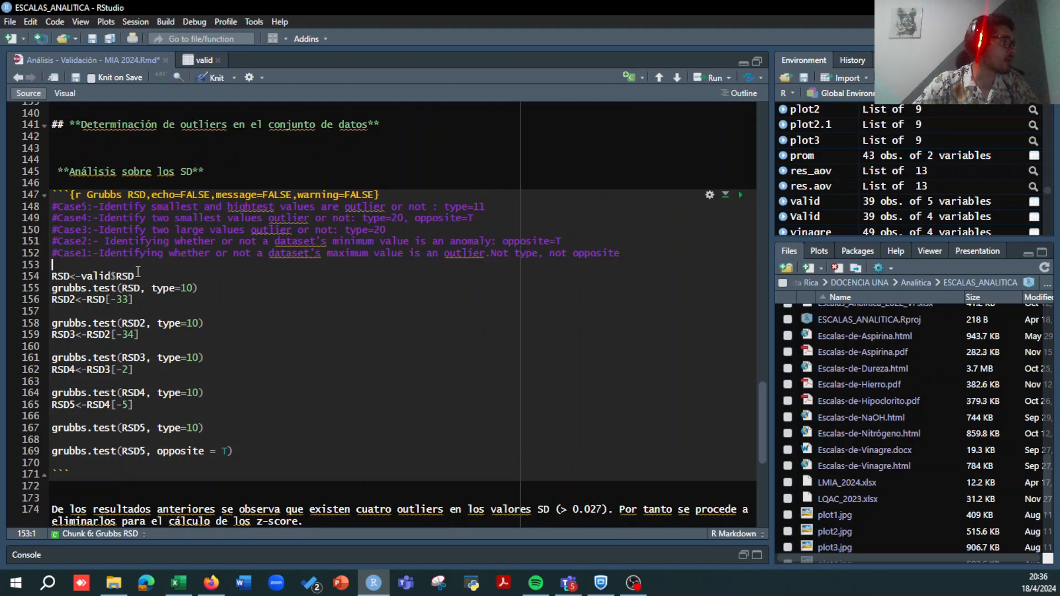
pyautogui.click(138, 278)
pyautogui.hotkey('ctrl', 'Return')
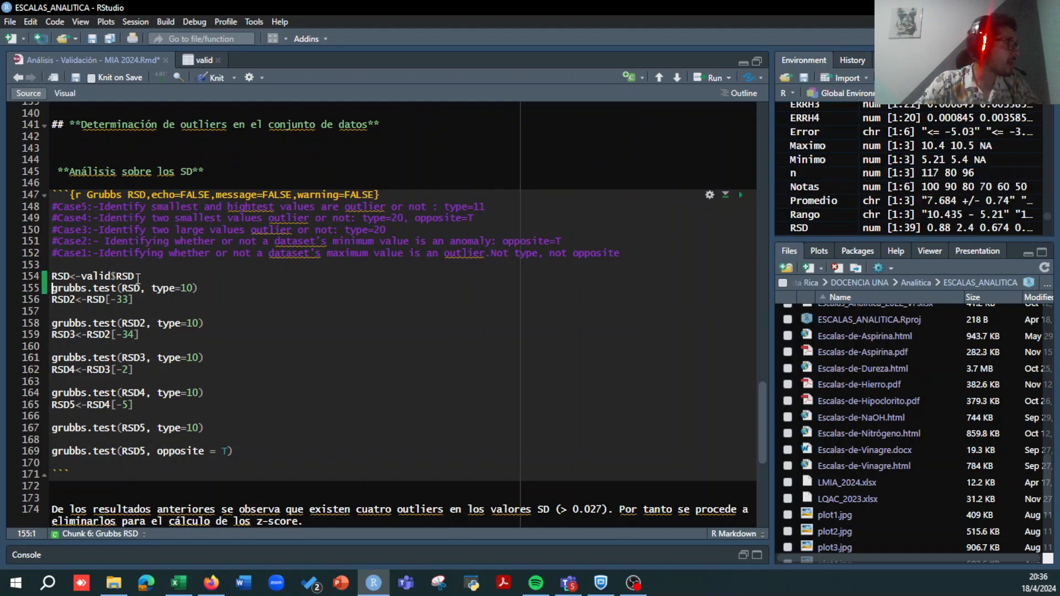
# Step: Examine the Grubbs test case comments and the sequence of grubbs.test lines from RSD through RSD5
pyautogui.moveTo(60, 289); pyautogui.dragTo(116, 291)
pyautogui.moveTo(54, 207); pyautogui.dragTo(628, 264)
pyautogui.click(181, 239)
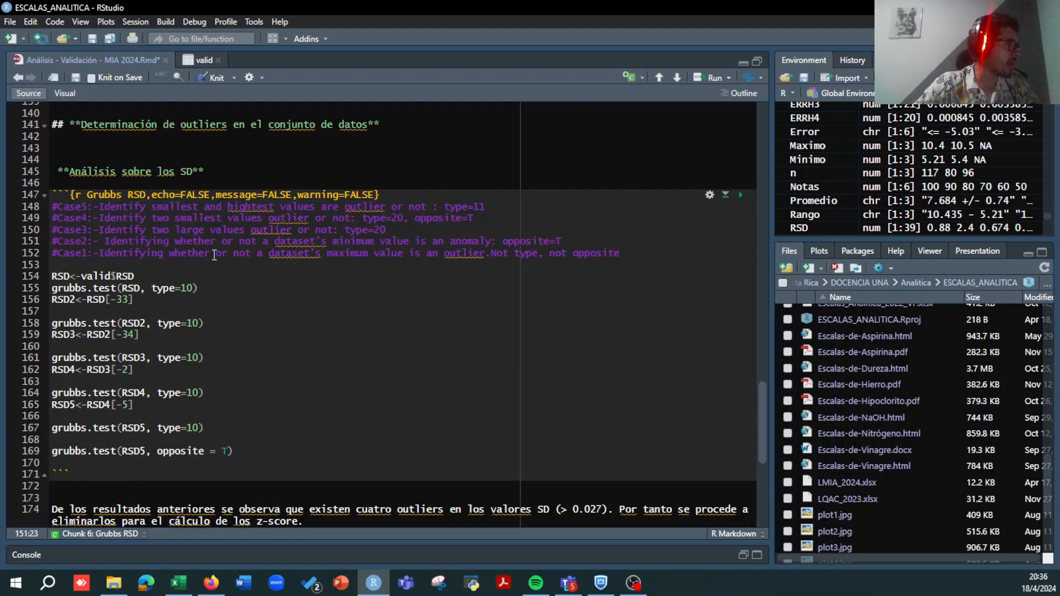
pyautogui.moveTo(69, 254); pyautogui.dragTo(555, 233)
pyautogui.click(200, 288)
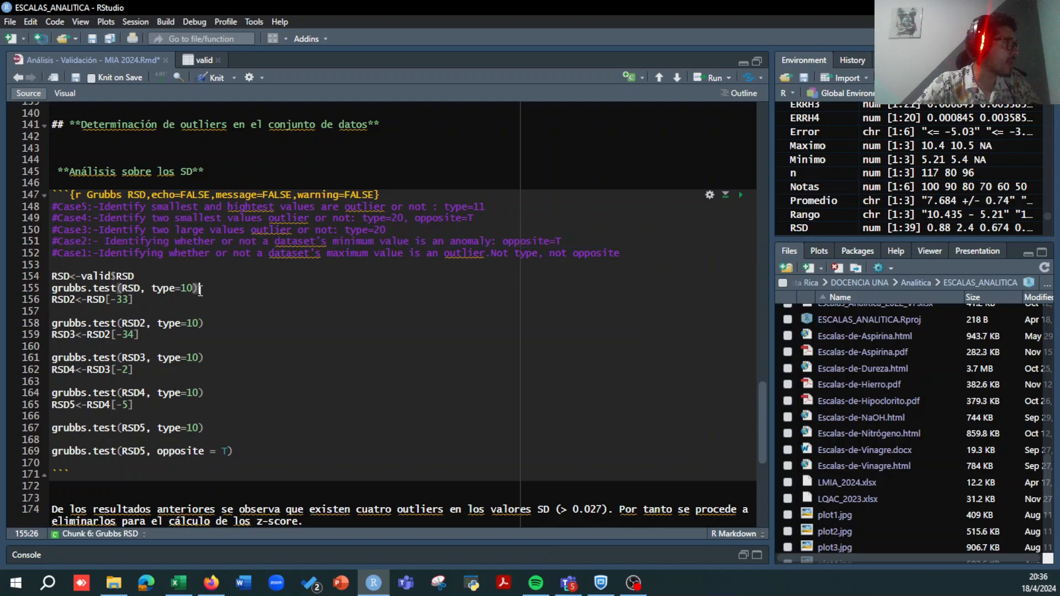
pyautogui.scroll(-1, 277, 300)
pyautogui.scroll(-1, 276, 300)
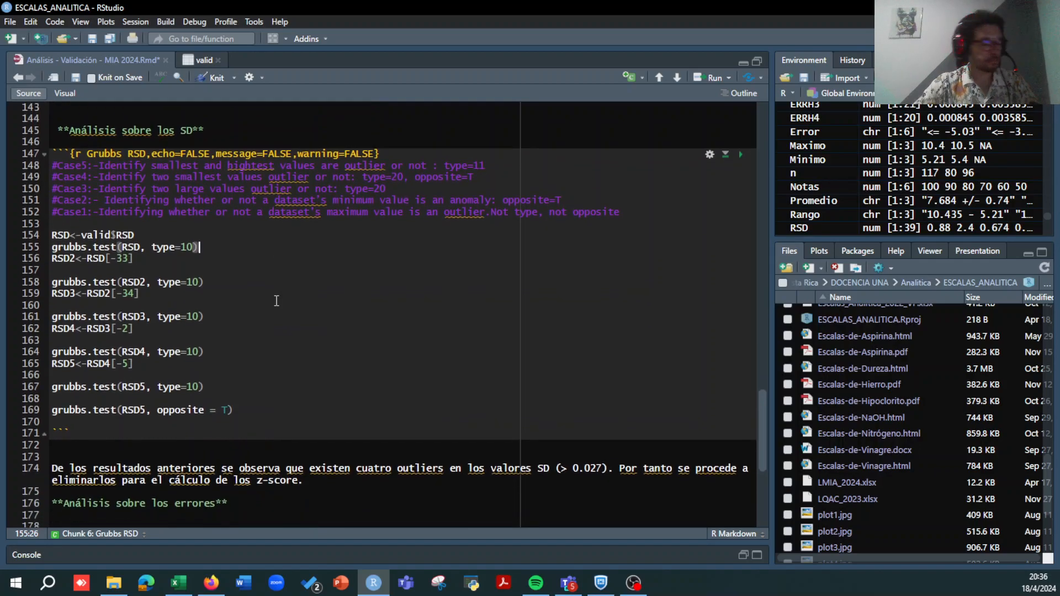
pyautogui.moveTo(52, 258); pyautogui.dragTo(237, 409)
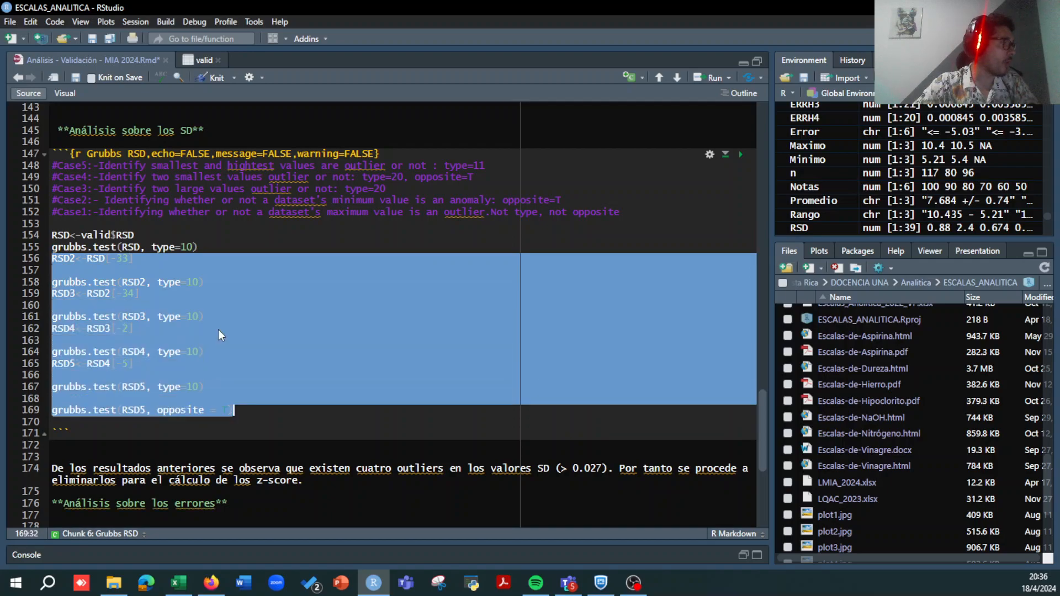
# Step: Run grubbs.test(RSD, type=10) and highlight the p-value in its output
pyautogui.click(203, 248)
pyautogui.hotkey('ctrl', 'Return')
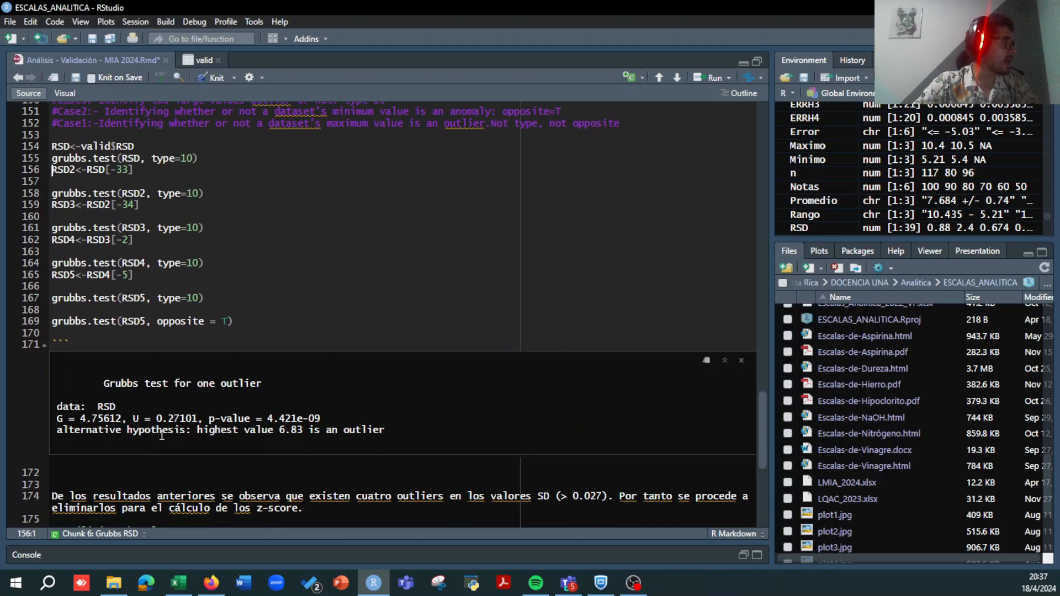
pyautogui.moveTo(344, 420); pyautogui.dragTo(212, 416)
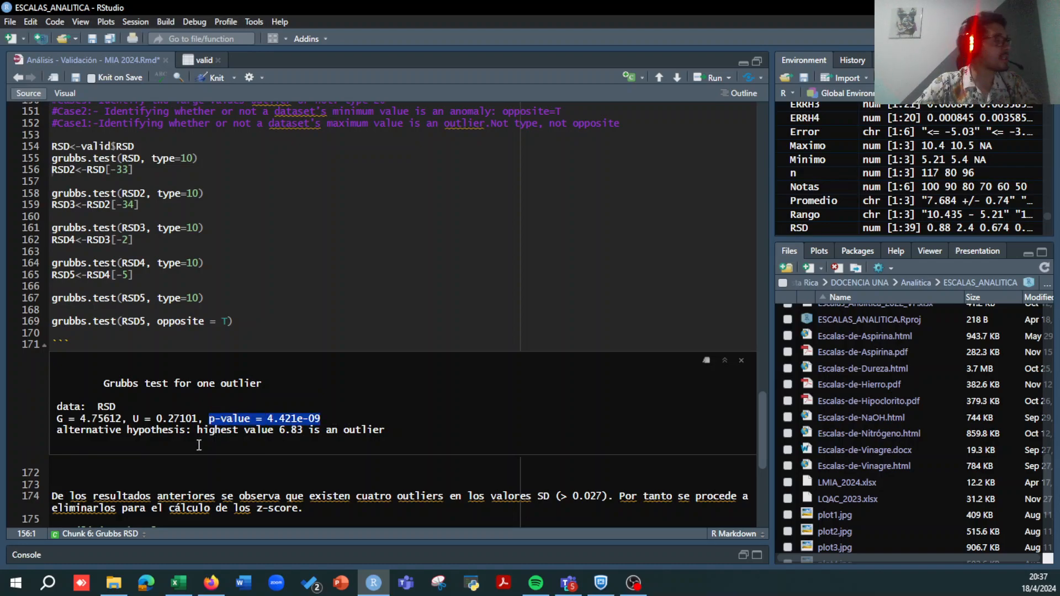
pyautogui.click(198, 436)
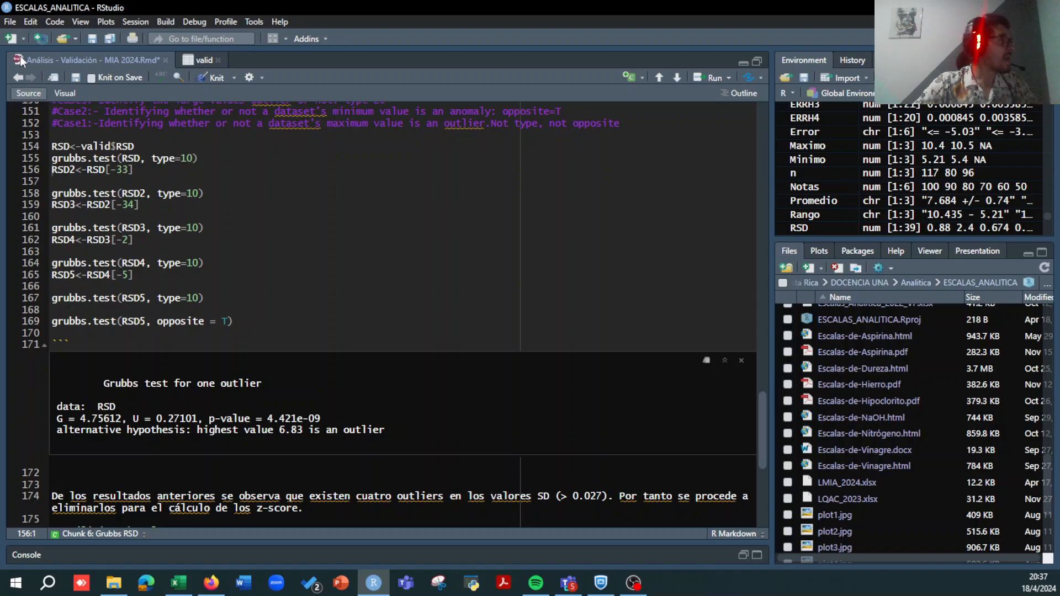
# Step: Look up the row with the 6.83 RSD value in the valid data table, and return to the R Markdown file
pyautogui.click(199, 60)
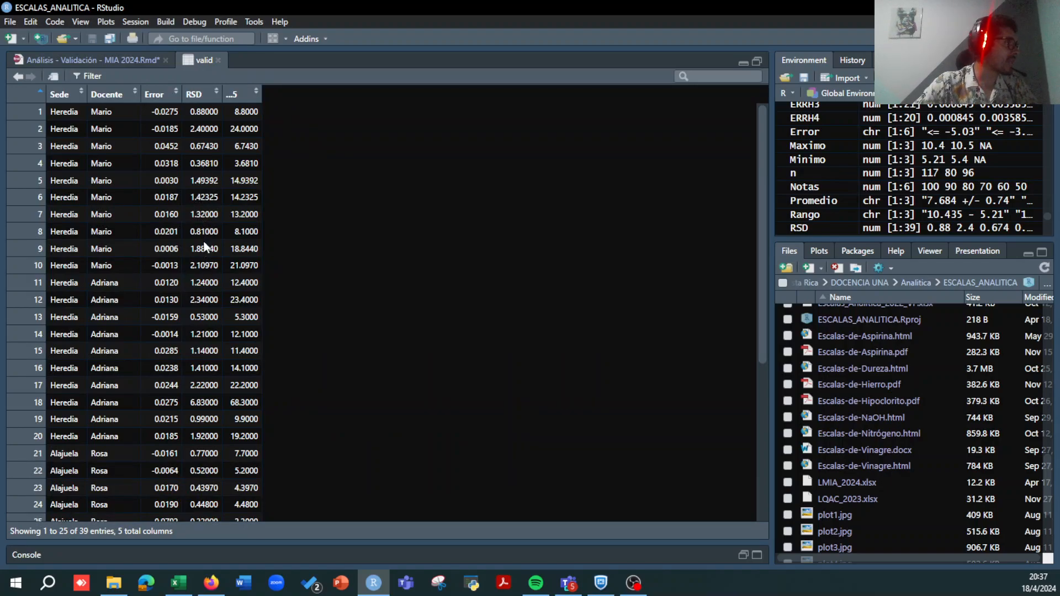
pyautogui.scroll(-5, 204, 246)
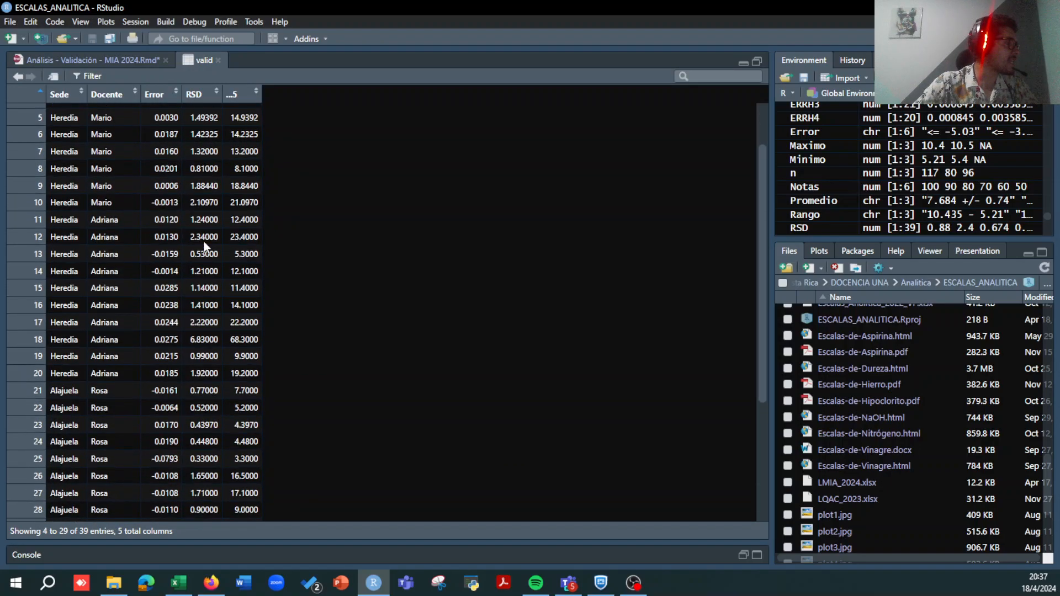
pyautogui.scroll(-9, 205, 247)
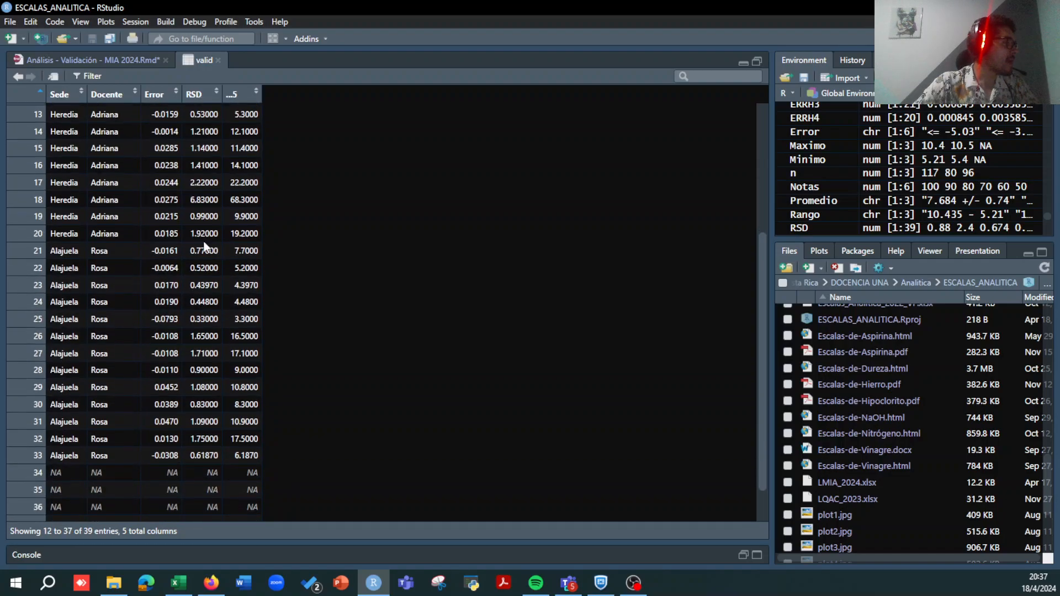
pyautogui.scroll(2, 205, 246)
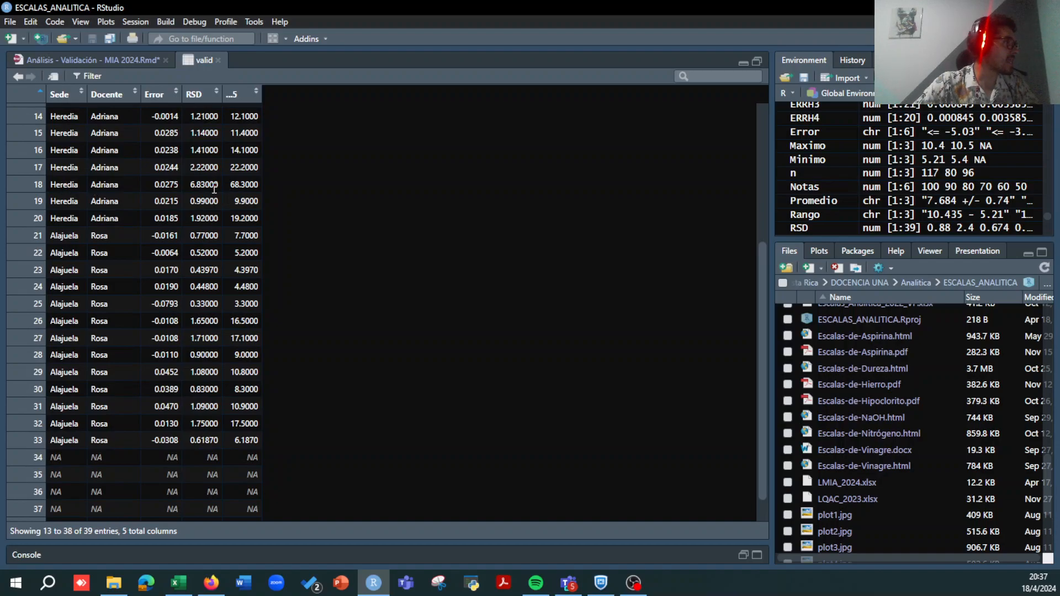
pyautogui.click(126, 62)
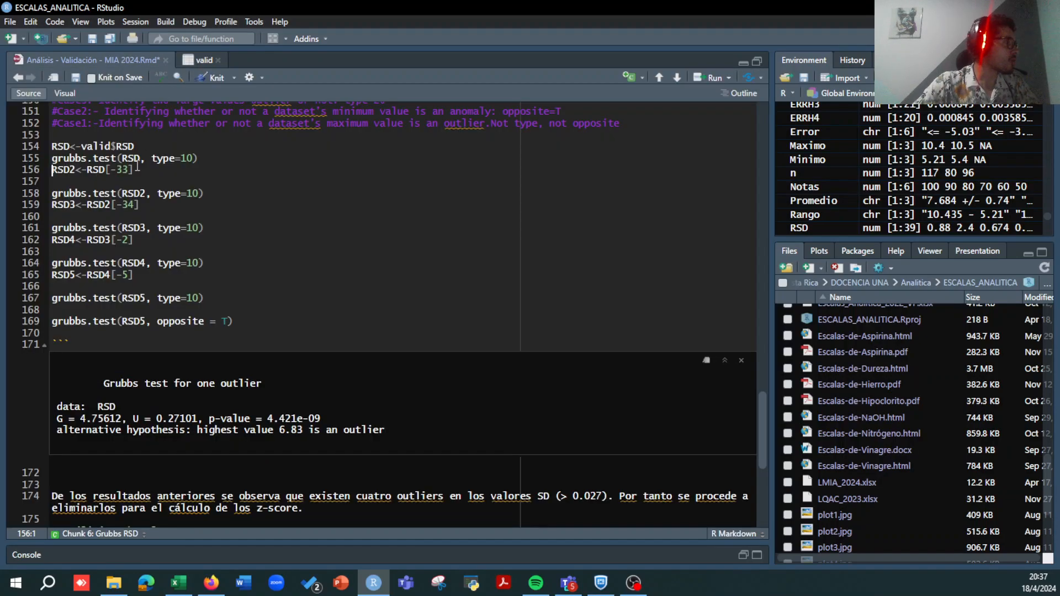
# Step: Change the RSD2 assignment in the Grubbs RSD chunk to RSD2<-RSD[-18]
pyautogui.moveTo(77, 169); pyautogui.dragTo(53, 171)
pyautogui.click(86, 170)
pyautogui.moveTo(87, 170); pyautogui.dragTo(106, 170)
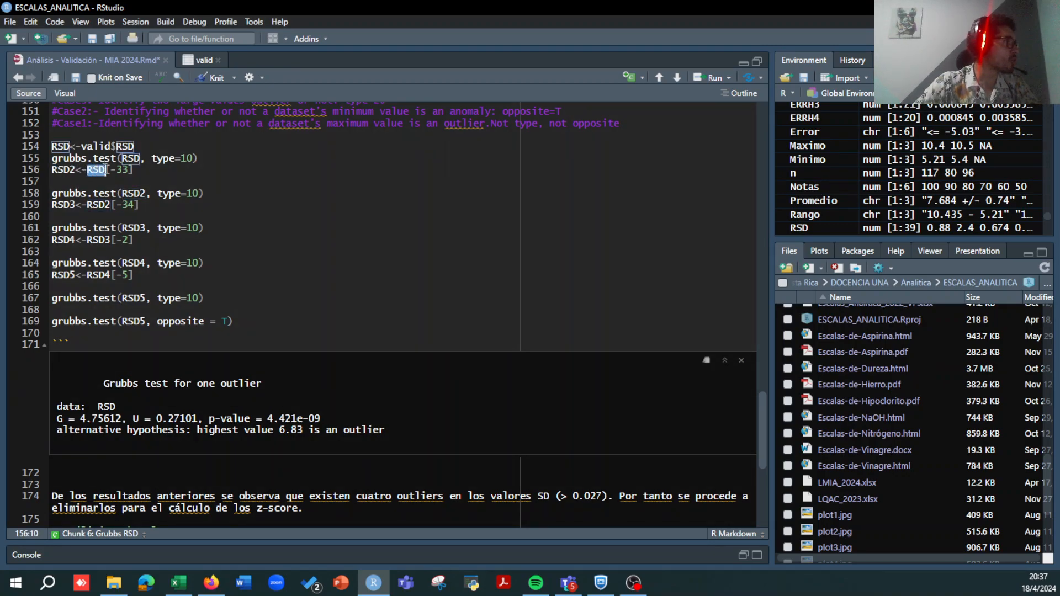
pyautogui.click(126, 170)
pyautogui.press('BackSpace')
pyautogui.press('BackSpace')
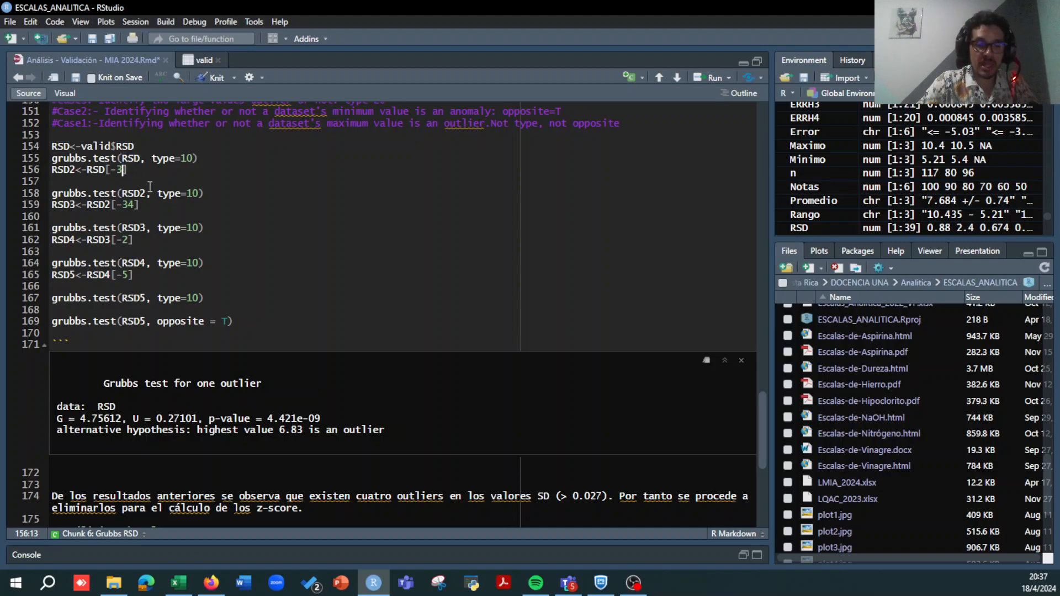
pyautogui.write('8')
pyautogui.press('BackSpace')
pyautogui.write('18')
pyautogui.press('Right')
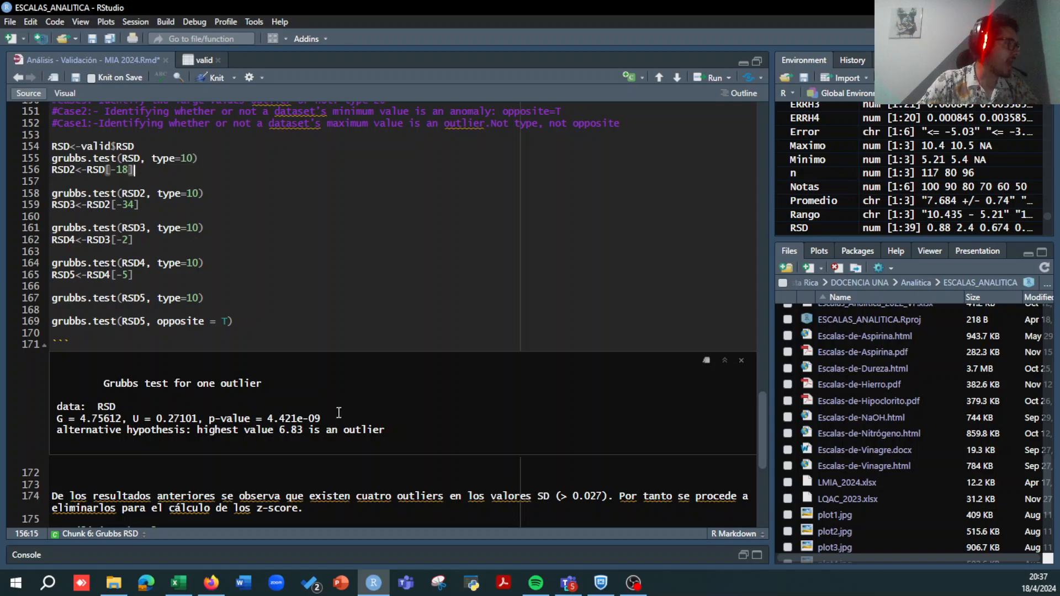
# Step: Highlight the outlier value in the Grubbs output, switch to the Escalas_MIA_2024 Excel workbook and locate the 6,83 RSD value in the Validación sheet
pyautogui.moveTo(308, 430); pyautogui.dragTo(286, 430)
pyautogui.click(241, 186)
pyautogui.hotkey('alt', 'Tab')
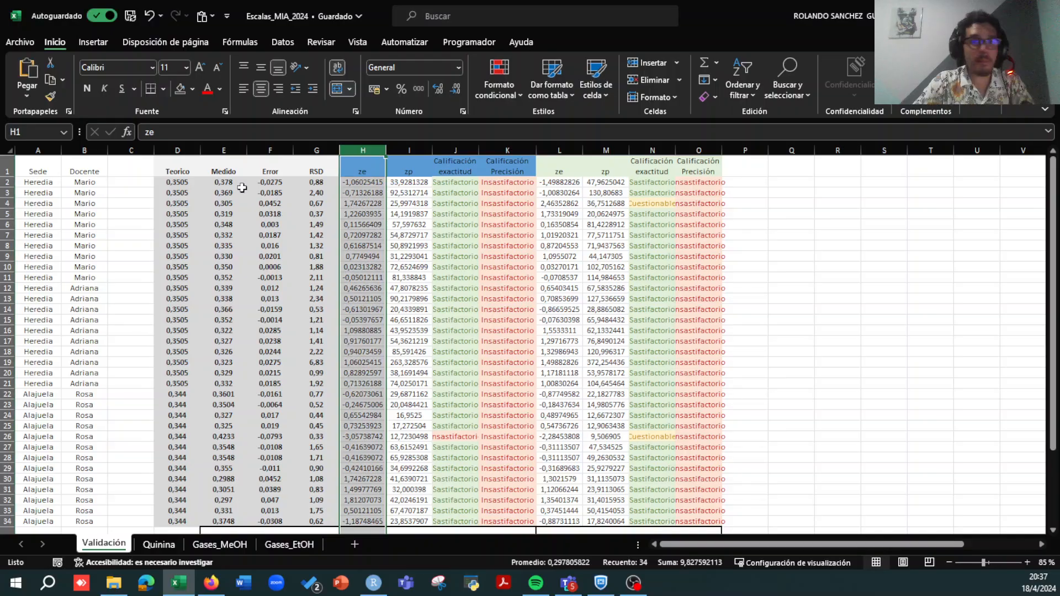
pyautogui.click(265, 319)
pyautogui.scroll(-1, 265, 319)
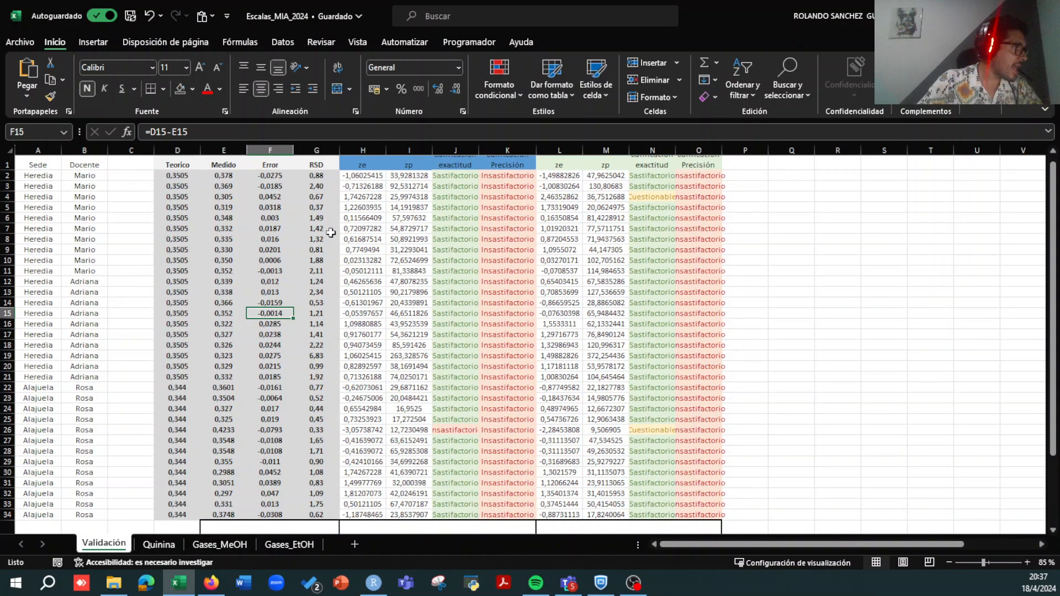
pyautogui.click(320, 292)
pyautogui.click(320, 336)
pyautogui.click(320, 356)
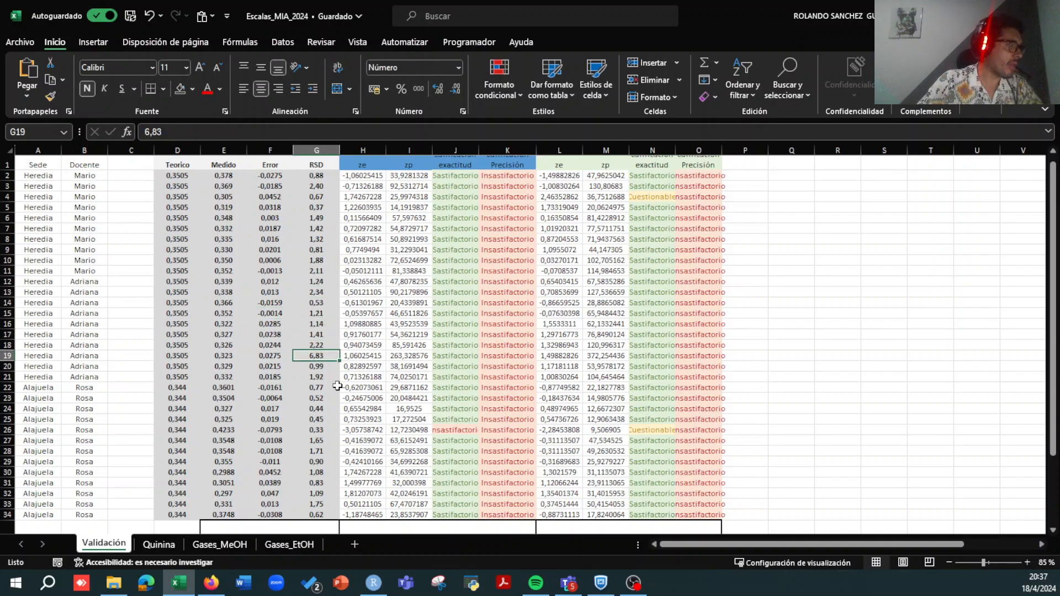
# Step: Try clearing the 6,83 RSD value in cell G19, and undo the deletion
pyautogui.press('Delete')
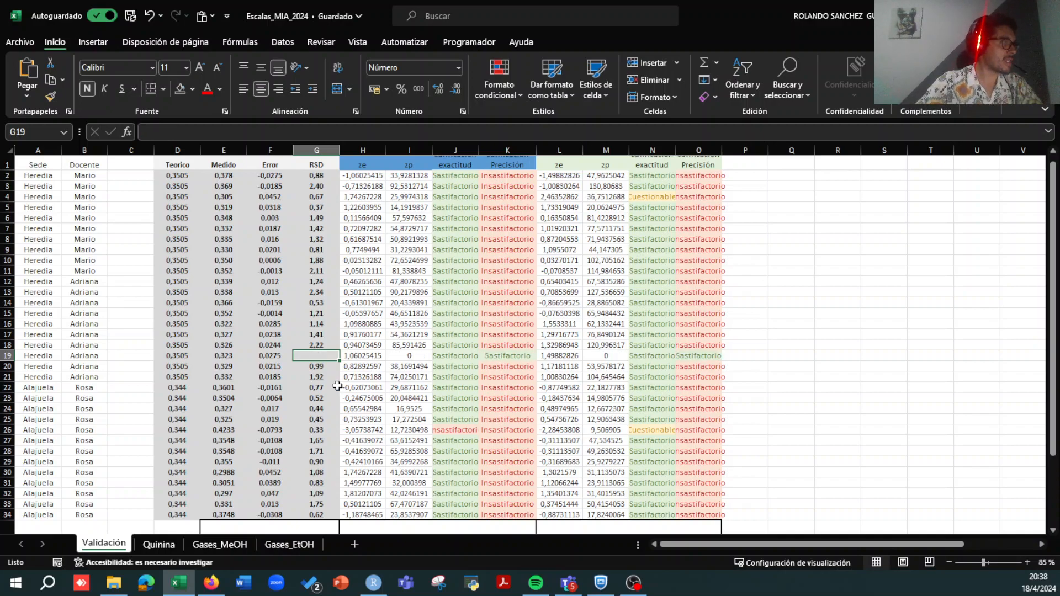
pyautogui.click(814, 330)
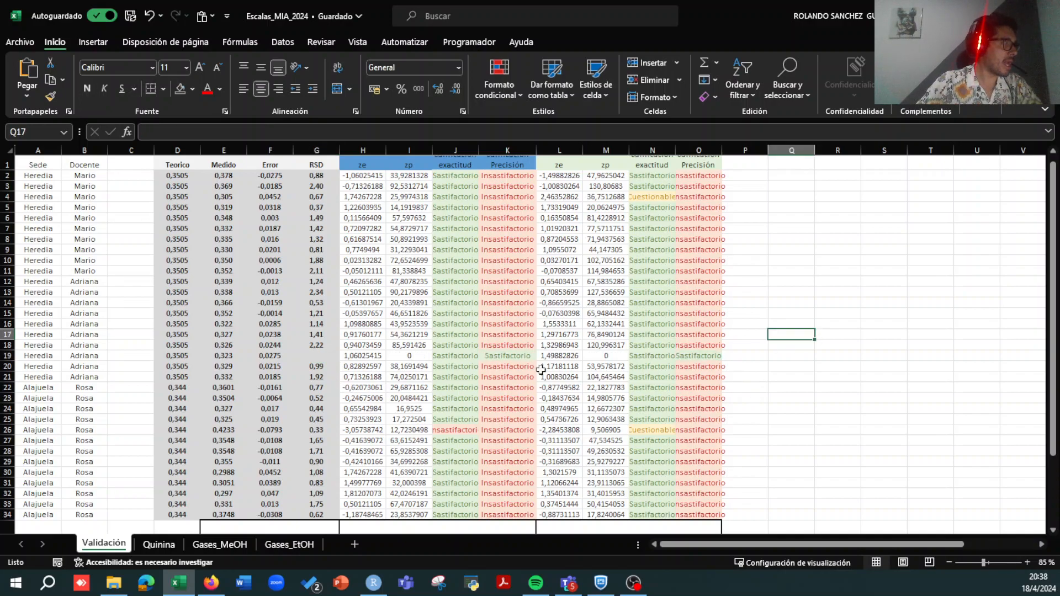
pyautogui.click(323, 356)
pyautogui.hotkey('ctrl', 'z')
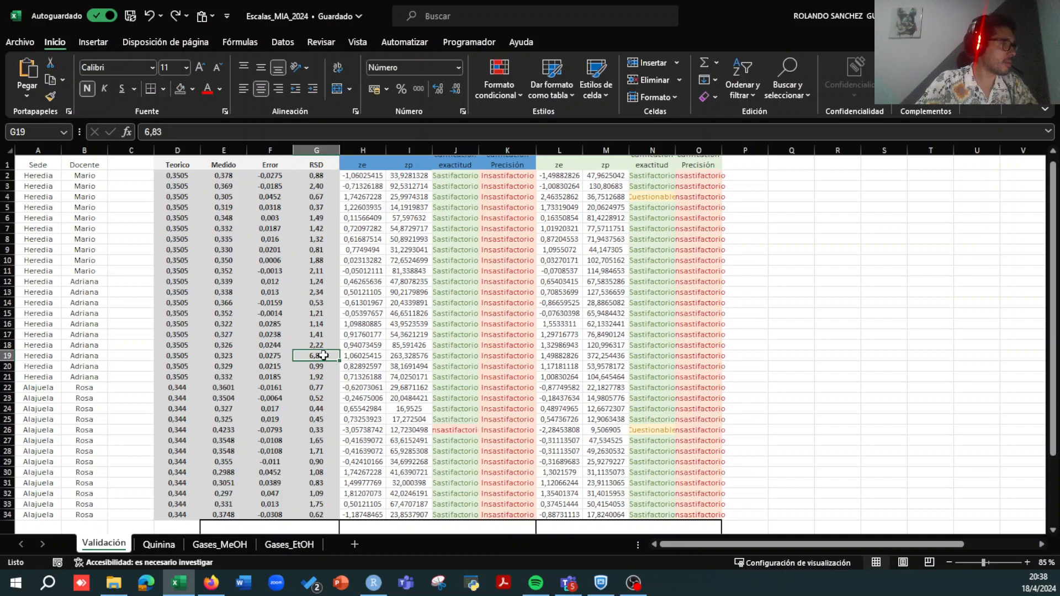
# Step: Color the 6,83 RSD value in cell G19 red and return to the R Markdown file in RStudio
pyautogui.click(208, 92)
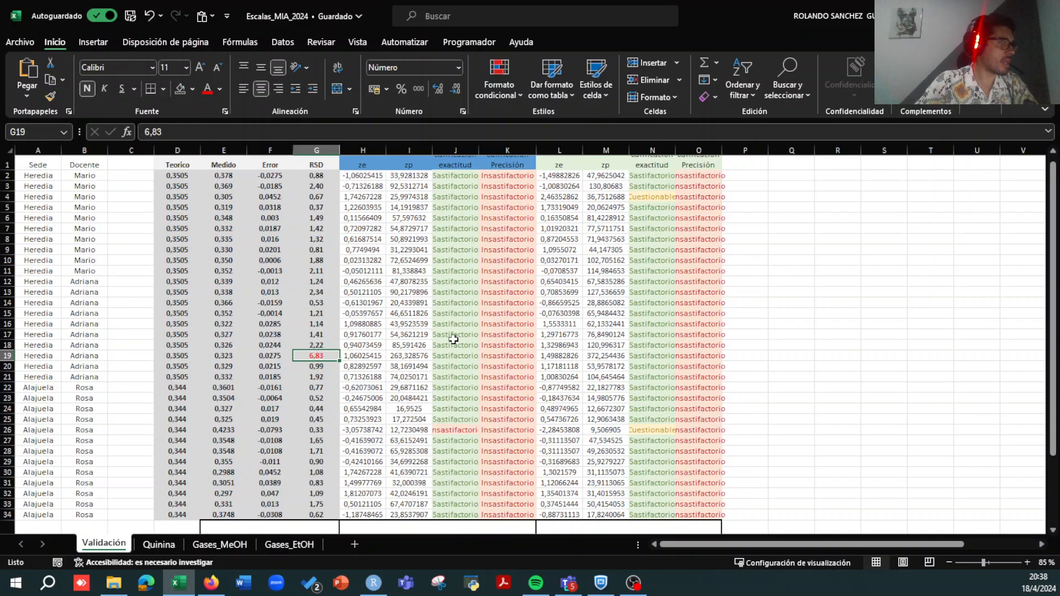
pyautogui.hotkey('alt', 'Tab')
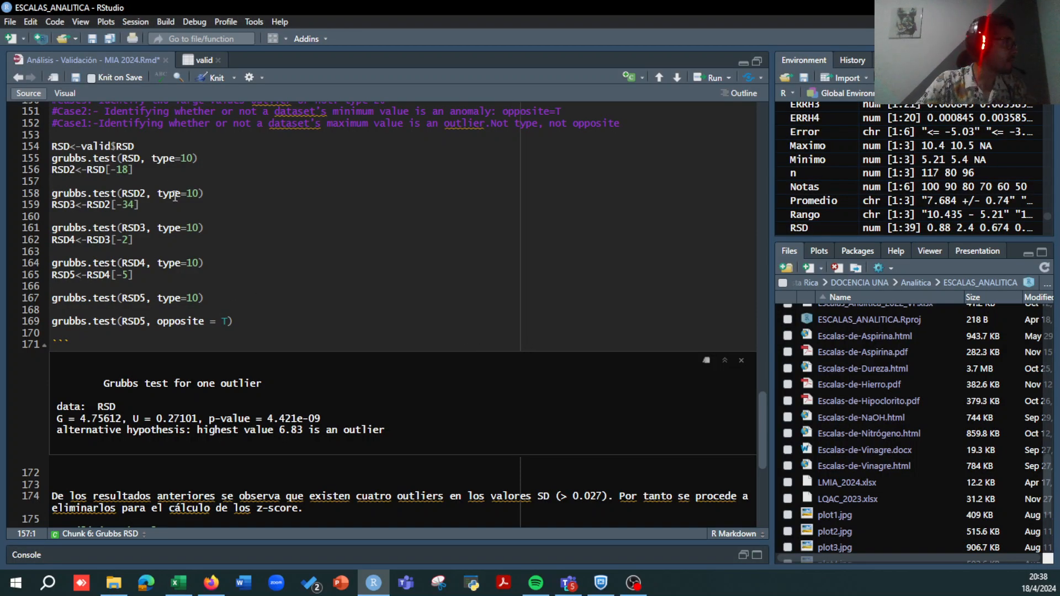
pyautogui.click(155, 174)
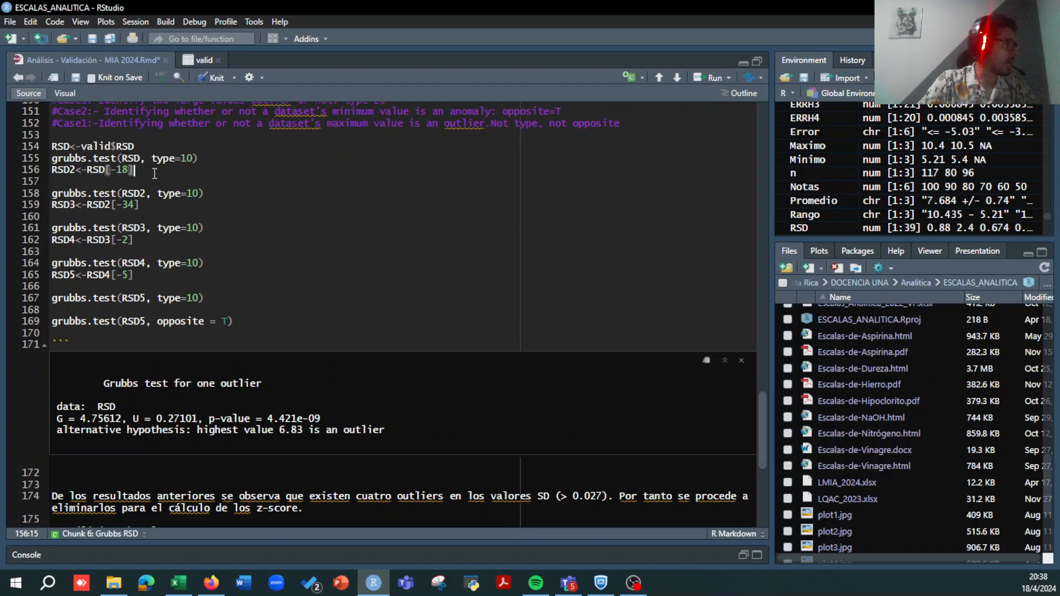
# Step: Run the RSD<-valid$RSD, grubbs.test(RSD, type=10) and RSD2<-RSD[-18] lines in the Grubbs RSD chunk
pyautogui.click(144, 145)
pyautogui.hotkey('ctrl', 'Return')
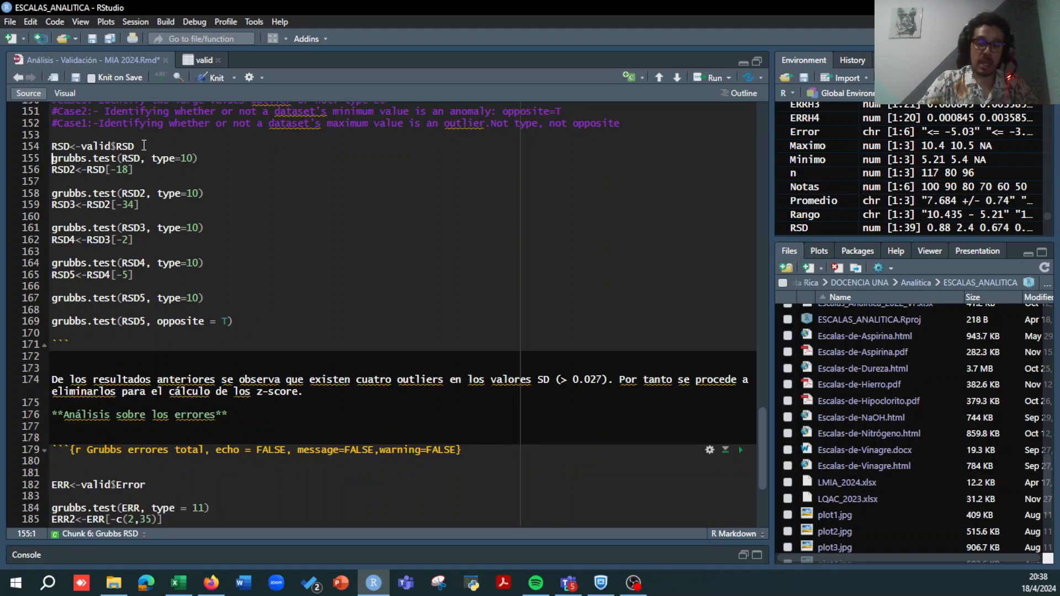
pyautogui.hotkey('ctrl', 'Return')
pyautogui.hotkey('ctrl', 'Return')
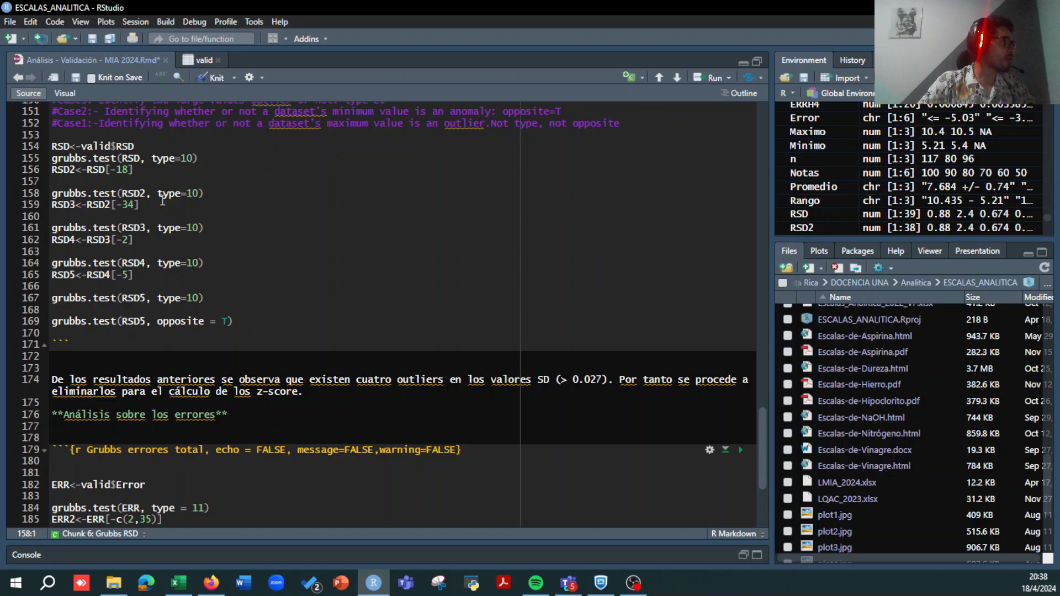
# Step: Run grubbs.test(RSD2, type=10) and highlight the p-value and alternative hypothesis in its output
pyautogui.scroll(-1, 227, 220)
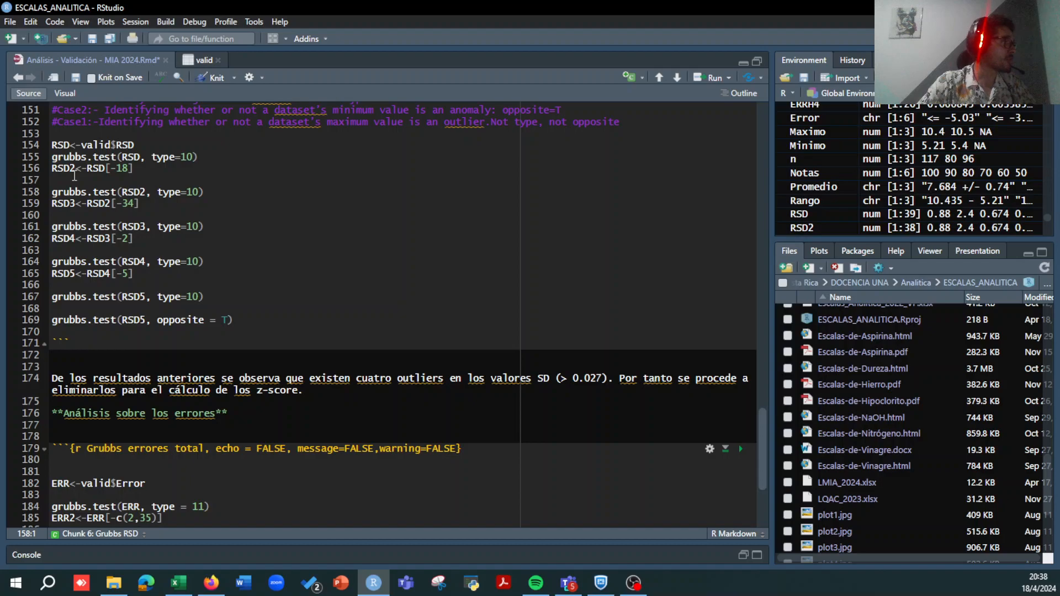
pyautogui.click(141, 191)
pyautogui.click(127, 188)
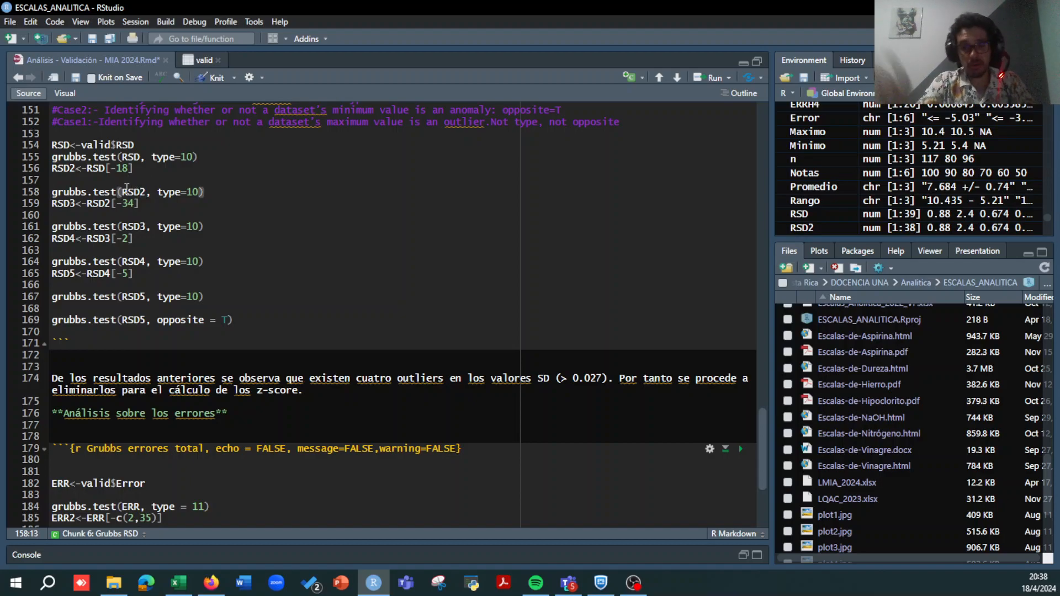
pyautogui.hotkey('ctrl', 'Return')
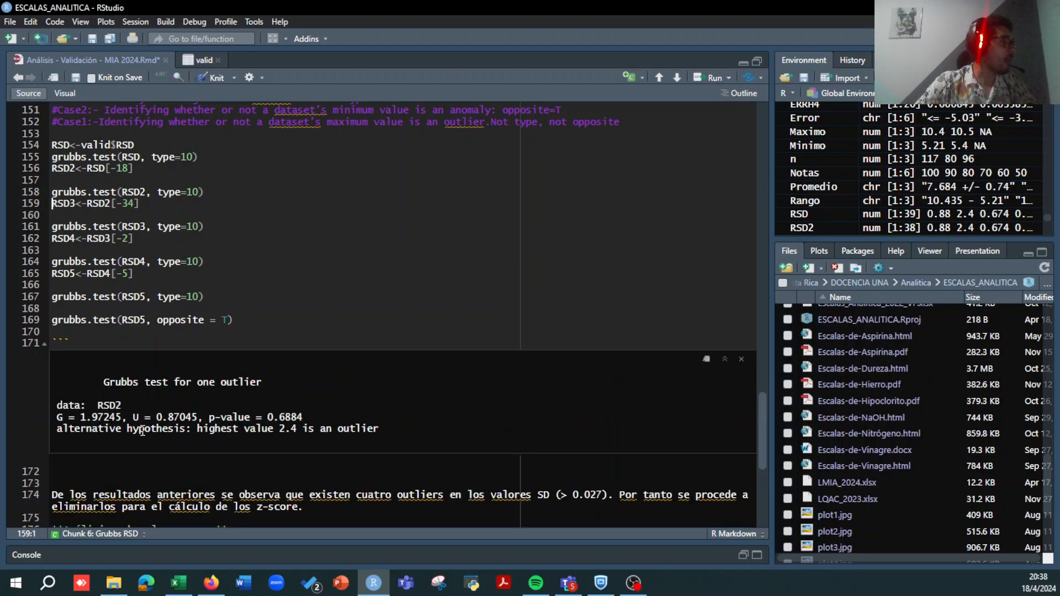
pyautogui.moveTo(205, 418); pyautogui.dragTo(307, 417)
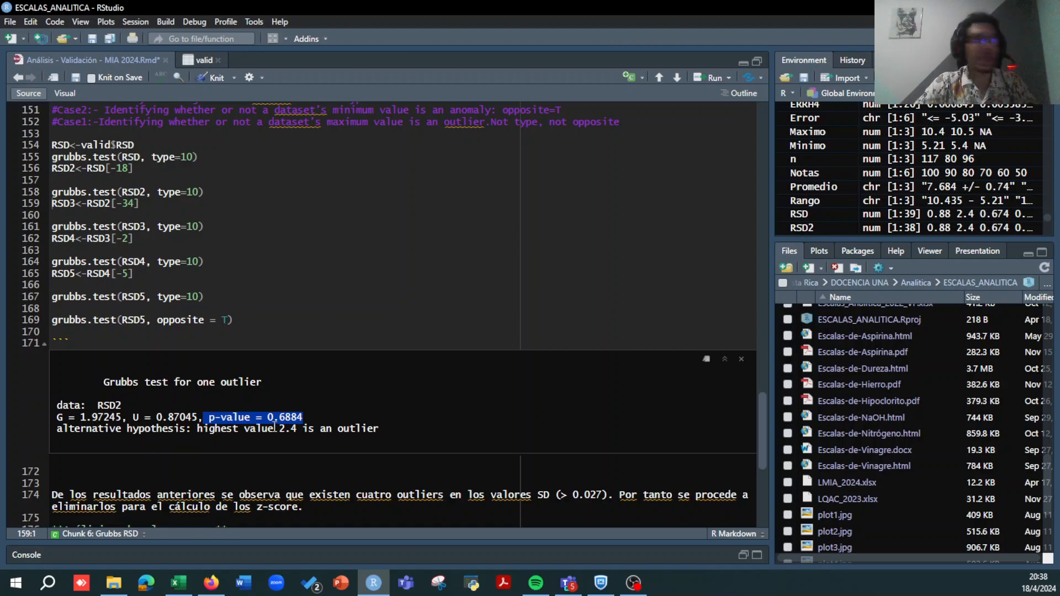
pyautogui.moveTo(93, 430); pyautogui.dragTo(342, 434)
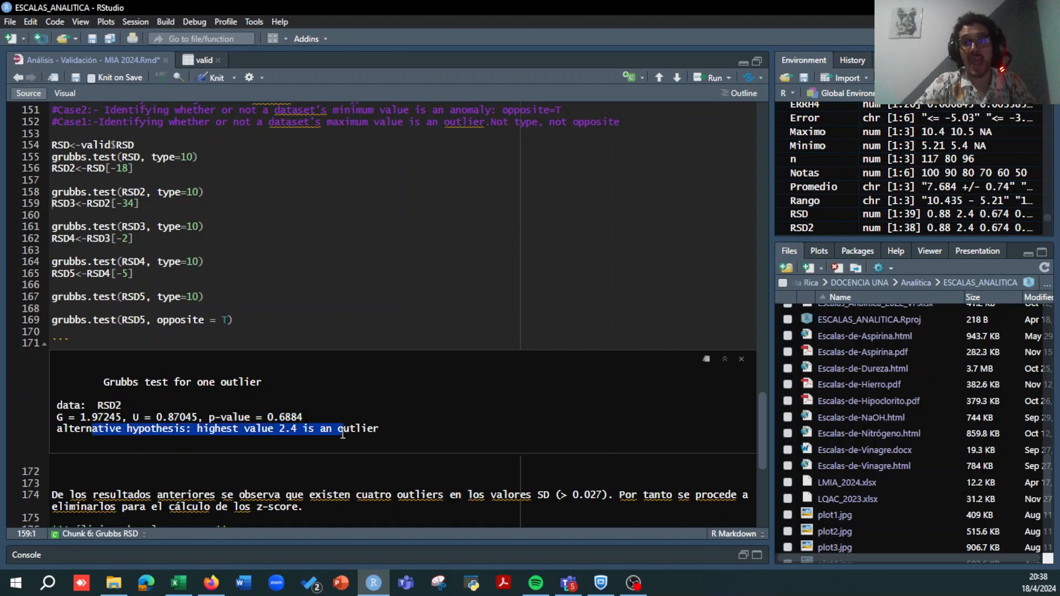
# Step: Delete the RSD3<-RSD2[-34] line from the Grubbs RSD chunk
pyautogui.click(130, 216)
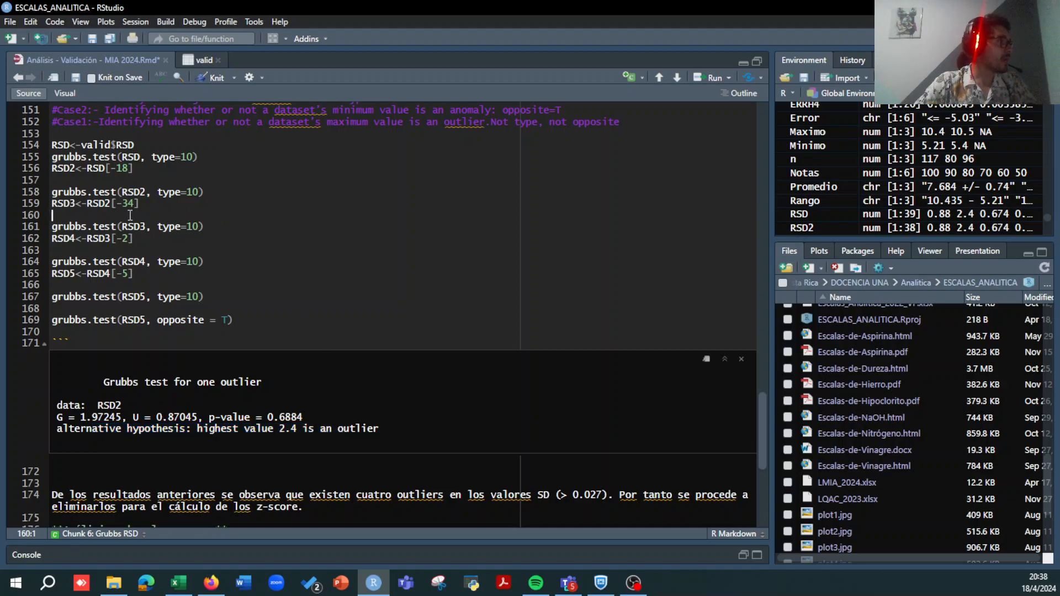
pyautogui.moveTo(52, 204); pyautogui.dragTo(145, 210)
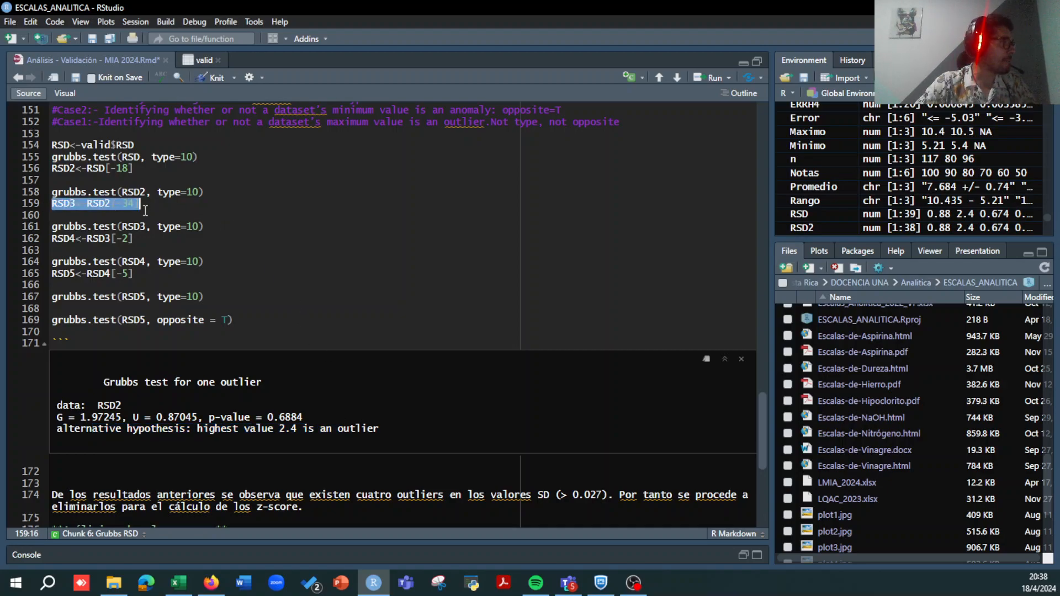
pyautogui.press('BackSpace')
# Step: Following the Case5 comment, change the RSD2 Grubbs test to type=11 and run it
pyautogui.scroll(3, 146, 210)
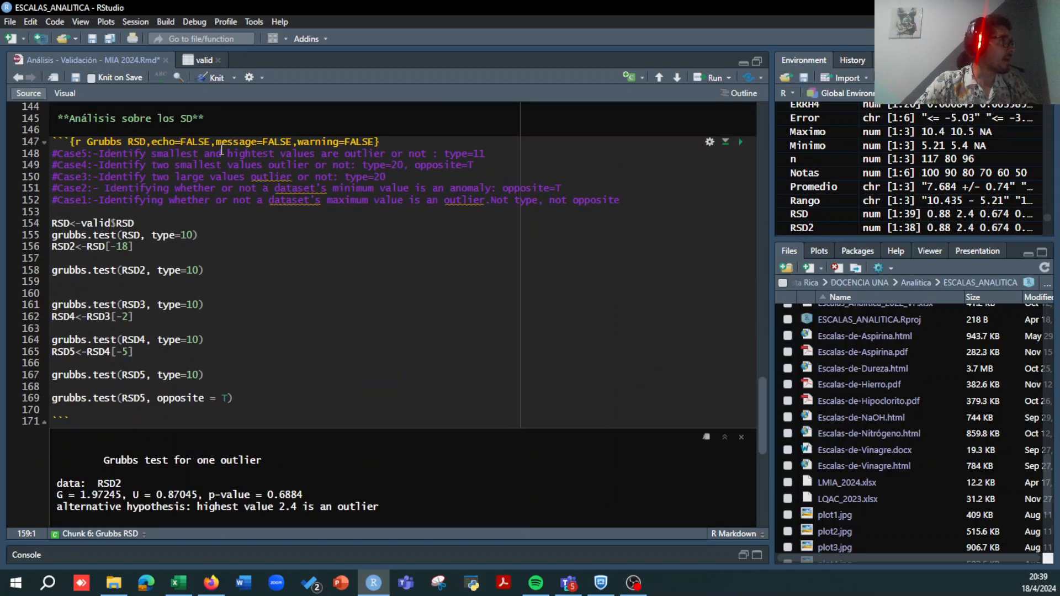
pyautogui.moveTo(75, 154); pyautogui.dragTo(240, 155)
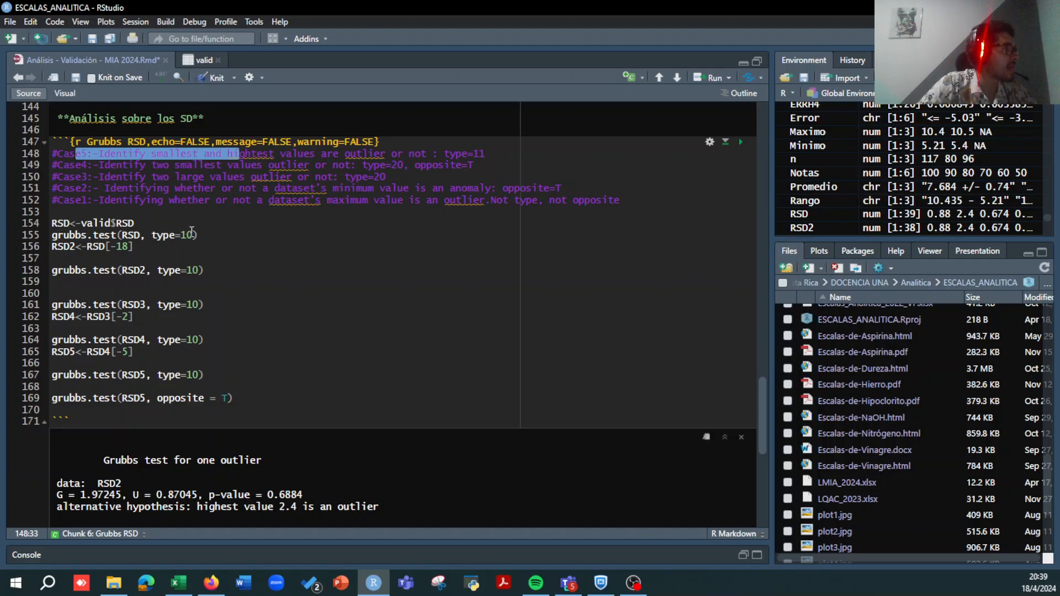
pyautogui.click(200, 270)
pyautogui.press('BackSpace')
pyautogui.write('1')
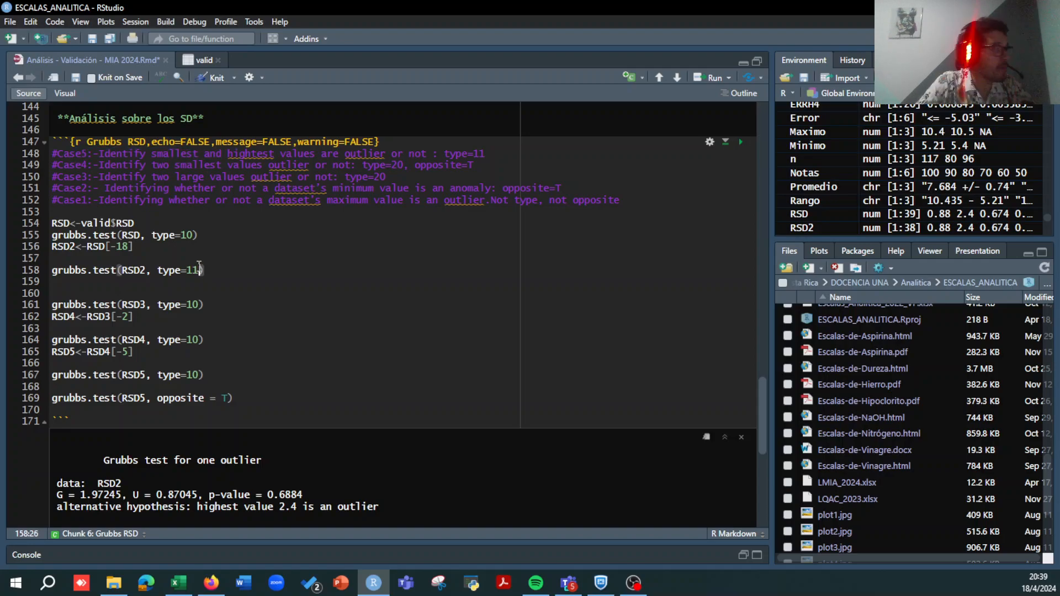
pyautogui.hotkey('ctrl', 'Return')
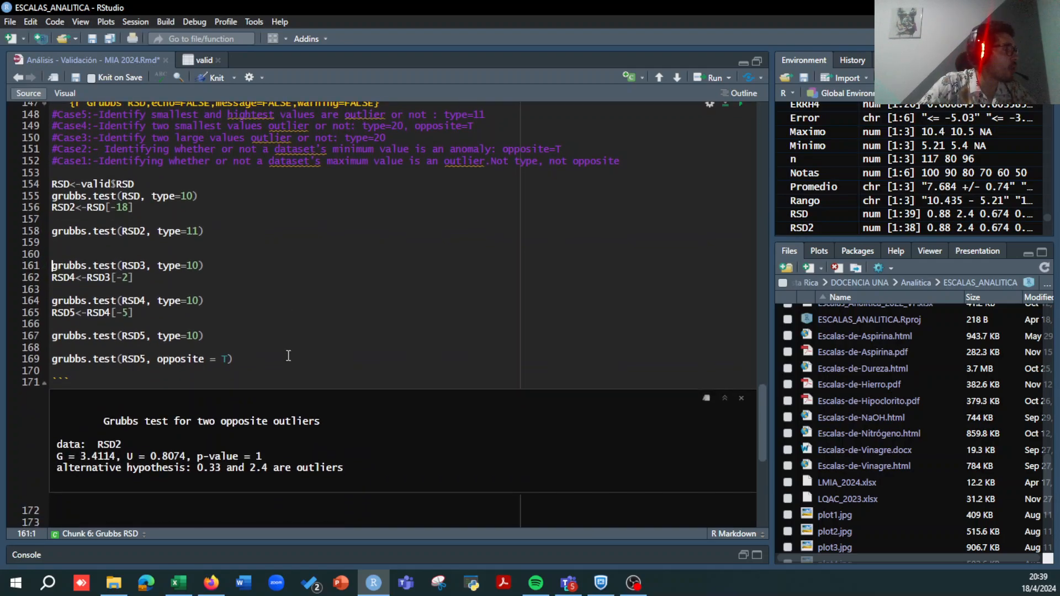
# Step: Examine the alternative hypothesis in the two-opposite-outliers output against the Case5 comment for type=11
pyautogui.moveTo(69, 464); pyautogui.dragTo(287, 463)
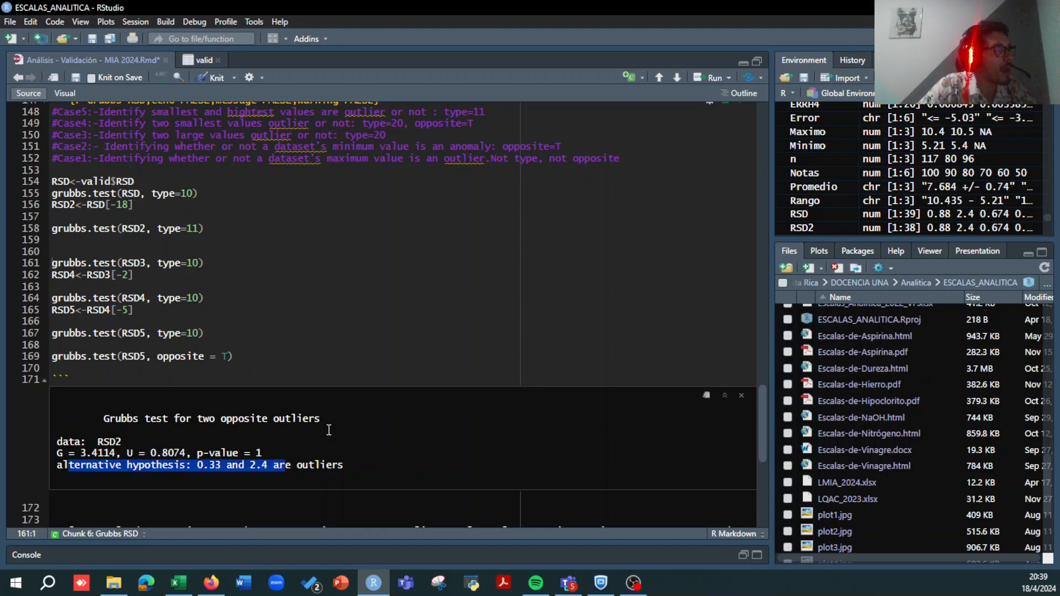
pyautogui.scroll(1, 282, 282)
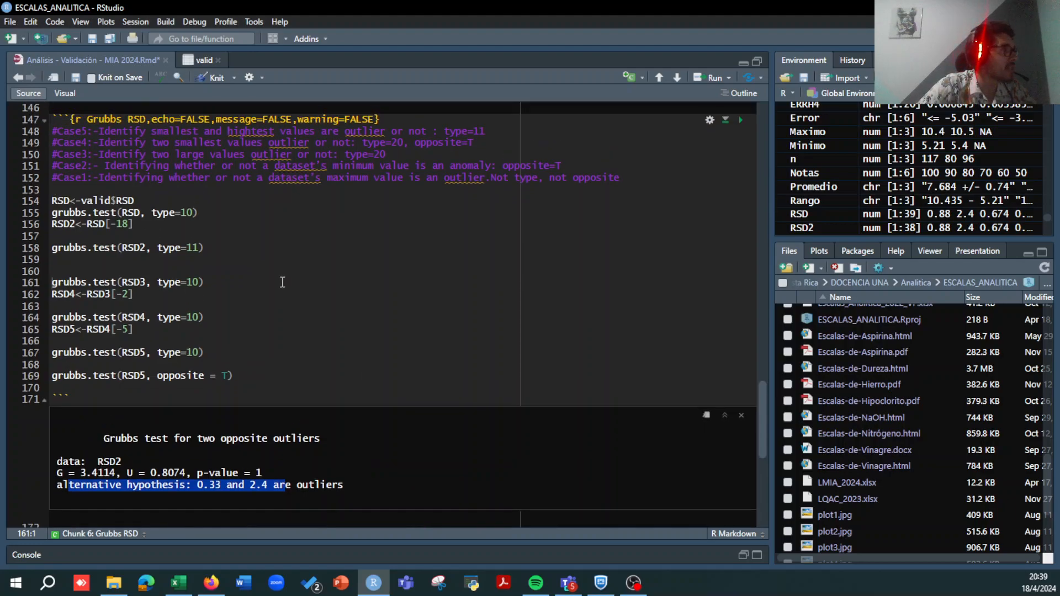
pyautogui.moveTo(54, 135); pyautogui.dragTo(430, 137)
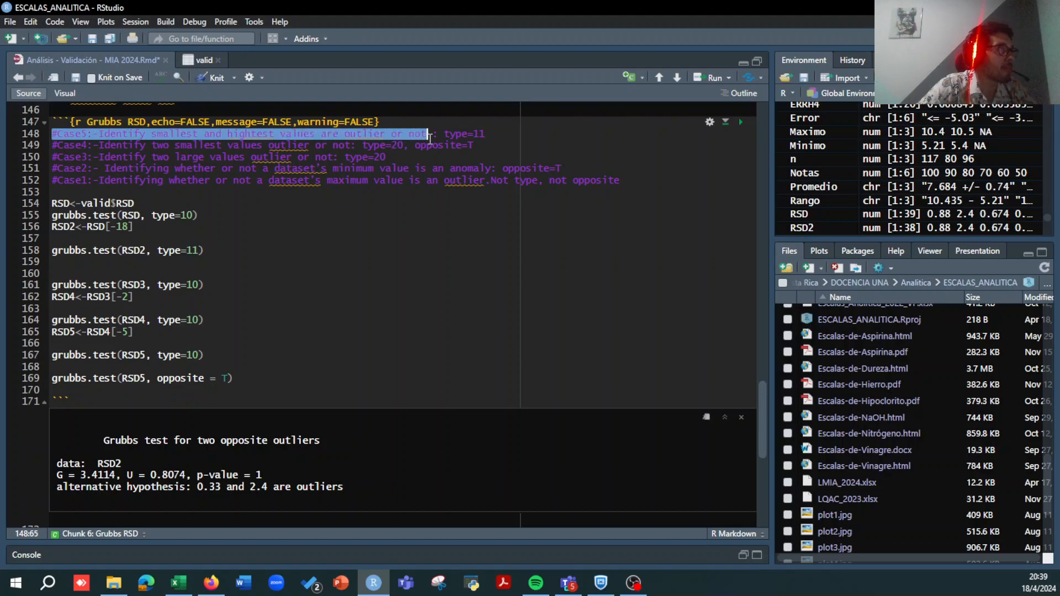
pyautogui.click(499, 137)
pyautogui.scroll(-1, 385, 387)
pyautogui.moveTo(350, 458); pyautogui.dragTo(190, 454)
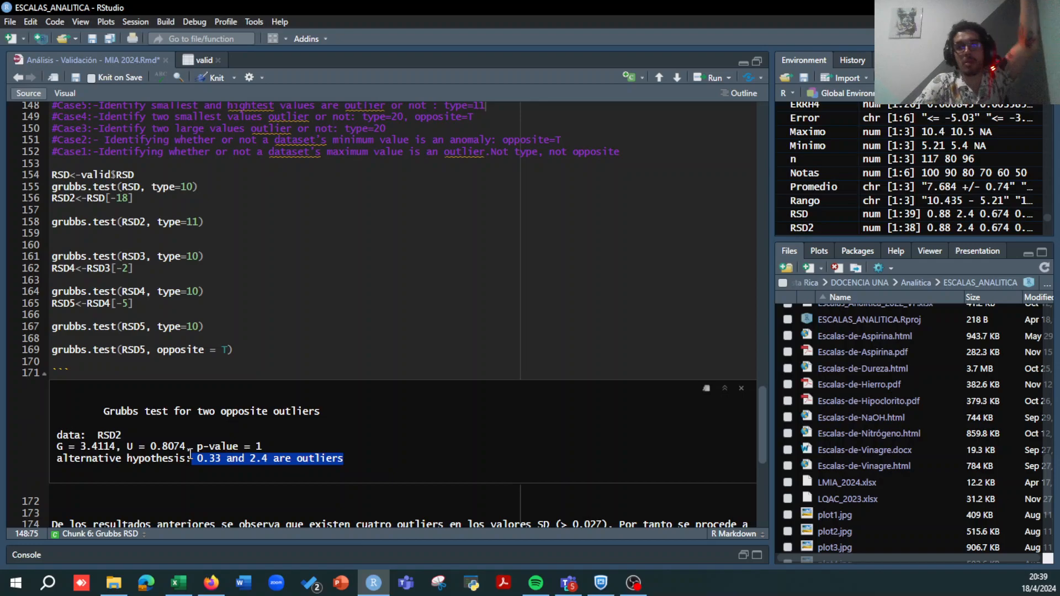
pyautogui.click(272, 458)
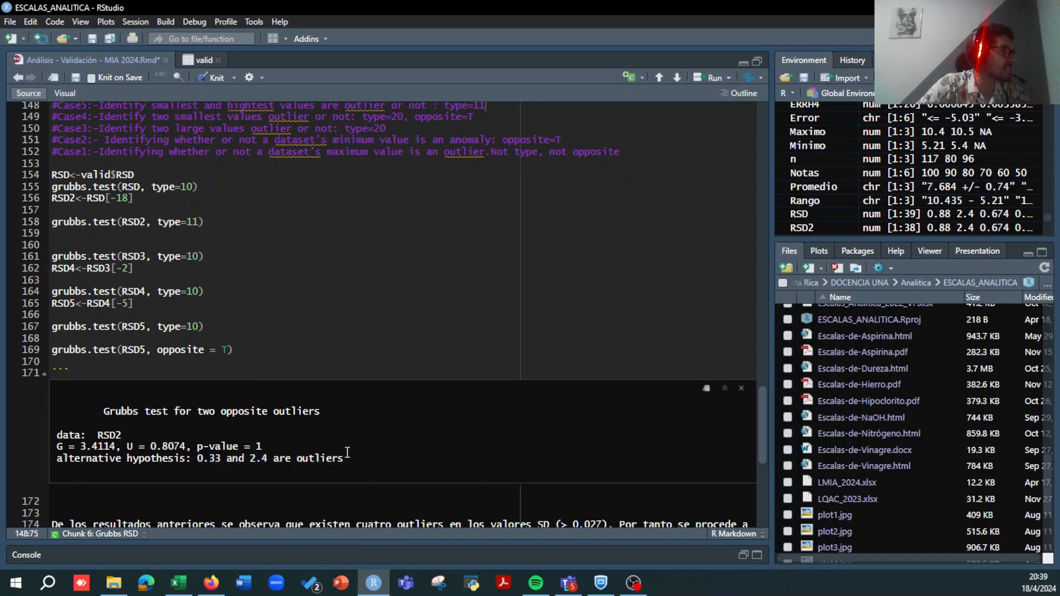
pyautogui.moveTo(348, 448); pyautogui.dragTo(303, 458)
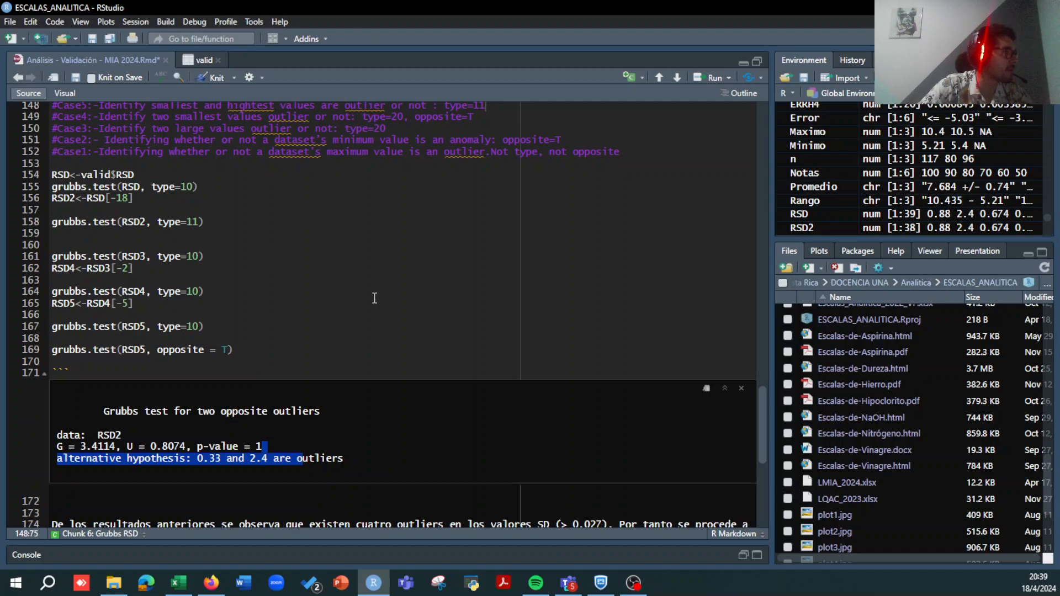
pyautogui.scroll(1, 374, 297)
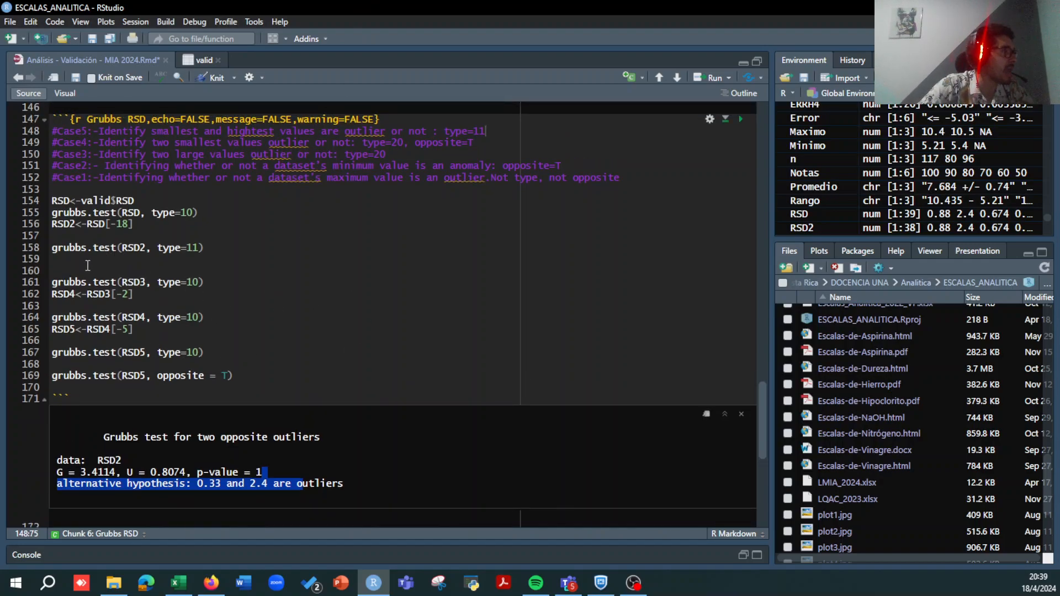
# Step: Delete the remaining RSD3, RSD4 and RSD5 test and assignment lines from the Grubbs RSD chunk
pyautogui.moveTo(52, 275); pyautogui.dragTo(294, 375)
pyautogui.press('BackSpace')
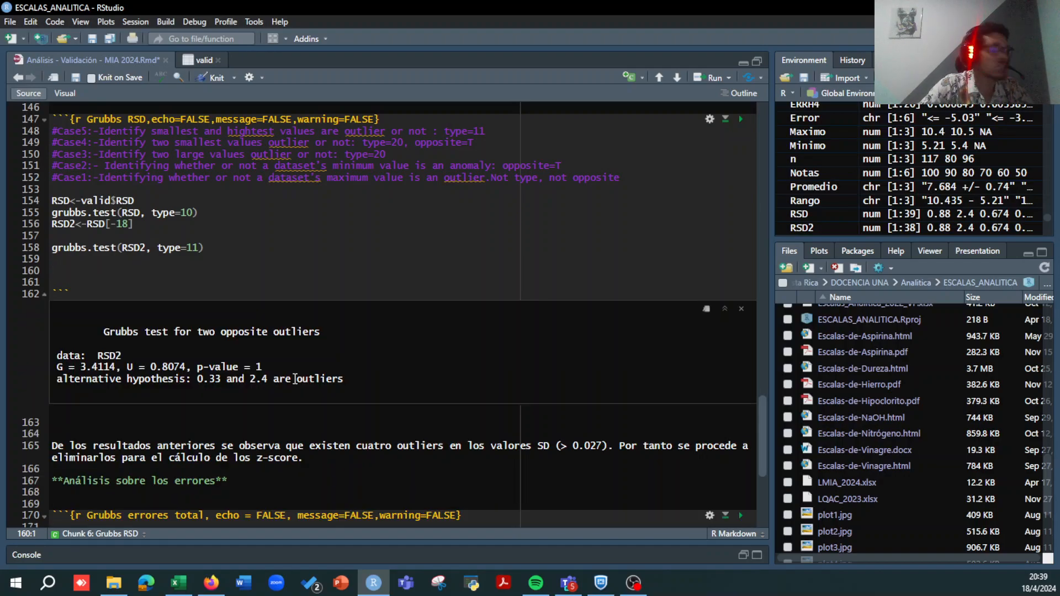
pyautogui.press('BackSpace')
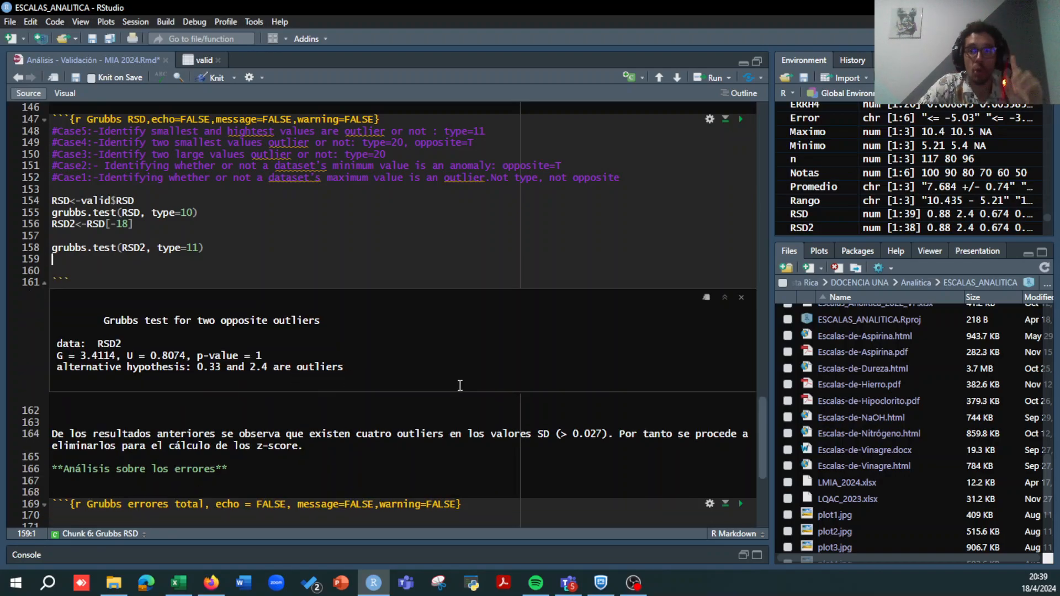
pyautogui.scroll(-5, 143, 343)
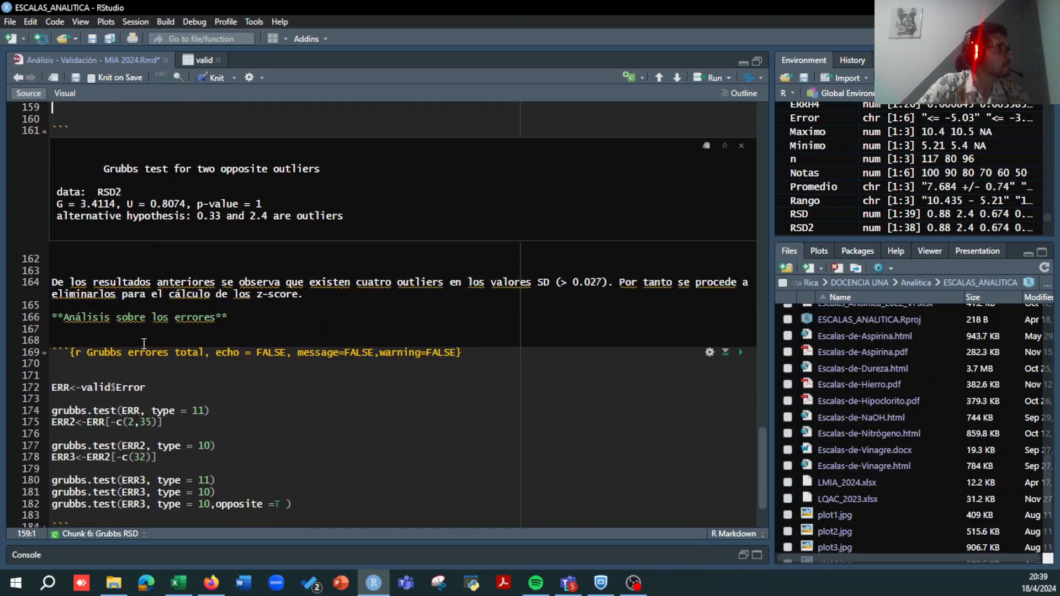
# Step: In the RSD conclusion paragraph, replace "existen cuatro" before outliers with "existe solo un"
pyautogui.click(170, 282)
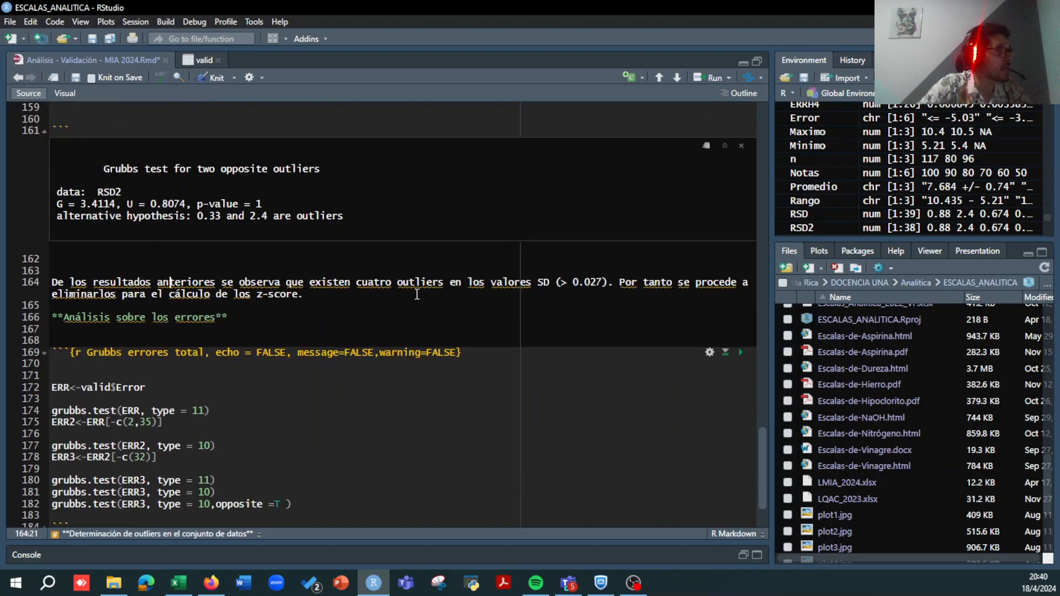
pyautogui.moveTo(356, 282); pyautogui.dragTo(393, 282)
pyautogui.press('BackSpace')
pyautogui.press('BackSpace')
pyautogui.press('BackSpace')
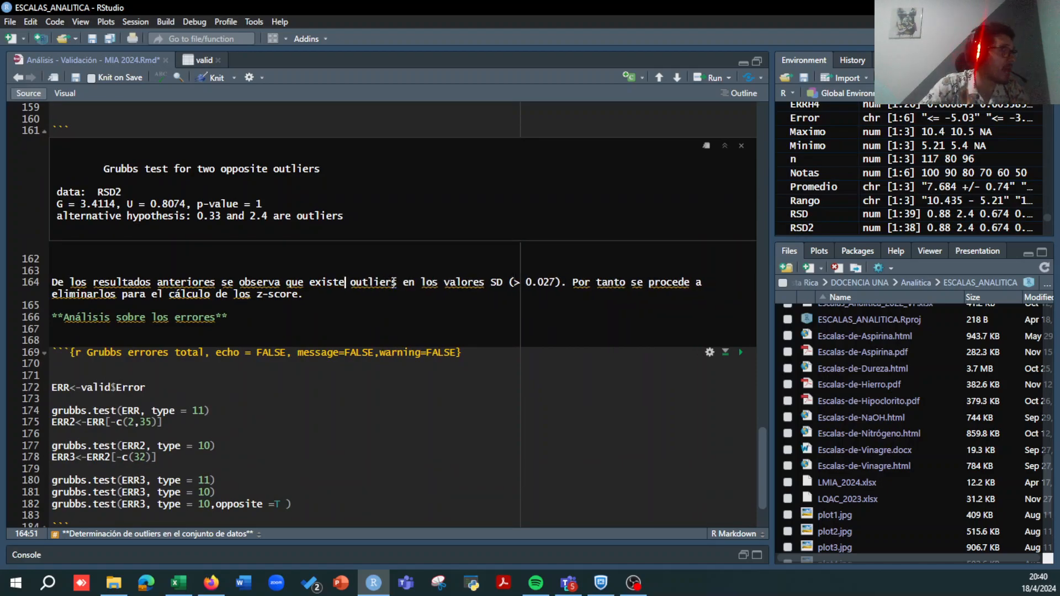
pyautogui.write('solo un')
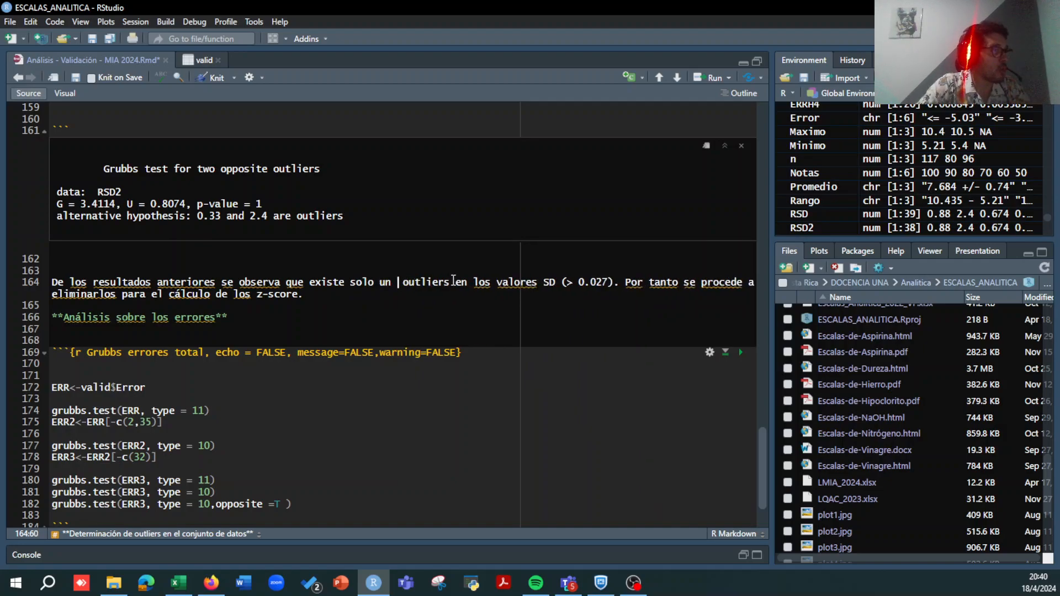
# Step: Replace the parenthesized SD threshold in the conclusion paragraph with the single value 6.38, without the greater-than sign
pyautogui.click(605, 282)
pyautogui.press('BackSpace')
pyautogui.press('BackSpace')
pyautogui.press('BackSpace')
pyautogui.press('BackSpace')
pyautogui.press('BackSpace')
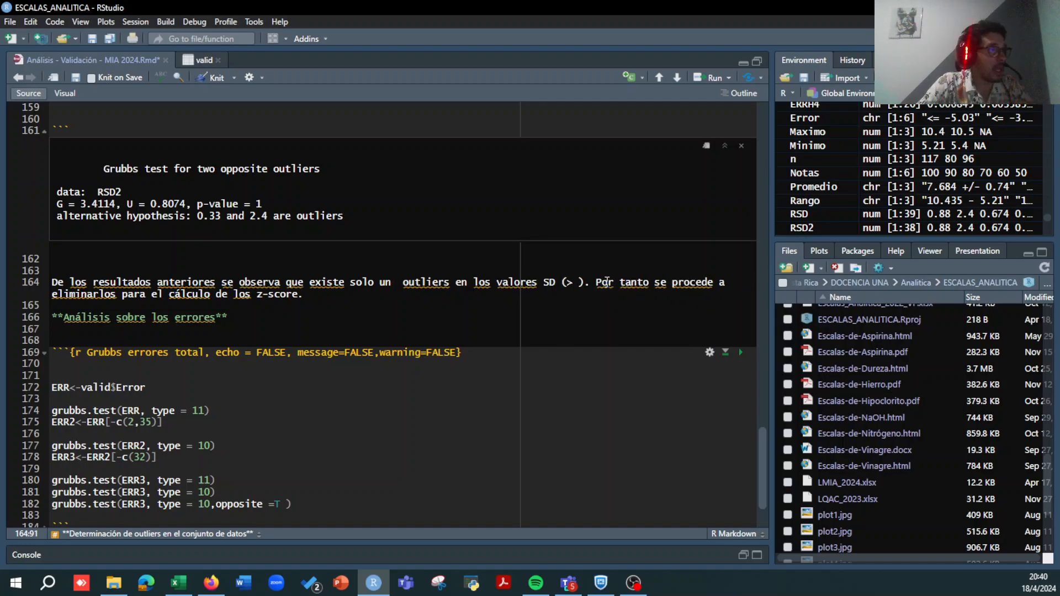
pyautogui.press('BackSpace')
pyautogui.write('6.38')
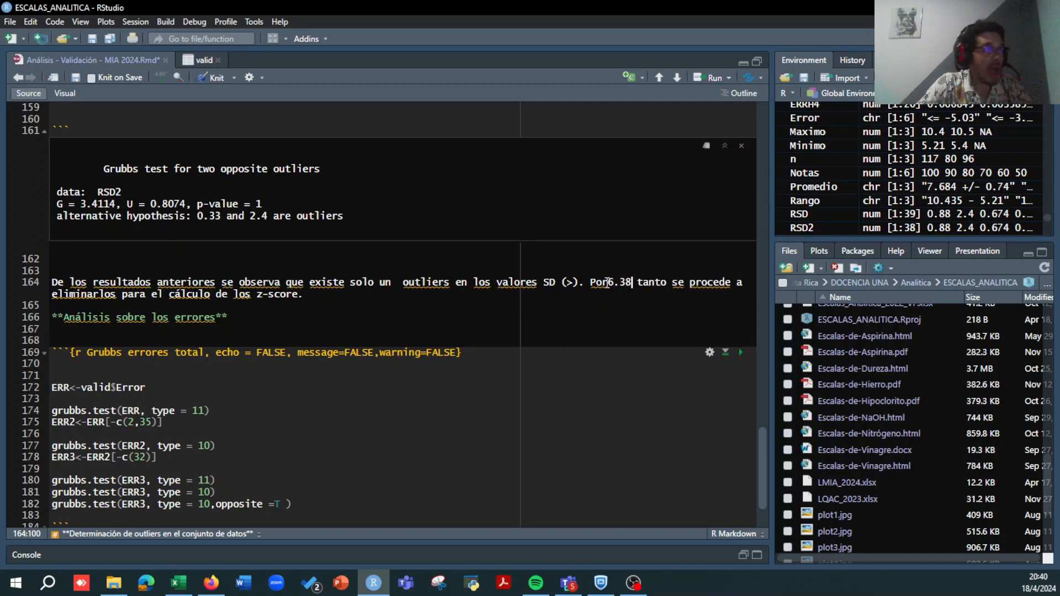
pyautogui.hotkey('ctrl', 'z')
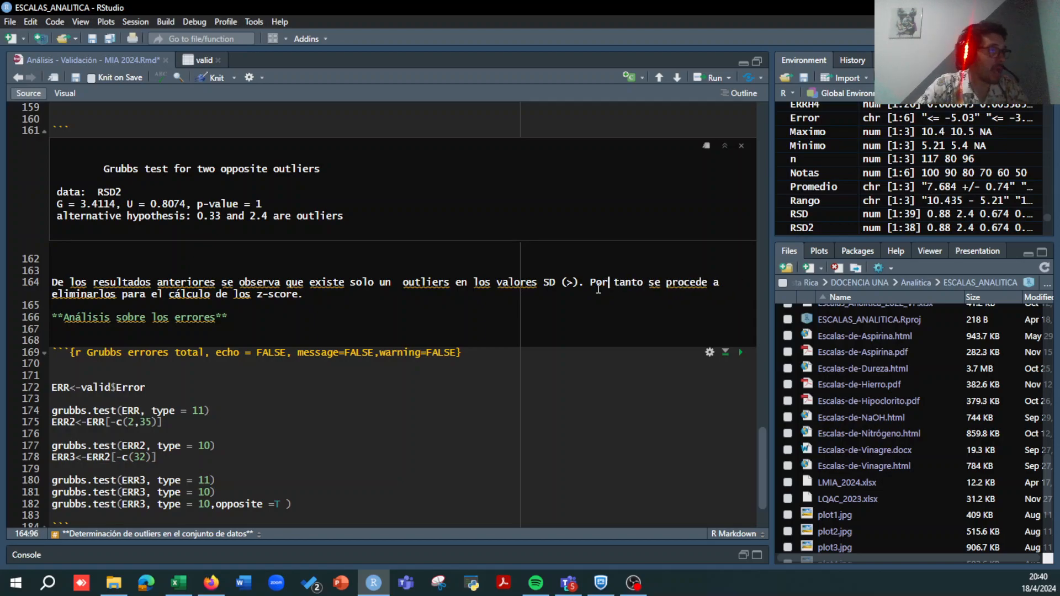
pyautogui.click(571, 282)
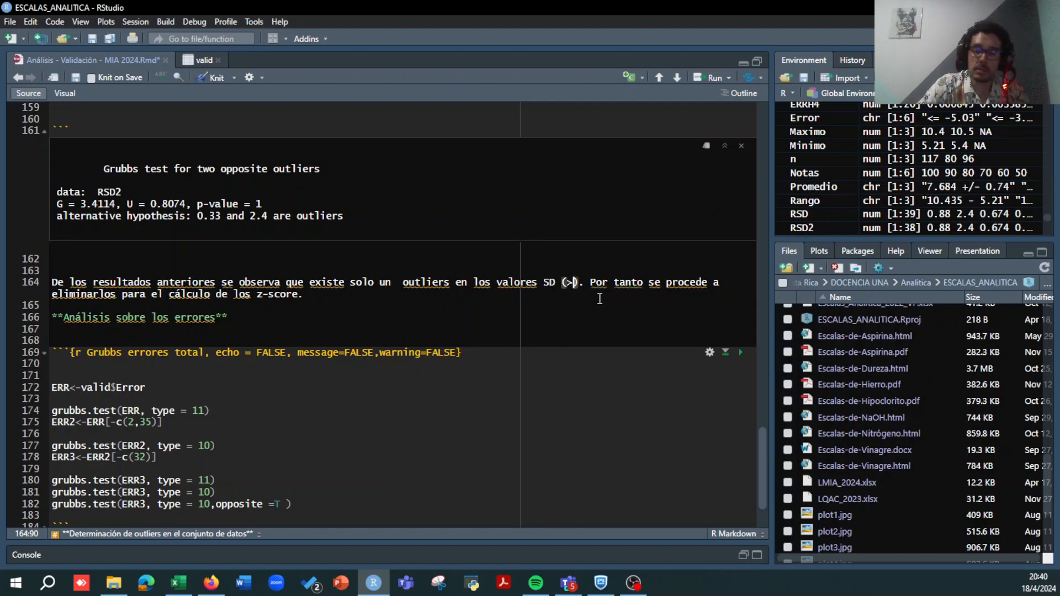
pyautogui.write('.38')
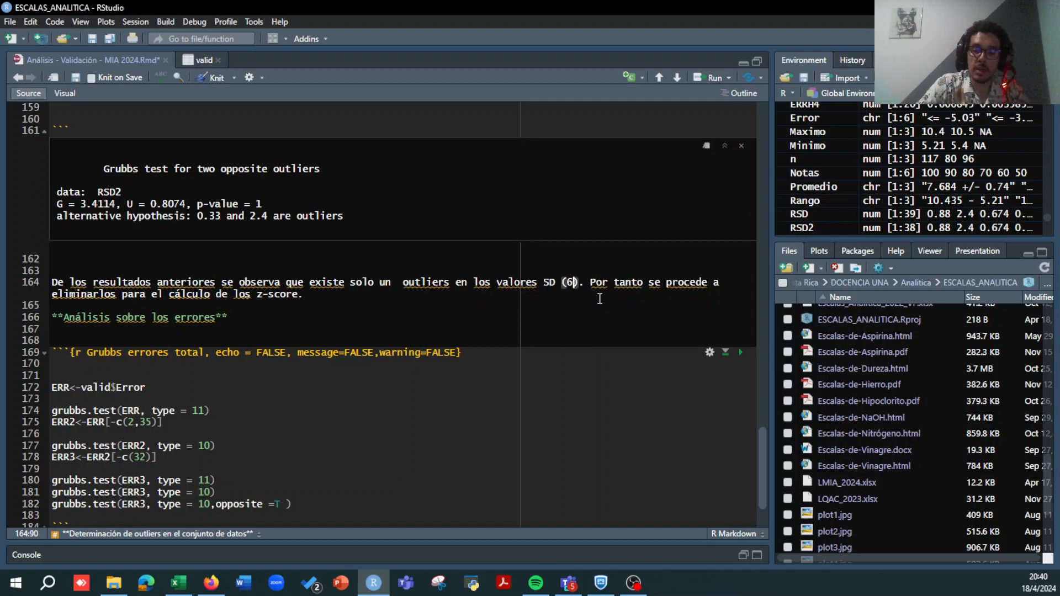
pyautogui.click(664, 295)
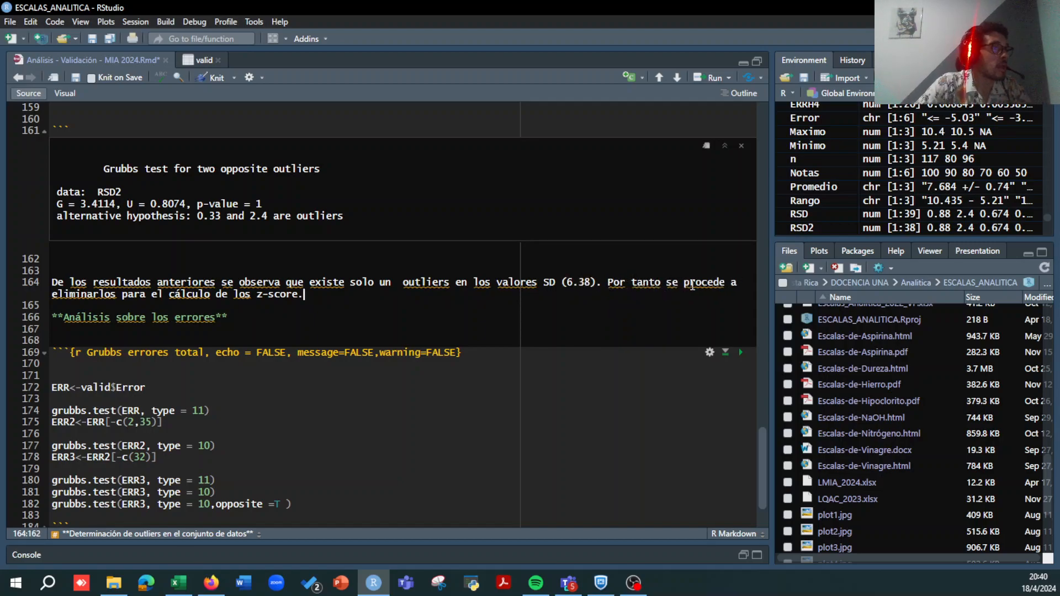
# Step: Change "eliminarlos" to "eliminarlo" in the conclusion paragraph and remove one blank line between the RSD chunk and that paragraph
pyautogui.click(122, 295)
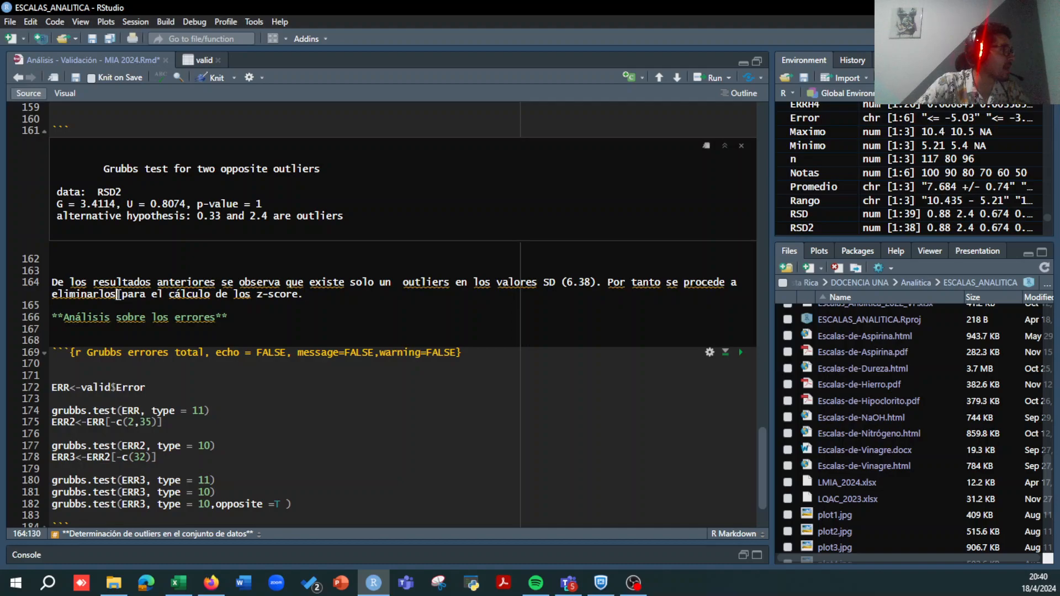
pyautogui.press('BackSpace')
pyautogui.press('BackSpace')
pyautogui.write('o')
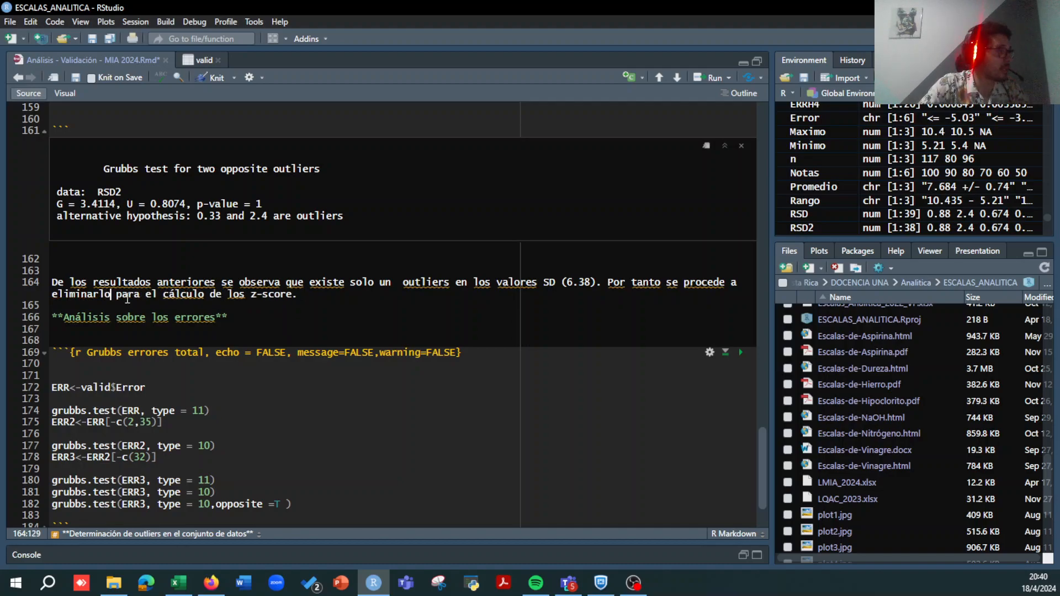
pyautogui.click(298, 295)
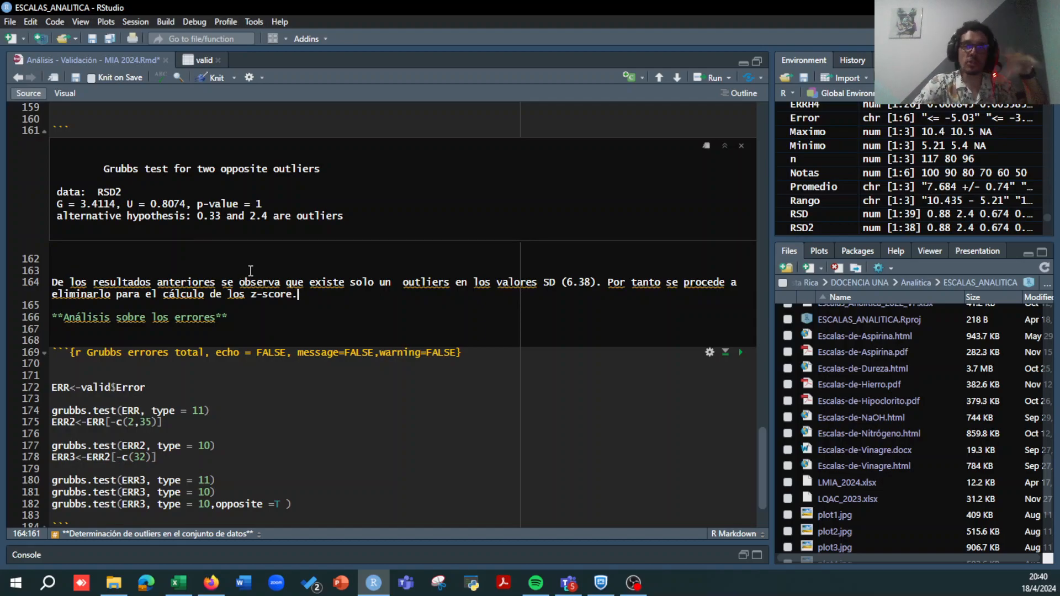
pyautogui.click(62, 263)
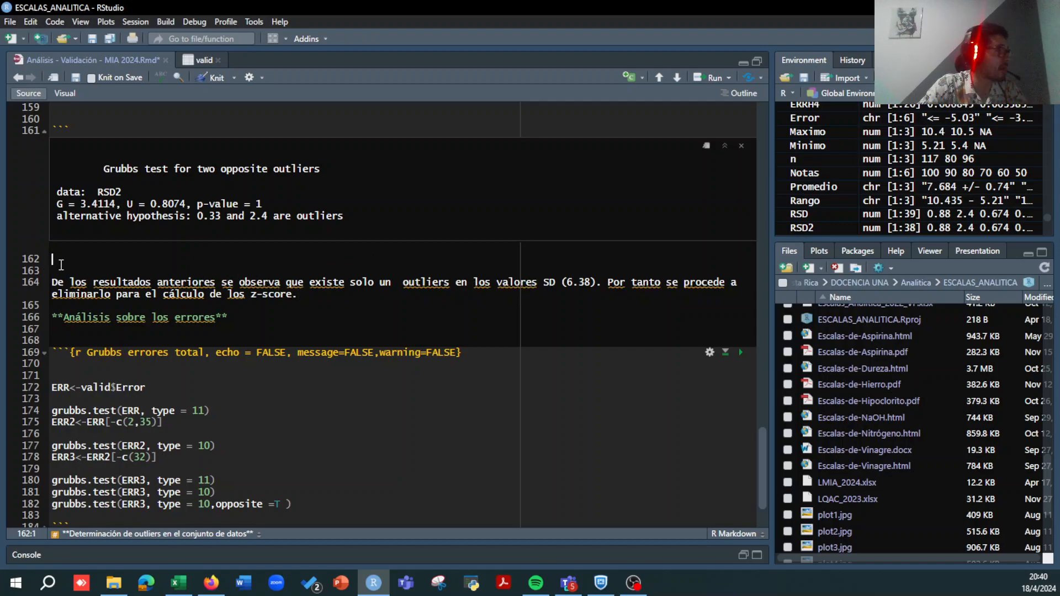
pyautogui.press('BackSpace')
# Step: Run the ERR<-valid$Error assignment in the Grubbs errores total chunk
pyautogui.scroll(-1, 171, 286)
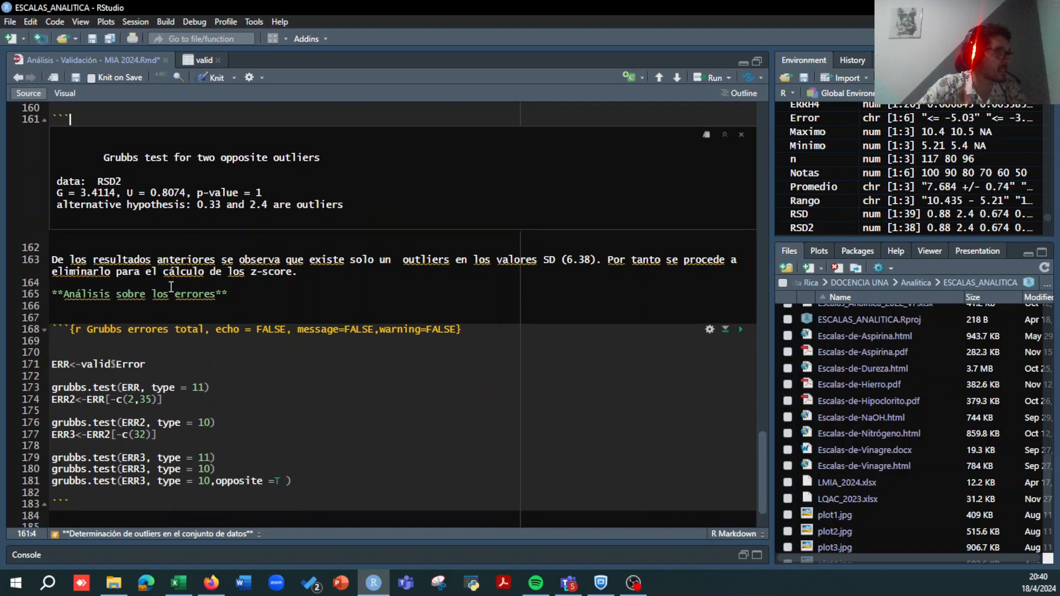
pyautogui.scroll(-3, 171, 286)
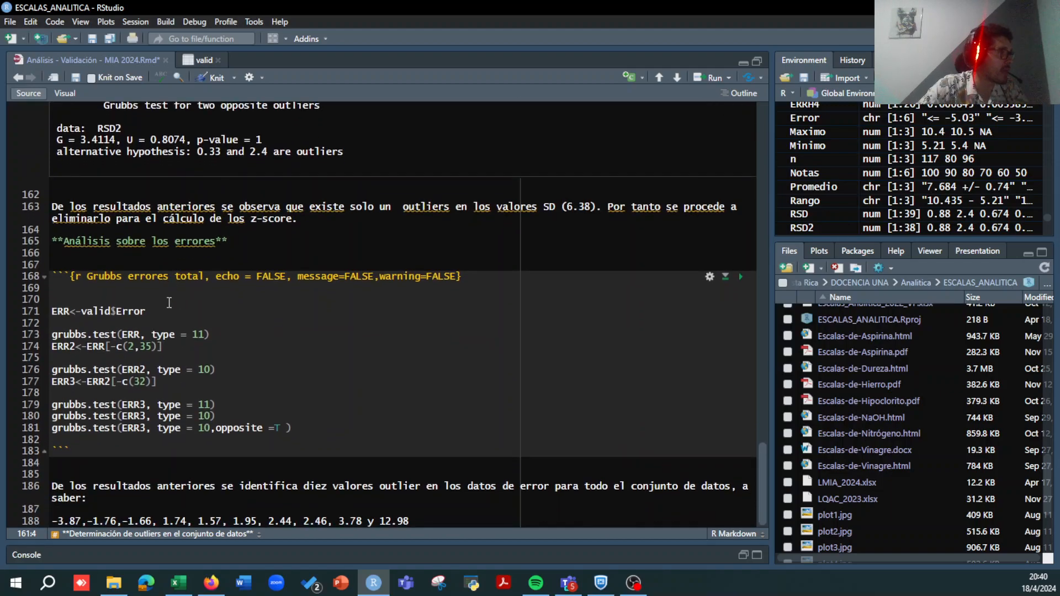
pyautogui.click(70, 309)
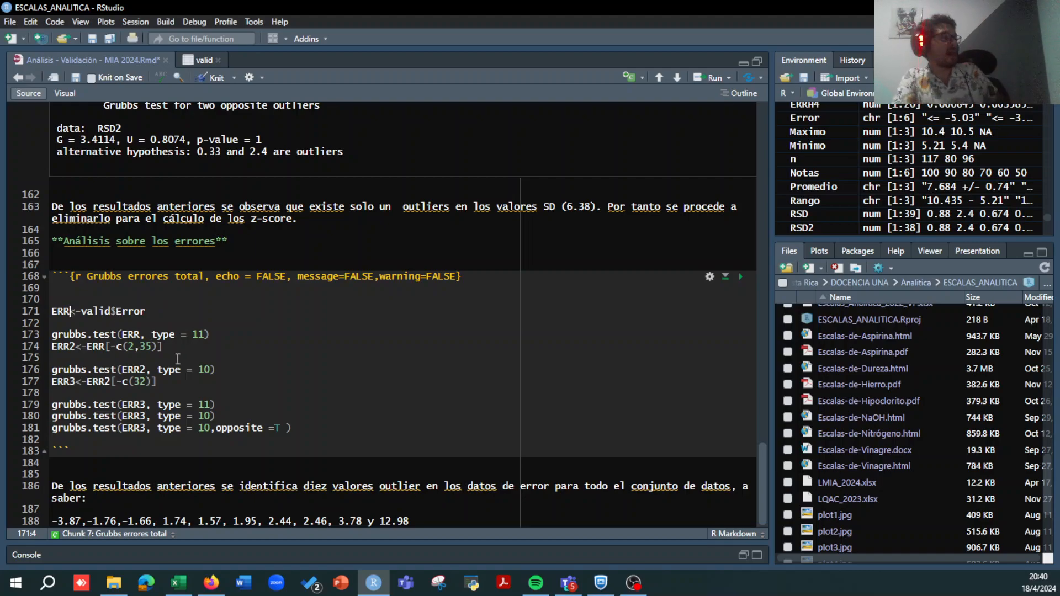
pyautogui.click(156, 313)
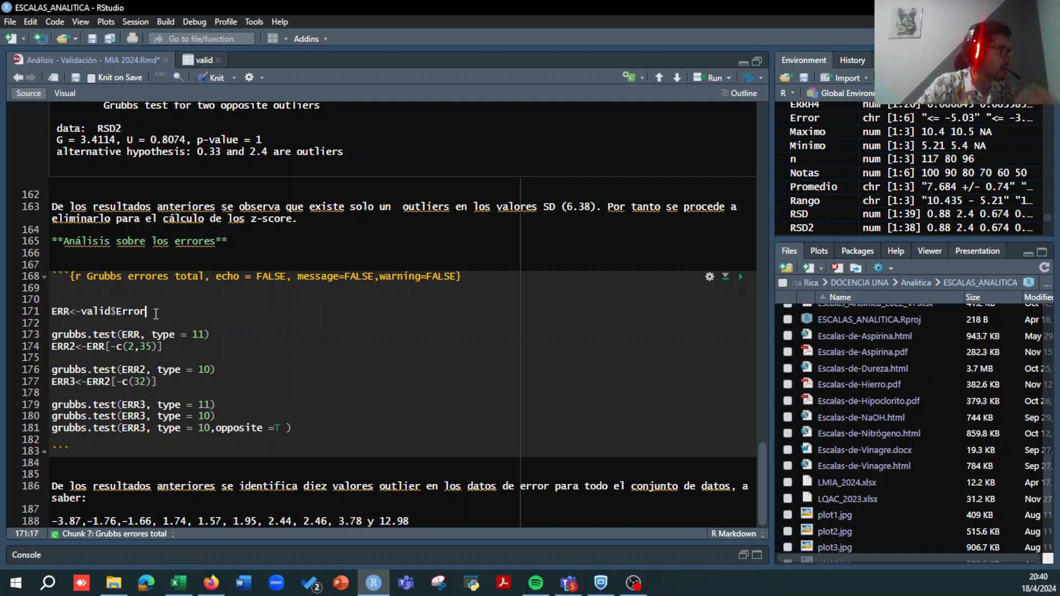
pyautogui.hotkey('ctrl', 'Return')
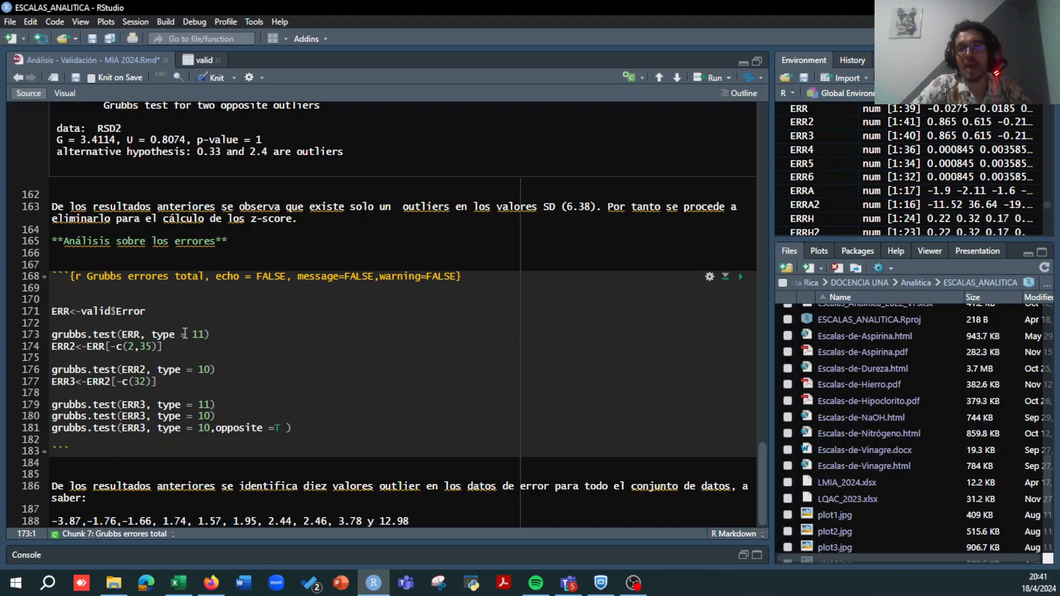
# Step: Run the type = 11 Grubbs test on ERR and check its p-value
pyautogui.click(212, 335)
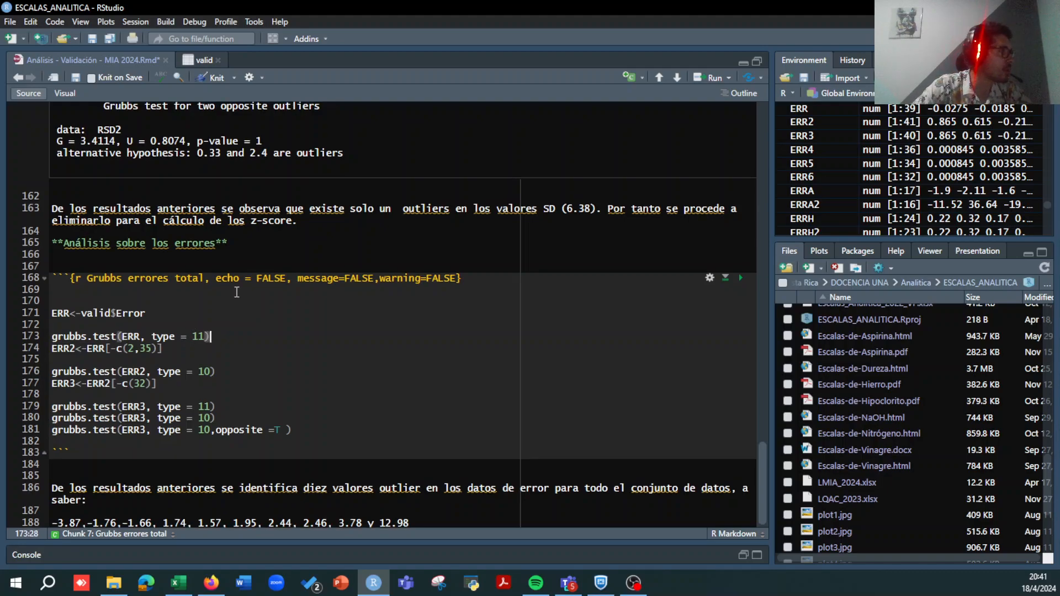
pyautogui.scroll(5, 236, 292)
pyautogui.moveTo(492, 245); pyautogui.dragTo(445, 245)
pyautogui.scroll(-5, 266, 241)
pyautogui.scroll(-3, 266, 241)
pyautogui.click(205, 354)
pyautogui.hotkey('ctrl', 'Return')
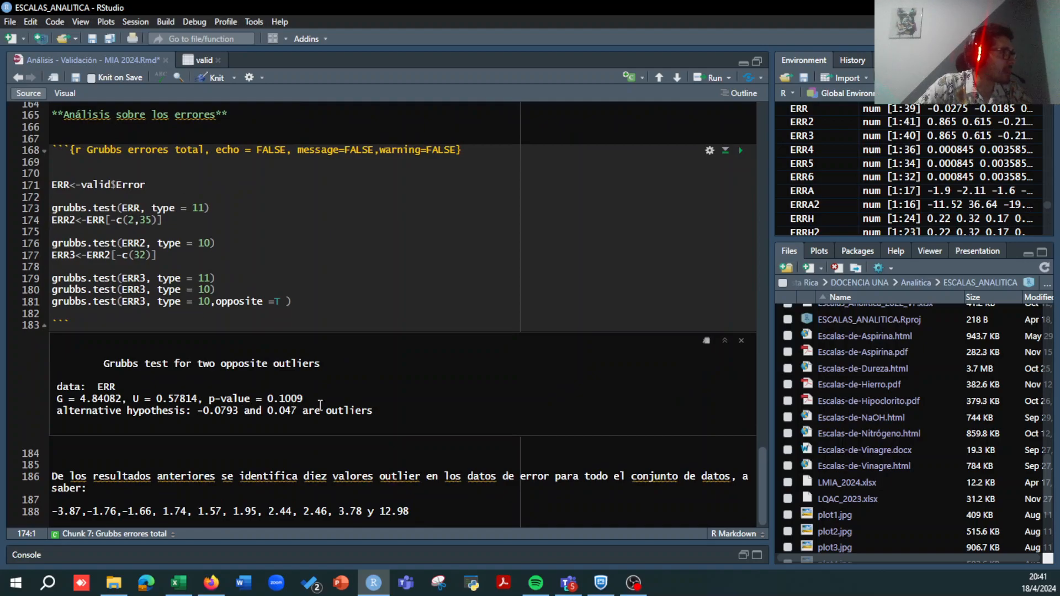
pyautogui.moveTo(320, 399); pyautogui.dragTo(200, 398)
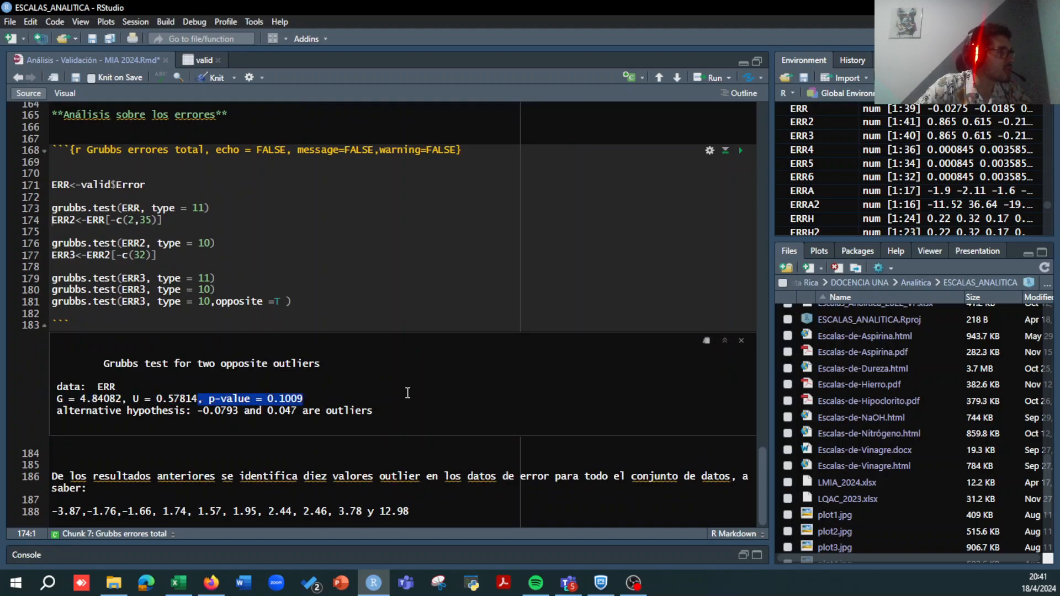
pyautogui.click(407, 393)
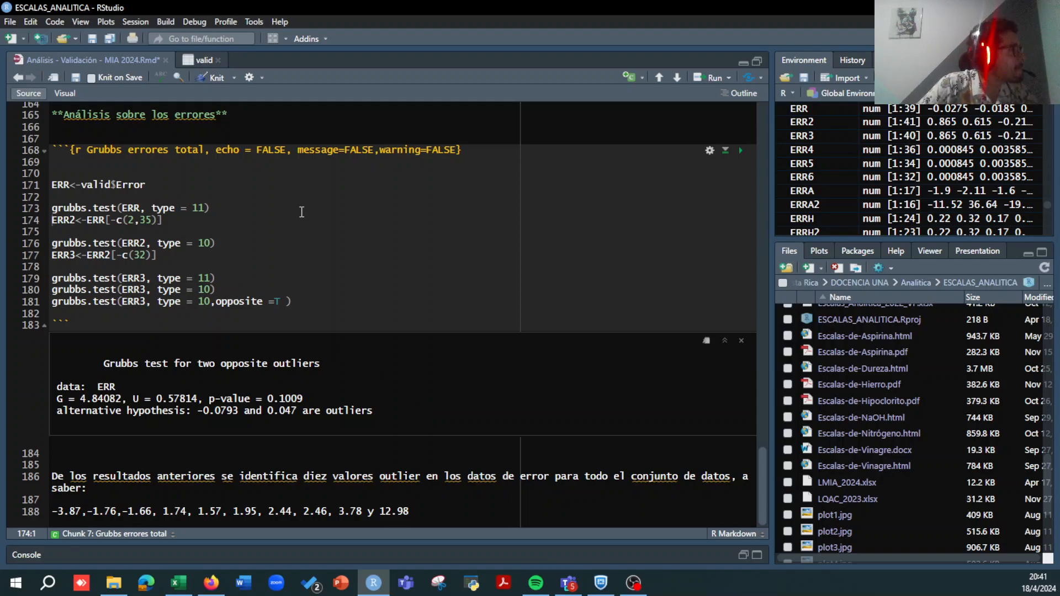
# Step: Change the Grubbs test on ERR to type = 10 and run it
pyautogui.scroll(1, 299, 215)
pyautogui.click(205, 232)
pyautogui.press('BackSpace')
pyautogui.write('0')
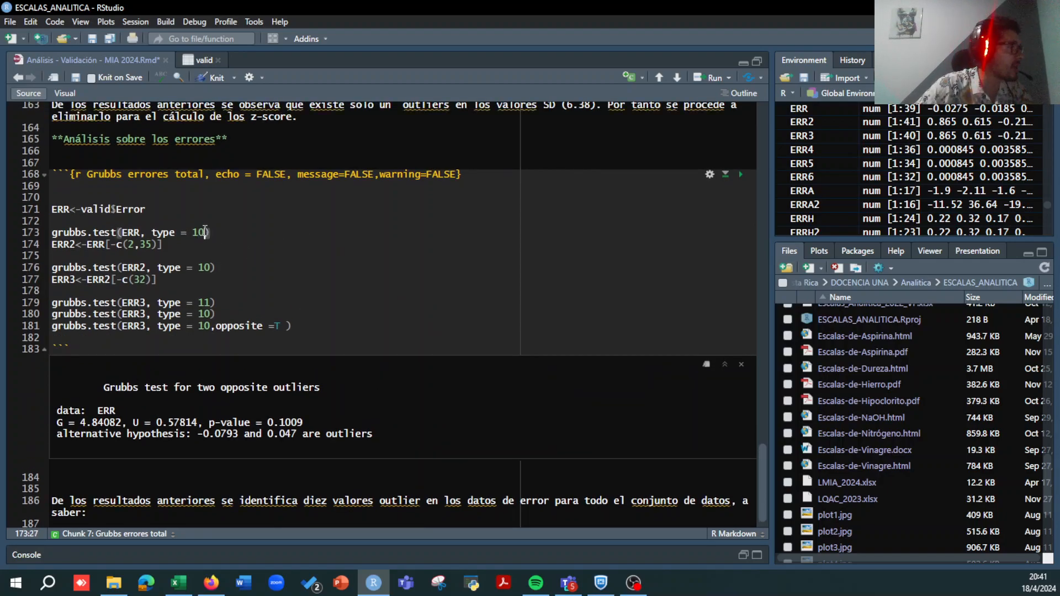
pyautogui.hotkey('ctrl', 'Return')
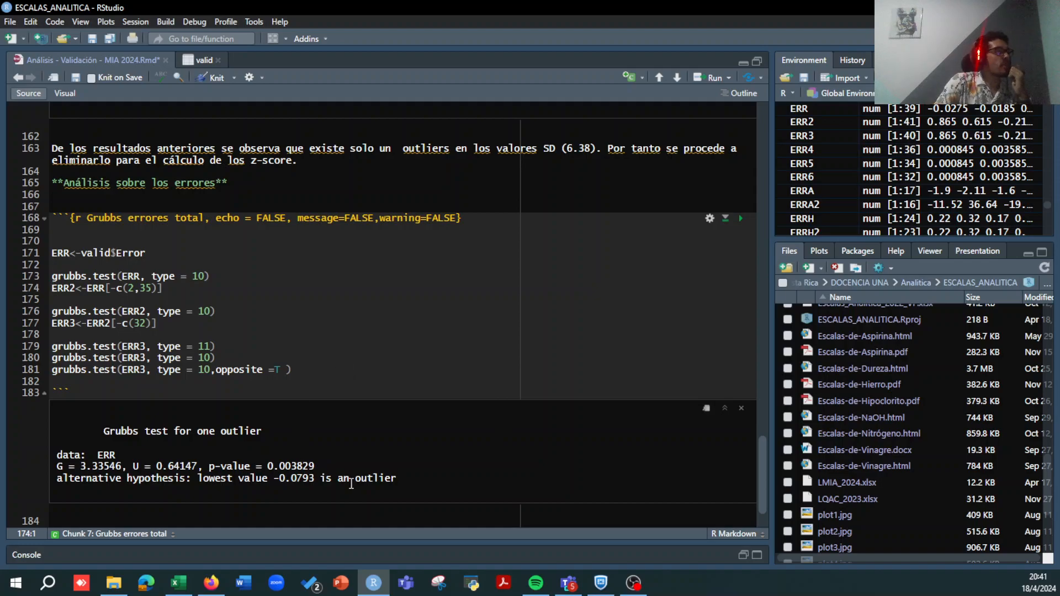
# Step: Check the one-outlier test's p-value and alternative hypothesis, and locate the flagged lowest Error value in the valid data table
pyautogui.moveTo(328, 469); pyautogui.dragTo(241, 469)
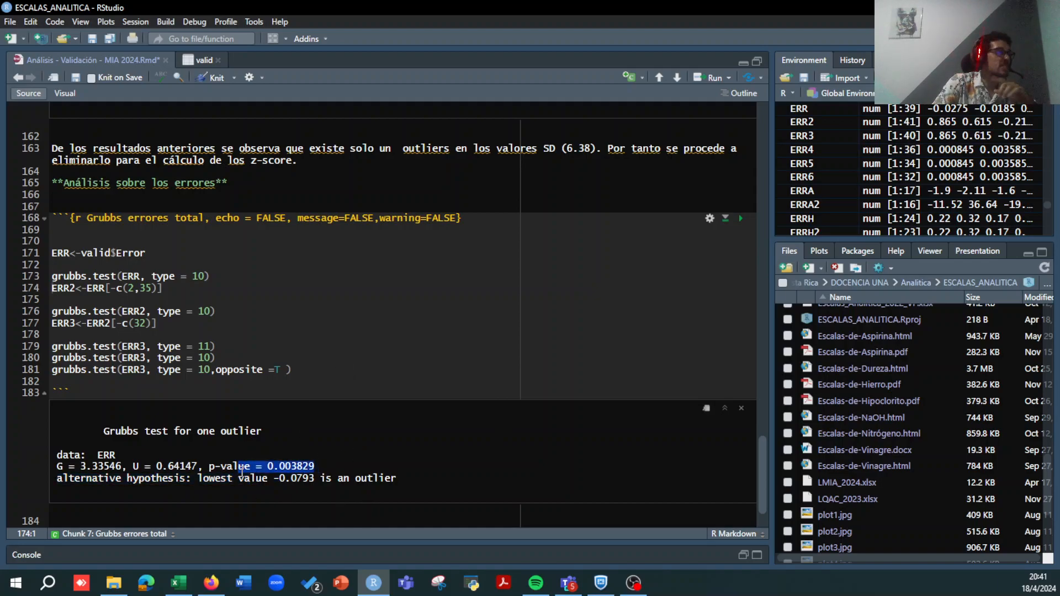
pyautogui.click(137, 473)
pyautogui.moveTo(214, 482); pyautogui.dragTo(400, 489)
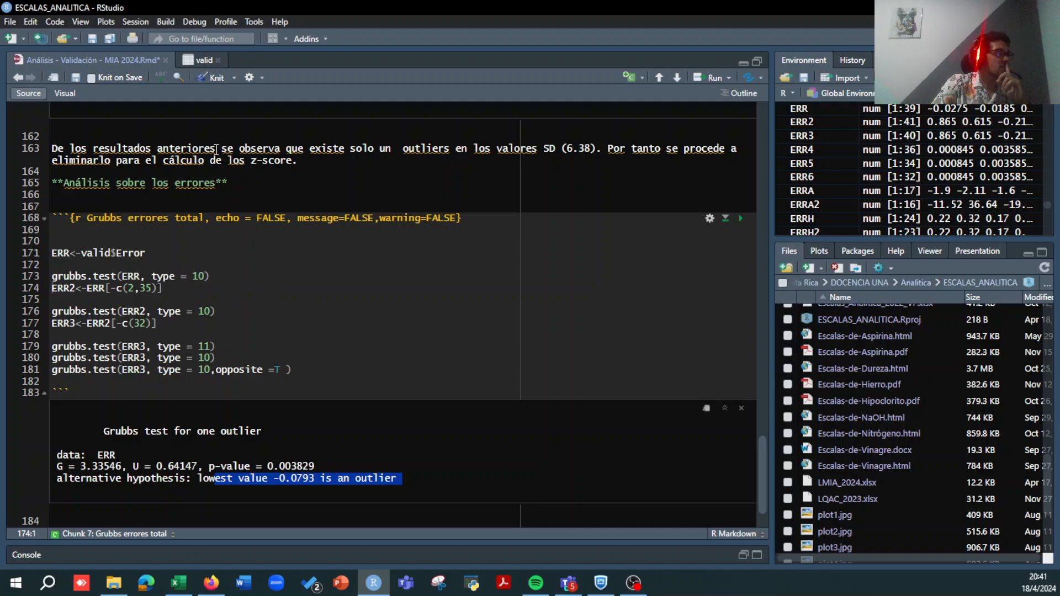
pyautogui.click(200, 59)
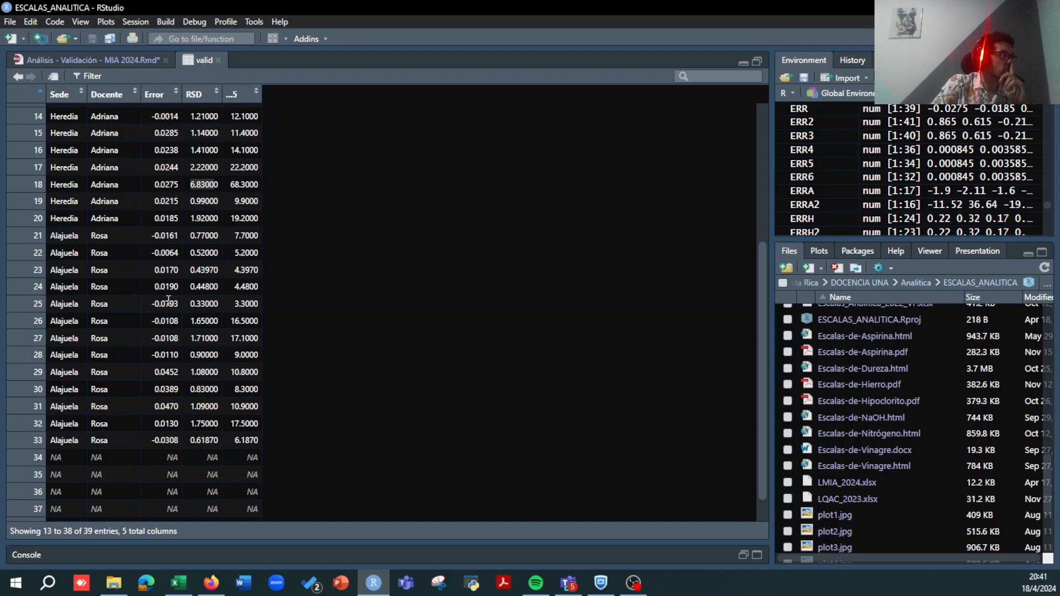
pyautogui.moveTo(60, 304); pyautogui.dragTo(175, 305)
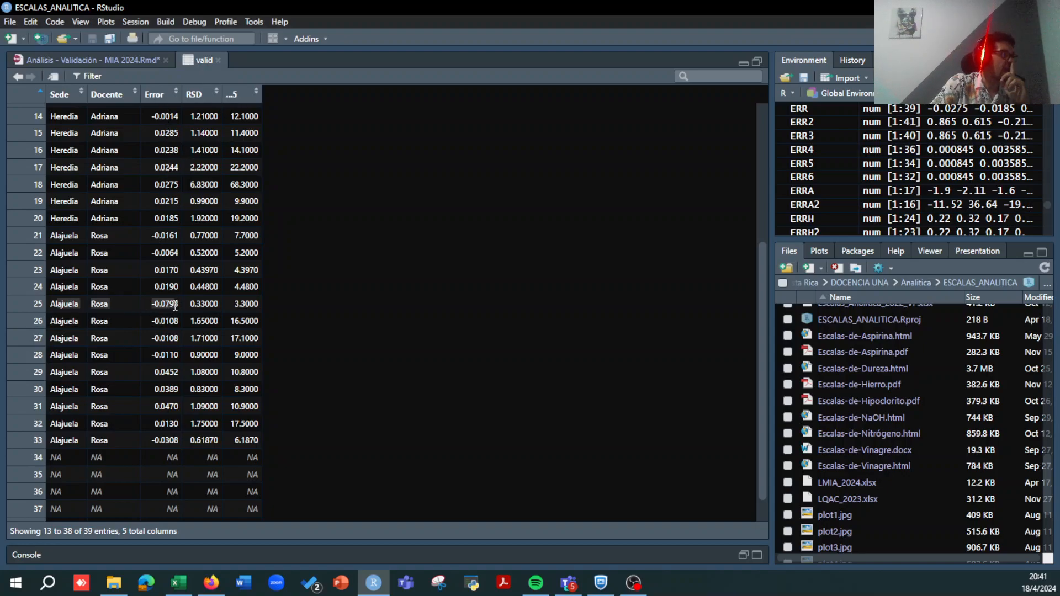
# Step: Back in the R Markdown script, change the ERR2 assignment to ERR2<-ERR[-25] and run it
pyautogui.click(123, 59)
pyautogui.click(152, 288)
pyautogui.press('BackSpace')
pyautogui.press('BackSpace')
pyautogui.press('BackSpace')
pyautogui.press('BackSpace')
pyautogui.press('BackSpace')
pyautogui.press('BackSpace')
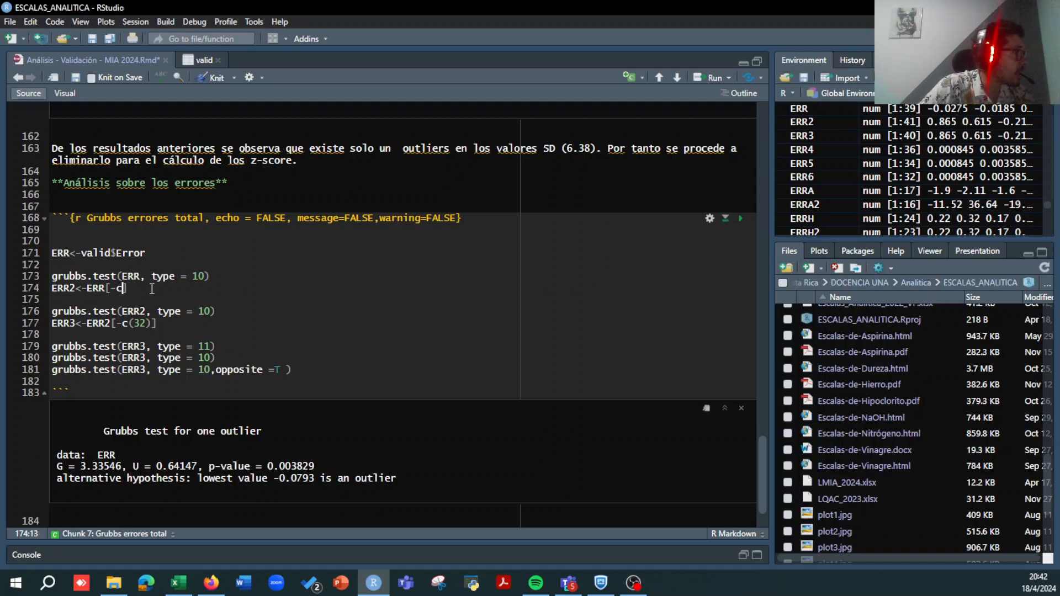
pyautogui.write('25')
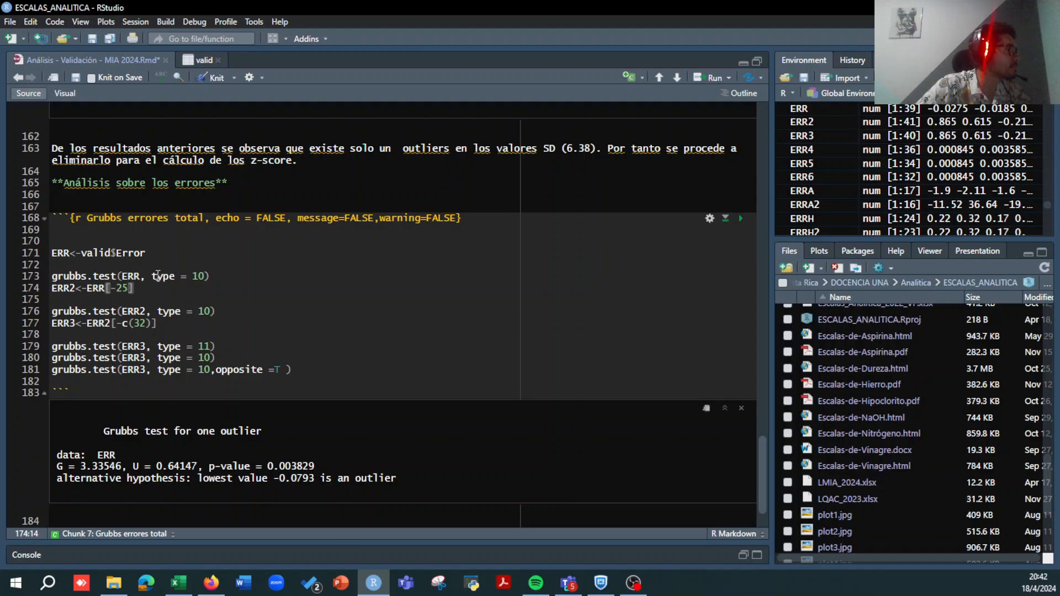
pyautogui.scroll(10, 158, 275)
pyautogui.scroll(-5, 158, 275)
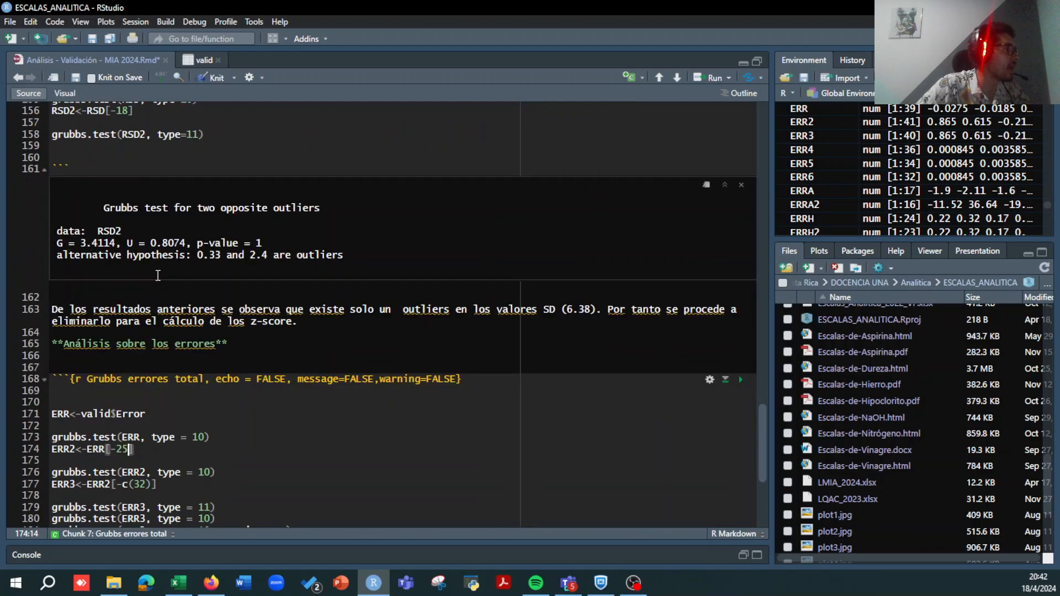
pyautogui.scroll(-3, 158, 276)
pyautogui.click(138, 363)
pyautogui.click(69, 363)
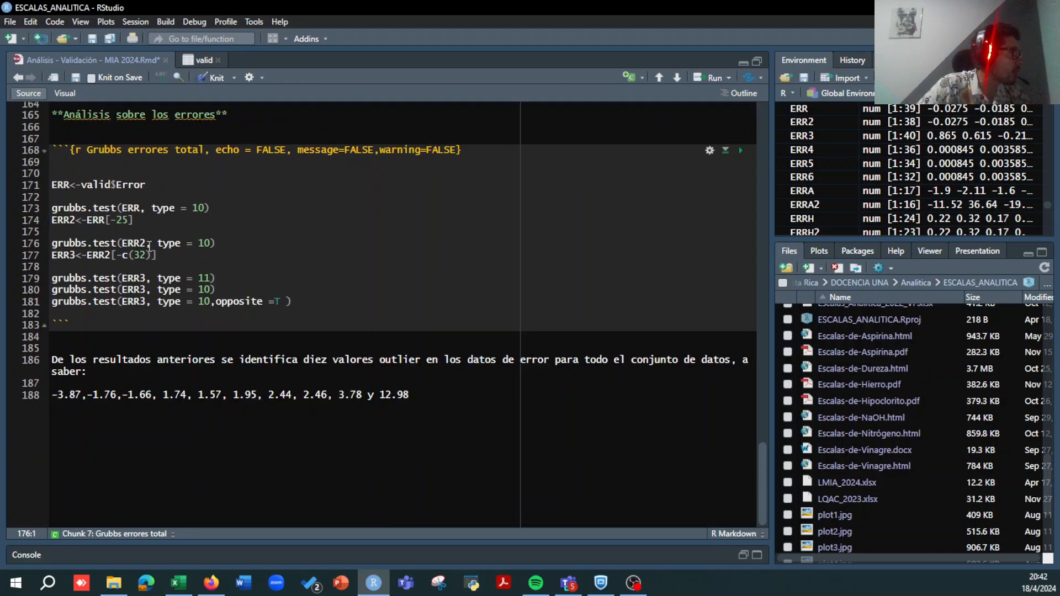
# Step: Run the type = 10 Grubbs test on ERR2 and check its p-value
pyautogui.click(151, 243)
pyautogui.click(230, 243)
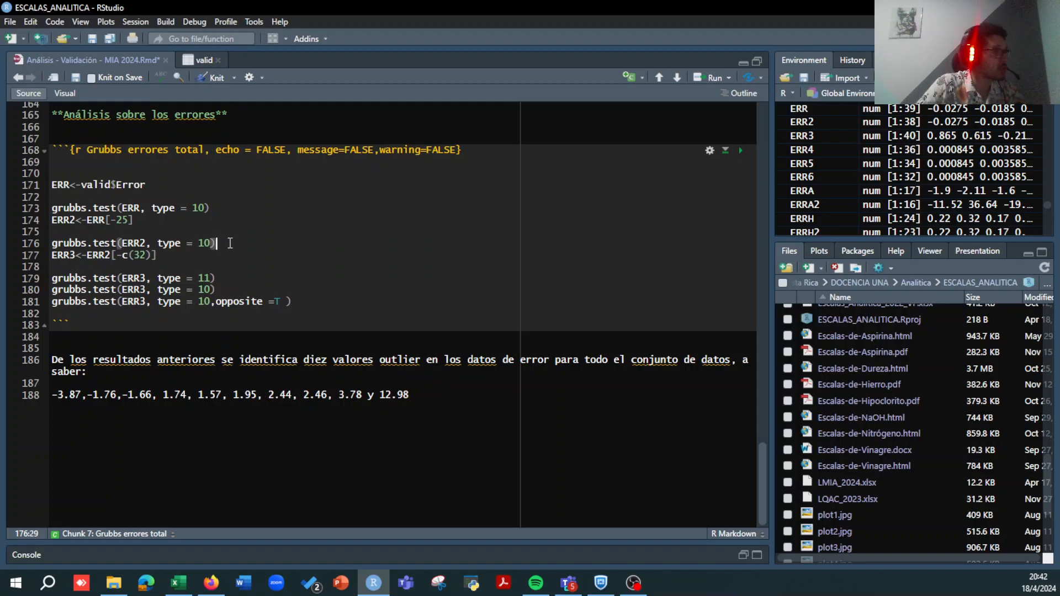
pyautogui.hotkey('ctrl', 'Return')
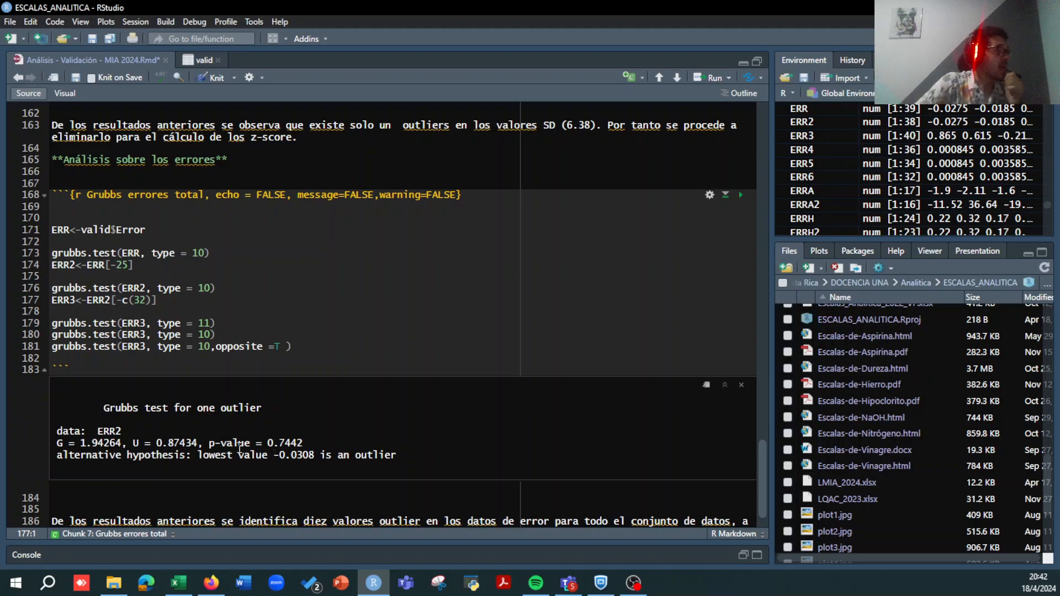
pyautogui.moveTo(233, 443); pyautogui.dragTo(208, 443)
pyautogui.click(320, 439)
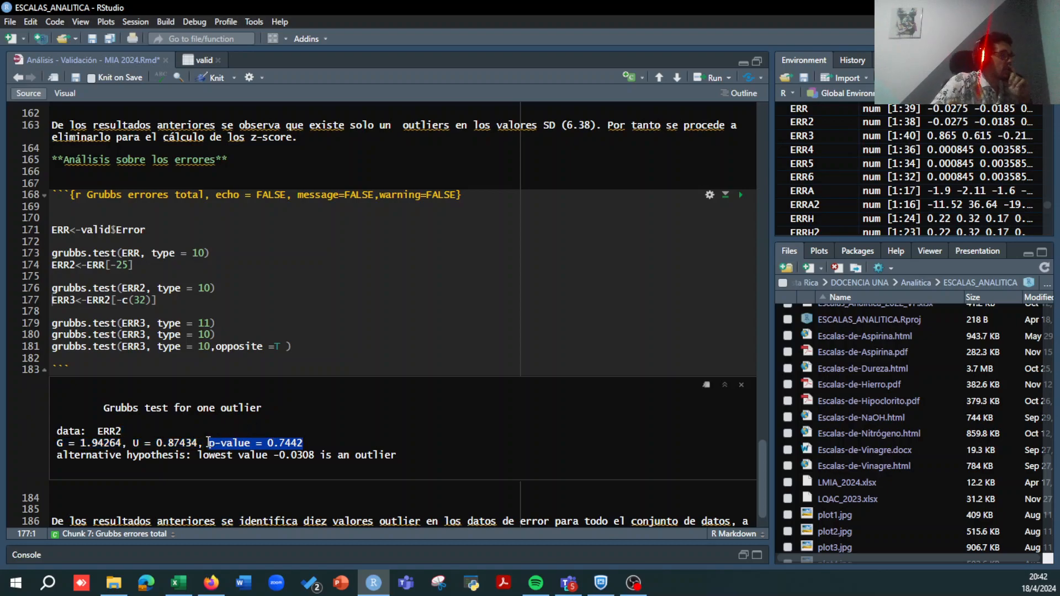
# Step: Check the alternative hypothesis of the ERR2 Grubbs test, and review the case comments in the Grubbs RSD chunk for the type and opposite options
pyautogui.click(341, 453)
pyautogui.moveTo(273, 454); pyautogui.dragTo(348, 455)
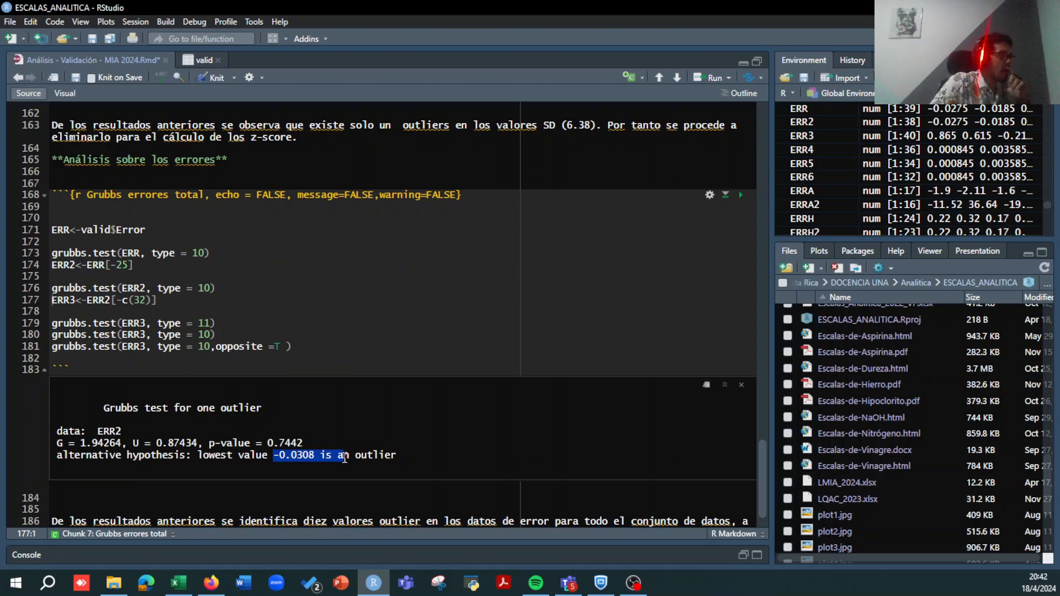
pyautogui.click(209, 289)
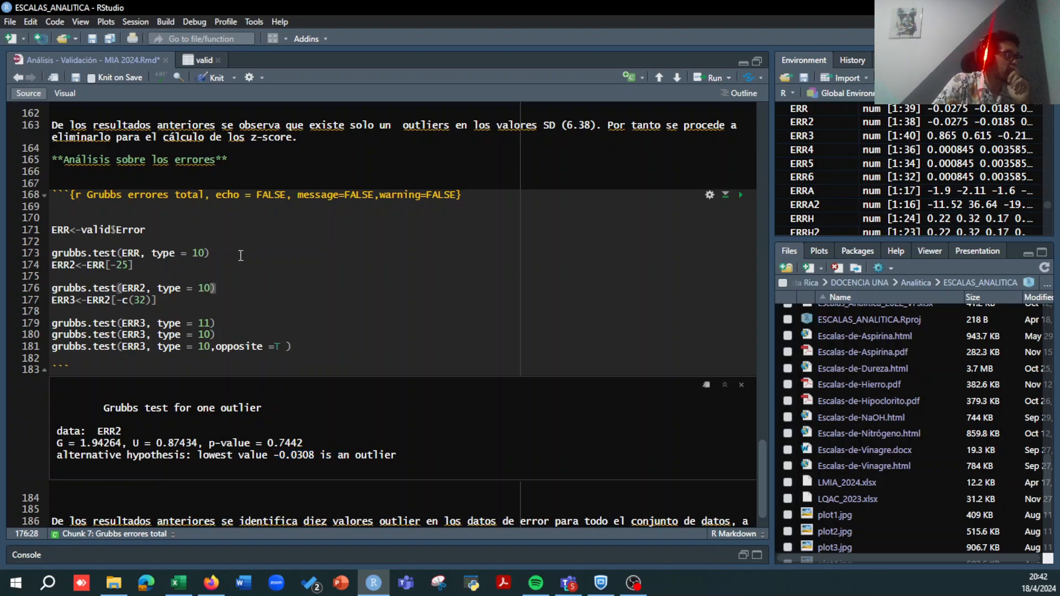
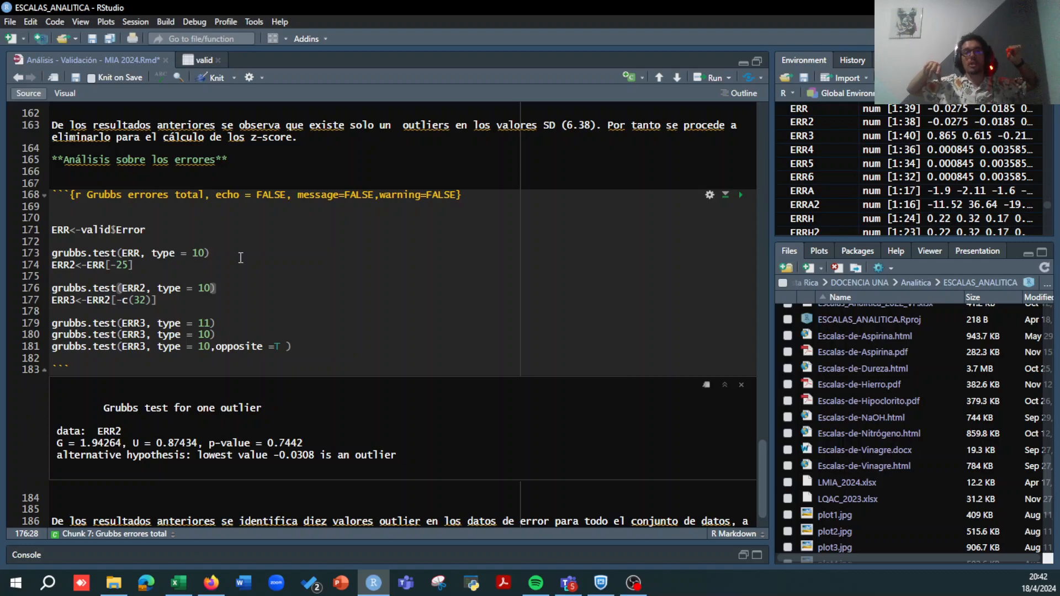
pyautogui.scroll(10, 287, 251)
pyautogui.click(338, 242)
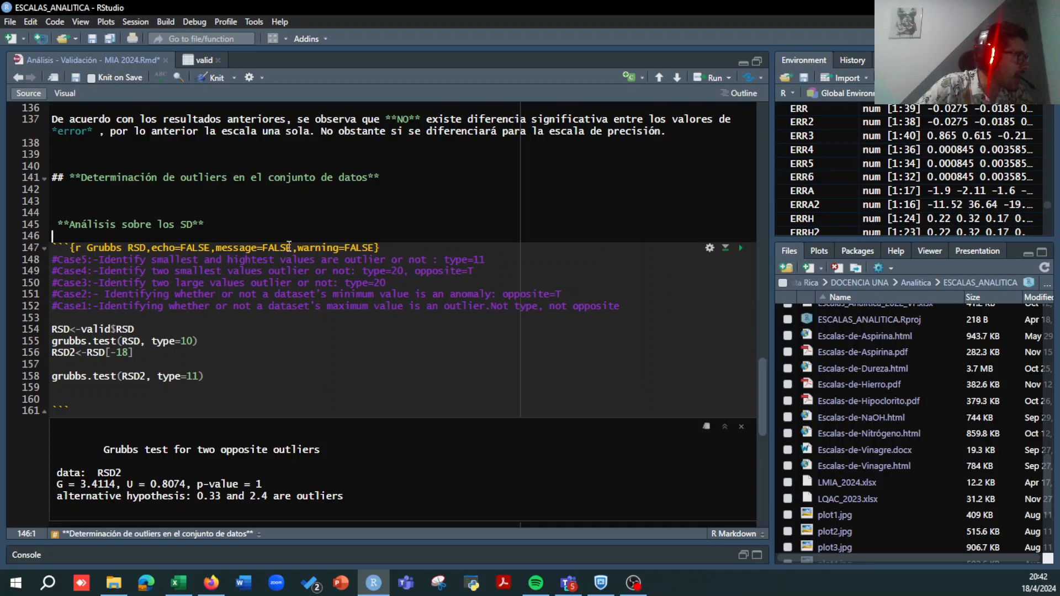
pyautogui.click(398, 271)
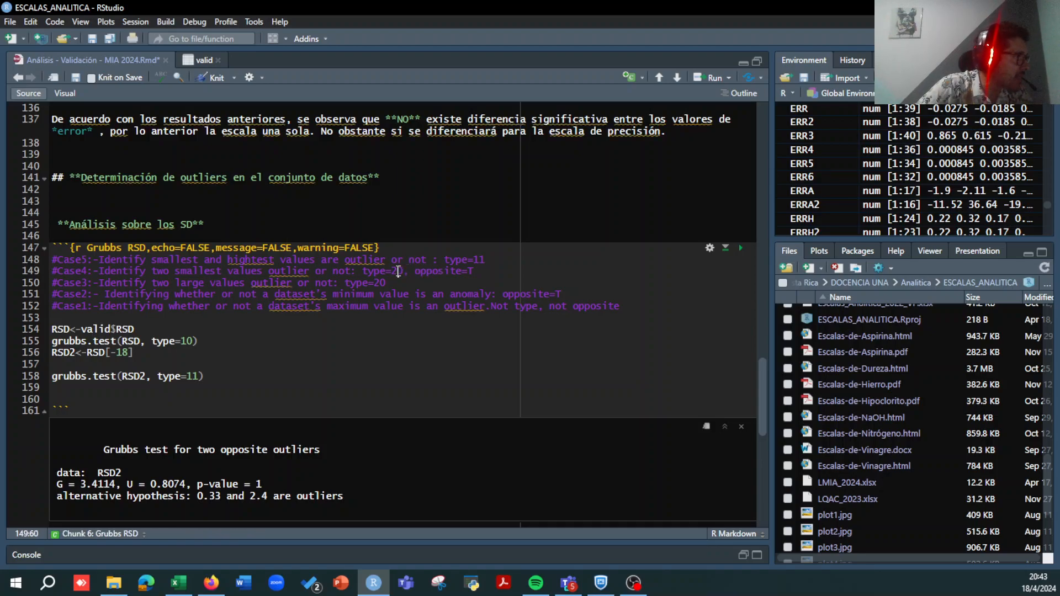
pyautogui.moveTo(457, 271); pyautogui.dragTo(463, 271)
pyautogui.scroll(-10, 450, 246)
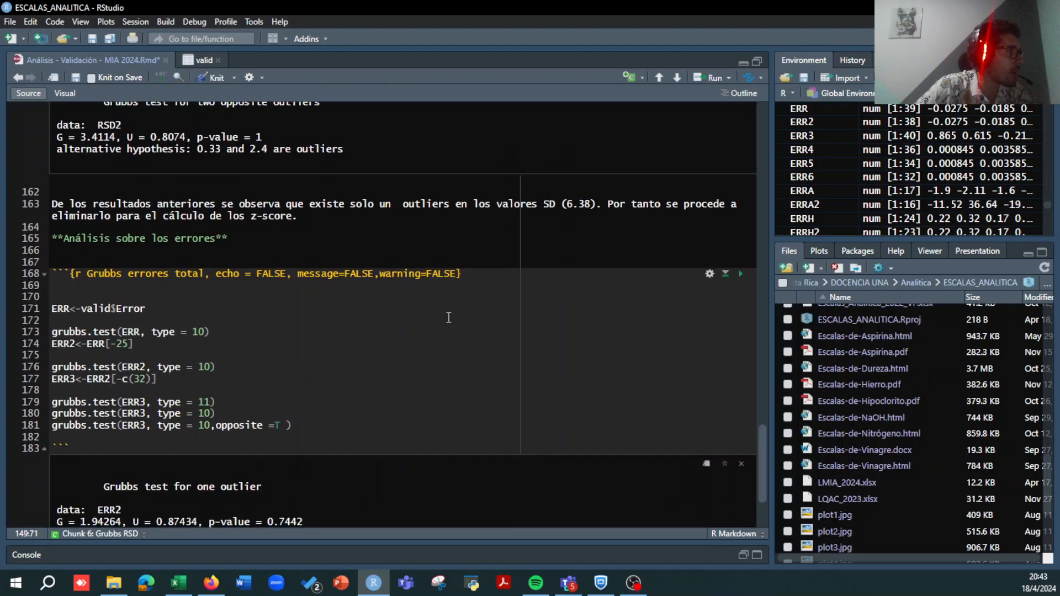
# Step: Add opposite =T to the type = 10 Grubbs test on ERR2, run it and check the p-value
pyautogui.click(198, 355)
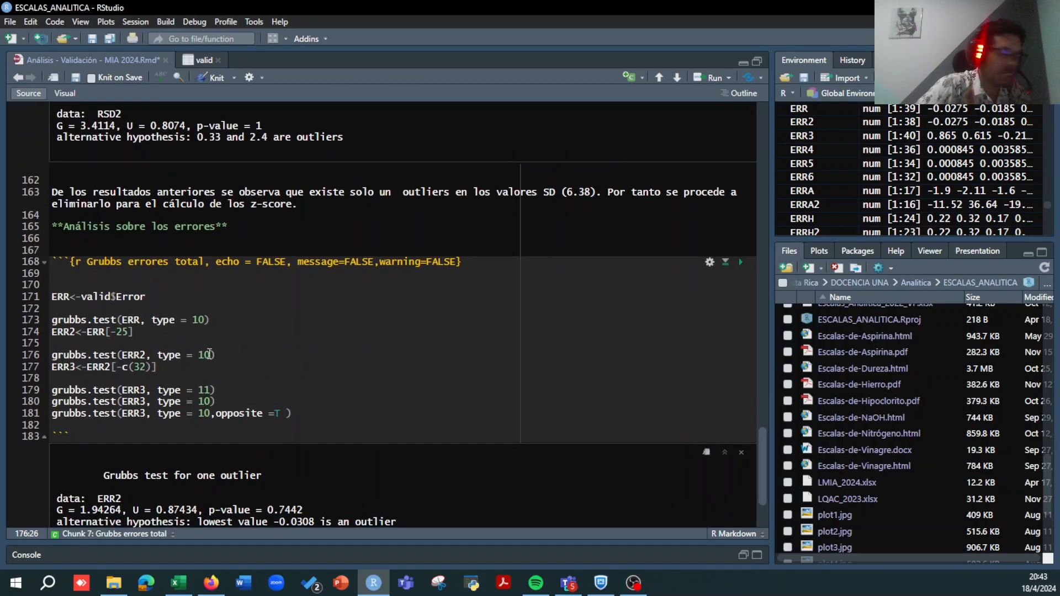
pyautogui.scroll(-3, 209, 354)
pyautogui.hotkey('ctrl', 'Return')
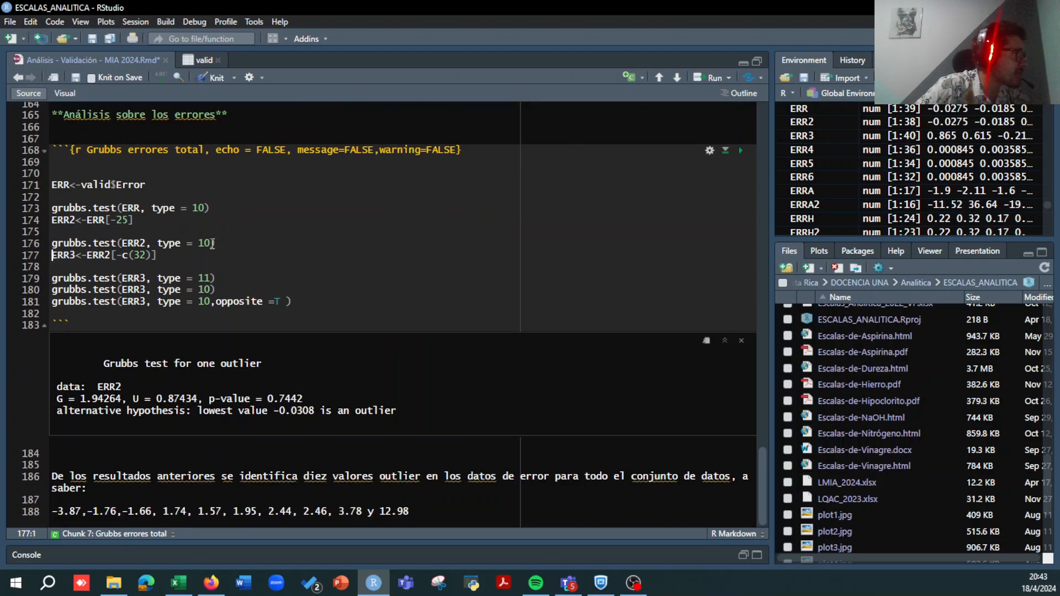
pyautogui.click(213, 243)
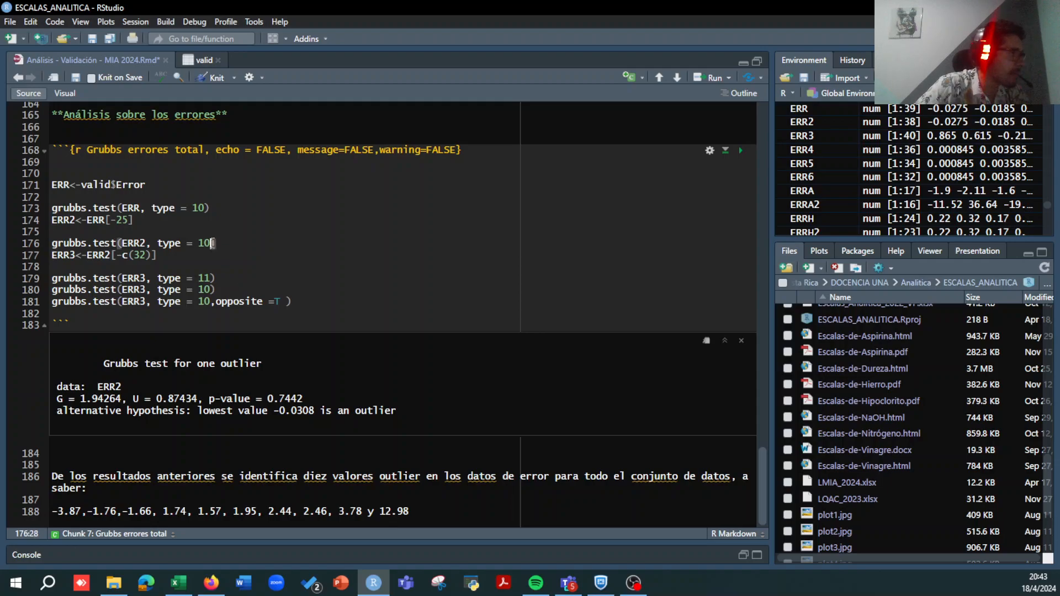
pyautogui.write(',o')
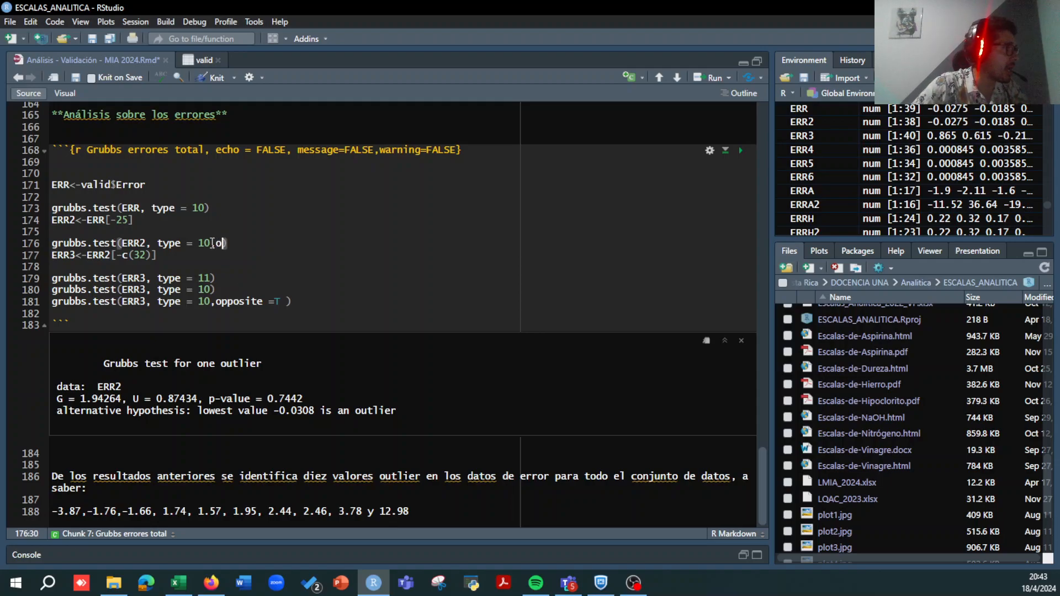
pyautogui.moveTo(282, 302); pyautogui.dragTo(217, 301)
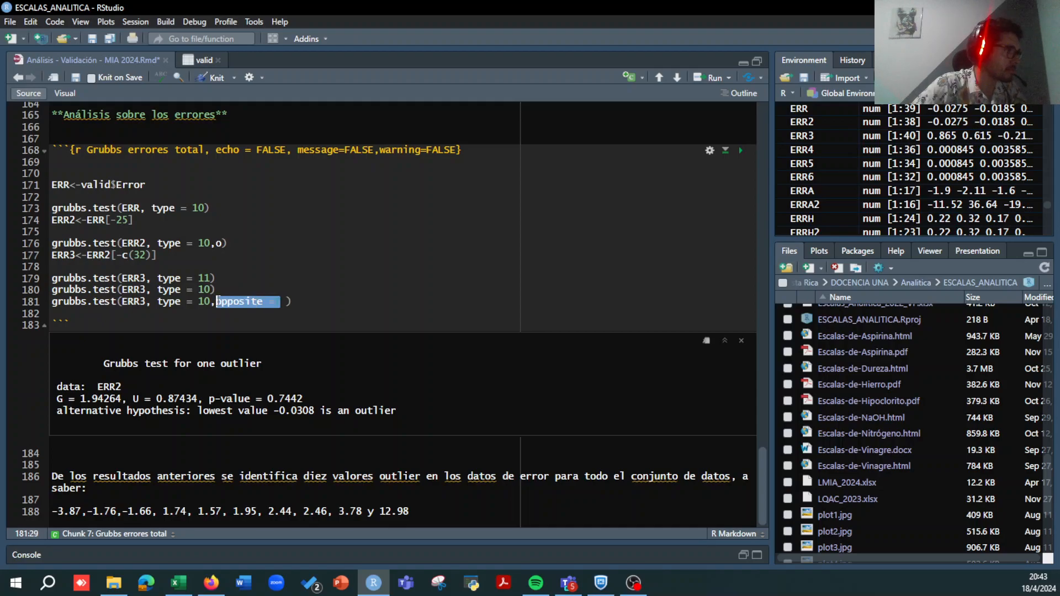
pyautogui.click(217, 244)
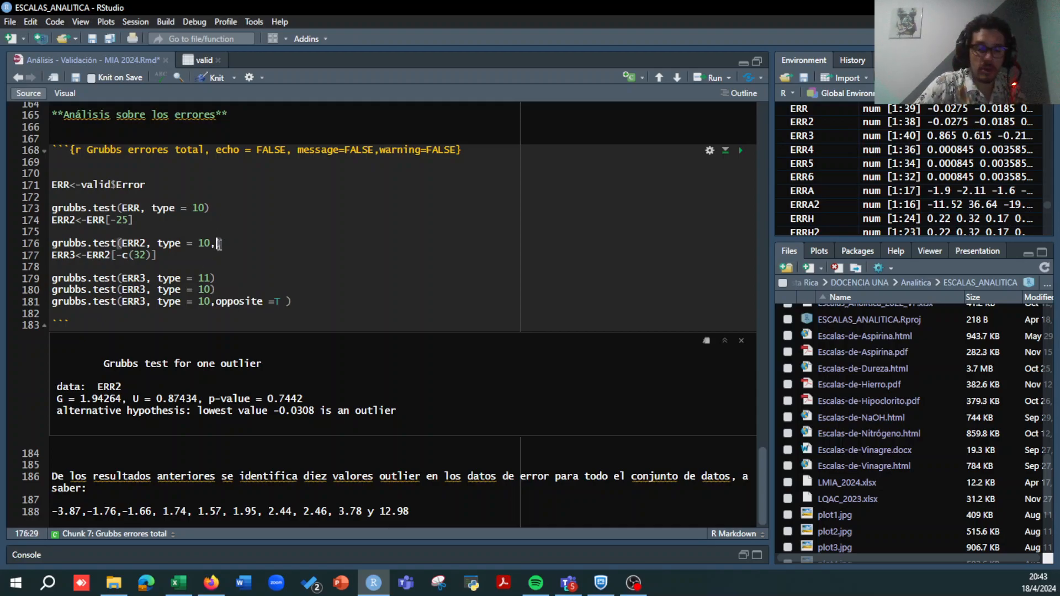
pyautogui.write('opposite =T')
pyautogui.hotkey('ctrl', 'Return')
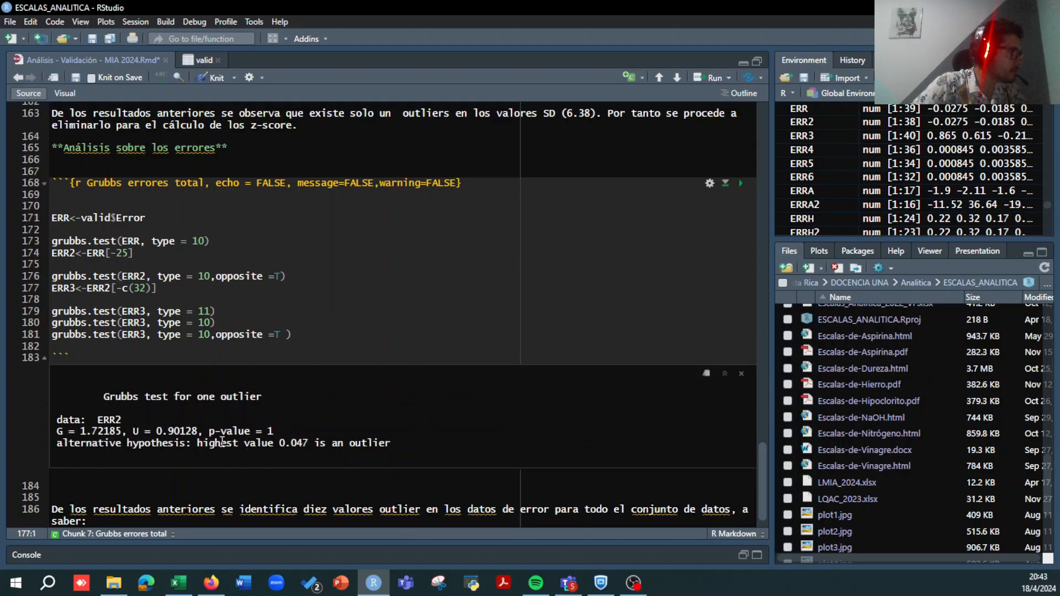
pyautogui.moveTo(396, 445); pyautogui.dragTo(245, 431)
pyautogui.click(405, 441)
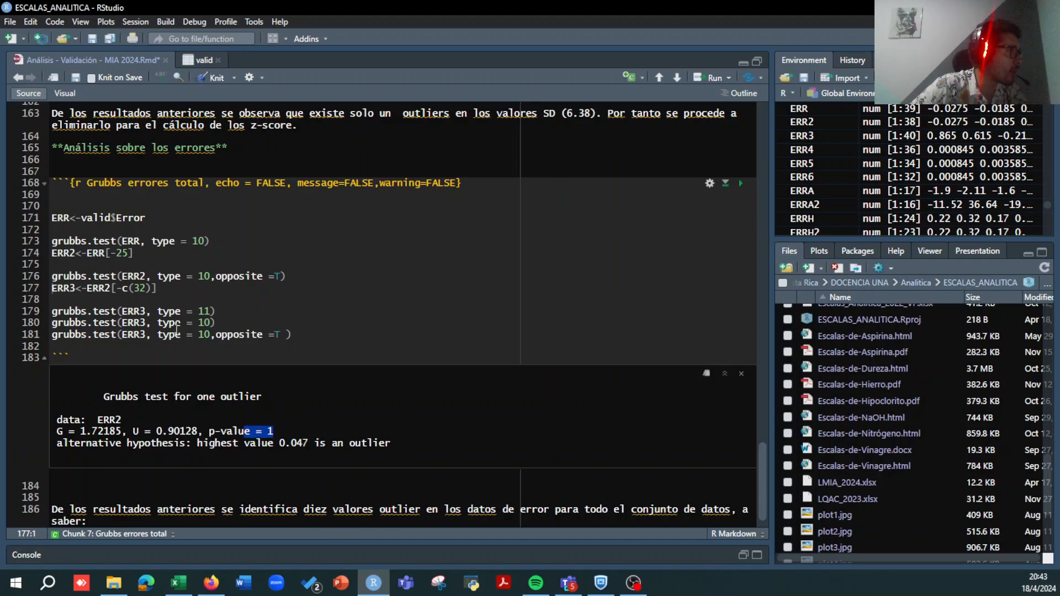
# Step: Delete the ERR3 assignment and the three Grubbs tests on ERR3 from the total errors chunk
pyautogui.moveTo(53, 291); pyautogui.dragTo(318, 338)
pyautogui.press('BackSpace')
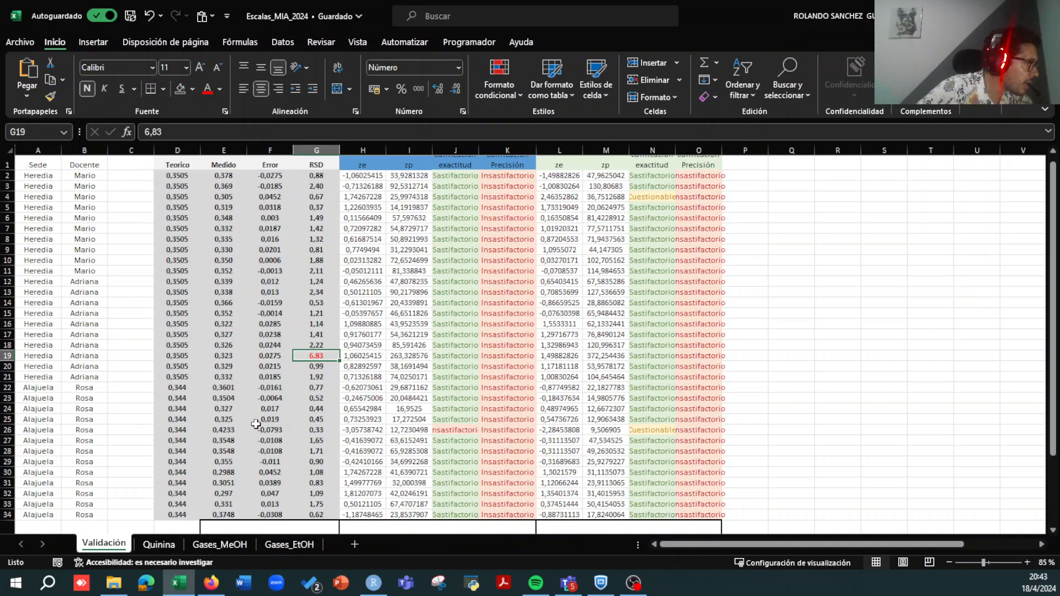
# Step: Compare the Excel error column with RStudio: rerun the type = 10 Grubbs test on ERR and locate its flagged lowest value in the valid table
pyautogui.click(277, 420)
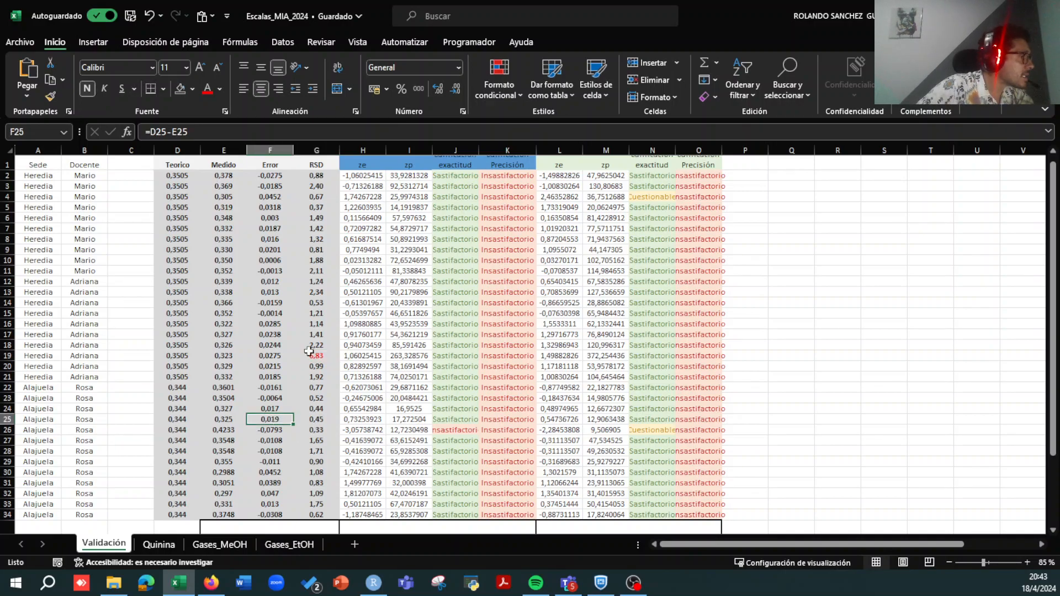
pyautogui.scroll(1, 309, 349)
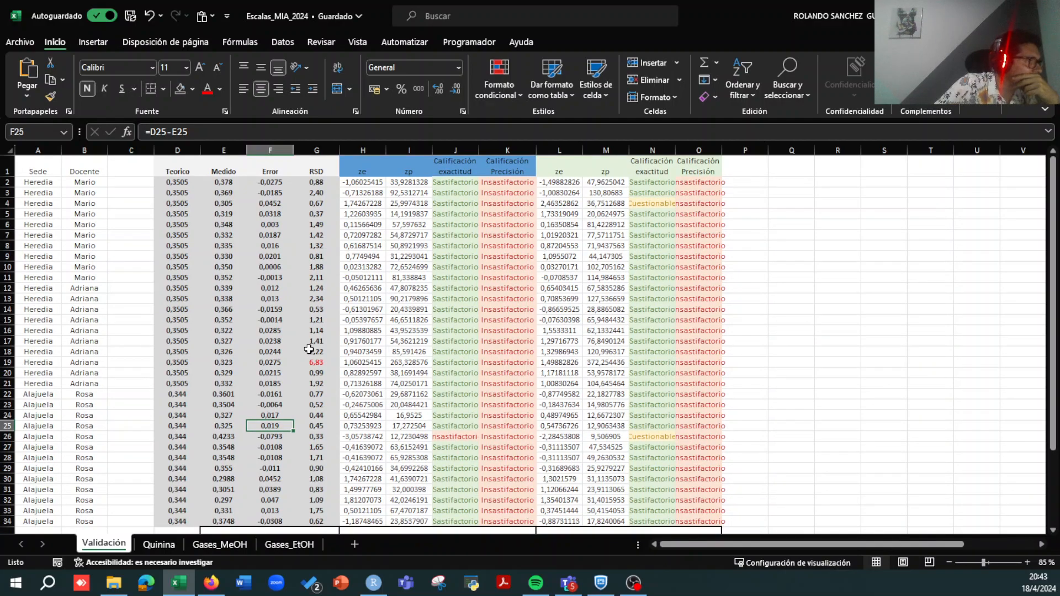
pyautogui.hotkey('alt', 'Tab')
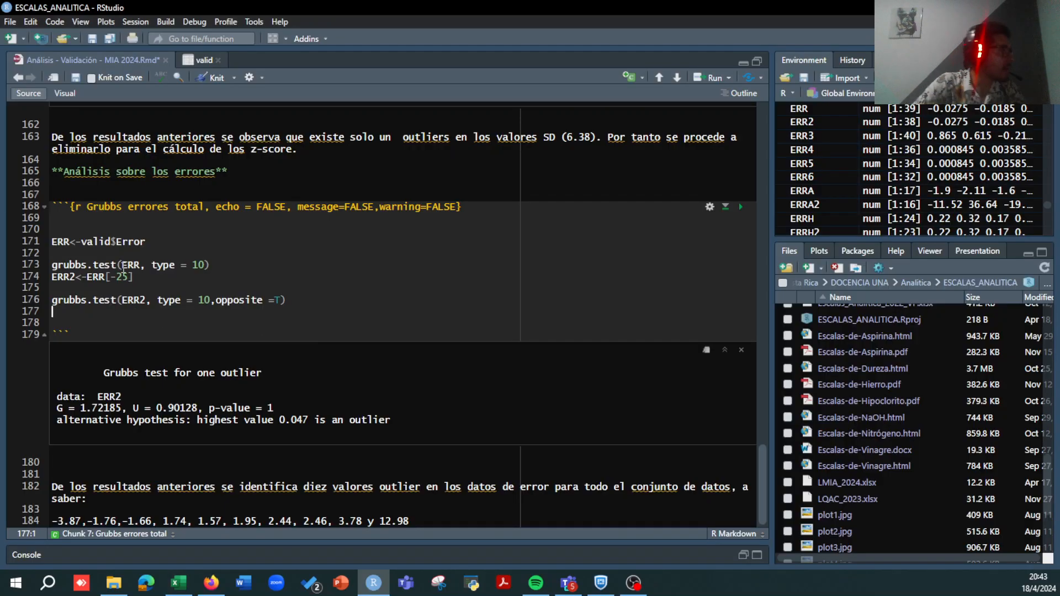
pyautogui.click(142, 266)
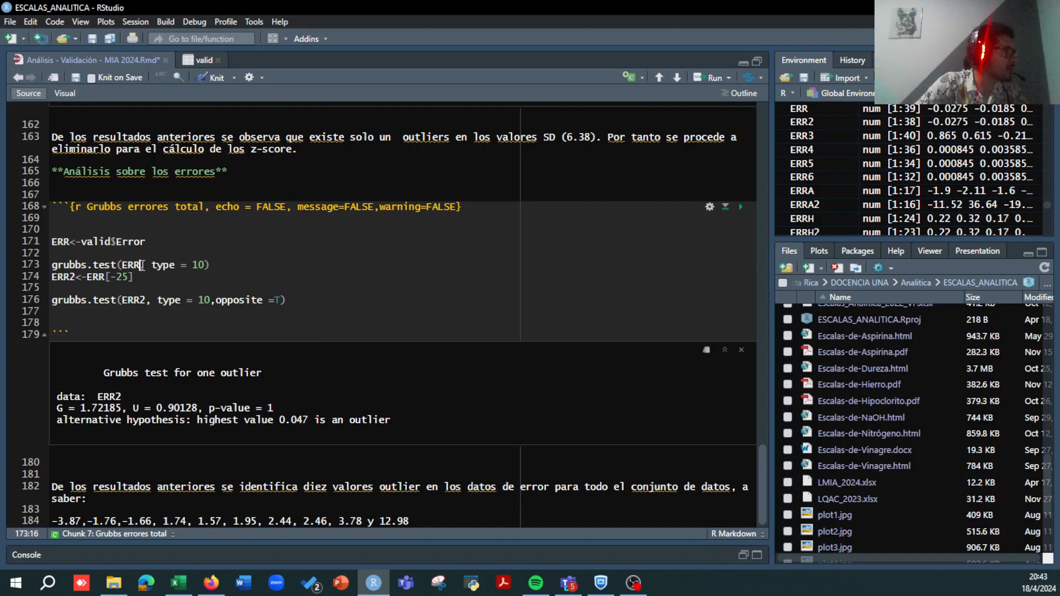
pyautogui.hotkey('ctrl', 'Return')
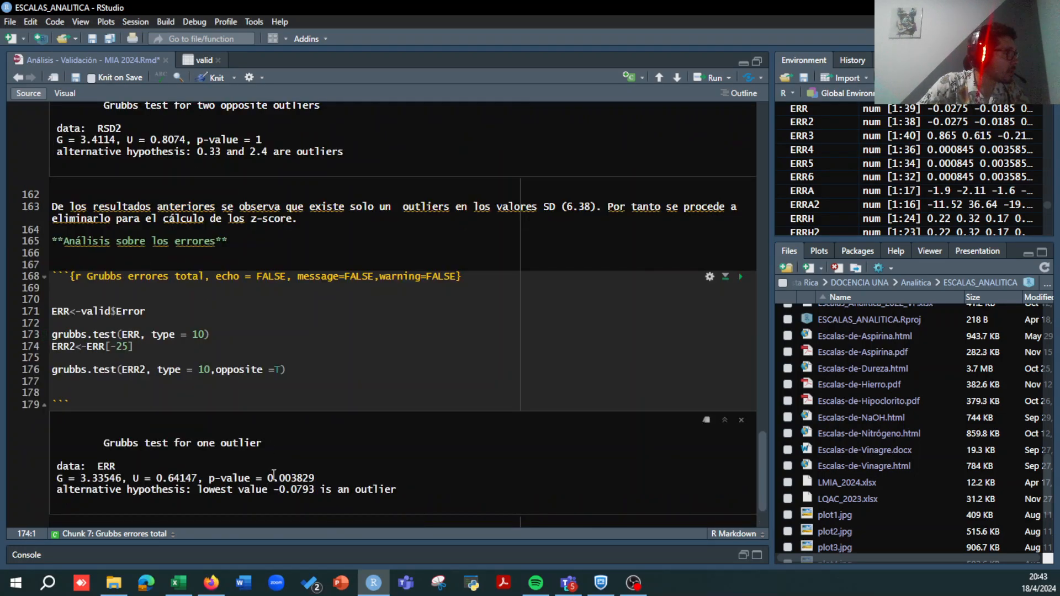
pyautogui.hotkey('alt', 'Tab')
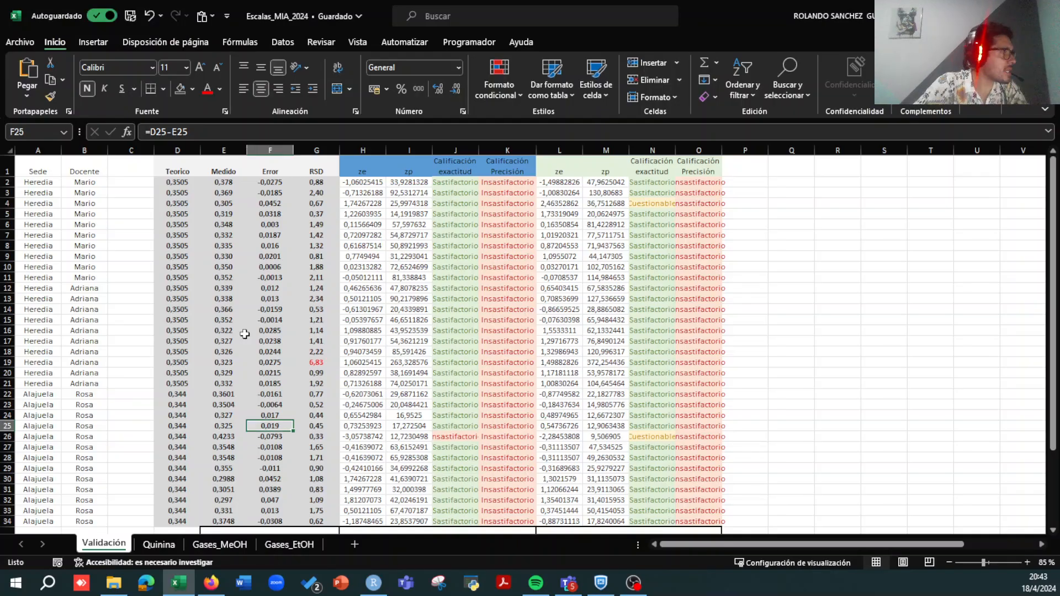
pyautogui.hotkey('alt', 'Tab')
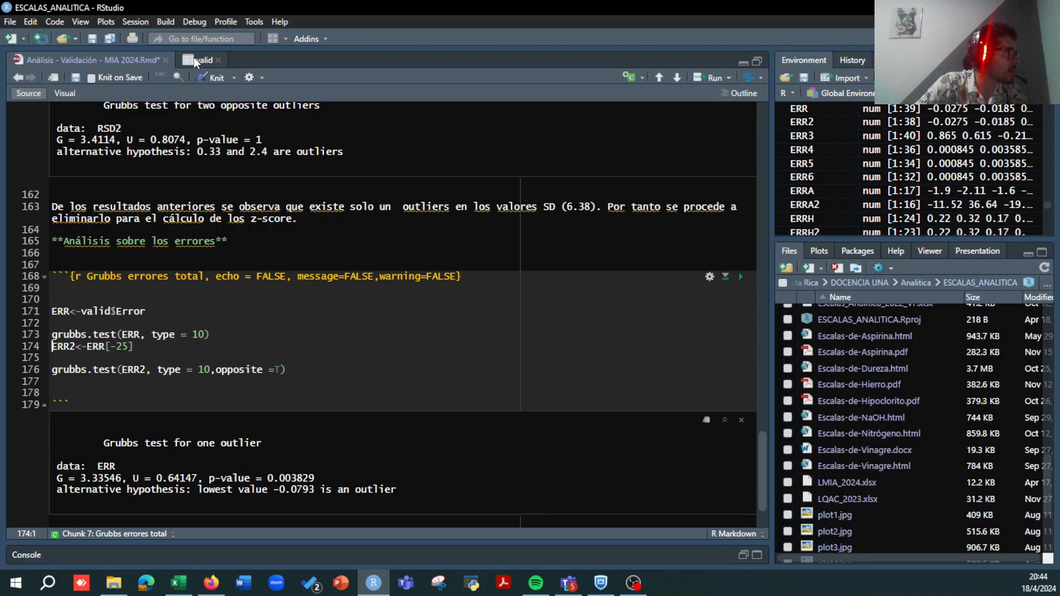
pyautogui.click(194, 58)
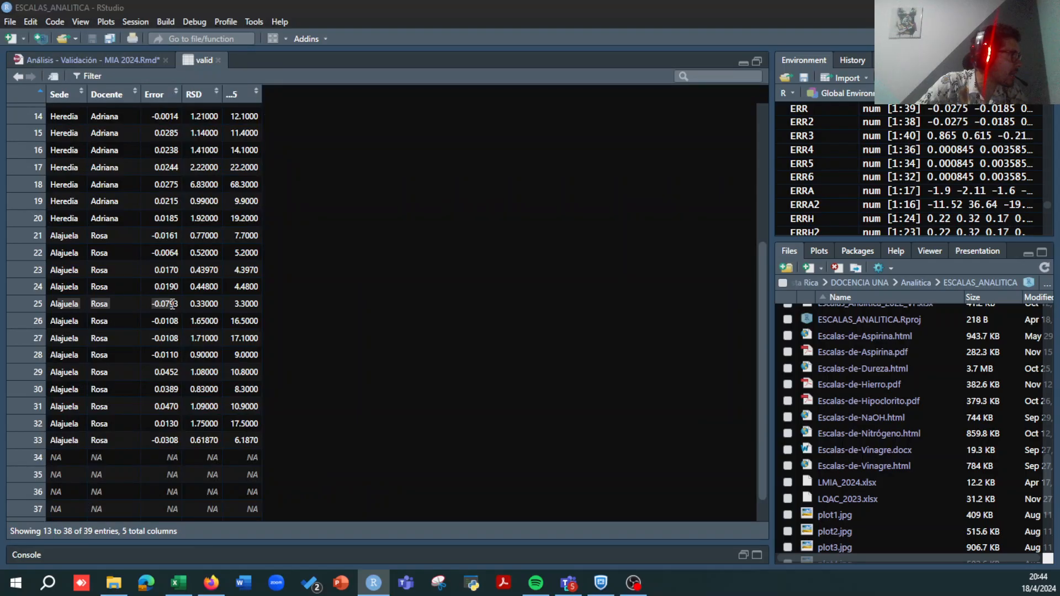
pyautogui.hotkey('alt', 'Tab')
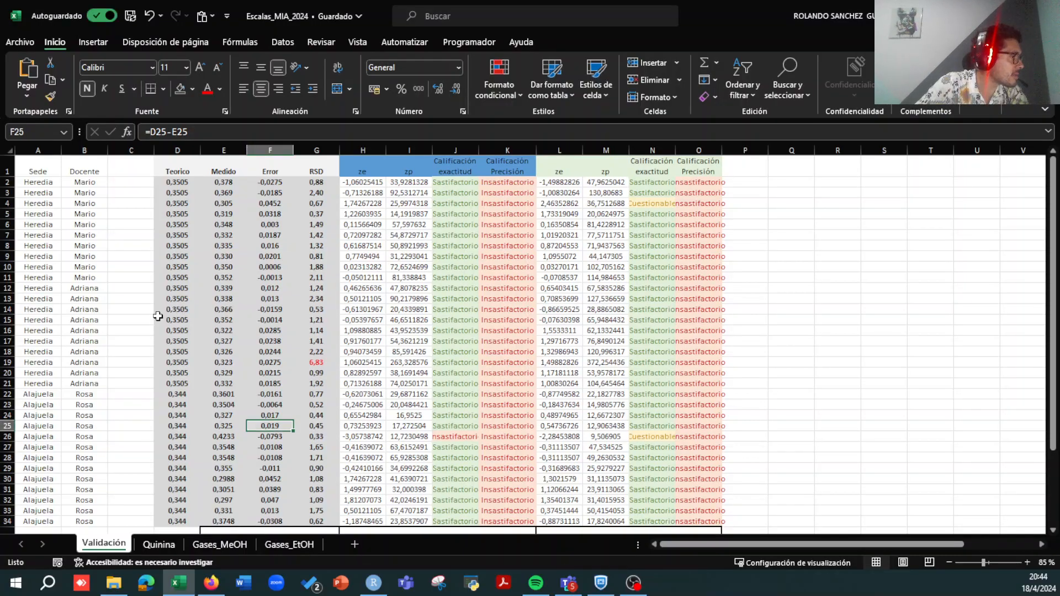
# Step: In Excel's Validación sheet, mark the -0,0793 error in cell F26 with a red font
pyautogui.click(260, 436)
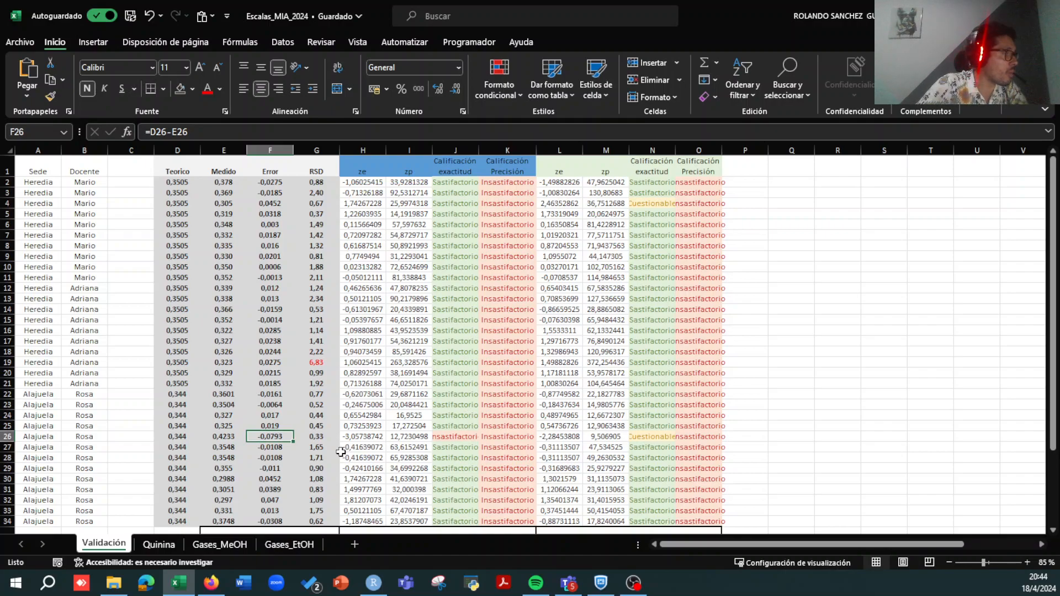
pyautogui.click(206, 93)
pyautogui.click(880, 352)
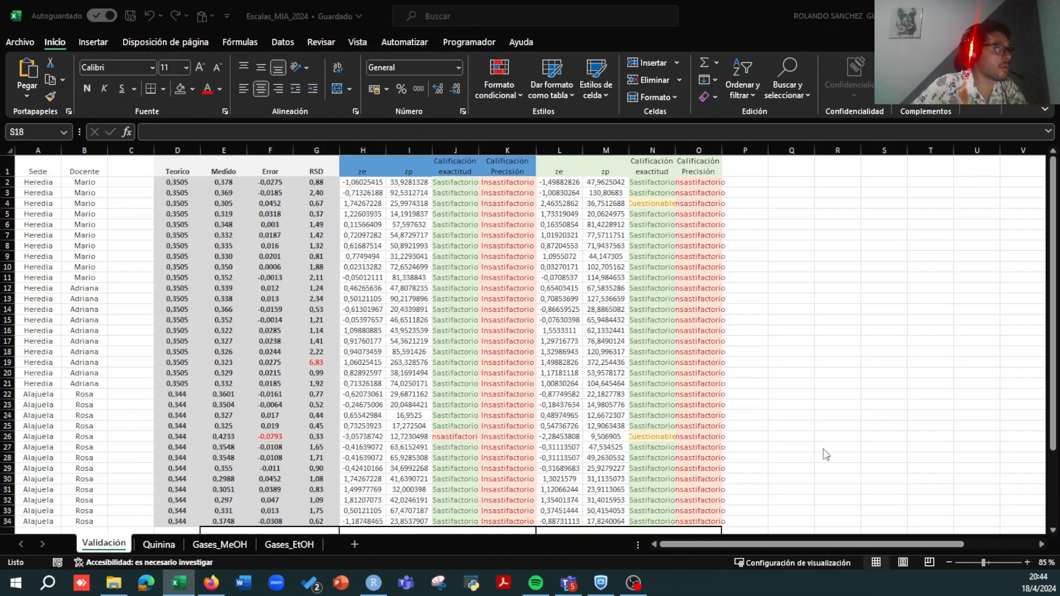
# Step: Return to the R Markdown script in RStudio and rerun the type = 10 Grubbs test on ERR2 with opposite =T
pyautogui.hotkey('alt', 'Tab')
pyautogui.scroll(-2, 231, 382)
pyautogui.hotkey('alt', 'Tab')
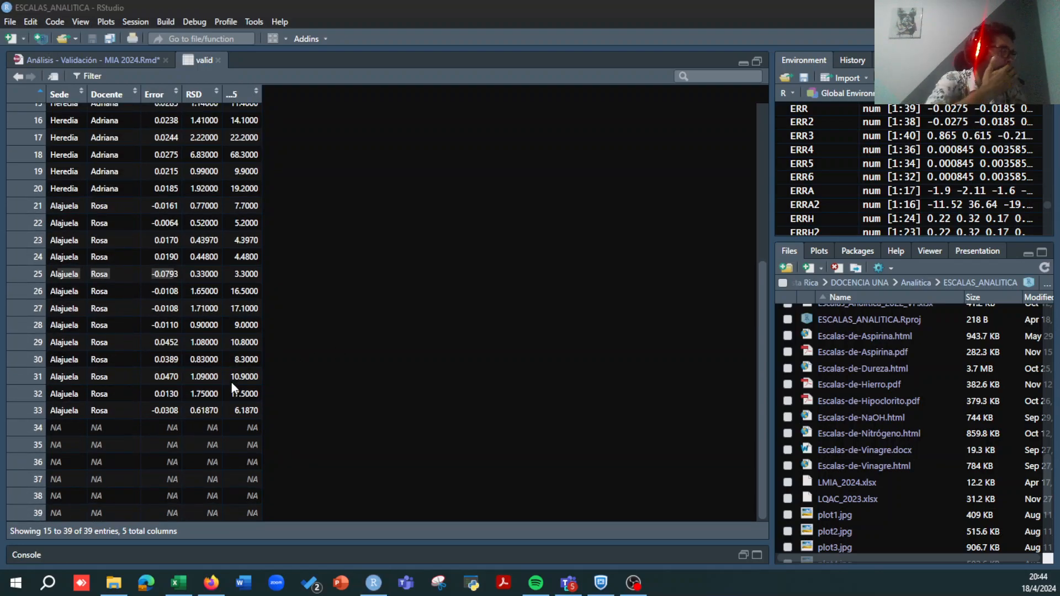
pyautogui.hotkey('alt', 'Tab')
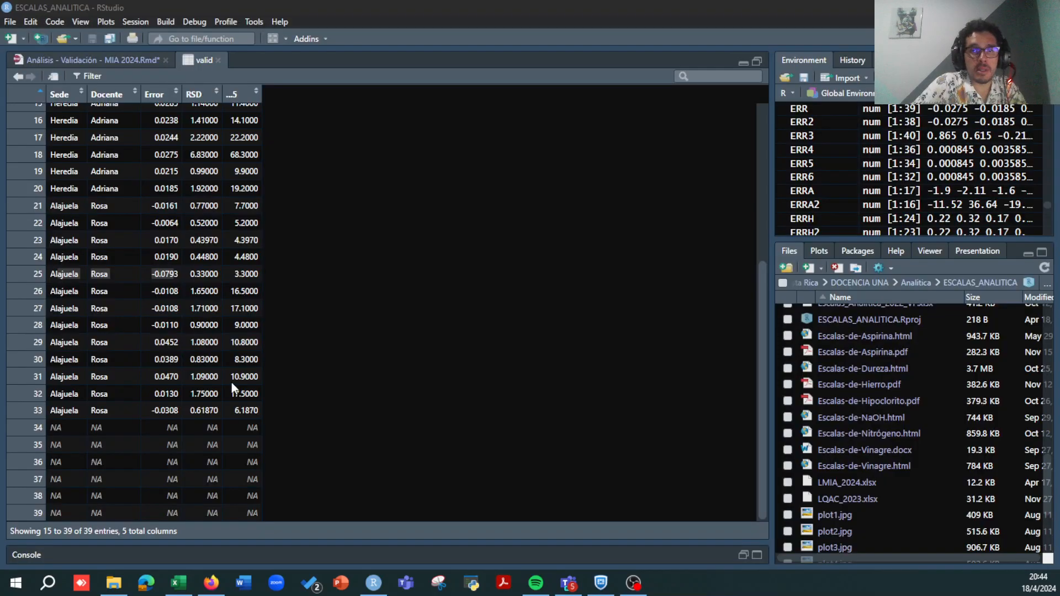
pyautogui.click(124, 60)
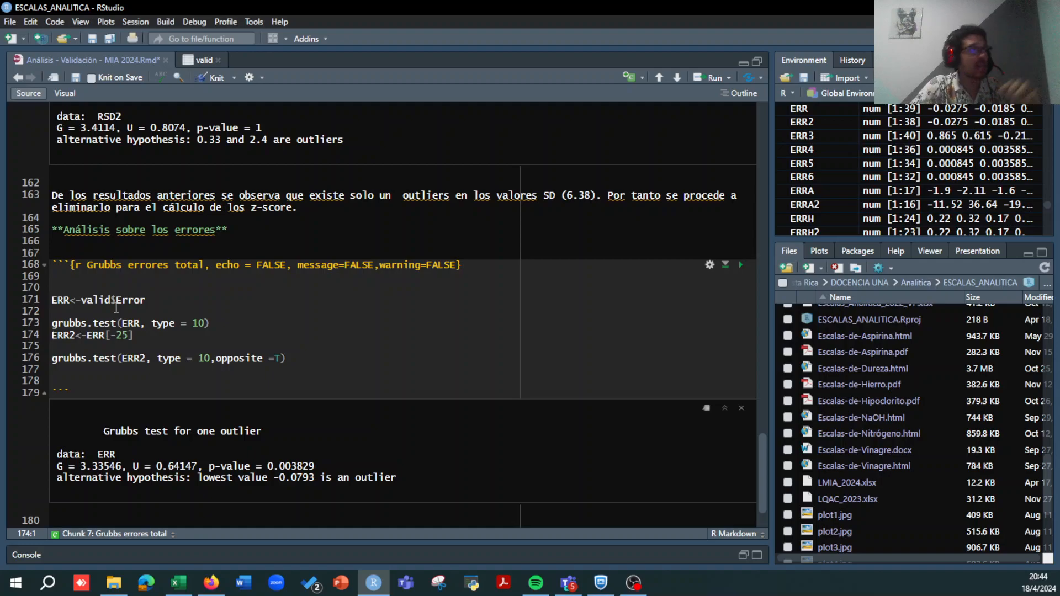
pyautogui.scroll(-1, 197, 373)
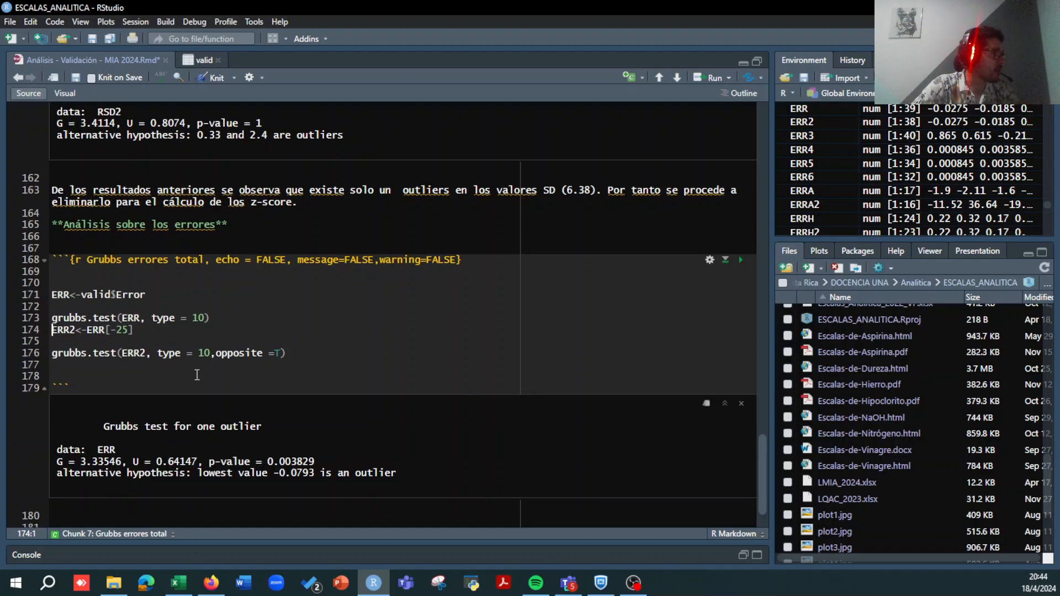
pyautogui.click(290, 347)
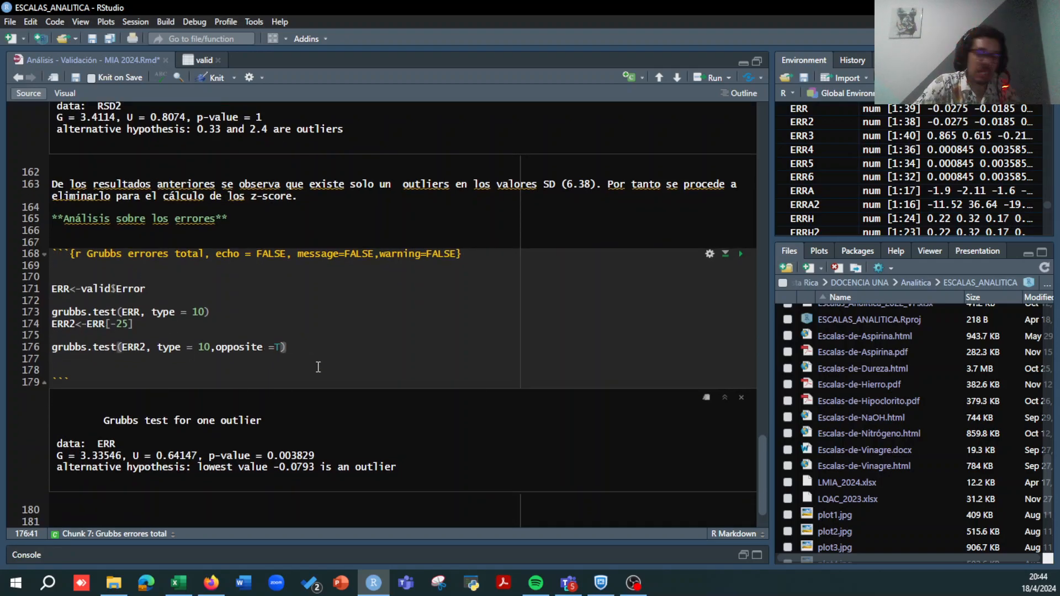
pyautogui.hotkey('ctrl', 'Return')
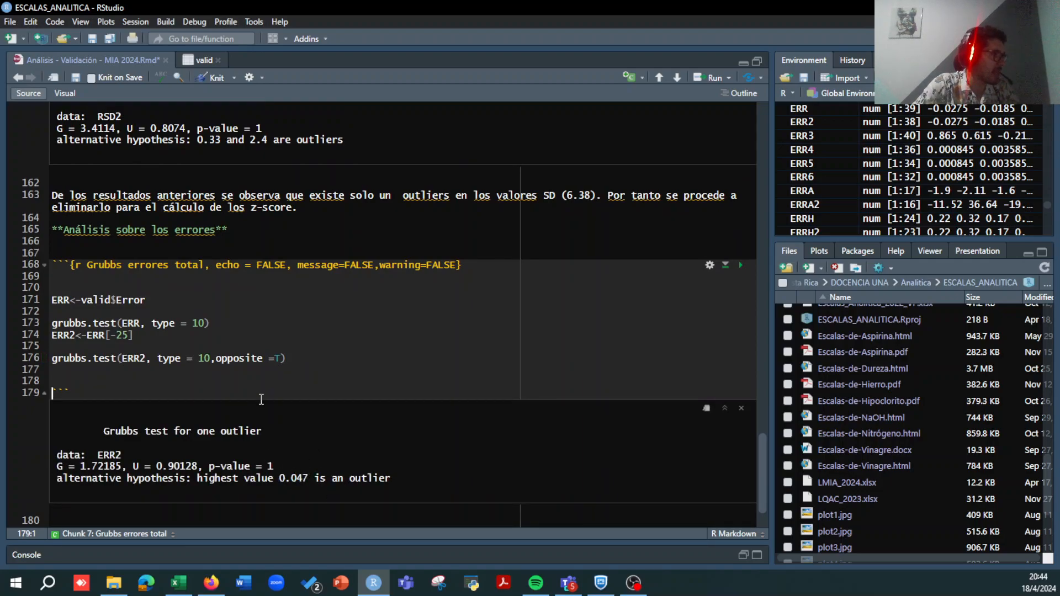
# Step: Duplicate the ERR2 Grubbs test on the line below and remove the opposite =T argument from the copy, leaving type = 10
pyautogui.click(280, 358)
pyautogui.moveTo(280, 358); pyautogui.dragTo(53, 358)
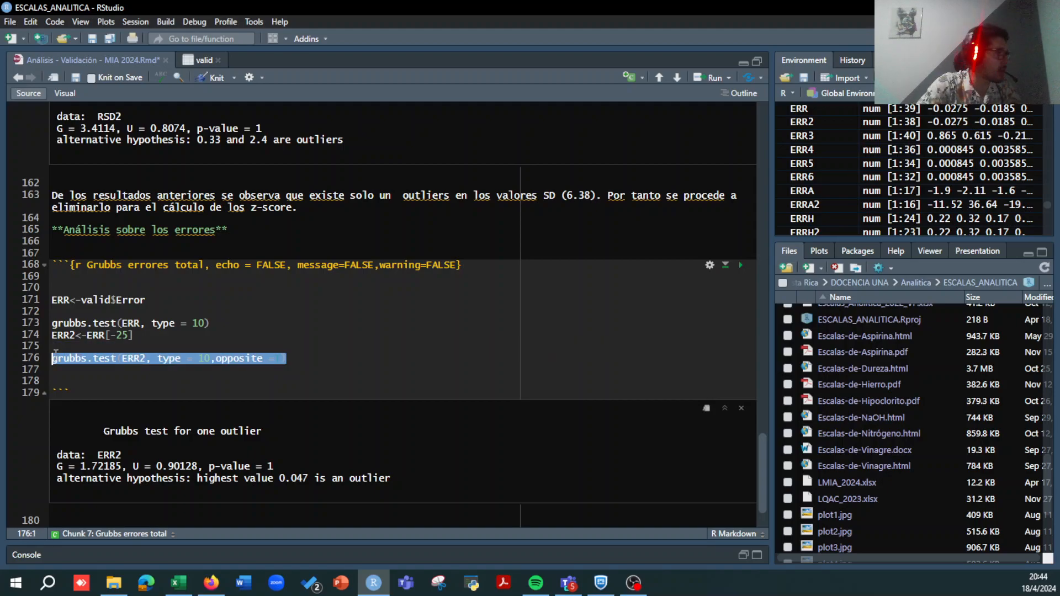
pyautogui.hotkey('ctrl', 'c')
pyautogui.click(301, 358)
pyautogui.press('Return')
pyautogui.hotkey('ctrl', 'v')
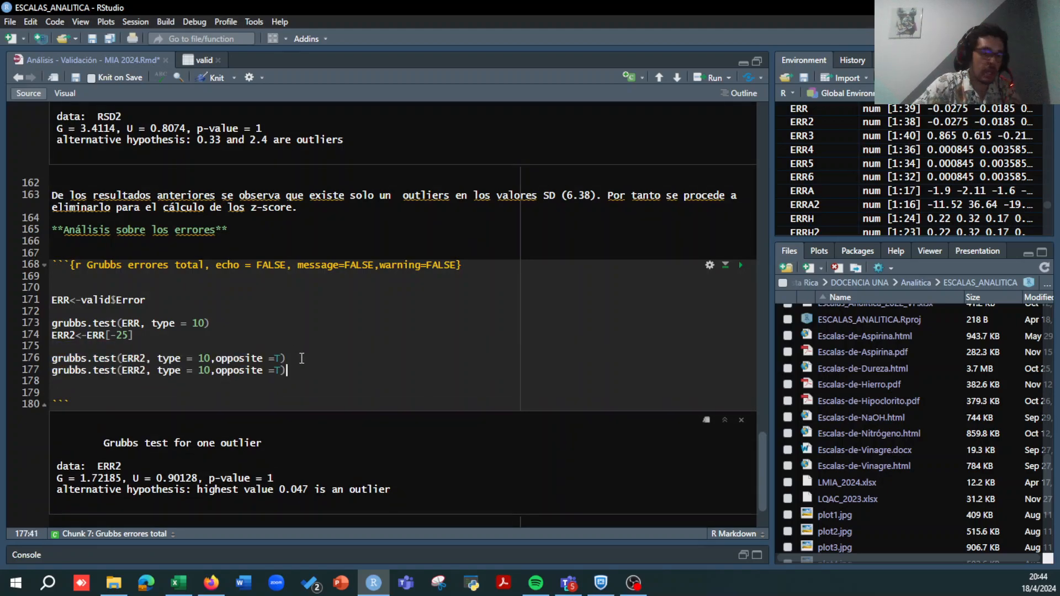
pyautogui.moveTo(281, 370); pyautogui.dragTo(218, 374)
pyautogui.press('BackSpace')
pyautogui.press('BackSpace')
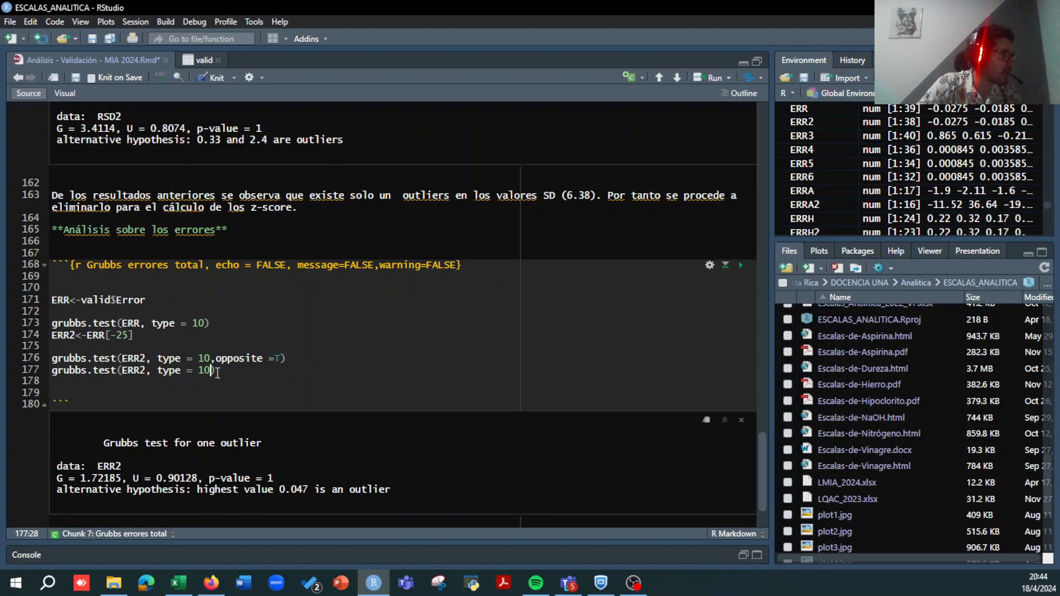
# Step: Run the type = 10 Grubbs test on ERR2, and add and run a type = 11 version on the line below
pyautogui.hotkey('ctrl', 'Return')
pyautogui.click(217, 369)
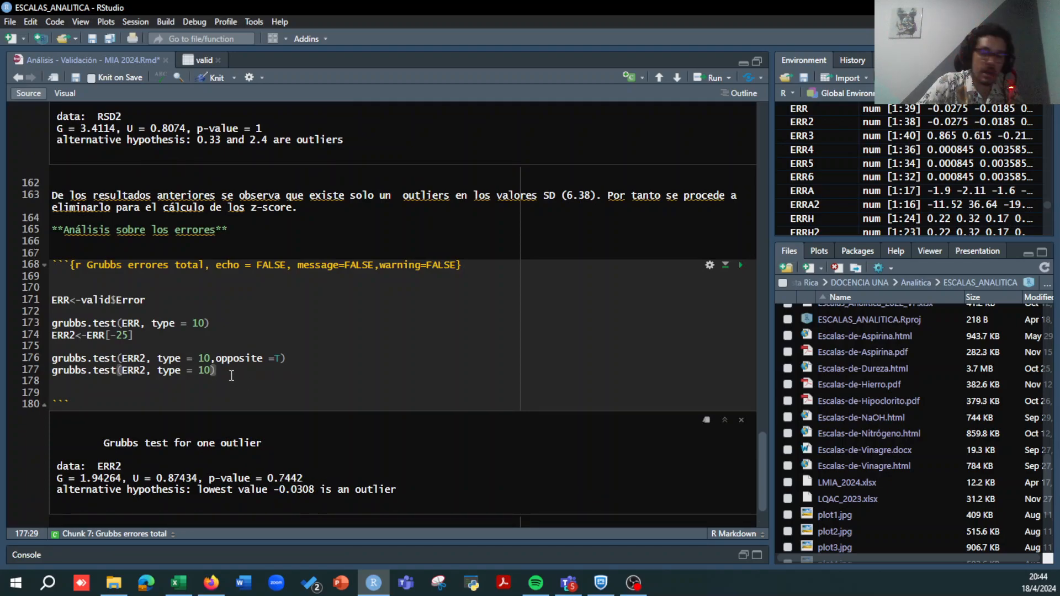
pyautogui.press('Return')
pyautogui.hotkey('ctrl', 'v')
pyautogui.moveTo(278, 381); pyautogui.dragTo(210, 381)
pyautogui.press('BackSpace')
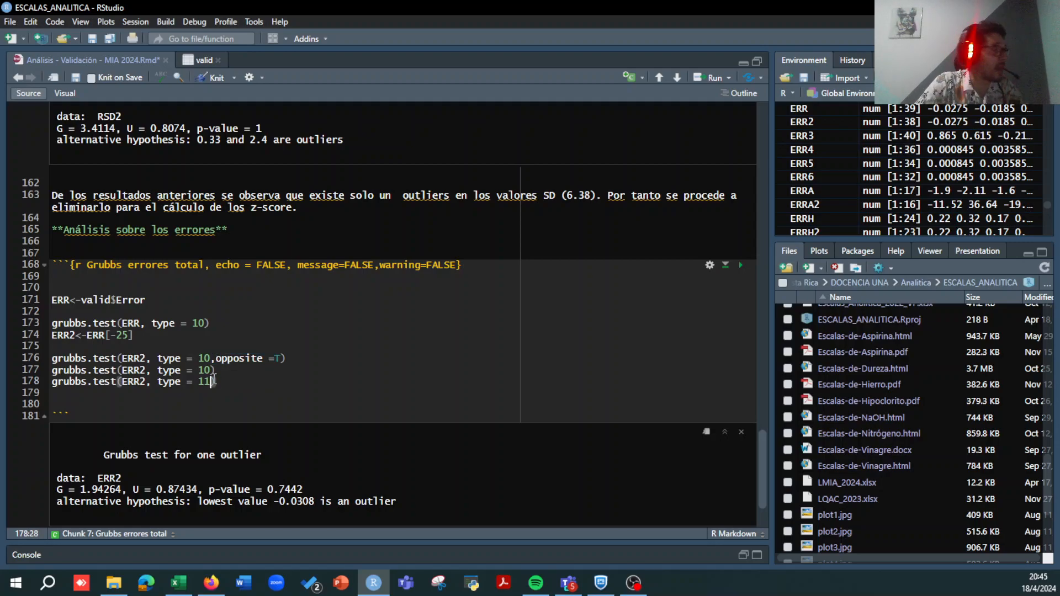
pyautogui.hotkey('ctrl', 'Return')
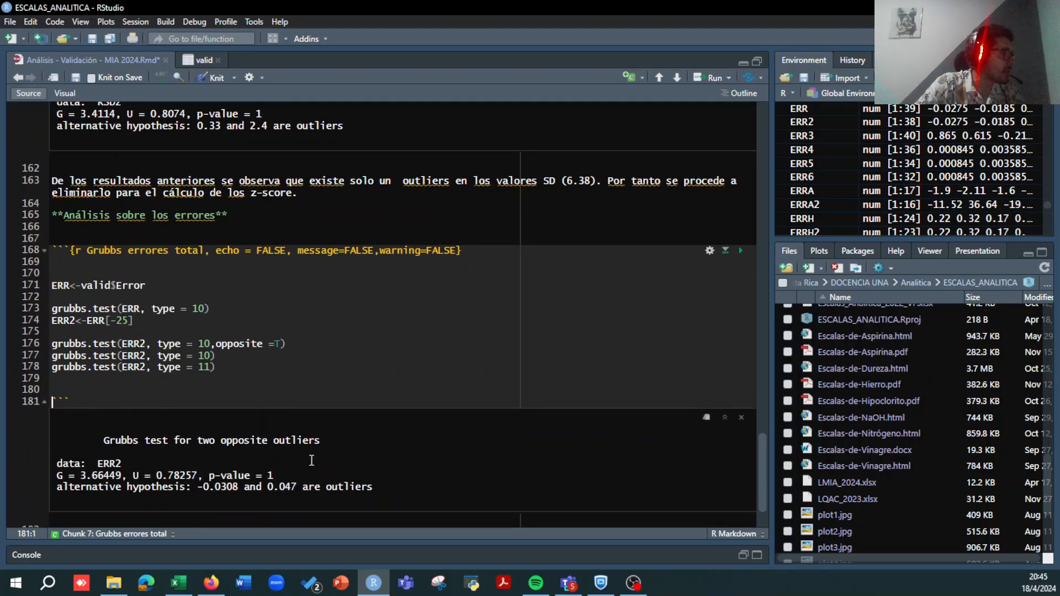
pyautogui.click(229, 368)
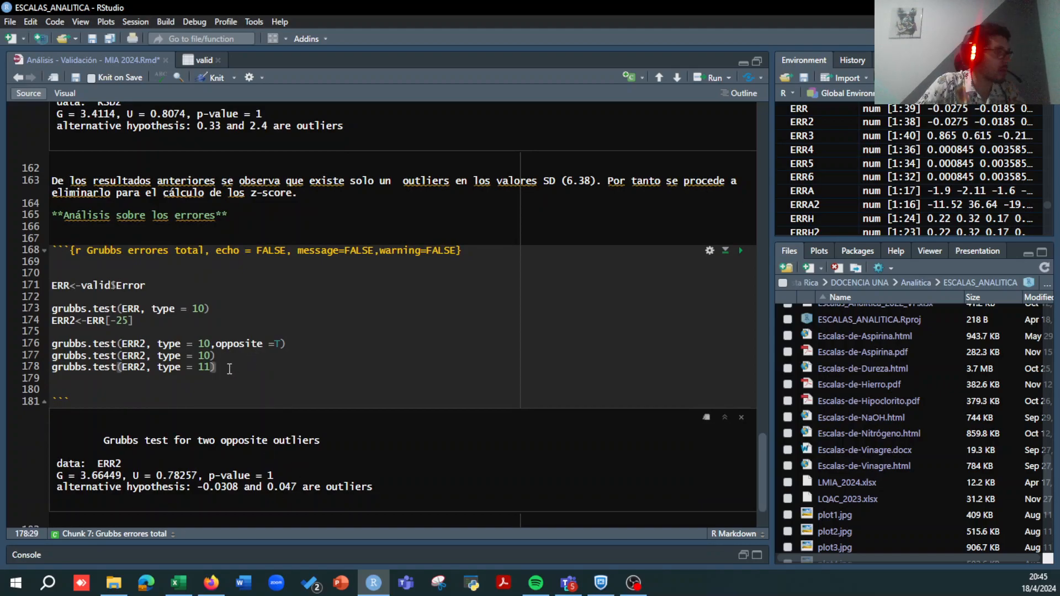
# Step: In the conclusion on line 184, change the wording about ten outliers to "un valor outlier"
pyautogui.scroll(-2, 229, 368)
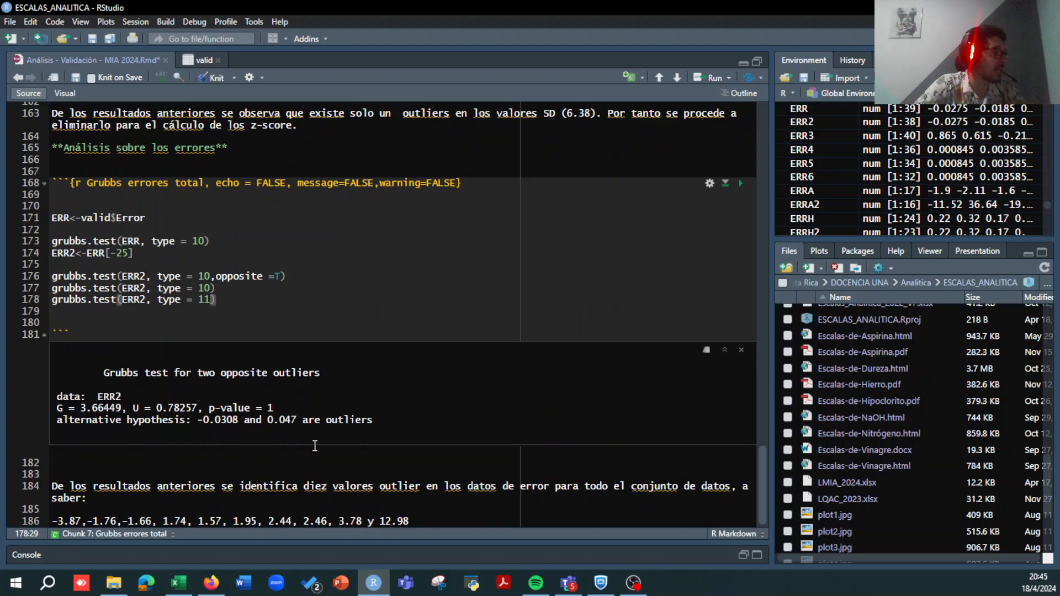
pyautogui.moveTo(303, 484); pyautogui.dragTo(330, 485)
pyautogui.write('un')
pyautogui.click(364, 486)
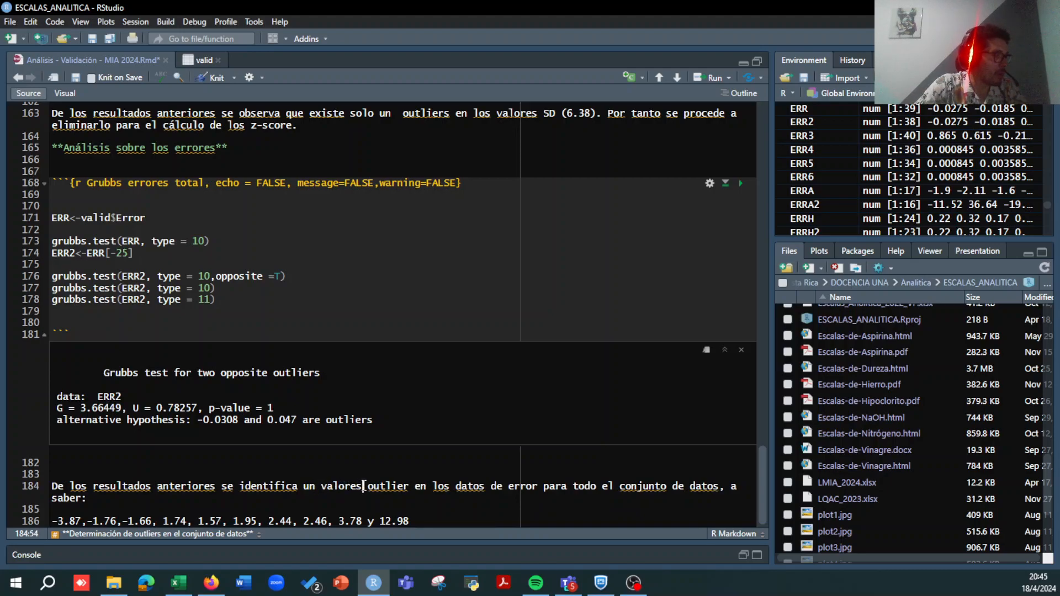
pyautogui.press('BackSpace')
pyautogui.press('BackSpace')
# Step: Replace the list of outlier values on line 186 with -0.0793 and add a line break after it
pyautogui.moveTo(432, 521); pyautogui.dragTo(338, 520)
pyautogui.moveTo(258, 520); pyautogui.dragTo(99, 521)
pyautogui.click(380, 486)
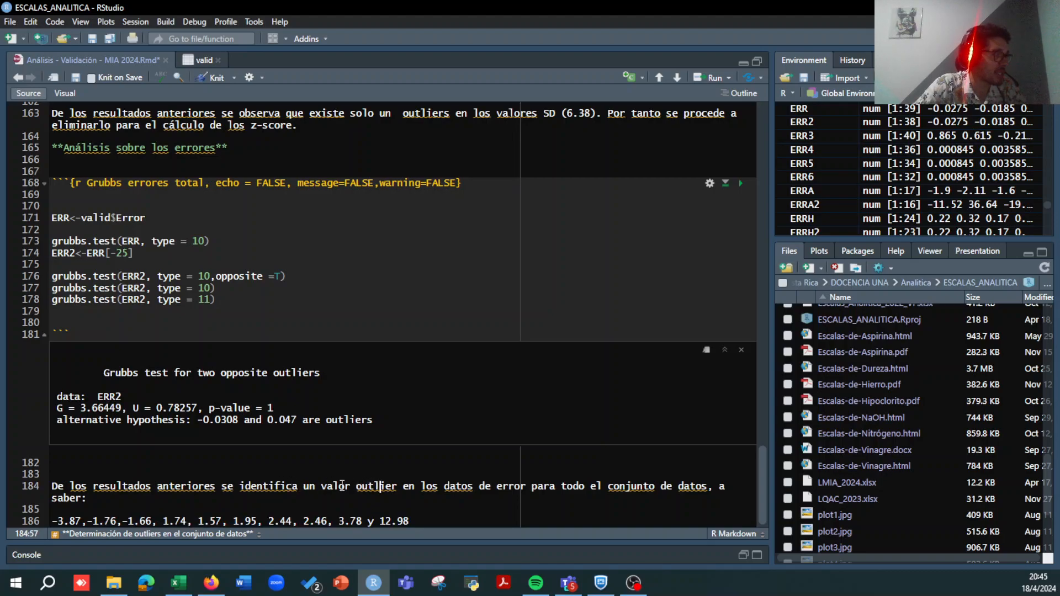
pyautogui.moveTo(402, 487); pyautogui.dragTo(469, 487)
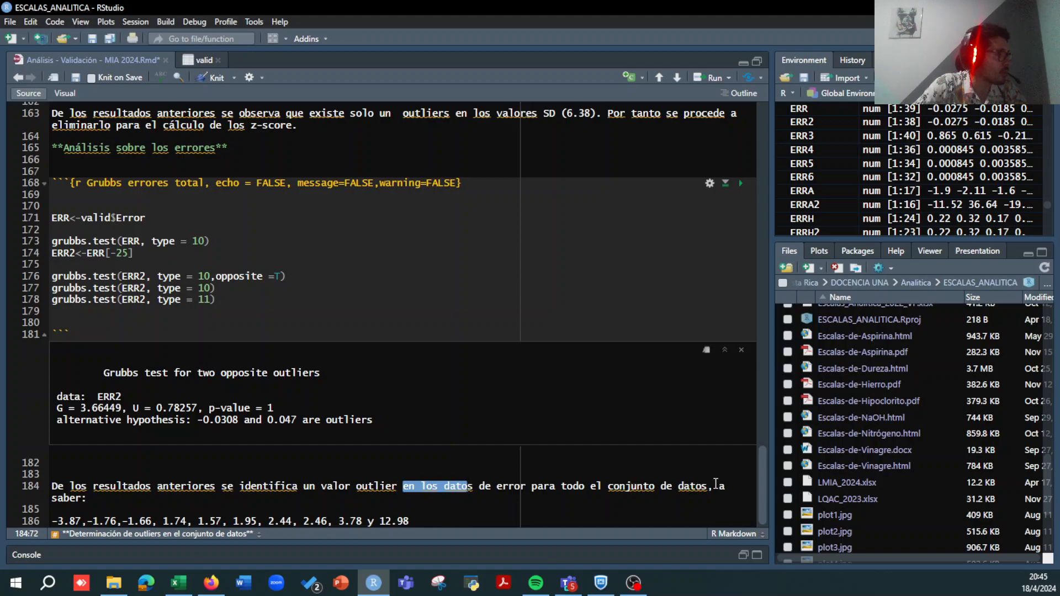
pyautogui.moveTo(409, 521); pyautogui.dragTo(45, 522)
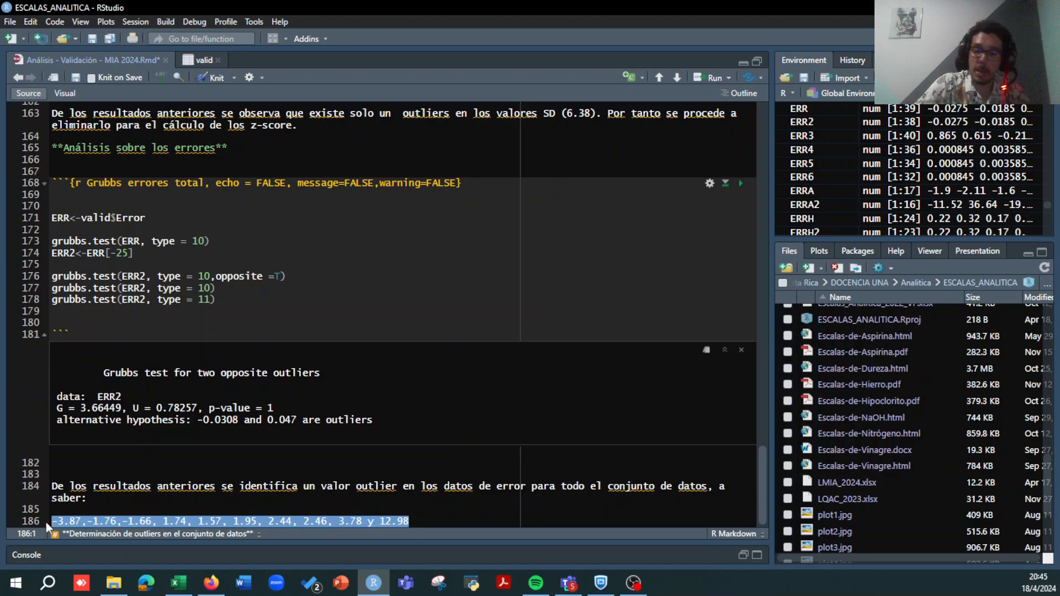
pyautogui.write('-0.0793')
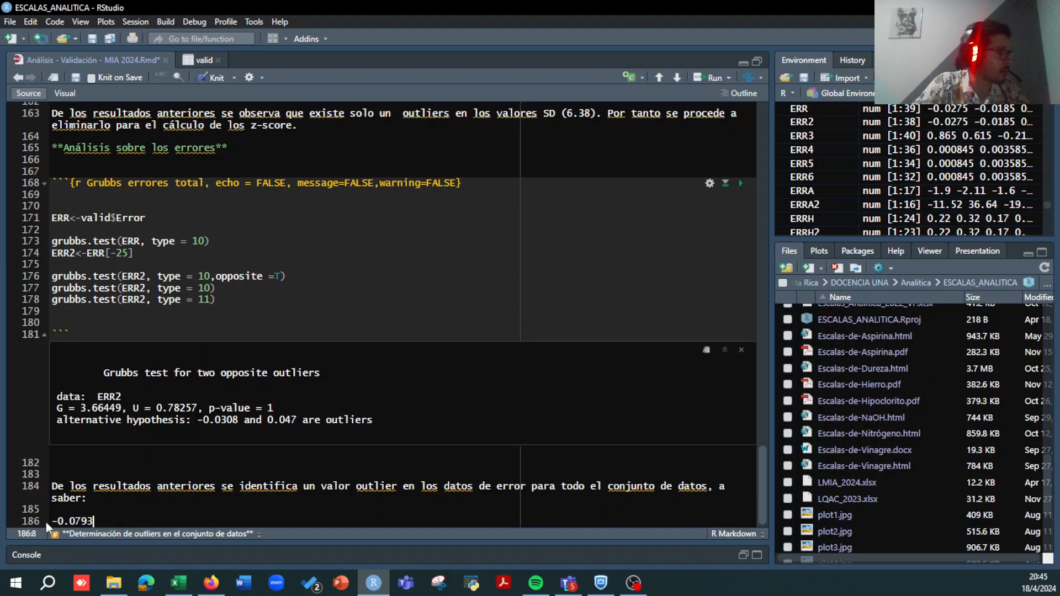
pyautogui.press('Return')
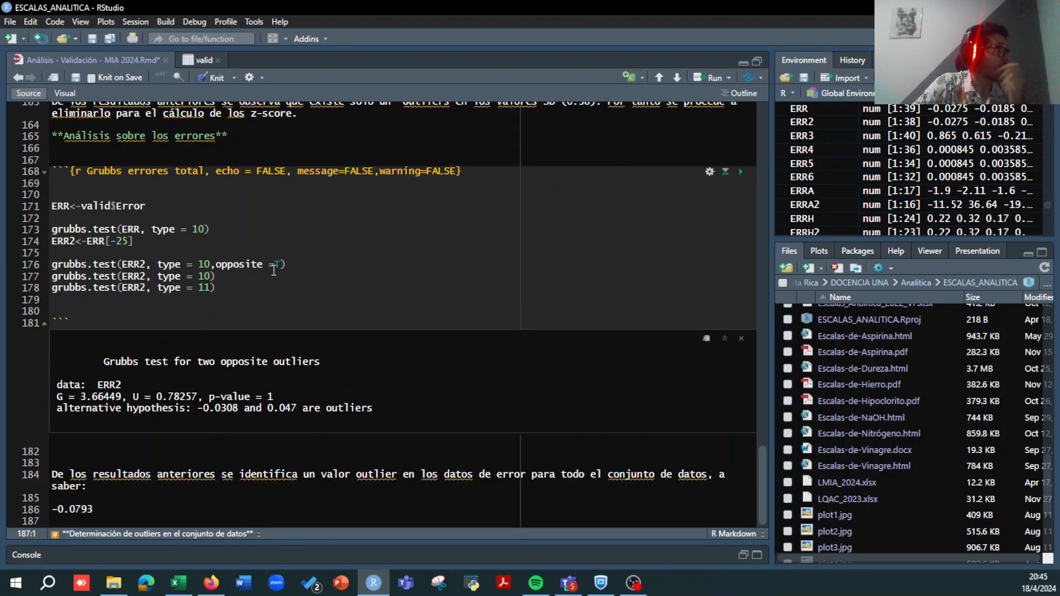
# Step: Save the Análisis - Validación - MIA 2024 document, knit it to HTML, and bring up the render progress
pyautogui.scroll(15, 212, 424)
pyautogui.scroll(10, 109, 59)
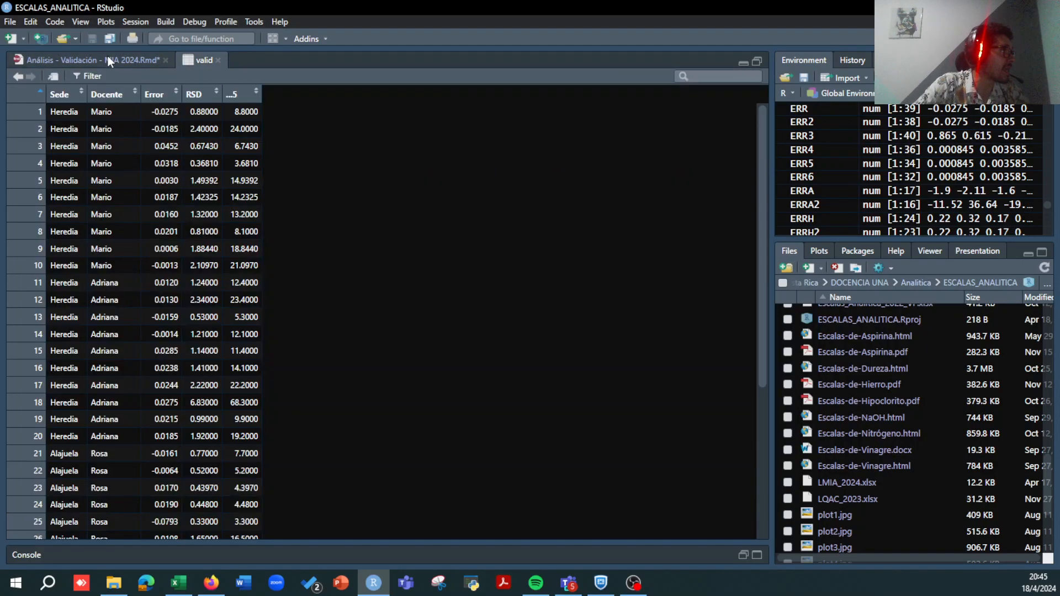
pyautogui.click(109, 58)
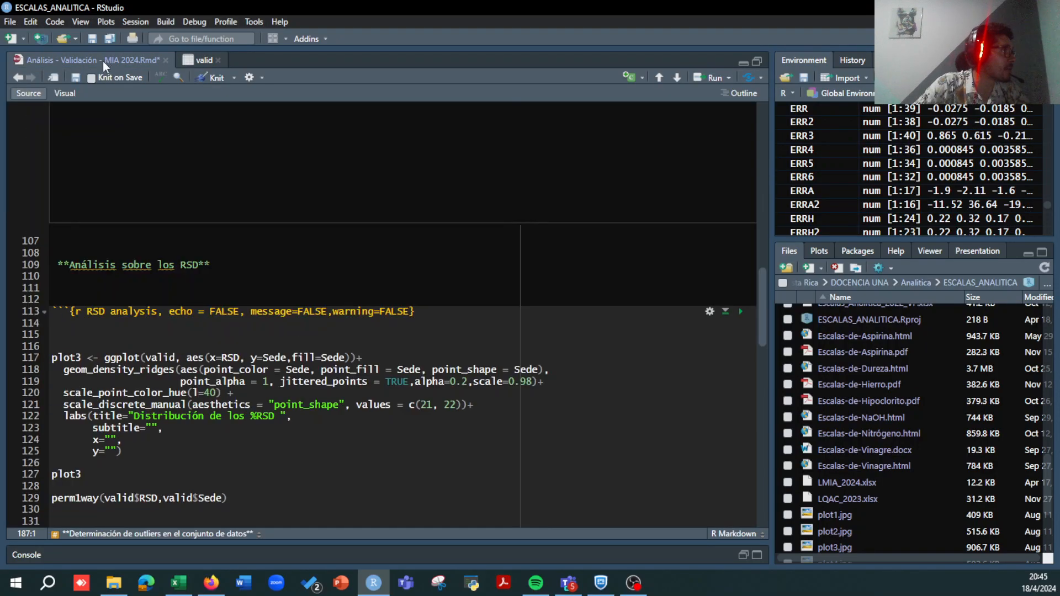
pyautogui.click(75, 78)
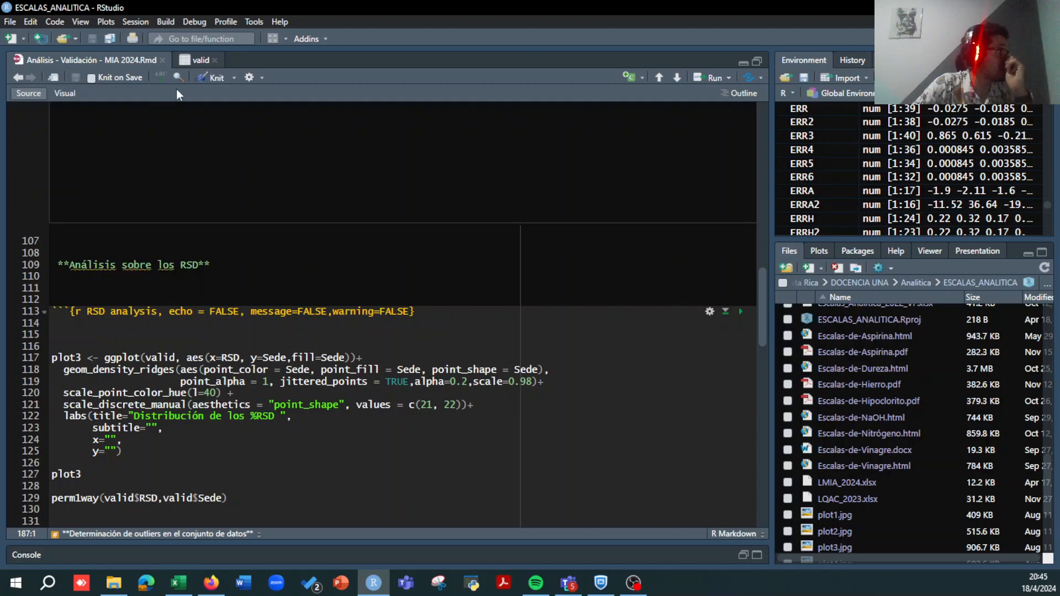
pyautogui.click(234, 78)
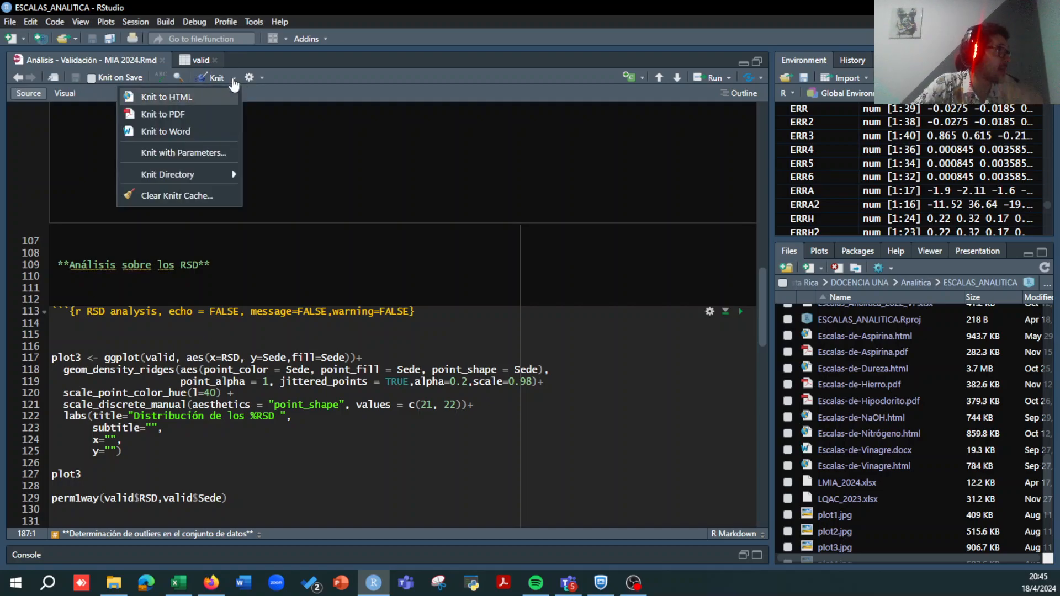
pyautogui.click(179, 100)
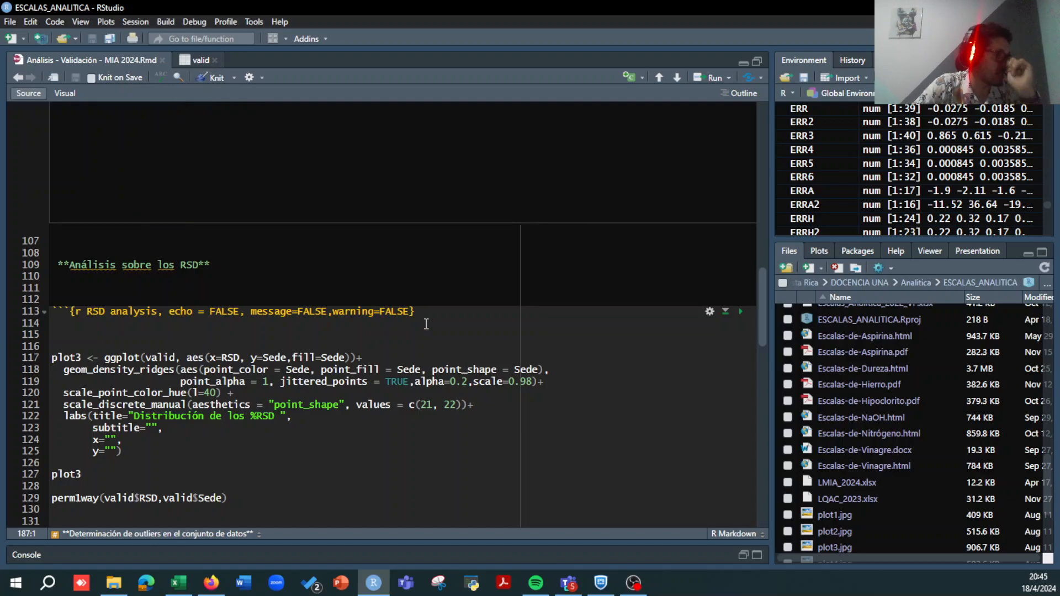
pyautogui.scroll(-10, 392, 284)
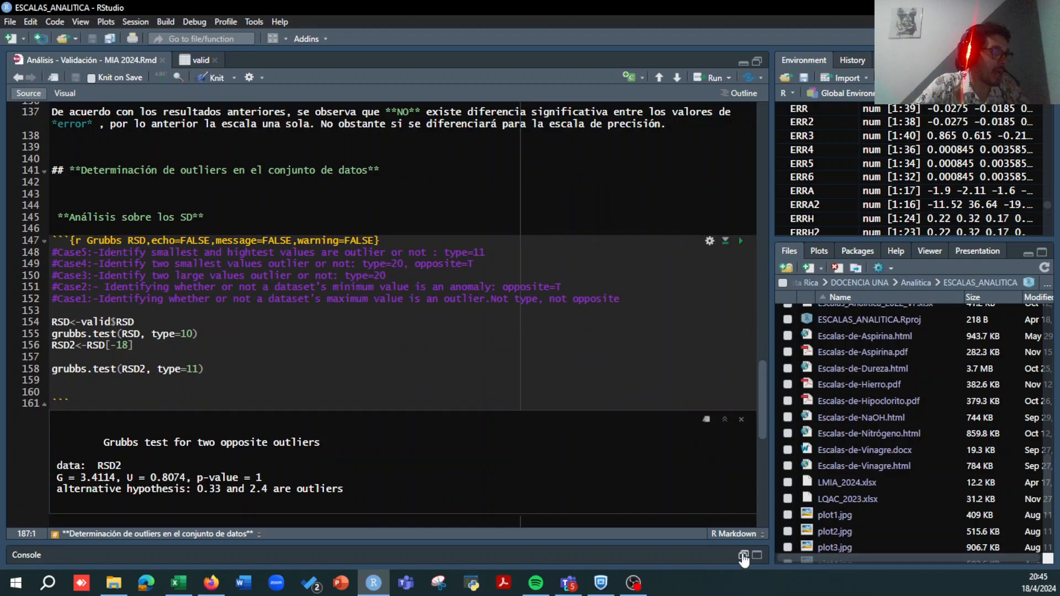
pyautogui.click(744, 555)
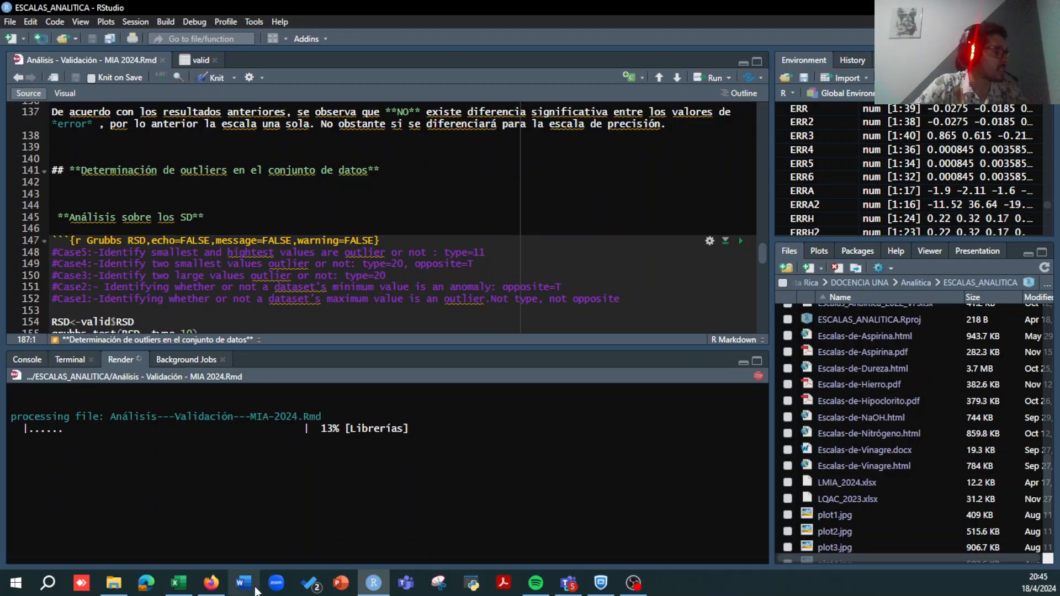
# Step: Switch to Excel's Validación sheet and clear the measured value in E26, the row with the red error outlier
pyautogui.click(183, 584)
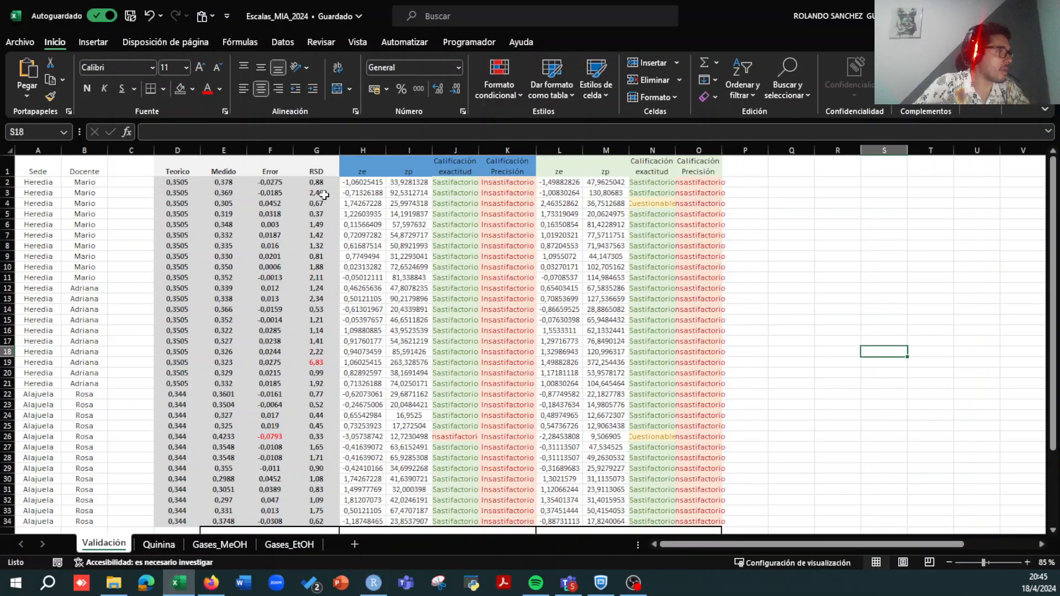
pyautogui.scroll(-1, 459, 352)
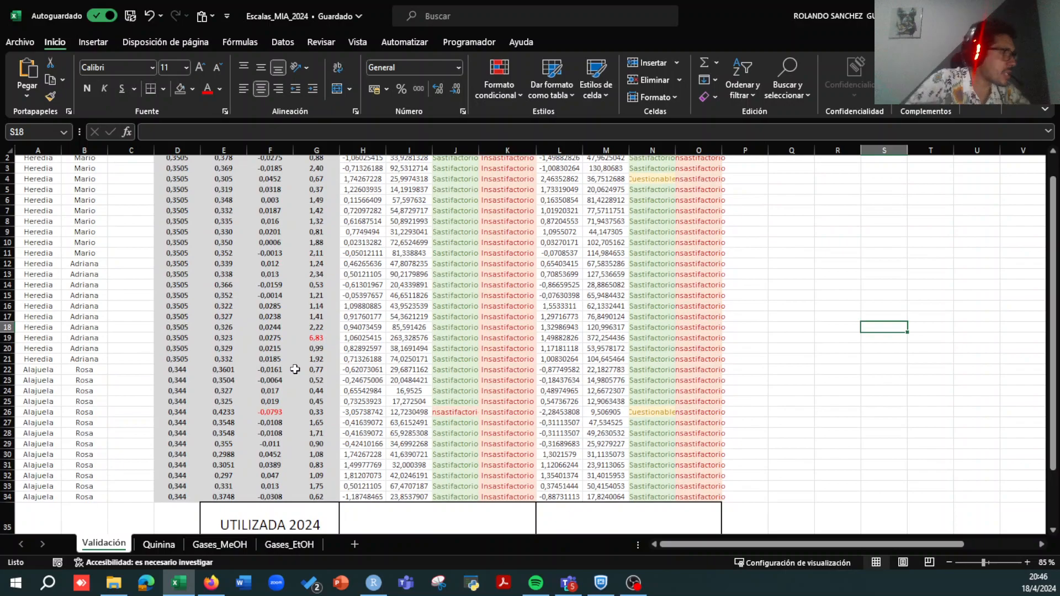
pyautogui.click(216, 414)
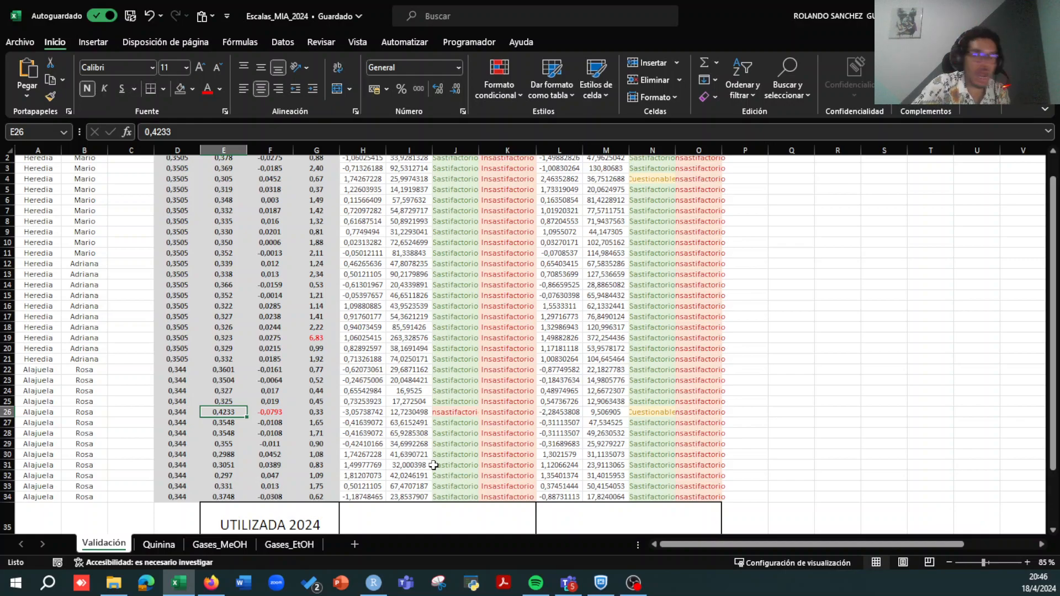
pyautogui.press('Delete')
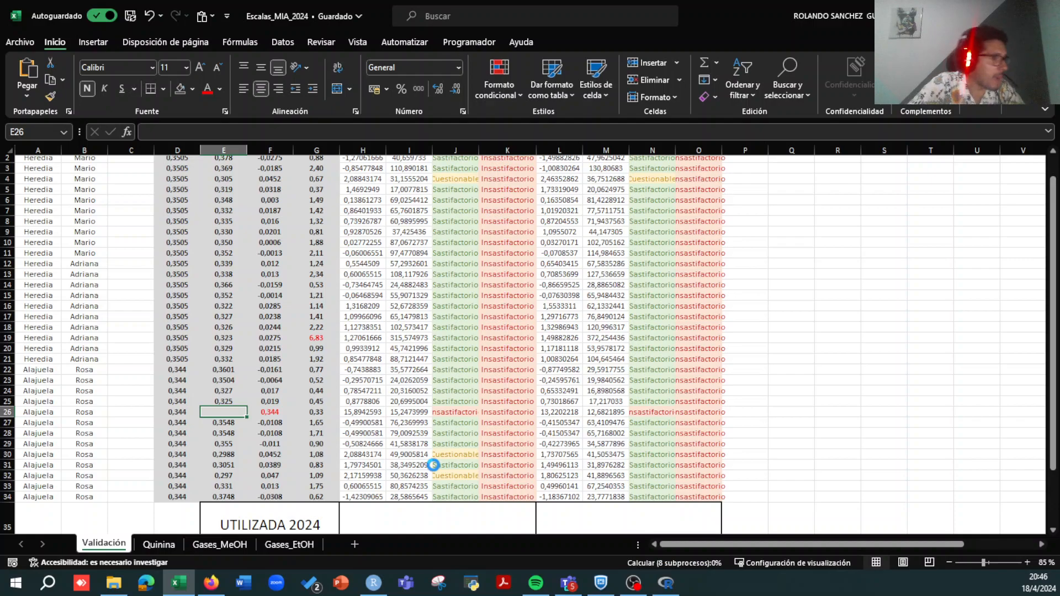
pyautogui.hotkey('ctrl', 'z')
pyautogui.scroll(1, 453, 348)
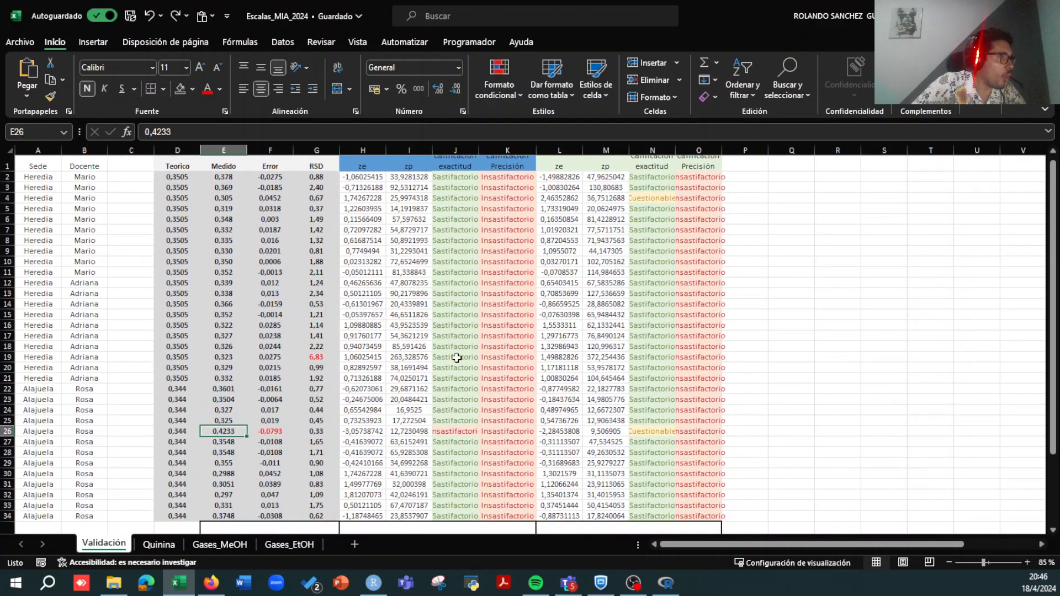
pyautogui.click(456, 431)
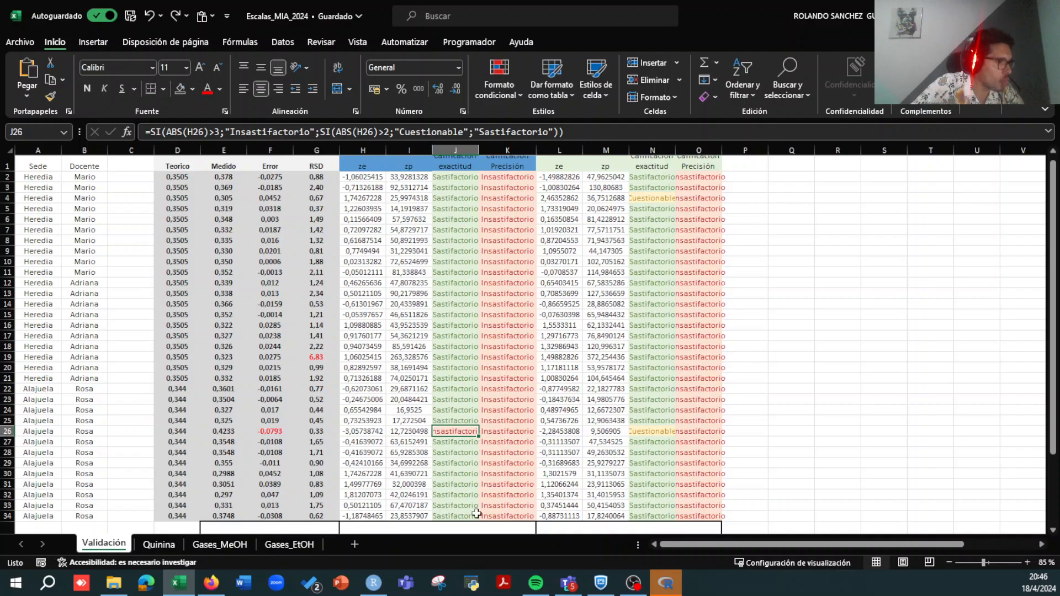
pyautogui.click(223, 432)
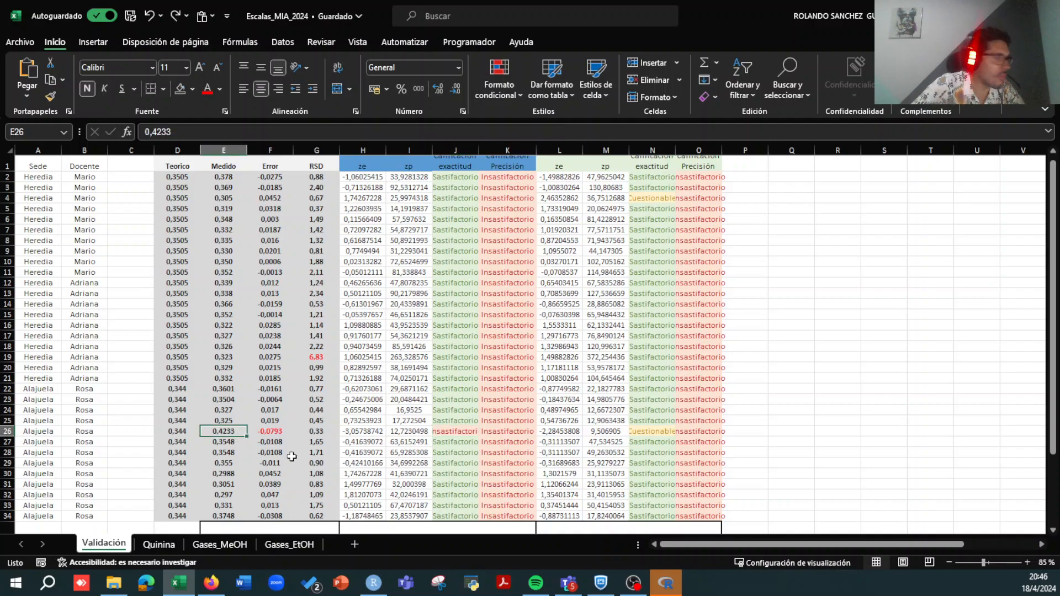
pyautogui.press('Delete')
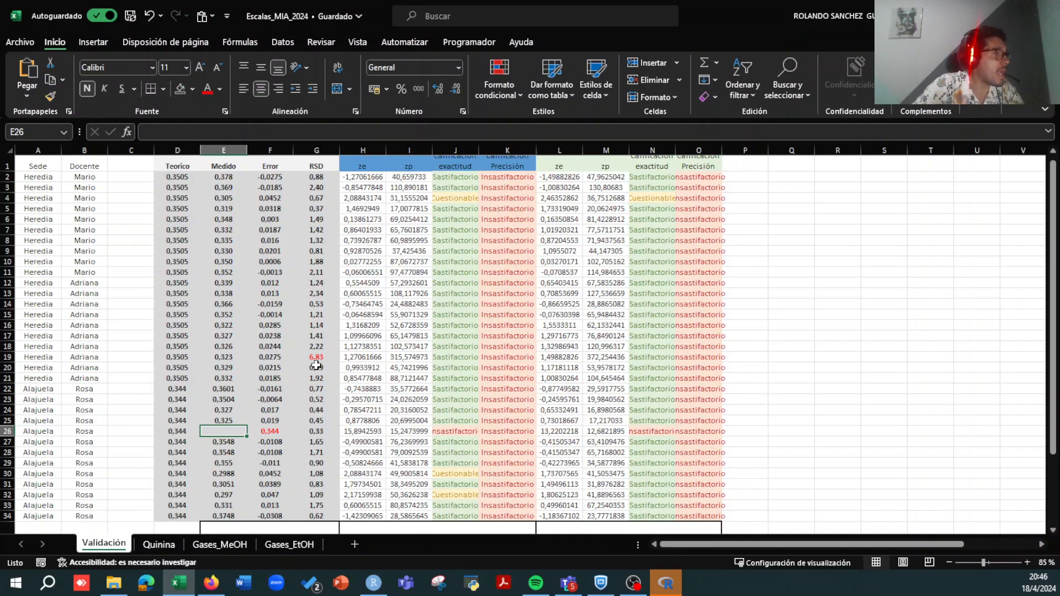
# Step: Try clearing the measured value in E19, the row with the 6,83 RSD outlier, and undo the deletion
pyautogui.click(228, 357)
pyautogui.press('Delete')
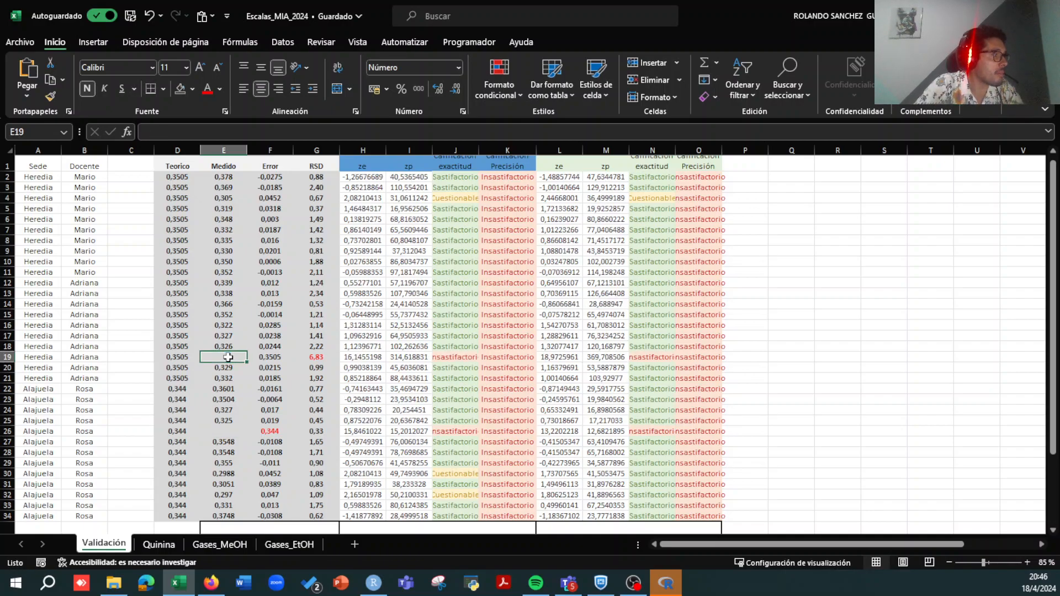
pyautogui.hotkey('ctrl', 'z')
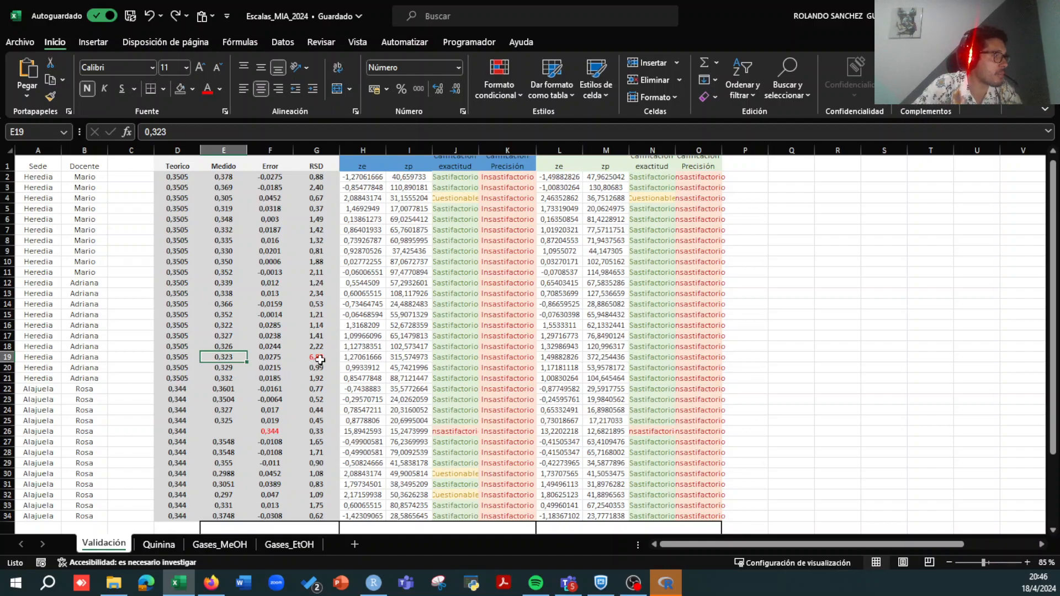
# Step: Inspect the red RSD value in G19, the emptied cell E26 and the precision grade in K19
pyautogui.click(321, 357)
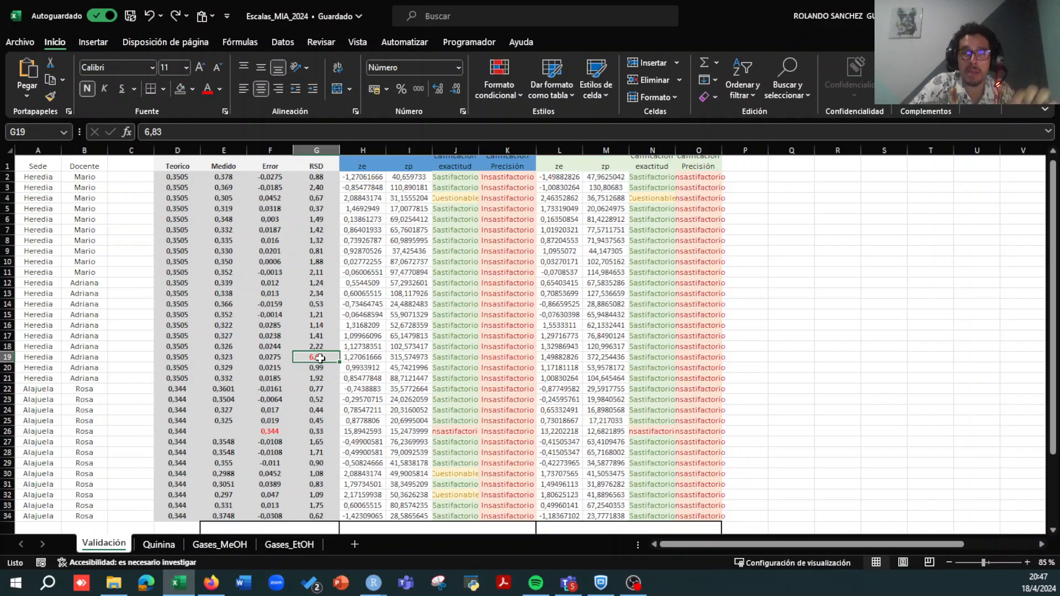
pyautogui.click(235, 429)
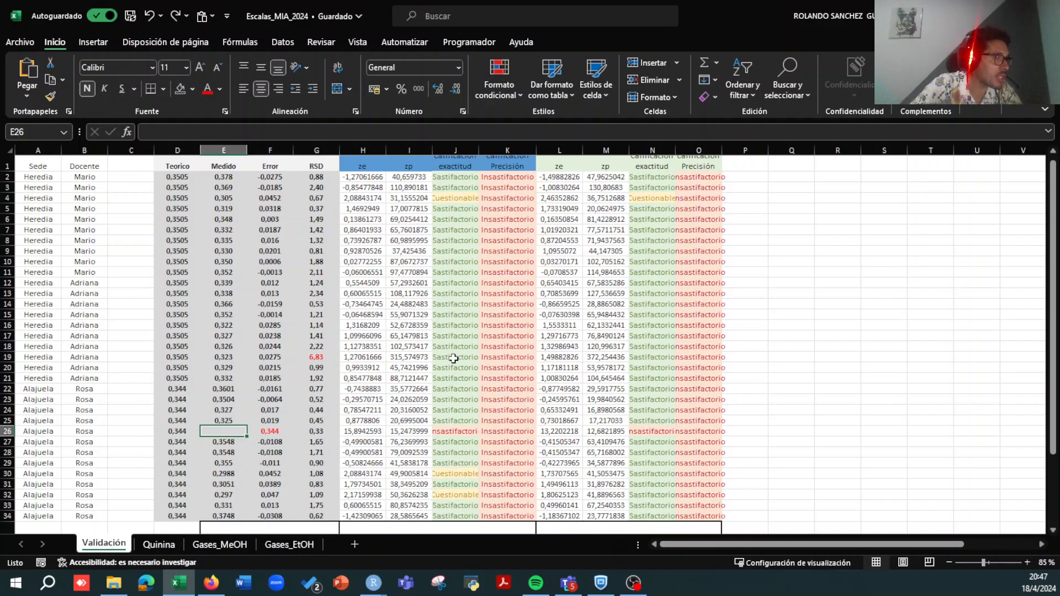
pyautogui.click(498, 357)
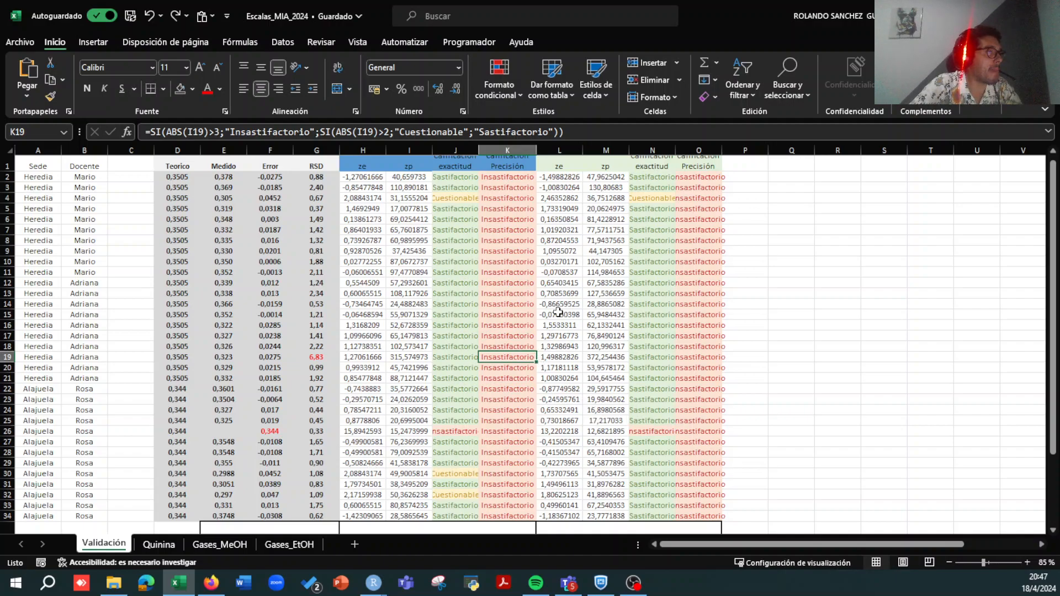
pyautogui.scroll(-1, 468, 202)
pyautogui.scroll(1, 467, 202)
# Step: In the UTILIZADA 2024 row, enter an X below the blue-headed grading columns H to K
pyautogui.click(455, 149)
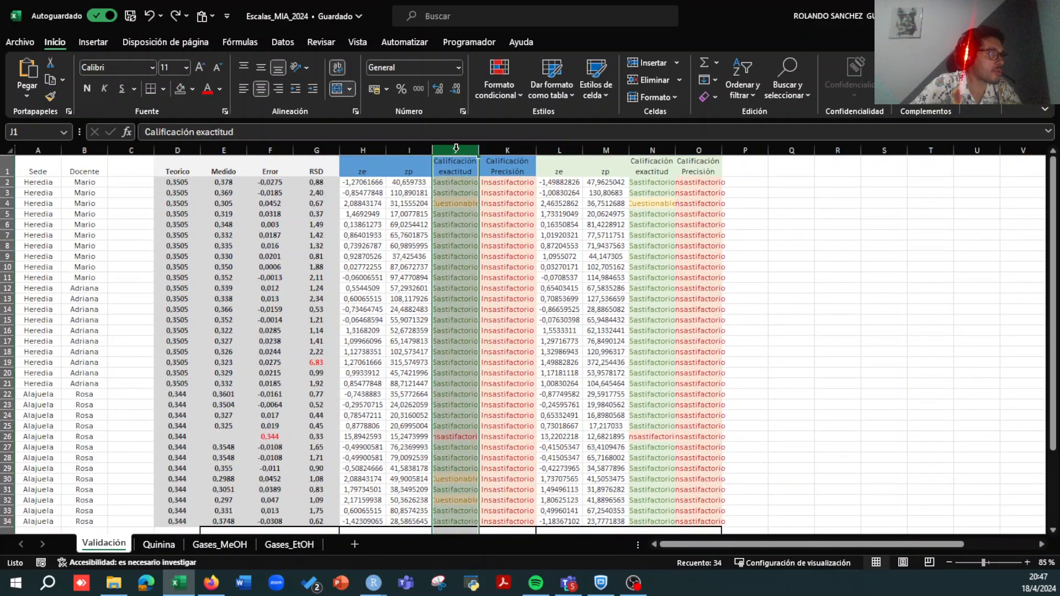
pyautogui.scroll(-3, 455, 253)
pyautogui.click(456, 447)
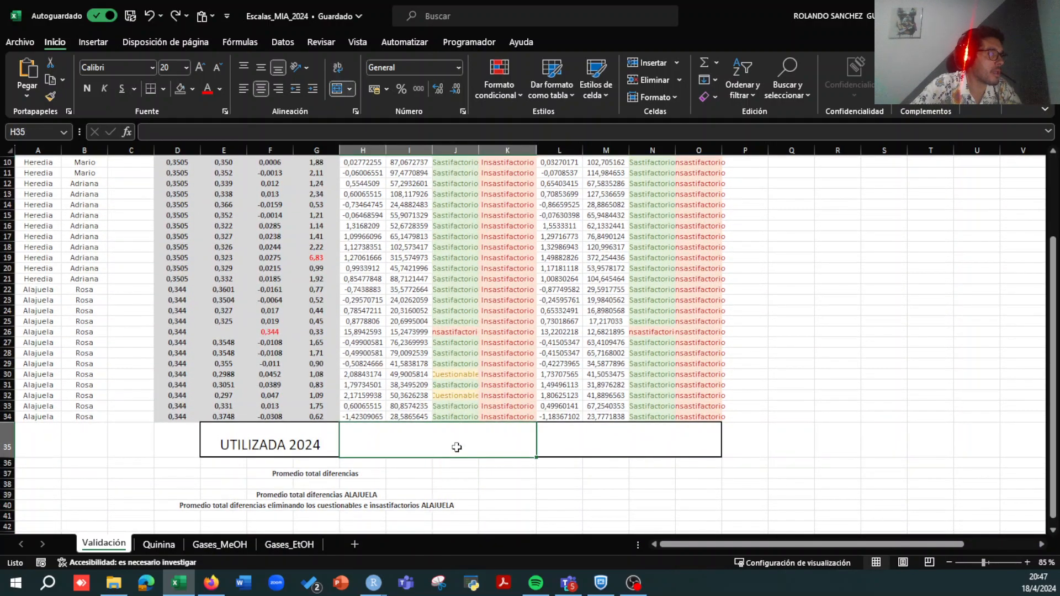
pyautogui.click(336, 90)
pyautogui.click(459, 445)
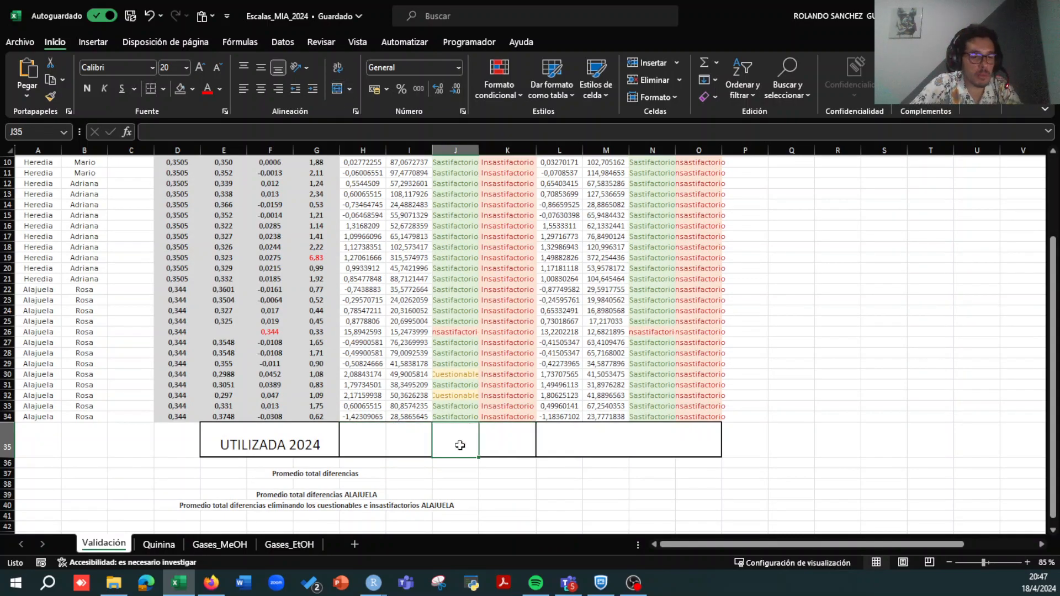
pyautogui.write('X')
pyautogui.click(635, 440)
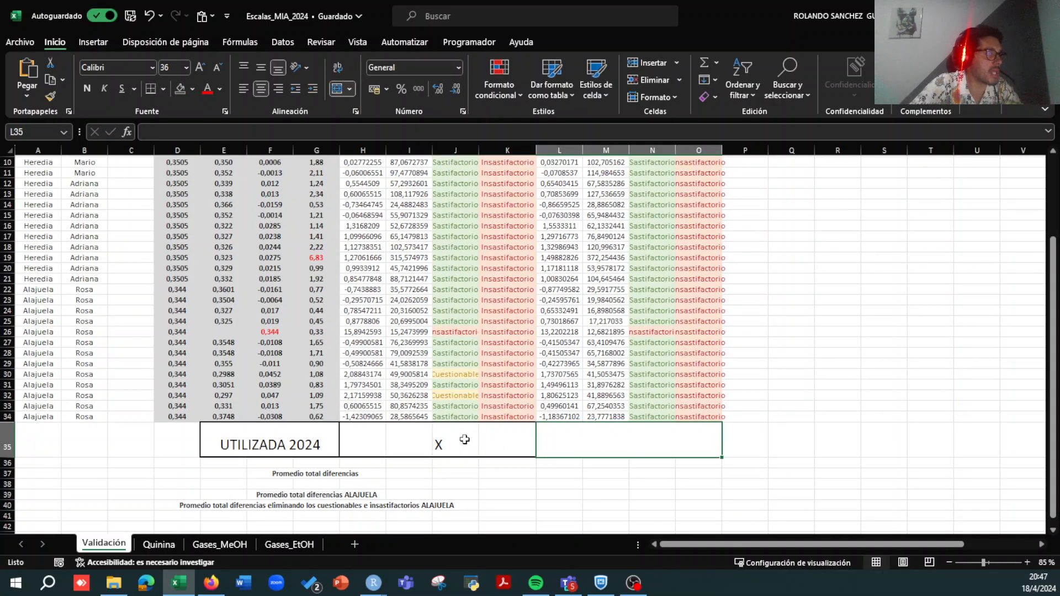
# Step: In the UTILIZADA 2024 row, unmerge H35:K35 and L35:O35 and place a centred X in J35 and in O35
pyautogui.click(442, 442)
pyautogui.moveTo(368, 438); pyautogui.dragTo(497, 442)
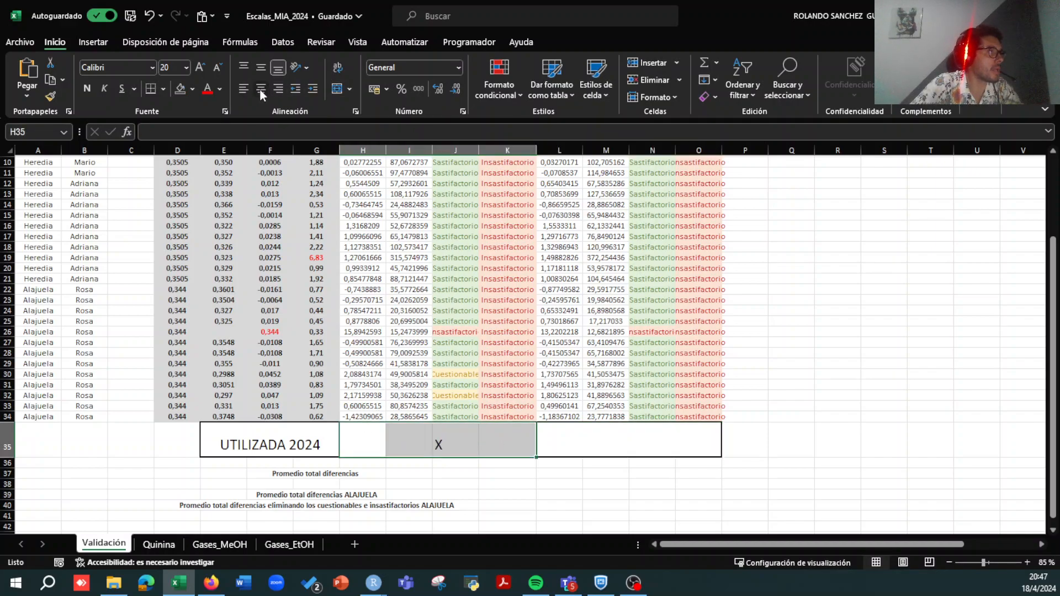
pyautogui.click(568, 441)
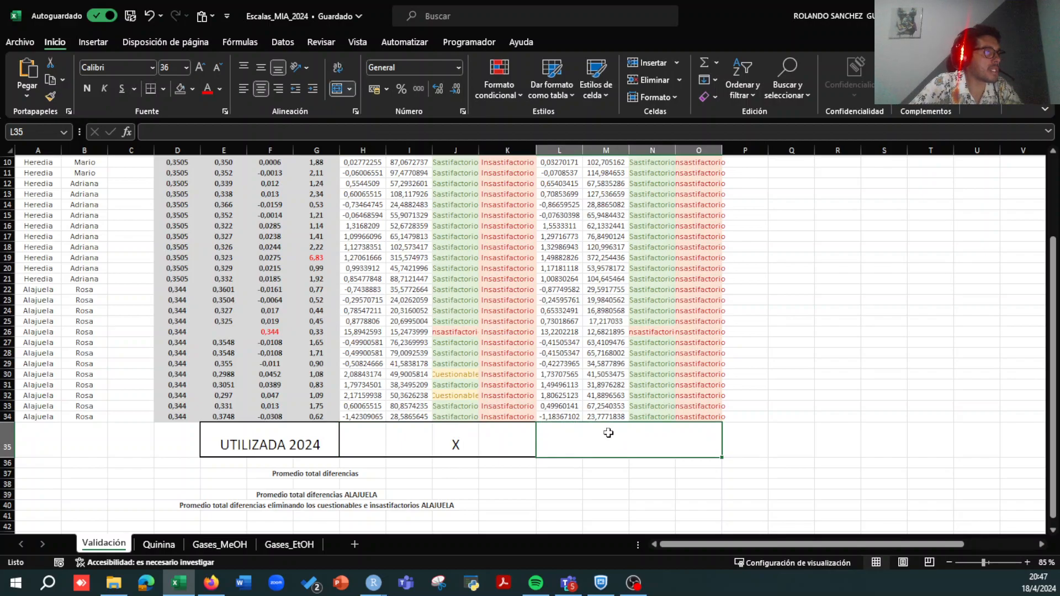
pyautogui.click(336, 89)
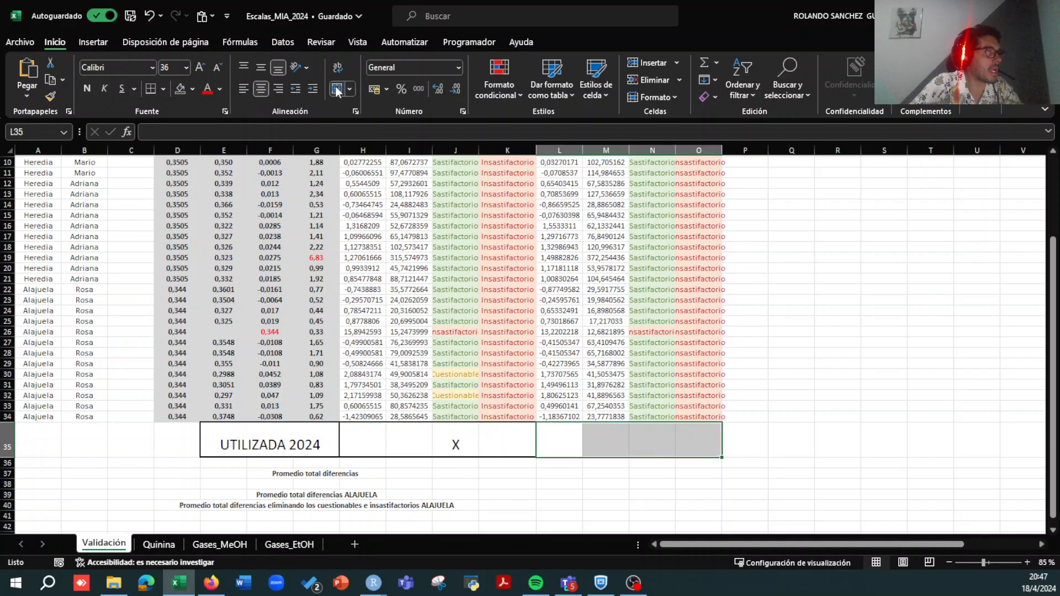
pyautogui.click(569, 438)
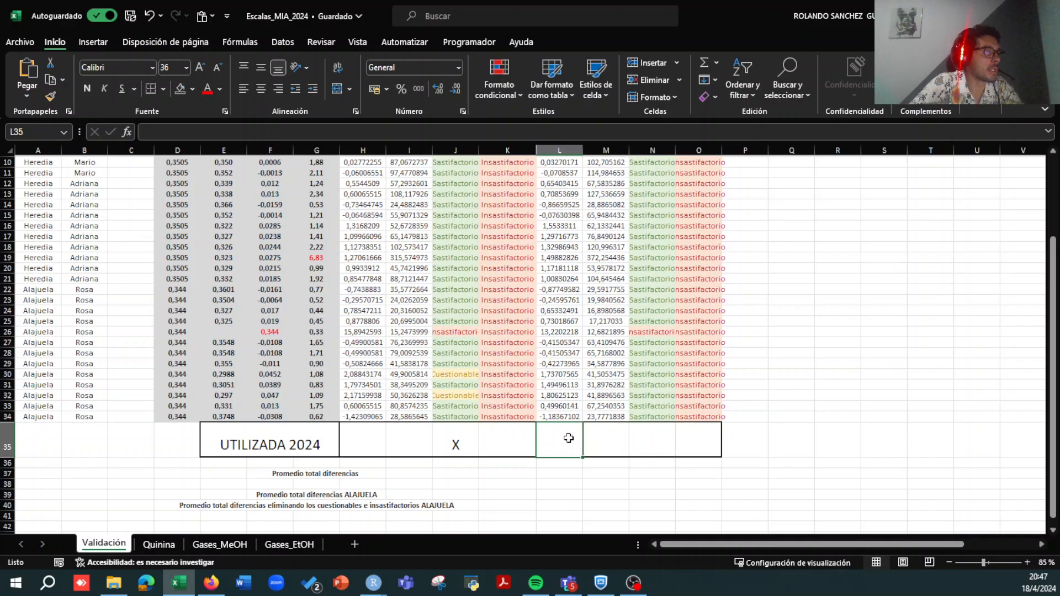
pyautogui.click(705, 436)
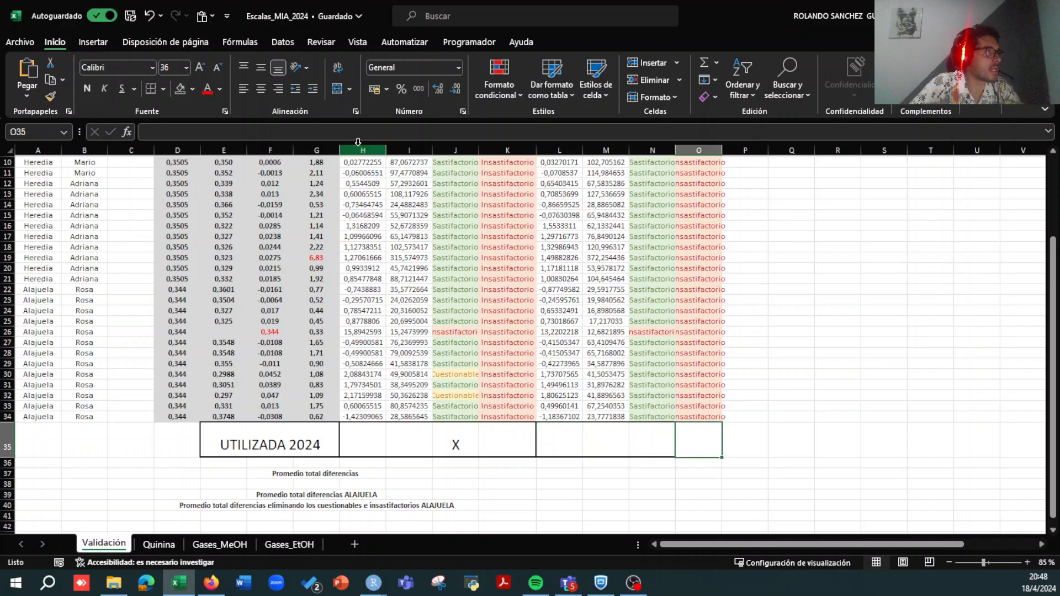
pyautogui.write('X')
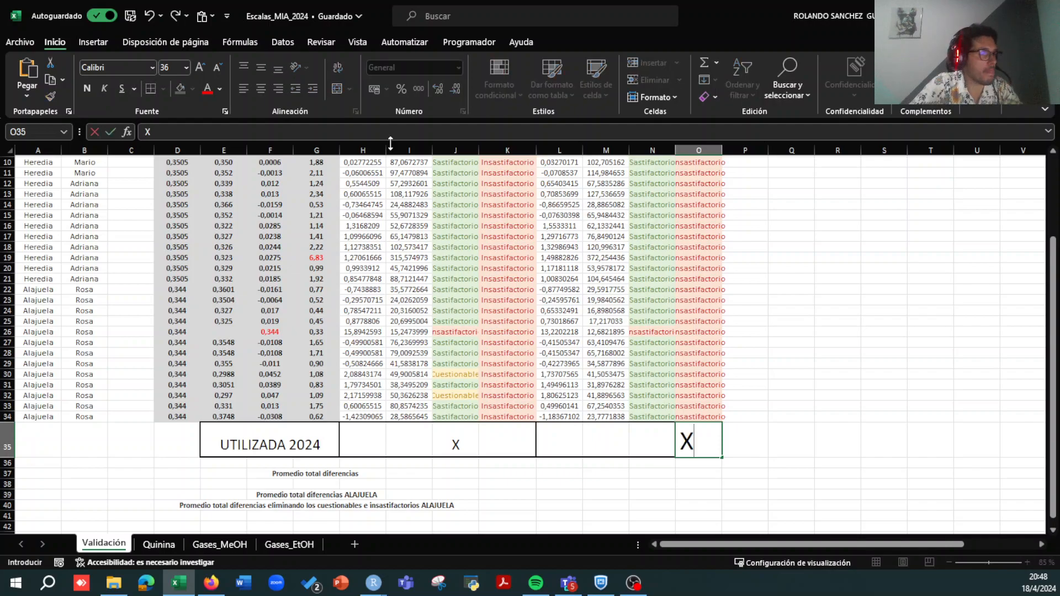
pyautogui.click(788, 434)
pyautogui.click(709, 441)
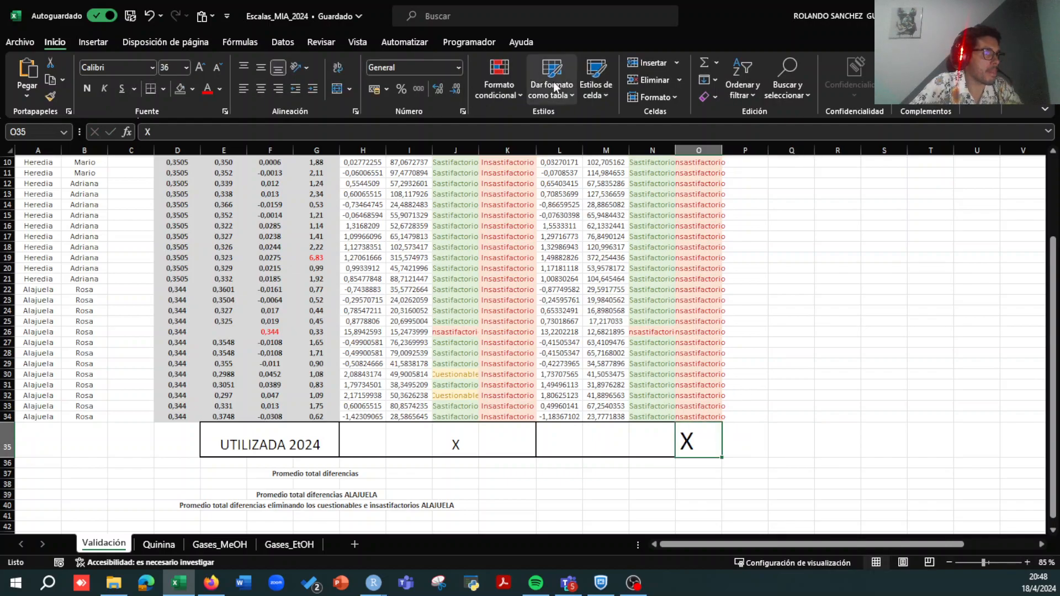
pyautogui.click(261, 89)
# Step: Check which measured values the d_A1 standard deviation formula in W2 covers
pyautogui.scroll(3, 685, 376)
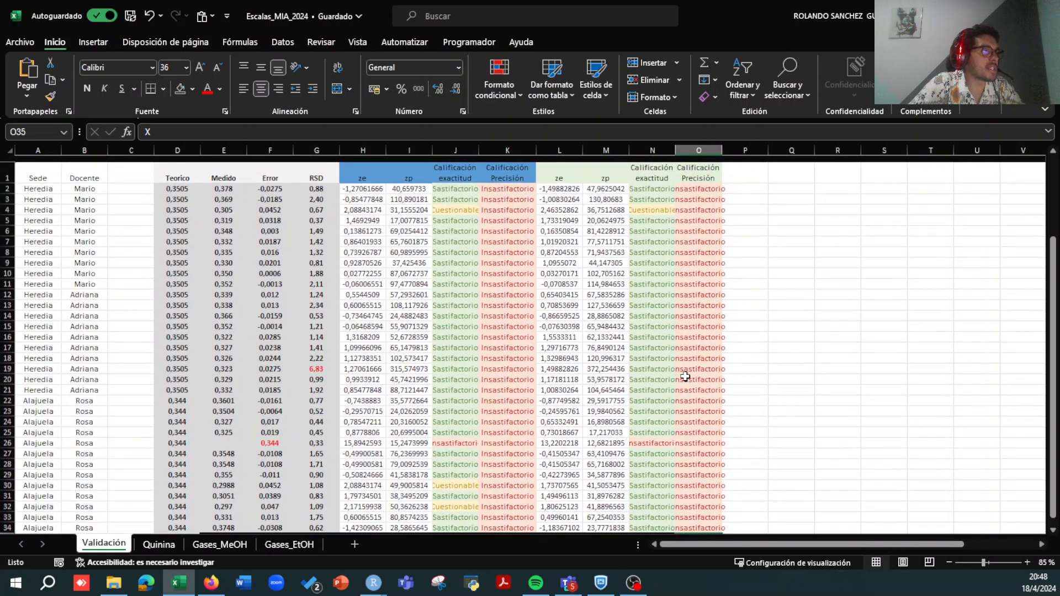
pyautogui.scroll(-3, 685, 376)
pyautogui.scroll(3, 685, 375)
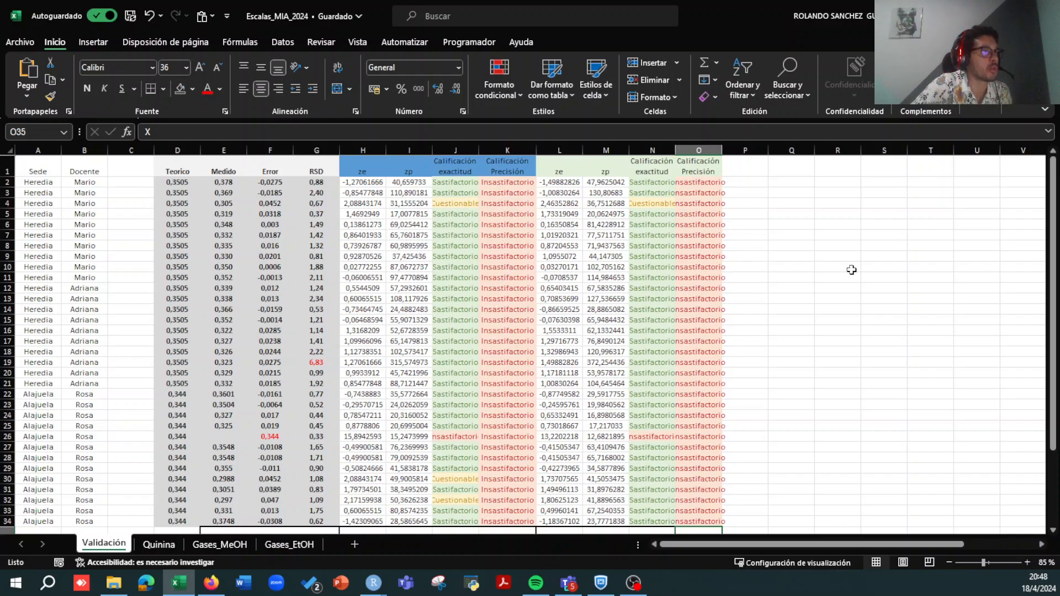
pyautogui.hscroll(5, 852, 267)
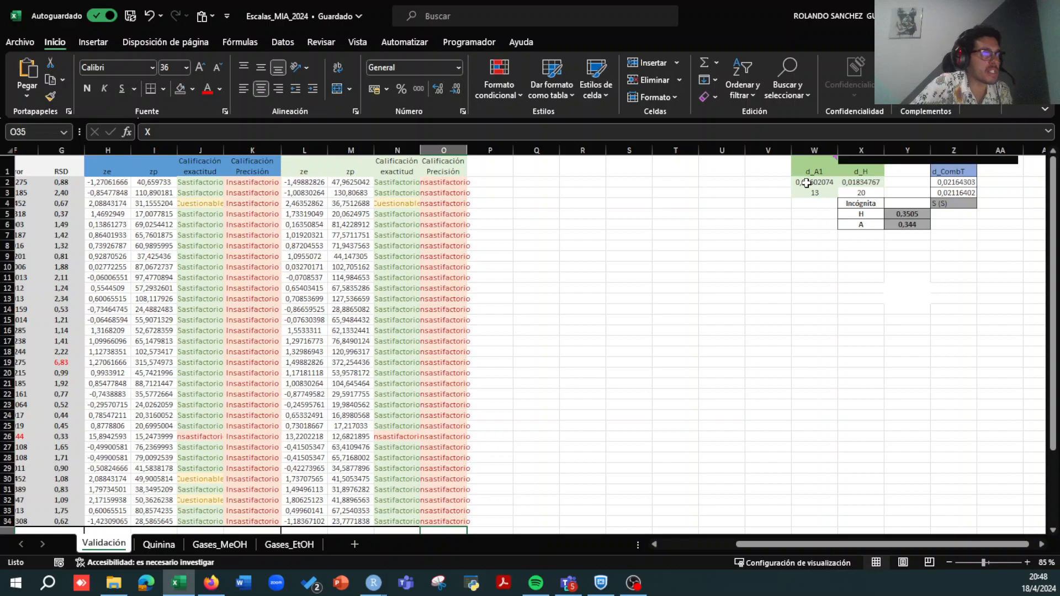
pyautogui.click(806, 183)
pyautogui.click(212, 132)
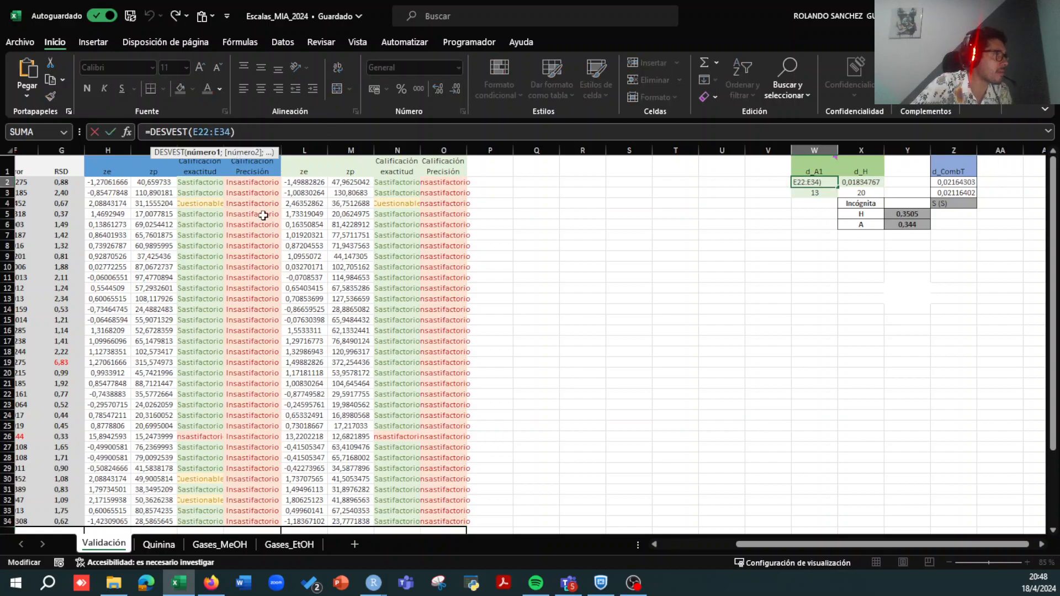
pyautogui.hscroll(-5, 263, 215)
pyautogui.scroll(-3, 263, 331)
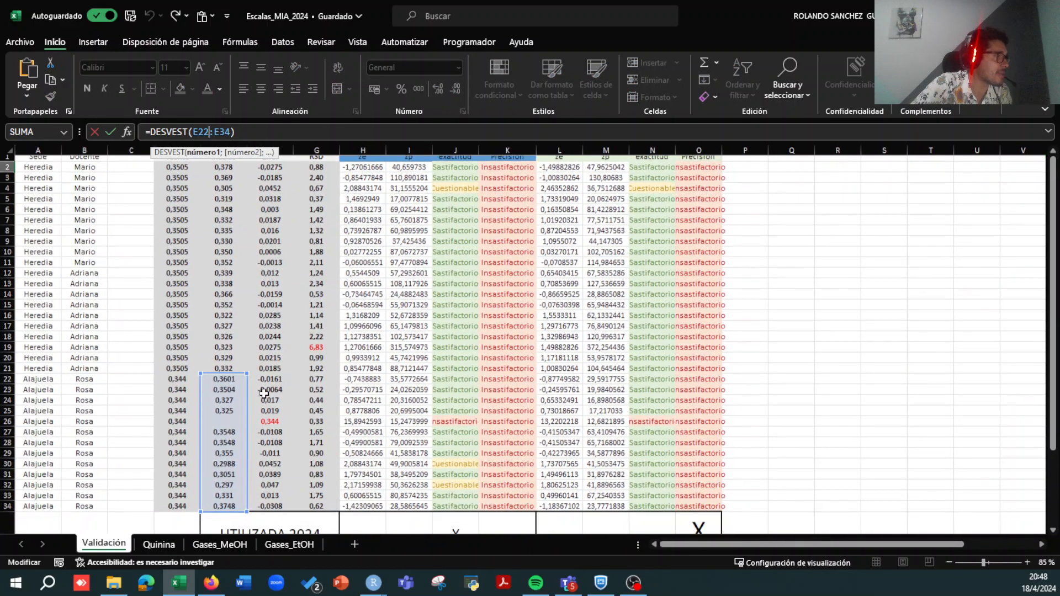
pyautogui.scroll(3, 264, 393)
pyautogui.hscroll(5, 863, 244)
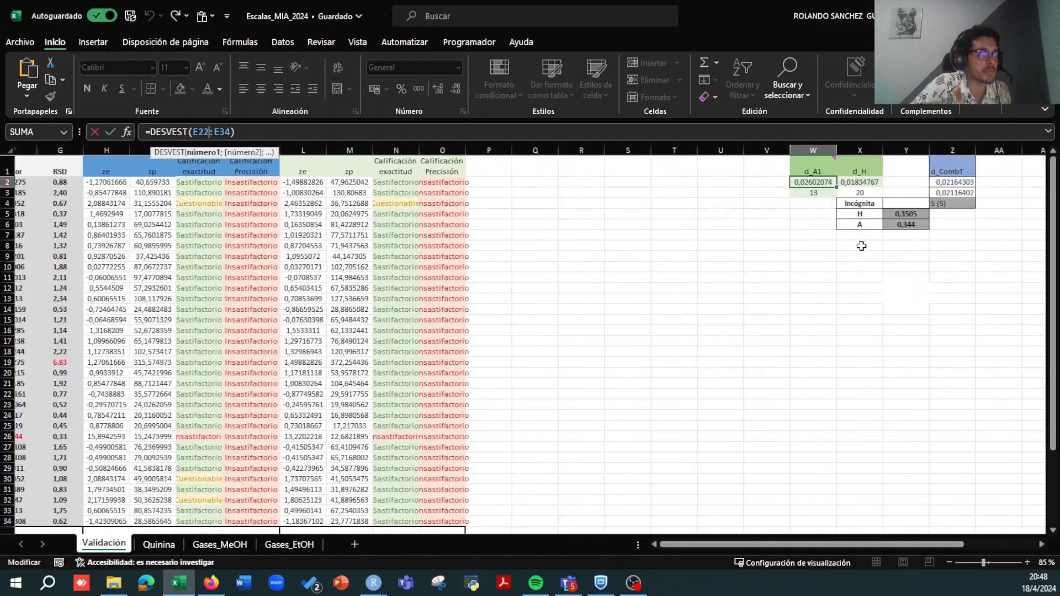
pyautogui.press('Return')
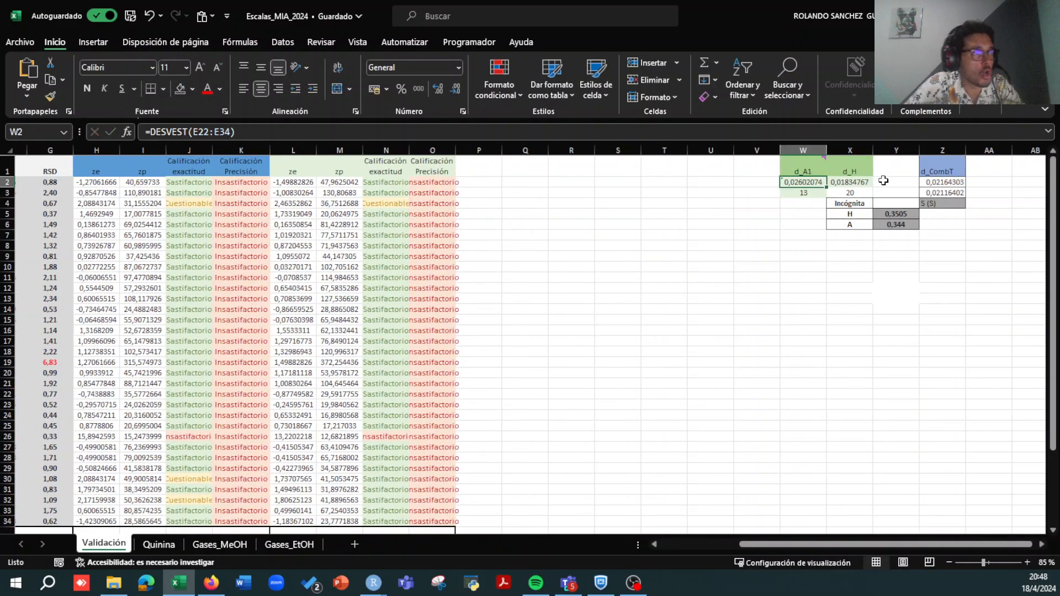
# Step: Check which measured values the d_H standard deviation formula in X2 covers
pyautogui.click(850, 182)
pyautogui.click(219, 132)
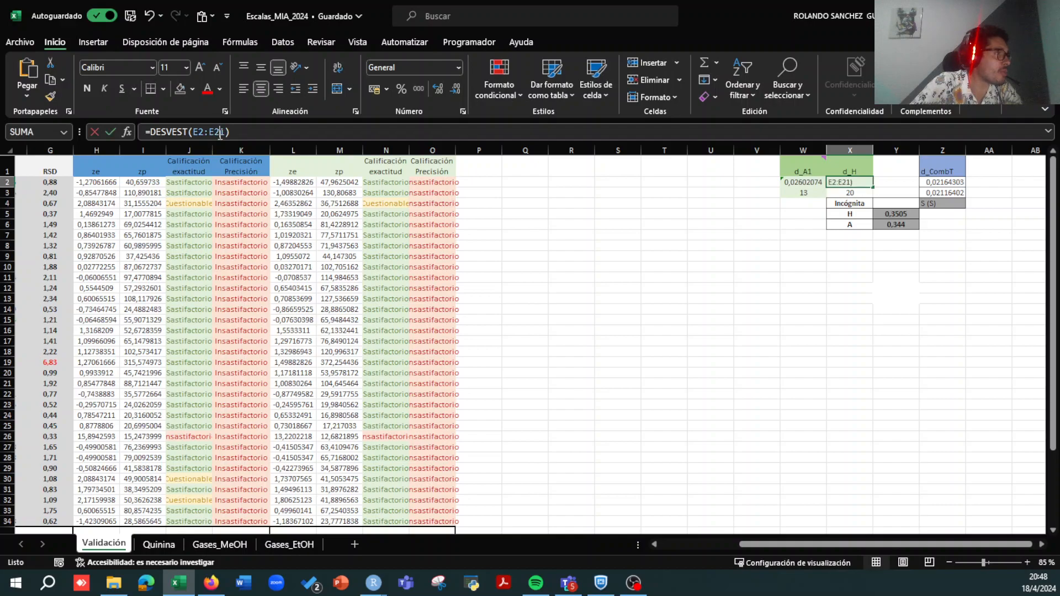
pyautogui.hscroll(-5, 285, 195)
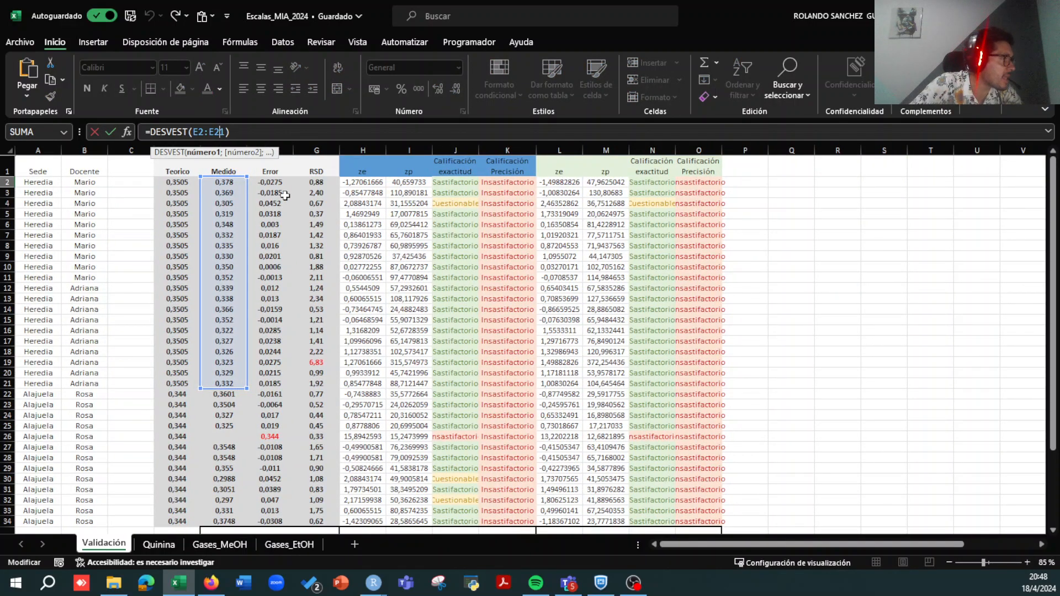
pyautogui.hscroll(3, 285, 196)
pyautogui.press('Escape')
pyautogui.hscroll(4, 855, 220)
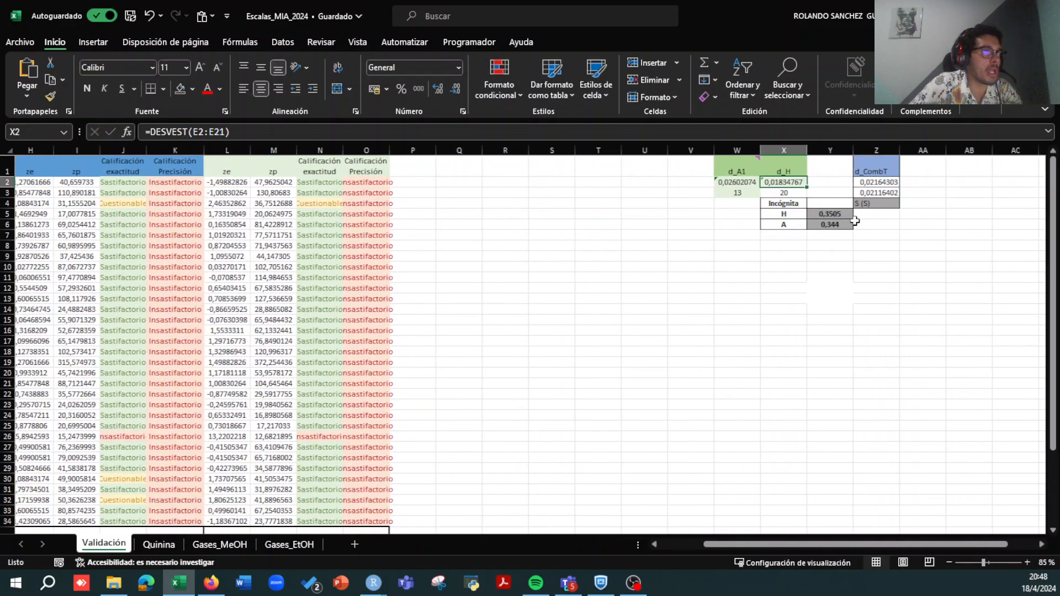
# Step: Examine the d_CombT formulas in Z2 and Z3 and the measured range that the Z3 formula references
pyautogui.click(876, 182)
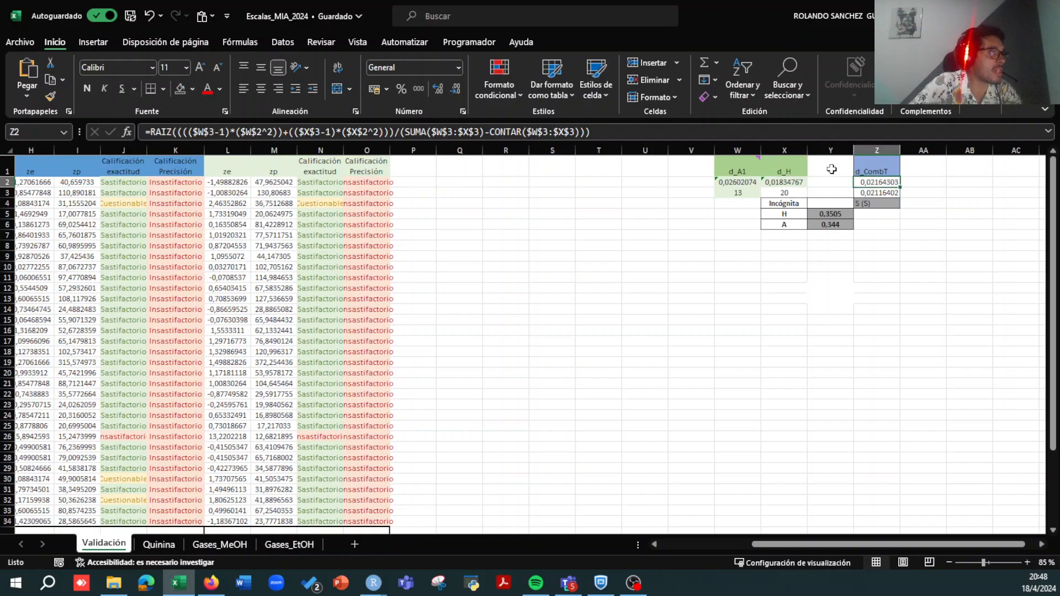
pyautogui.click(879, 192)
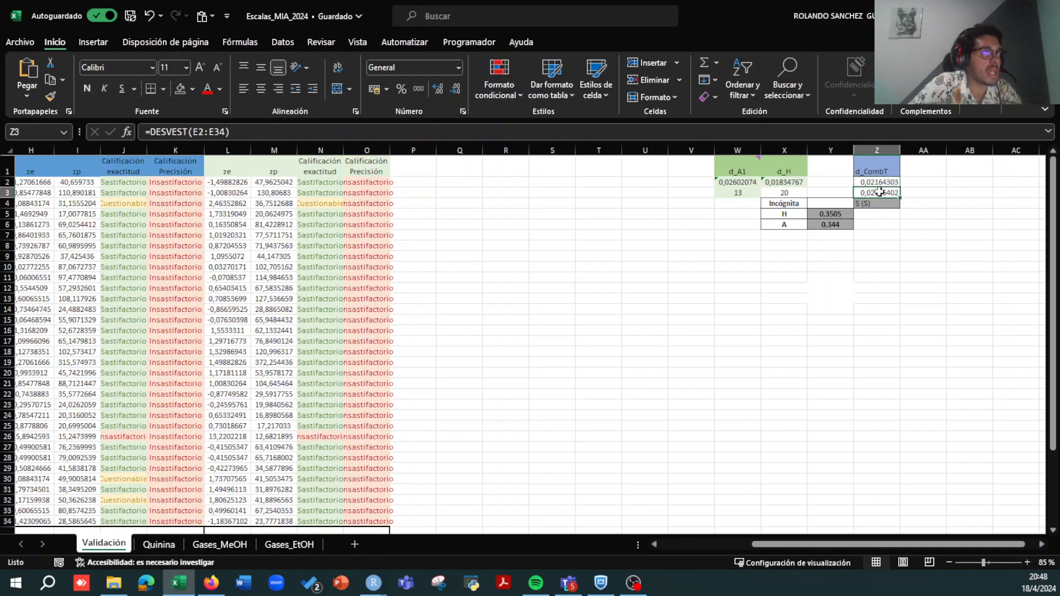
pyautogui.click(204, 132)
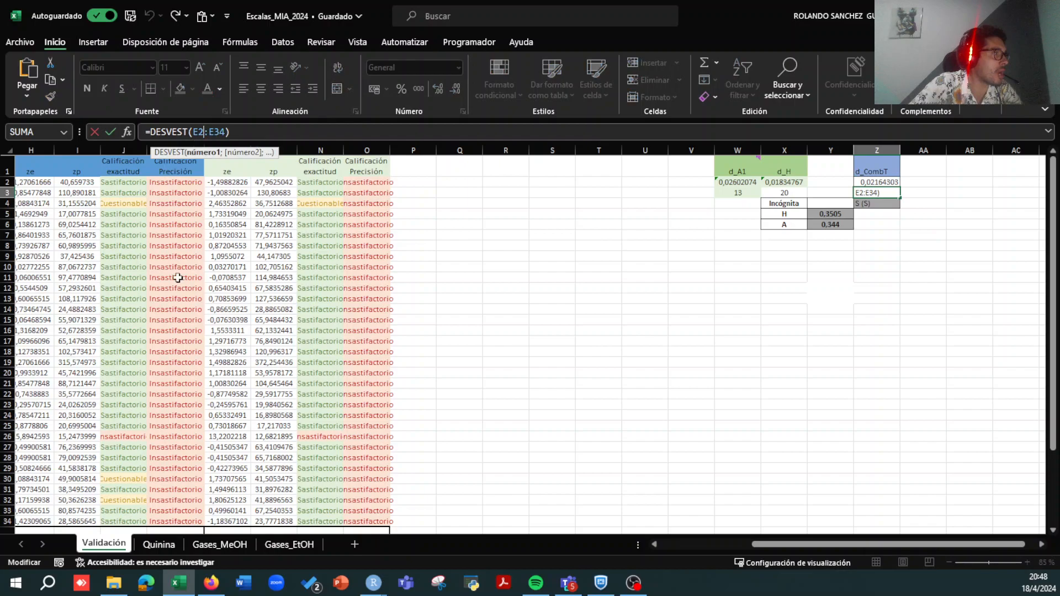
pyautogui.hscroll(-5, 167, 302)
pyautogui.scroll(-3, 167, 302)
pyautogui.scroll(3, 167, 303)
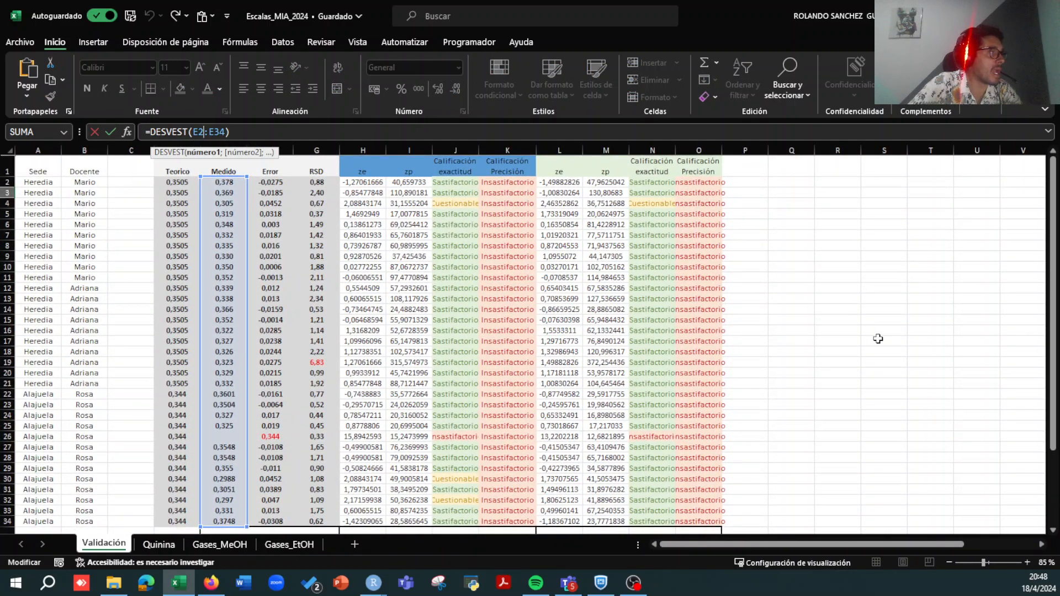
pyautogui.press('Escape')
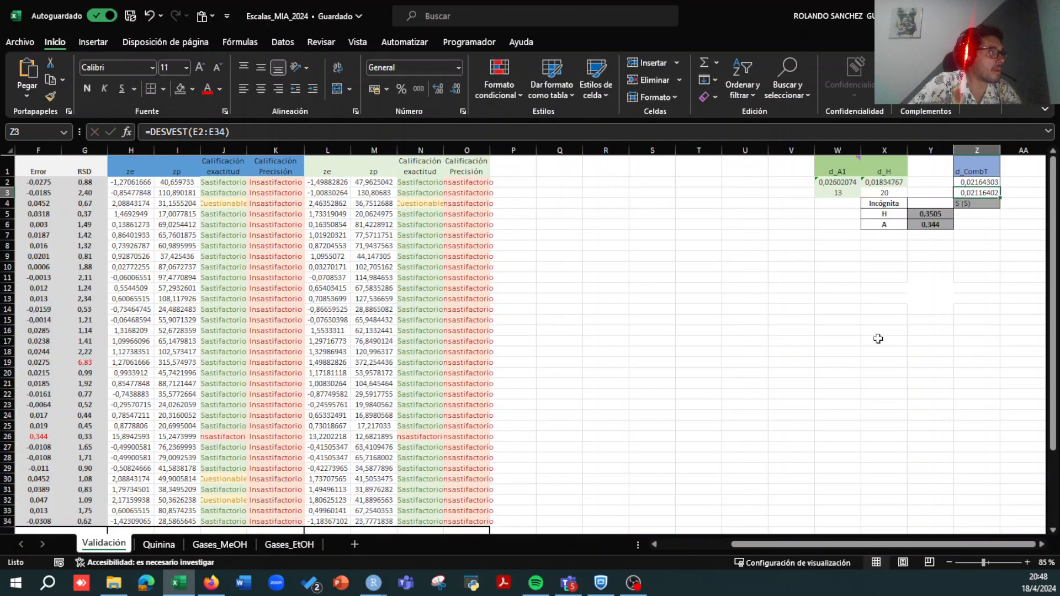
# Step: Compare the pooled standard deviation in Z2 with the overall DESVEST result in Z3
pyautogui.click(975, 183)
pyautogui.click(975, 193)
pyautogui.click(974, 182)
pyautogui.click(981, 192)
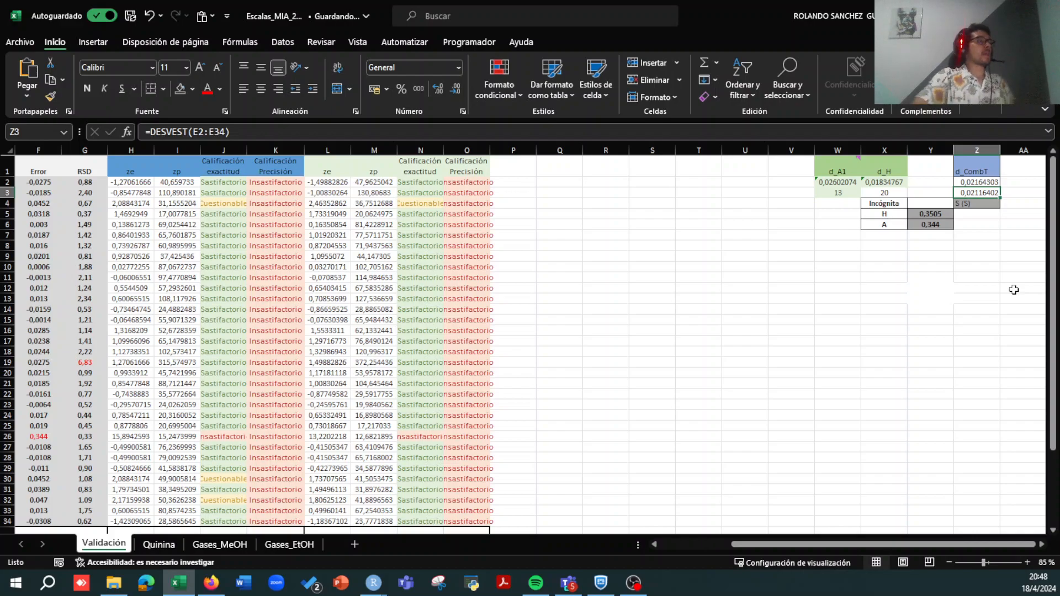
pyautogui.click(972, 184)
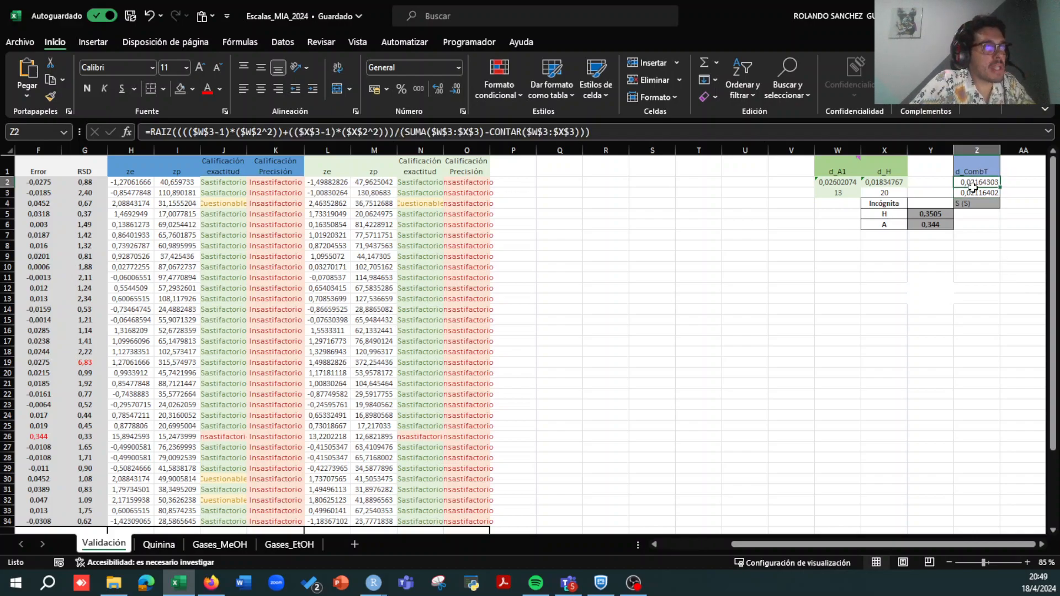
pyautogui.click(973, 193)
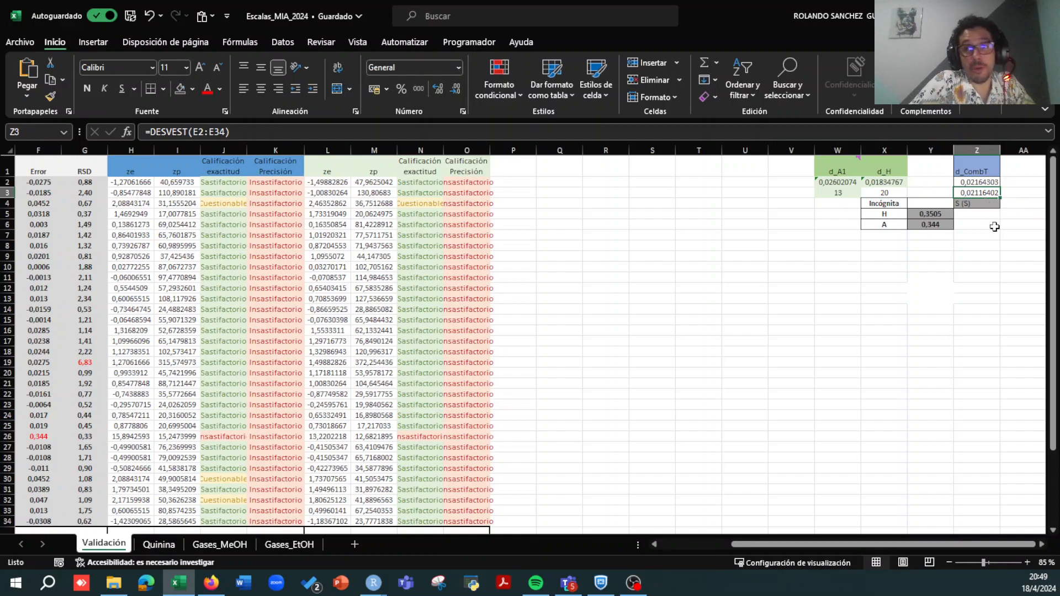
pyautogui.click(977, 182)
pyautogui.click(975, 192)
pyautogui.click(979, 182)
pyautogui.press('Down')
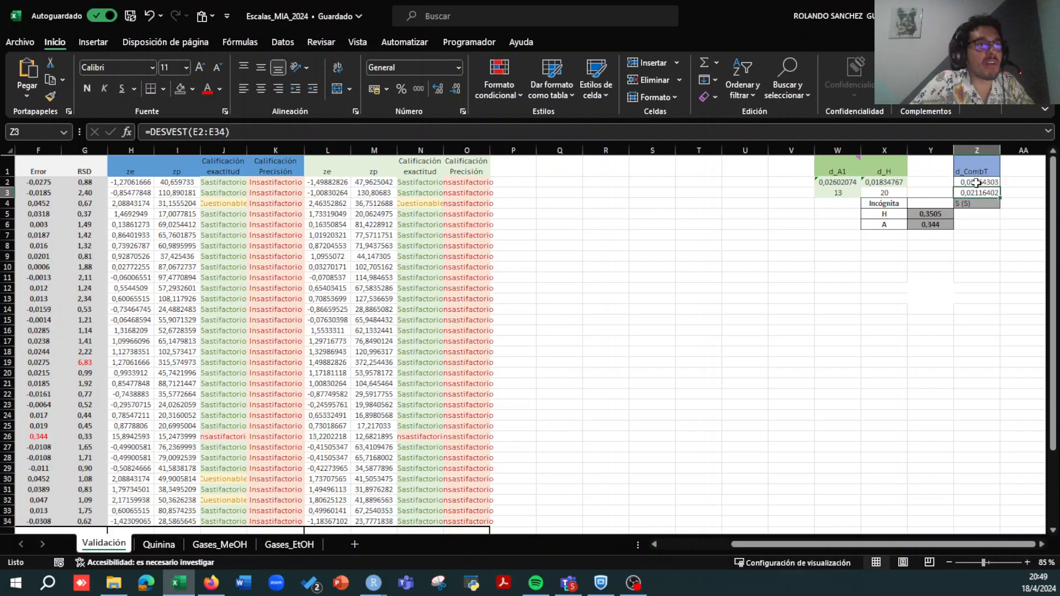
pyautogui.click(977, 182)
pyautogui.click(972, 192)
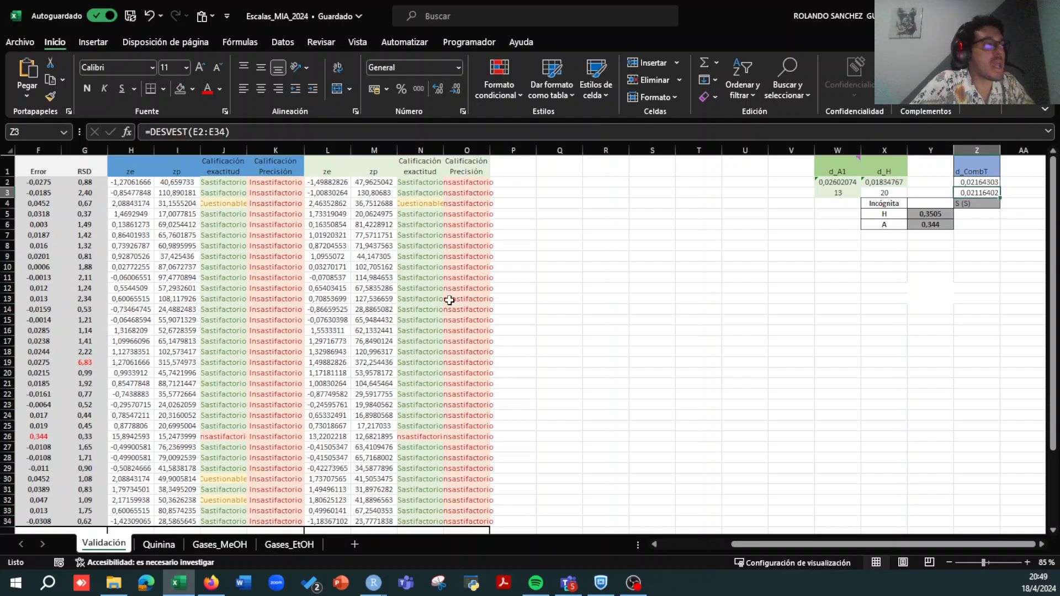
# Step: Review the Medido values in column E and the RSD values in column G of the data table
pyautogui.hscroll(-2, 449, 300)
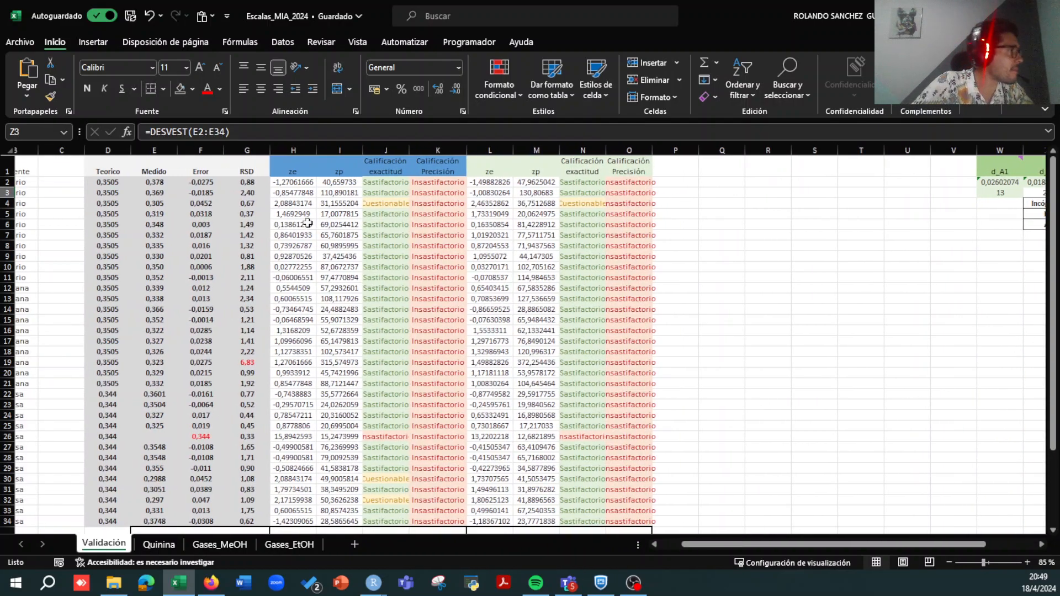
pyautogui.moveTo(149, 184); pyautogui.dragTo(152, 510)
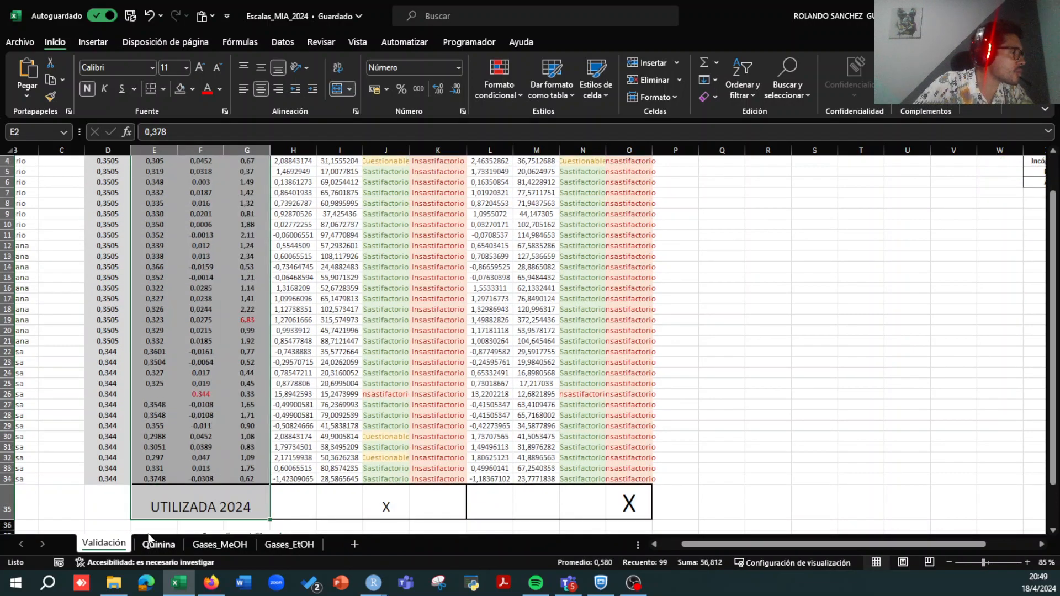
pyautogui.click(236, 354)
pyautogui.scroll(1, 319, 316)
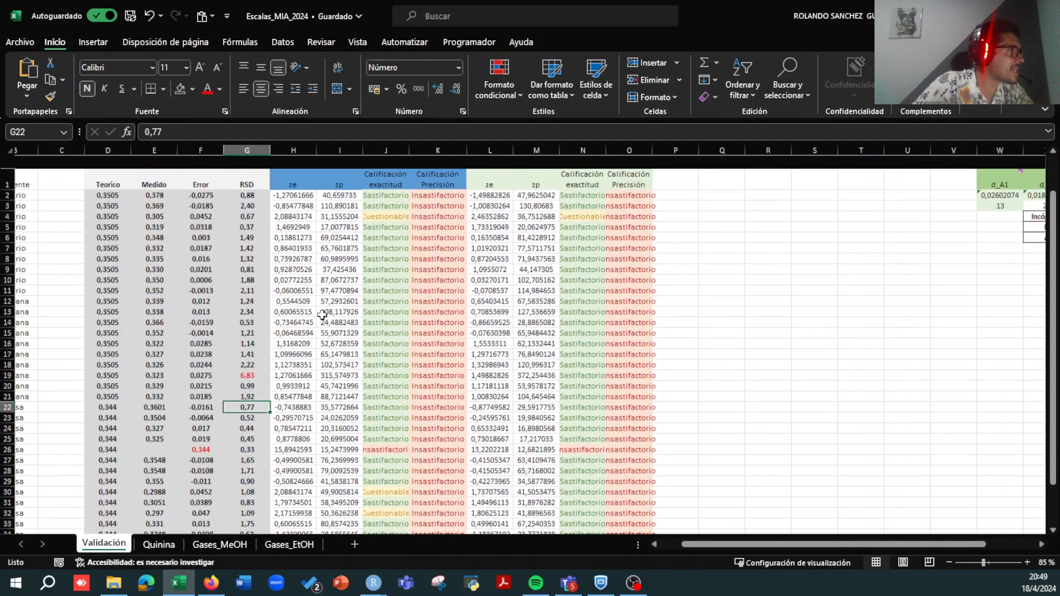
pyautogui.moveTo(254, 182); pyautogui.dragTo(249, 516)
pyautogui.click(254, 194)
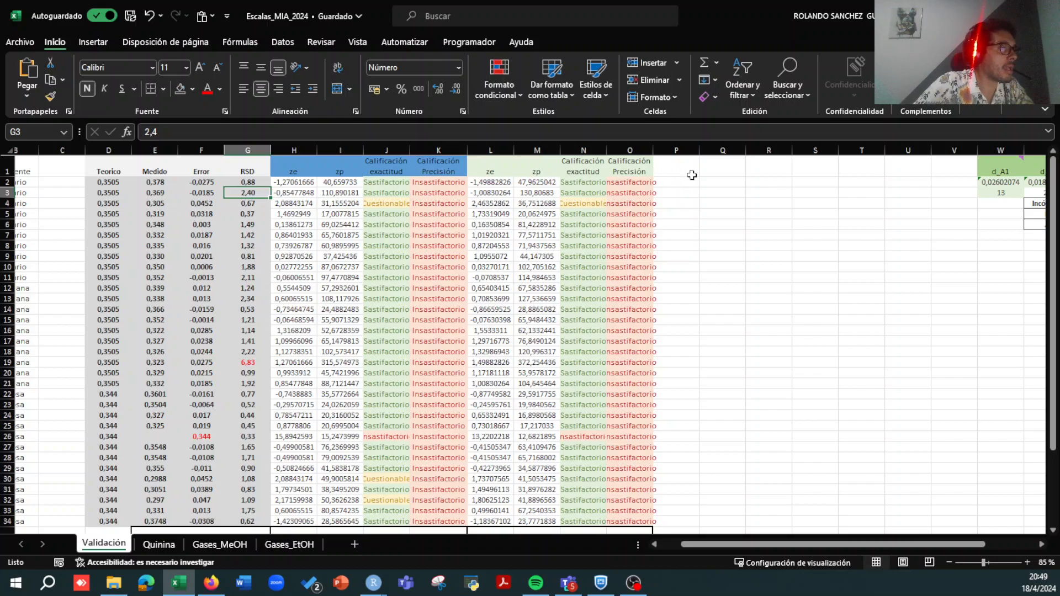
# Step: In Q2, enter a formula multiplying the first row's RSD in G2 by its measured value in E2
pyautogui.click(712, 180)
pyautogui.write('=')
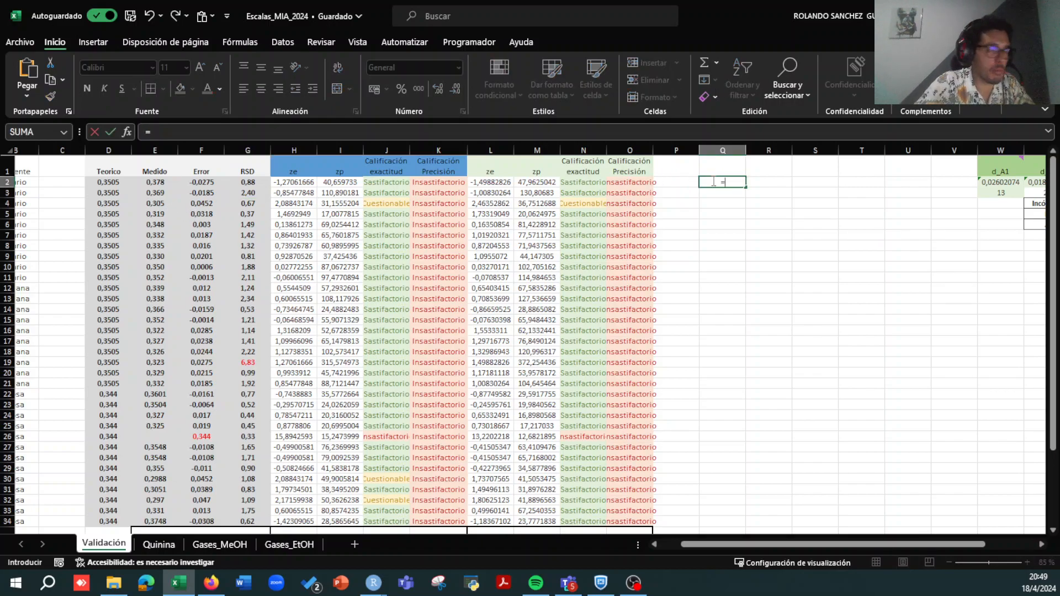
pyautogui.write('(')
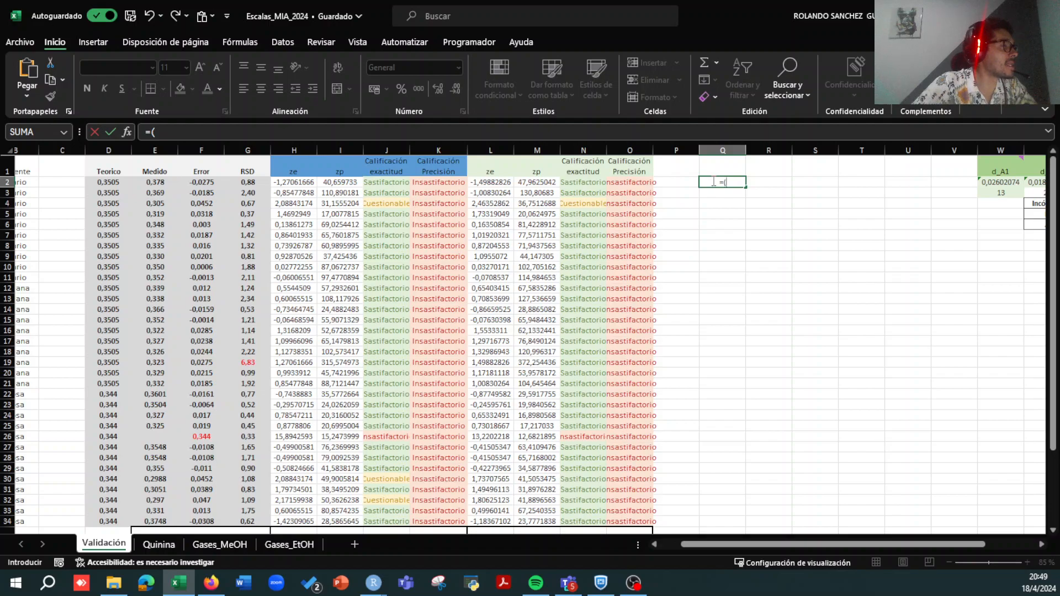
pyautogui.click(250, 183)
pyautogui.press('BackSpace')
pyautogui.press('BackSpace')
pyautogui.click(250, 183)
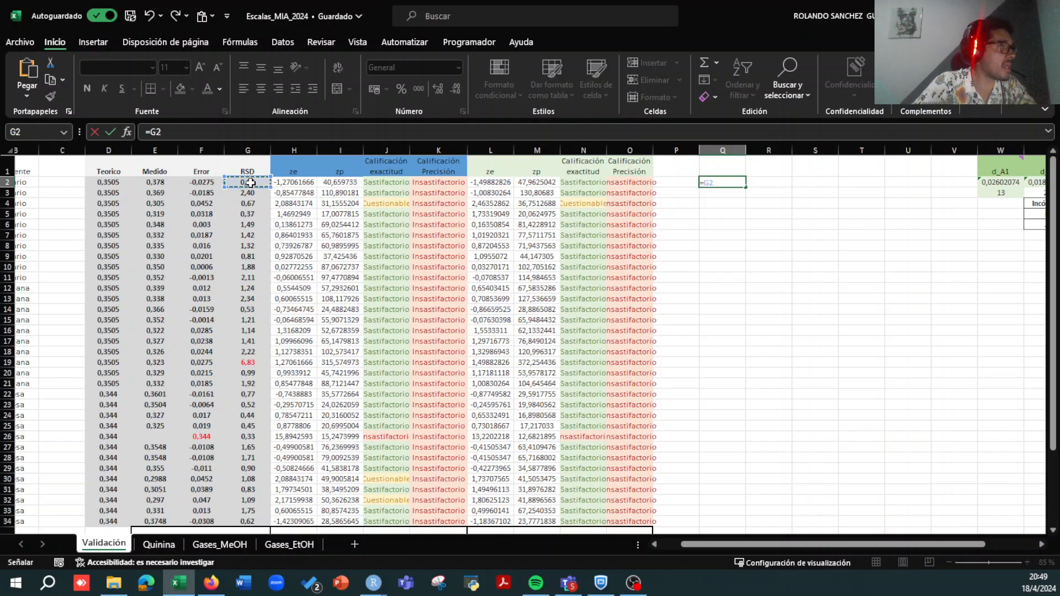
pyautogui.write('*')
pyautogui.click(158, 186)
pyautogui.press('Return')
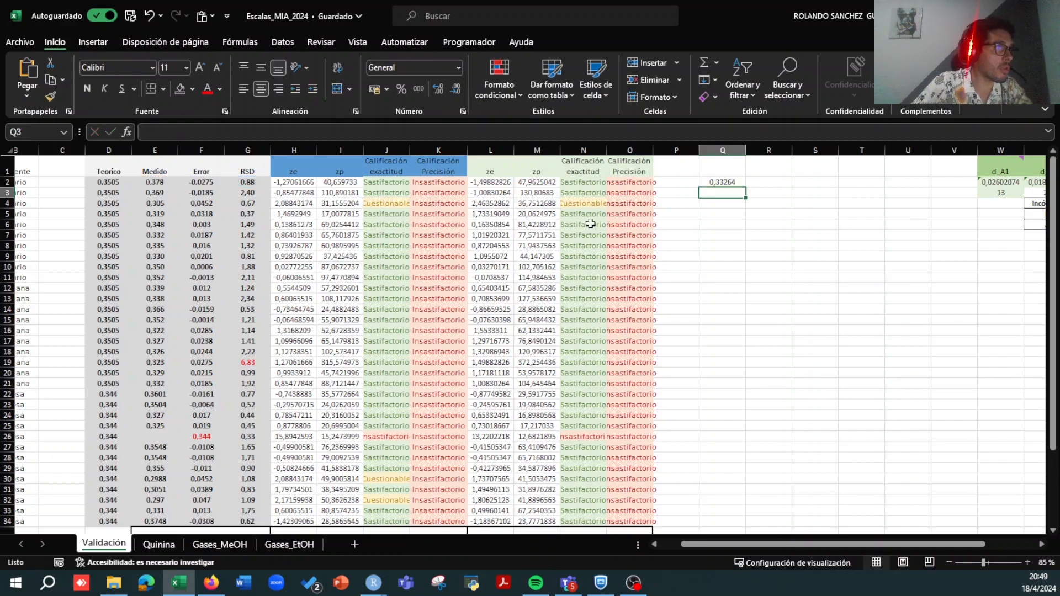
# Step: Copy the RSD-times-measured formula from Q2 down column Q through row 34
pyautogui.click(729, 180)
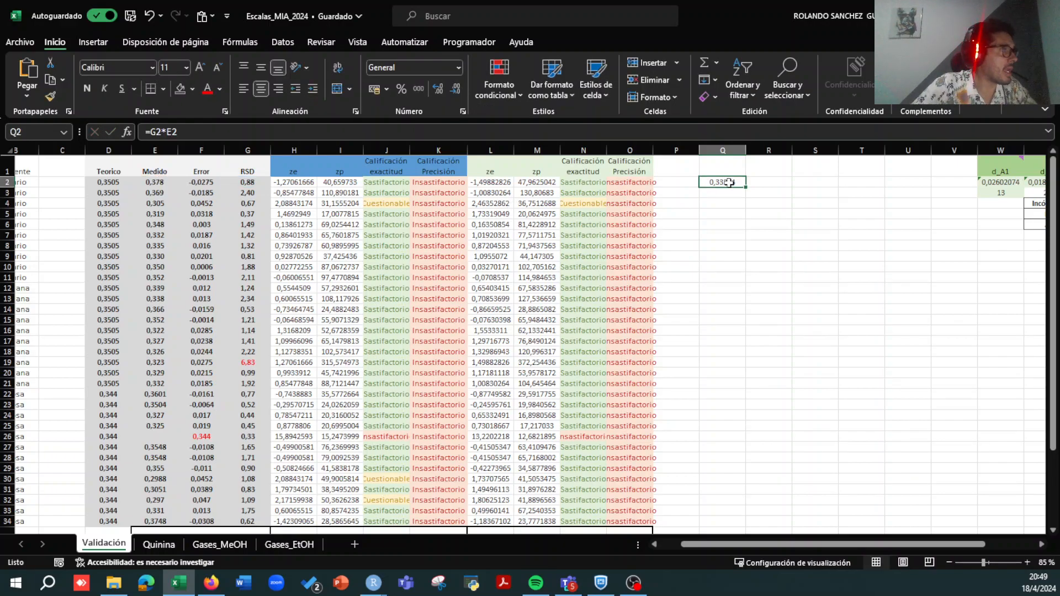
pyautogui.click(183, 134)
pyautogui.press('Escape')
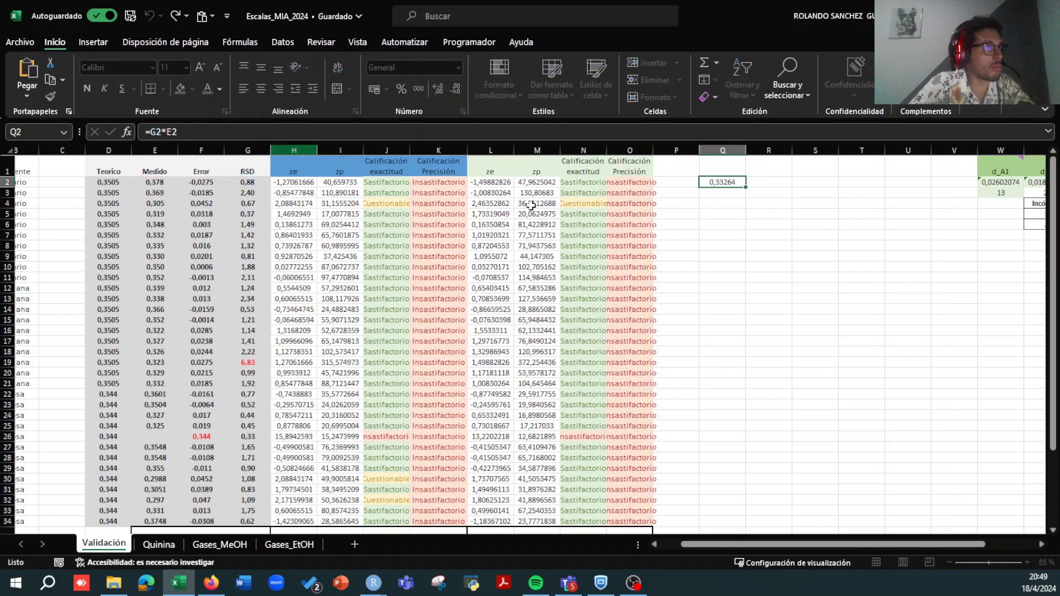
pyautogui.moveTo(748, 187); pyautogui.dragTo(740, 452)
pyautogui.scroll(2, 764, 309)
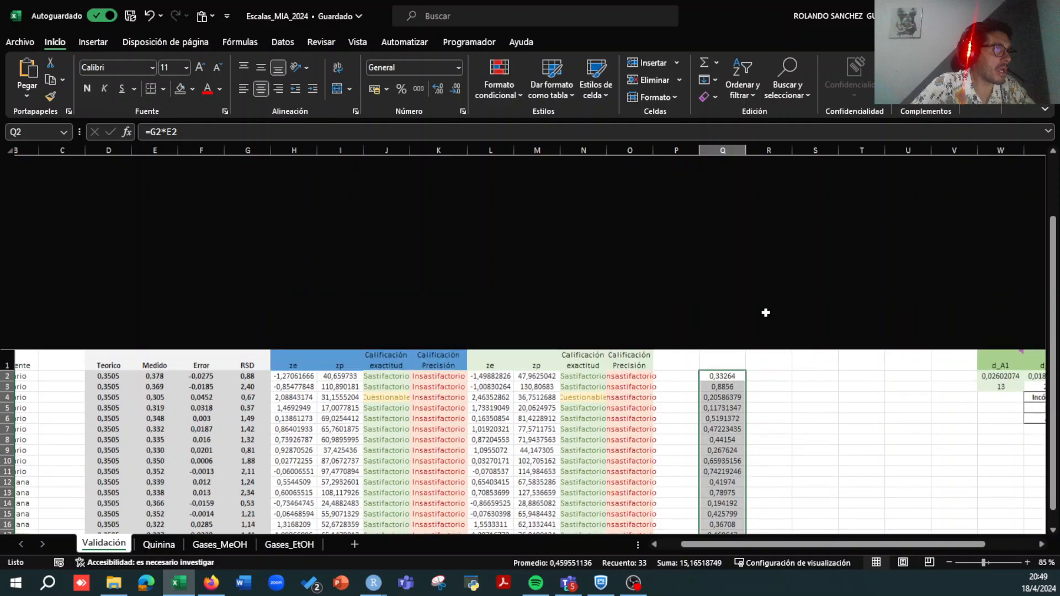
pyautogui.click(723, 193)
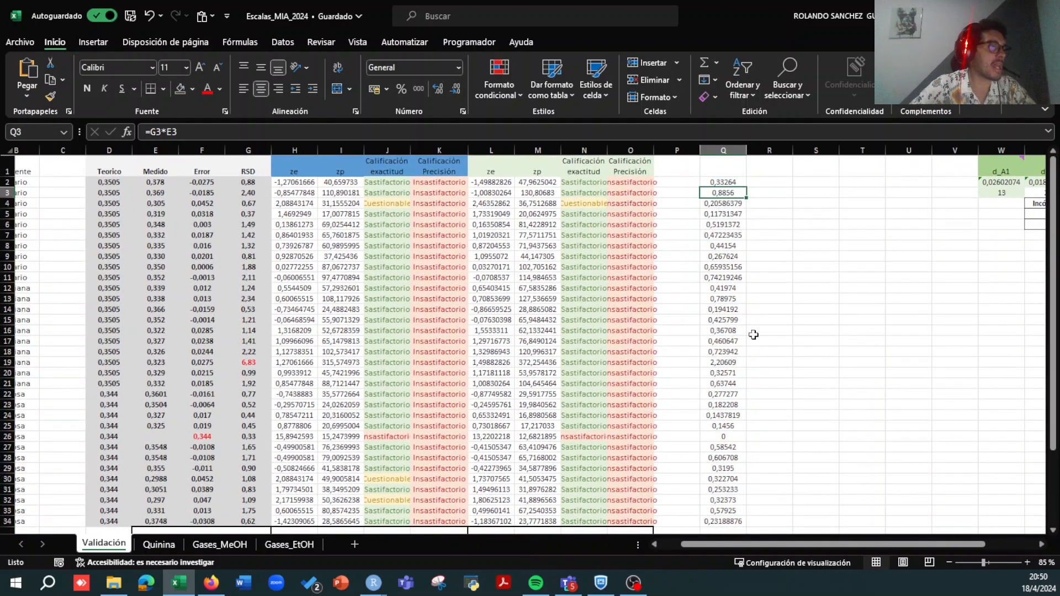
# Step: Change the formula in Q2 to =(G2*E2)/100 so the percentage RSD is converted into a standard deviation
pyautogui.click(724, 183)
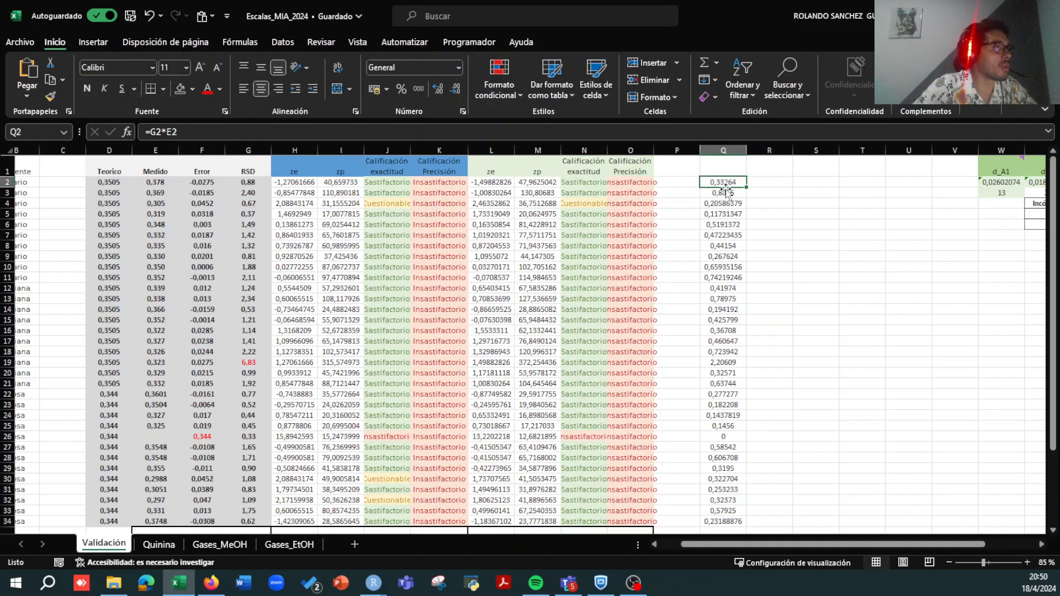
pyautogui.click(153, 132)
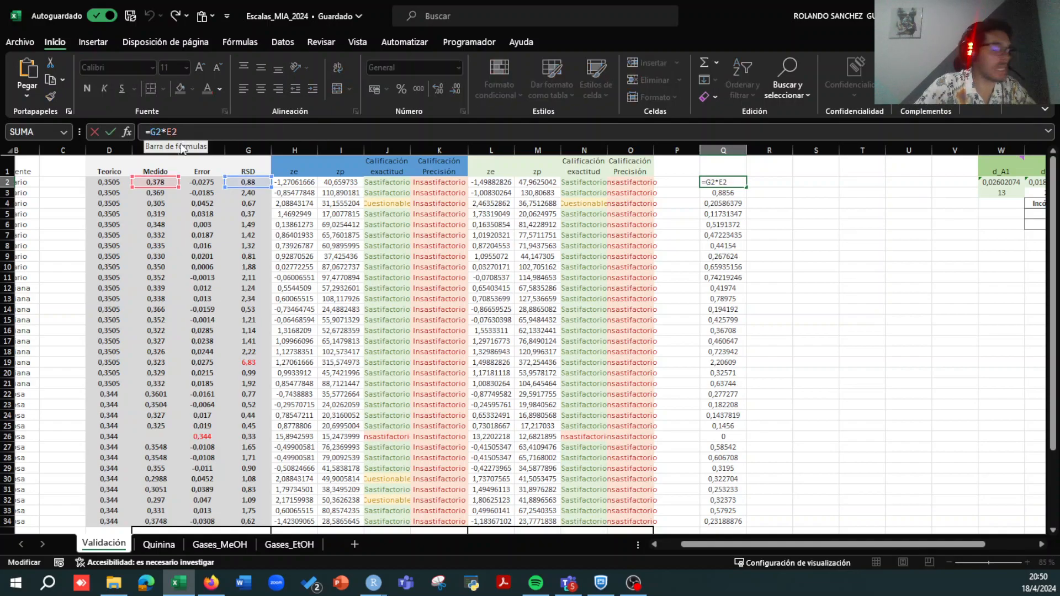
pyautogui.write('(')
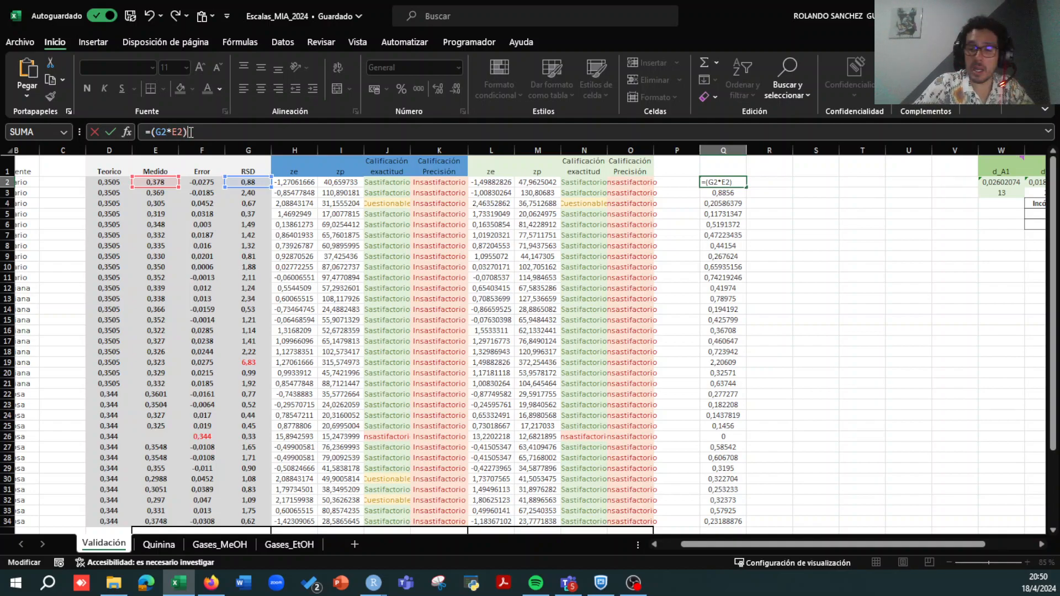
pyautogui.write(')/100')
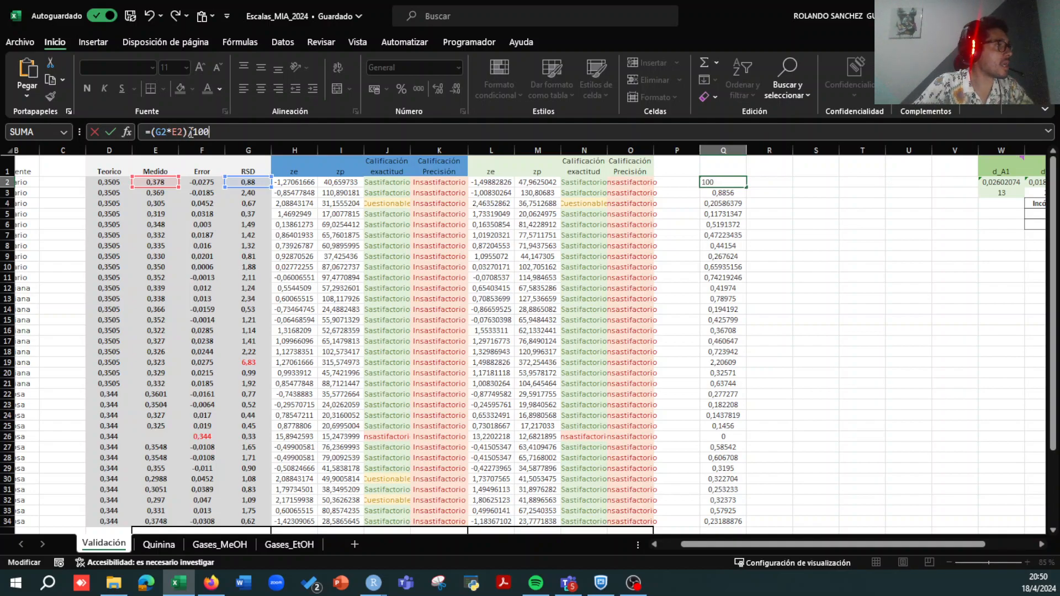
pyautogui.press('Return')
# Step: Fill the revised Q2 formula down through Q34 and format the results as numbers with four decimal places
pyautogui.click(737, 181)
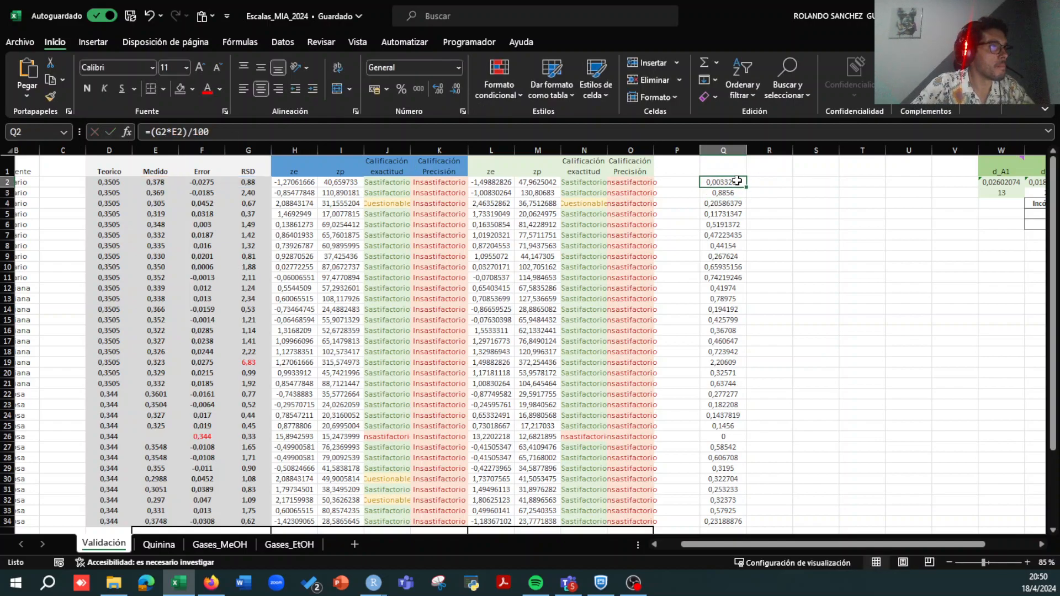
pyautogui.moveTo(745, 188); pyautogui.dragTo(738, 523)
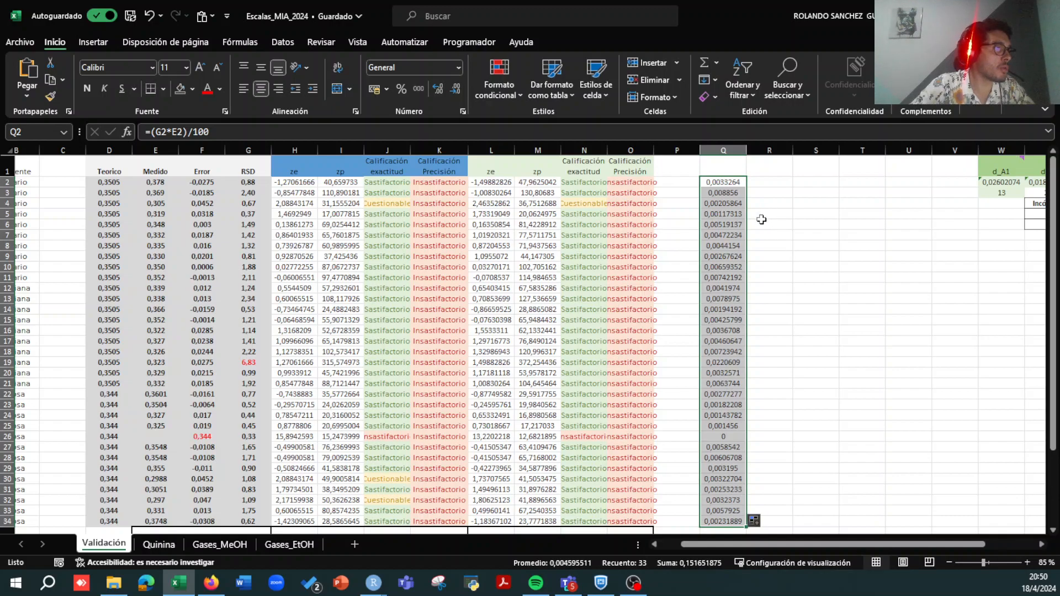
pyautogui.click(455, 90)
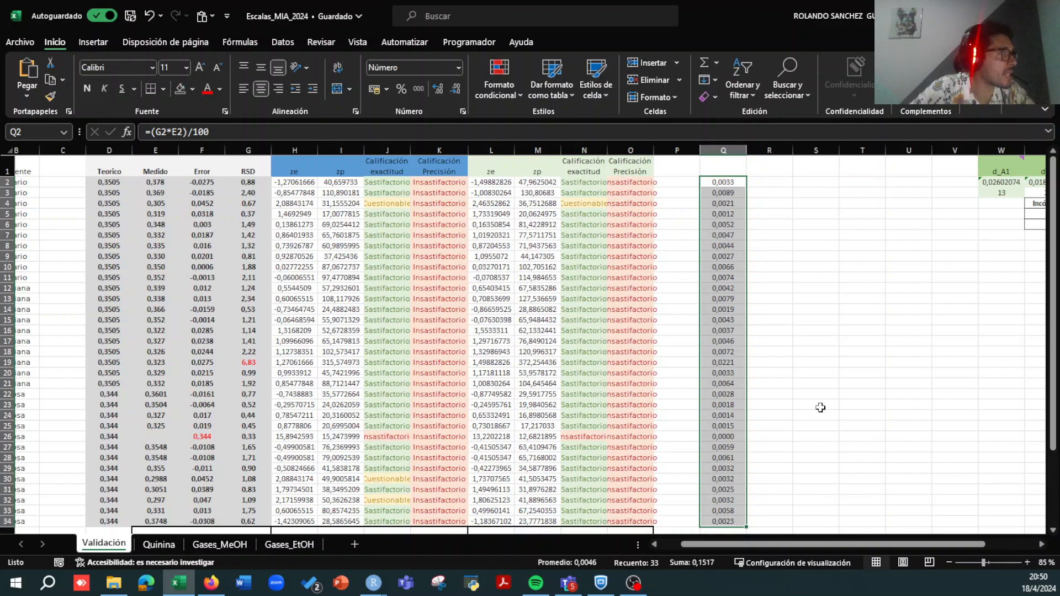
pyautogui.click(766, 267)
pyautogui.click(730, 183)
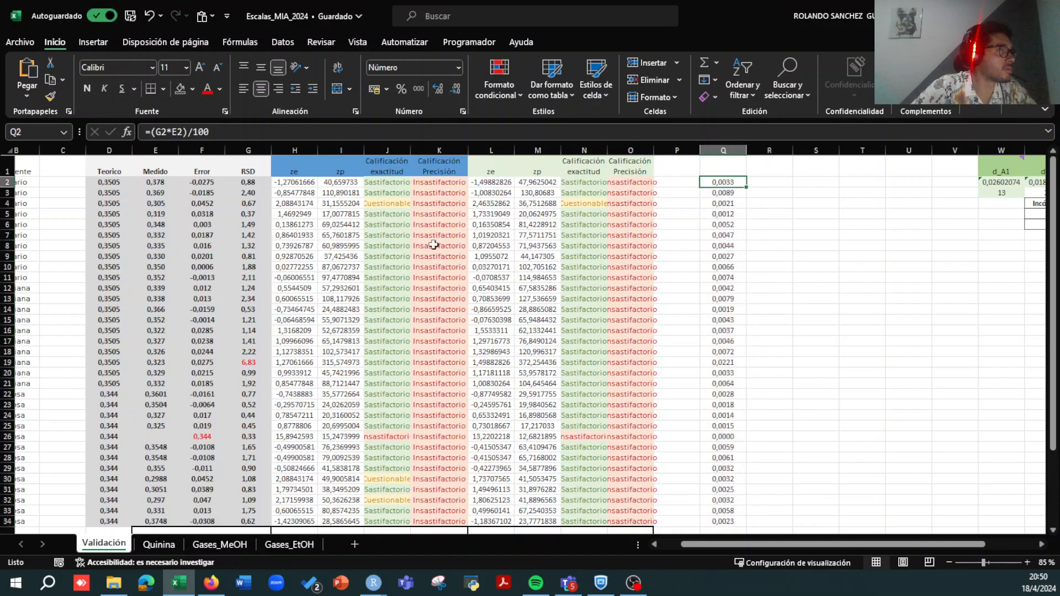
# Step: Review the precision ratings in O2:O34 alongside the standard deviations calculated in column Q
pyautogui.scroll(-5, 387, 243)
pyautogui.scroll(5, 387, 243)
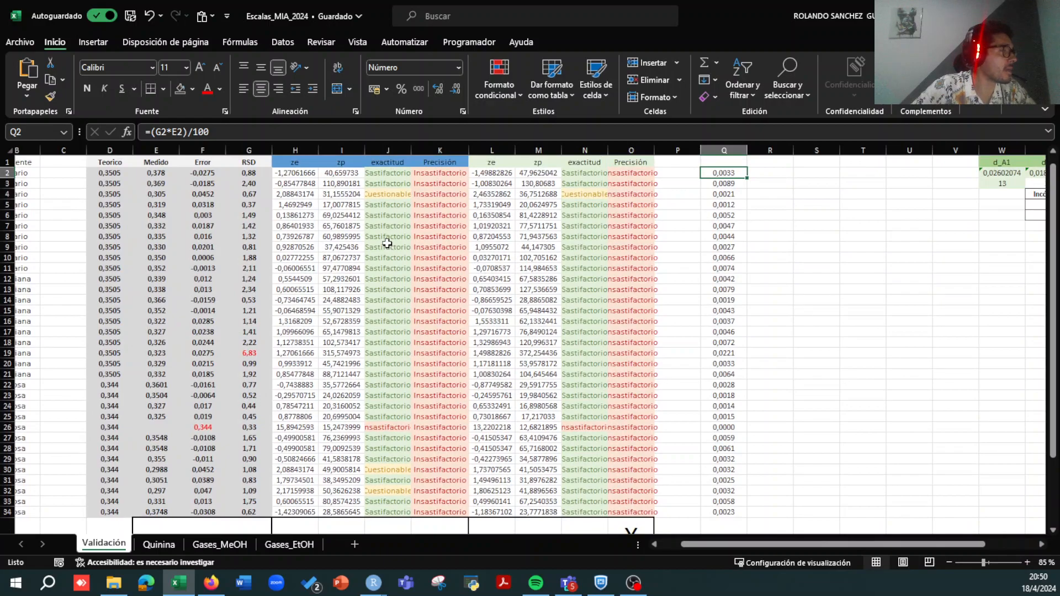
pyautogui.scroll(1, 386, 241)
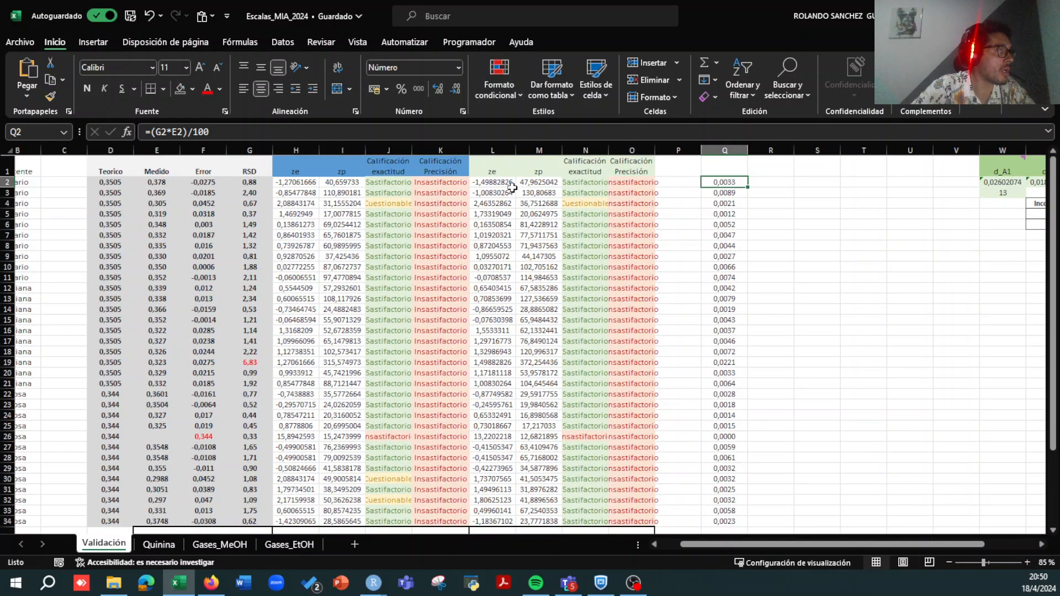
pyautogui.moveTo(631, 181); pyautogui.dragTo(632, 521)
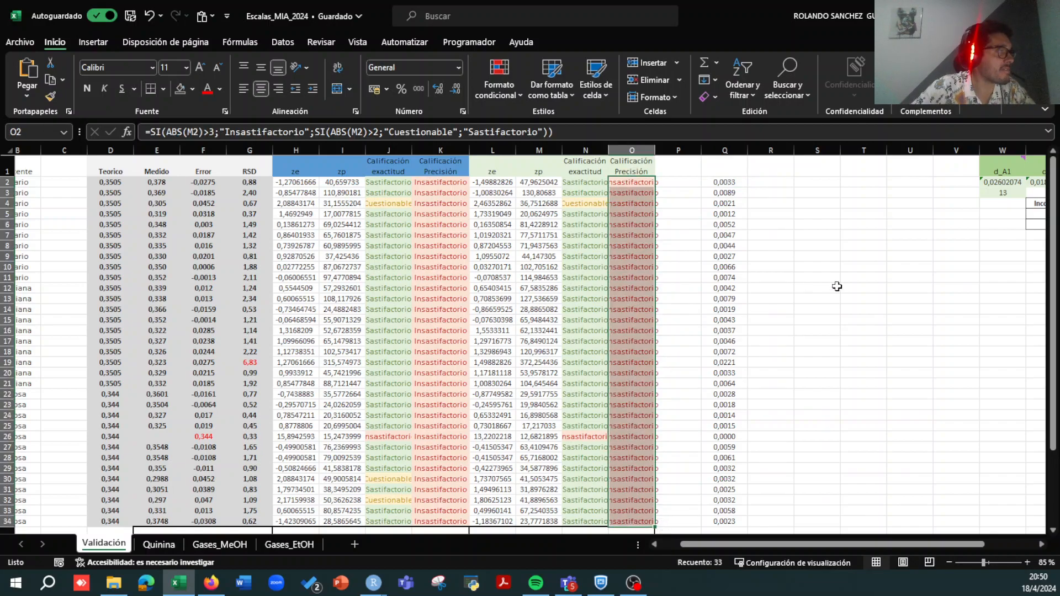
pyautogui.click(836, 286)
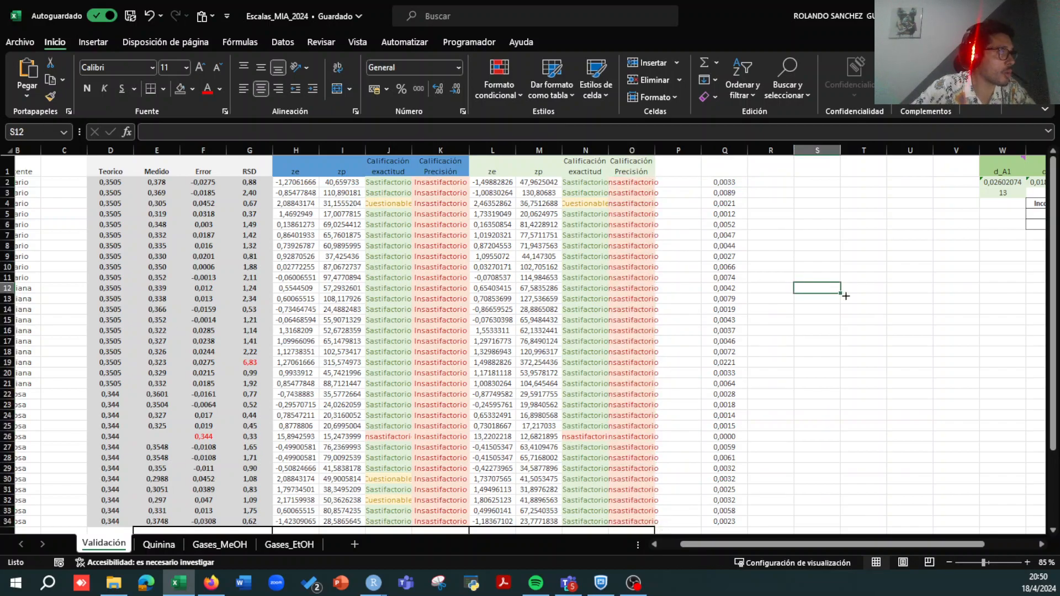
# Step: Inspect the zp formula in I2 and the RSD and pooled deviation cells it references
pyautogui.click(347, 183)
pyautogui.click(220, 132)
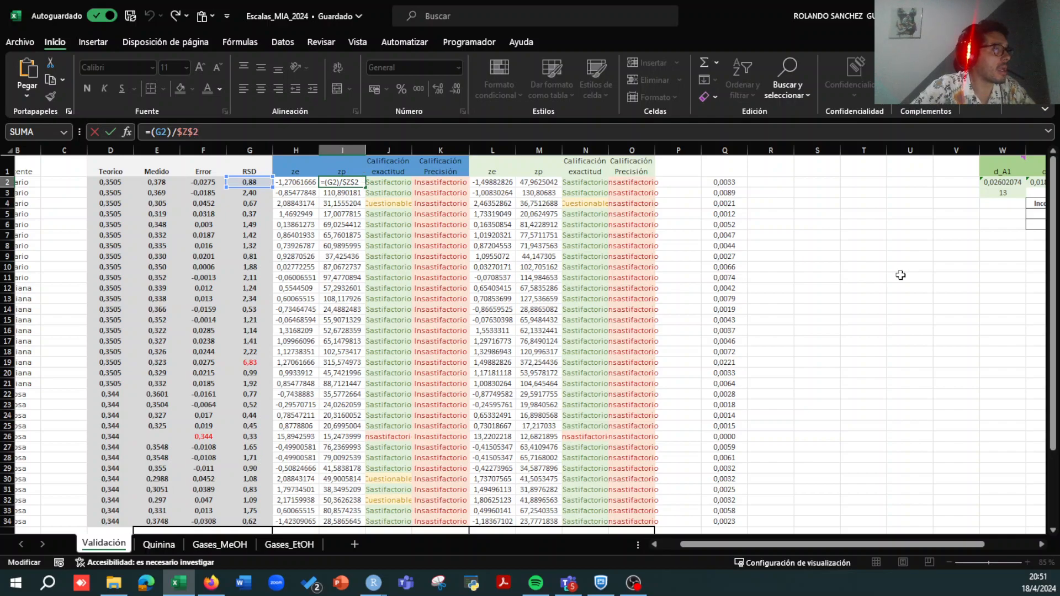
pyautogui.hscroll(5, 902, 275)
pyautogui.hscroll(-4, 894, 275)
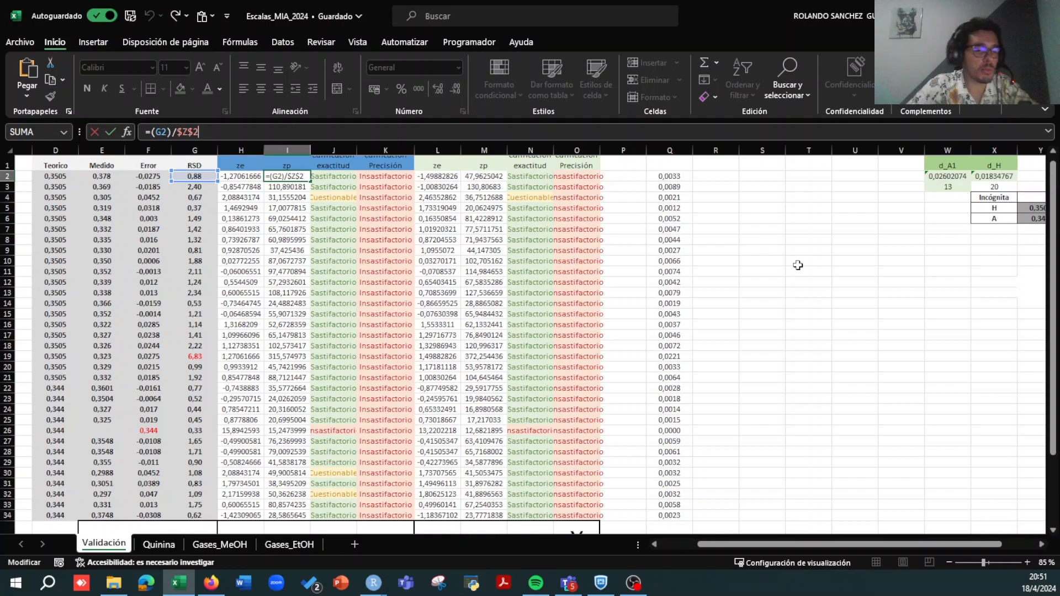
pyautogui.hotkey('ctrl', 'Return')
pyautogui.click(651, 305)
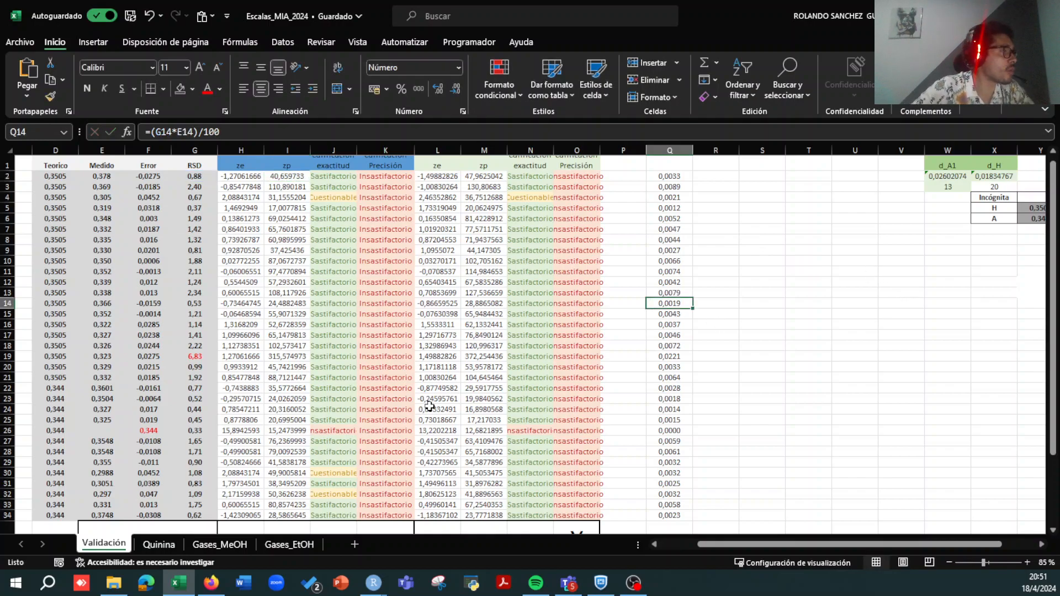
# Step: Review the accuracy and precision rating columns against the X marks in the UTILIZADA 2024 row
pyautogui.scroll(-2, 429, 409)
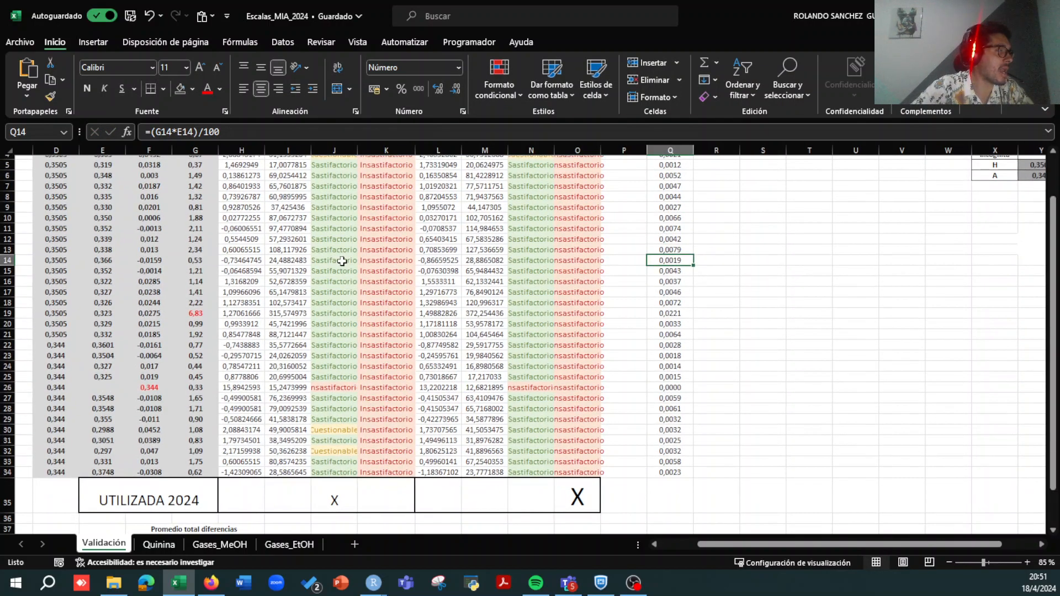
pyautogui.scroll(3, 342, 260)
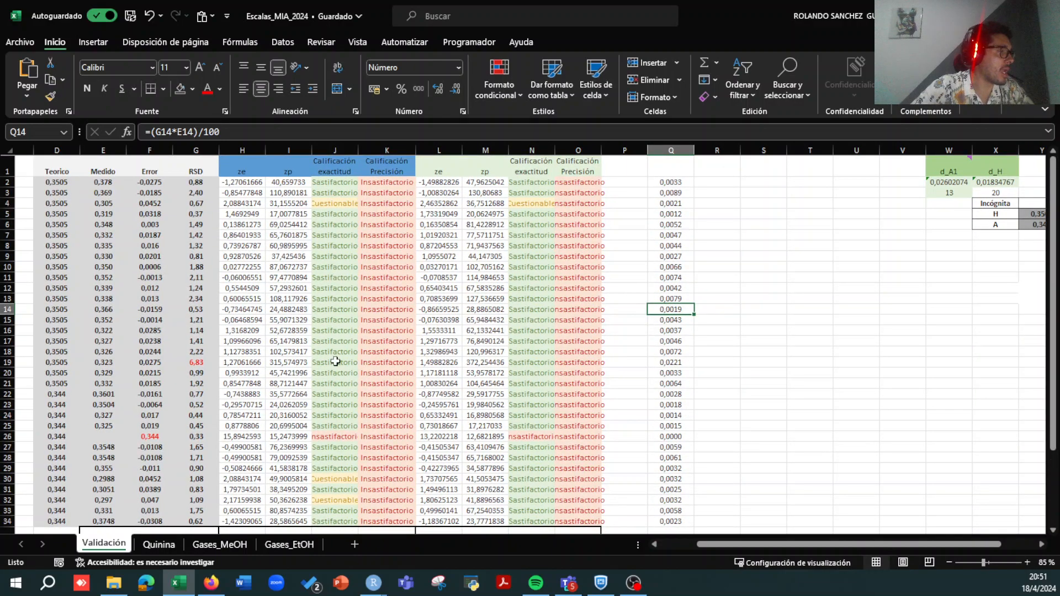
pyautogui.scroll(-3, 336, 361)
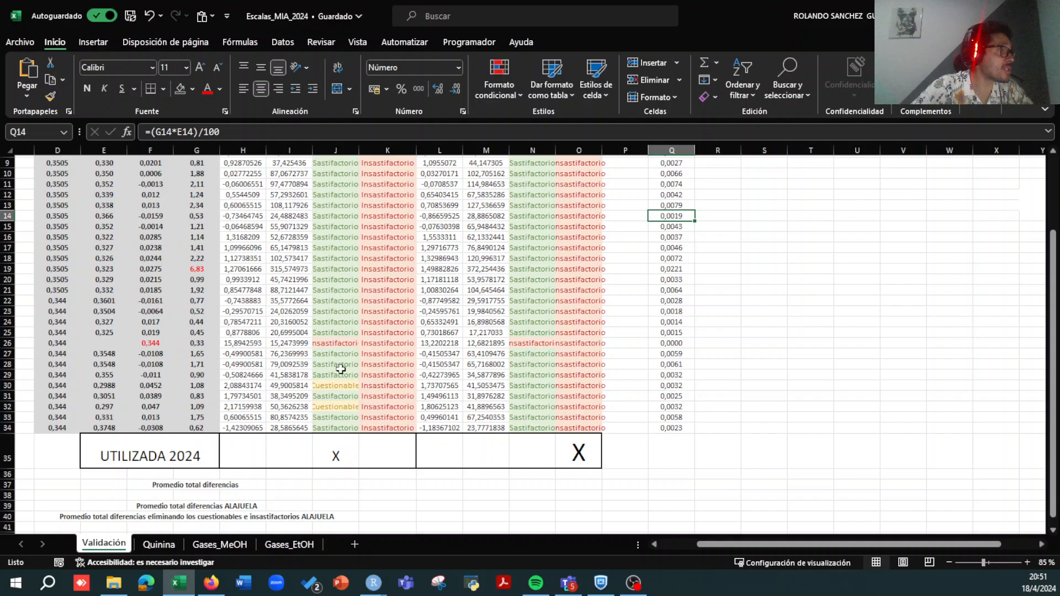
pyautogui.scroll(3, 348, 284)
pyautogui.scroll(-3, 483, 437)
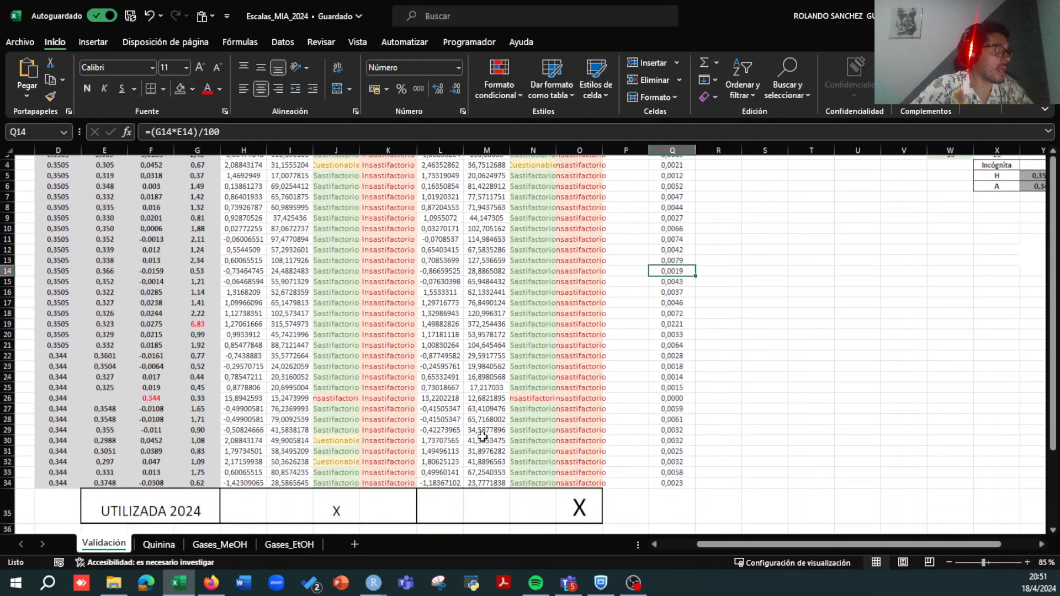
pyautogui.click(586, 463)
pyautogui.scroll(2, 586, 462)
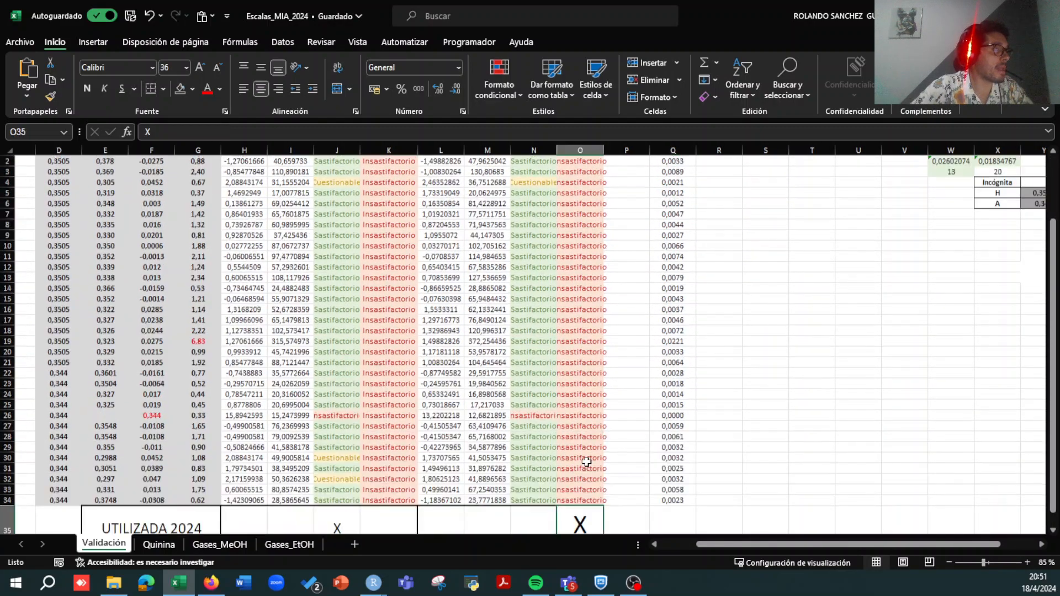
pyautogui.scroll(-2, 592, 377)
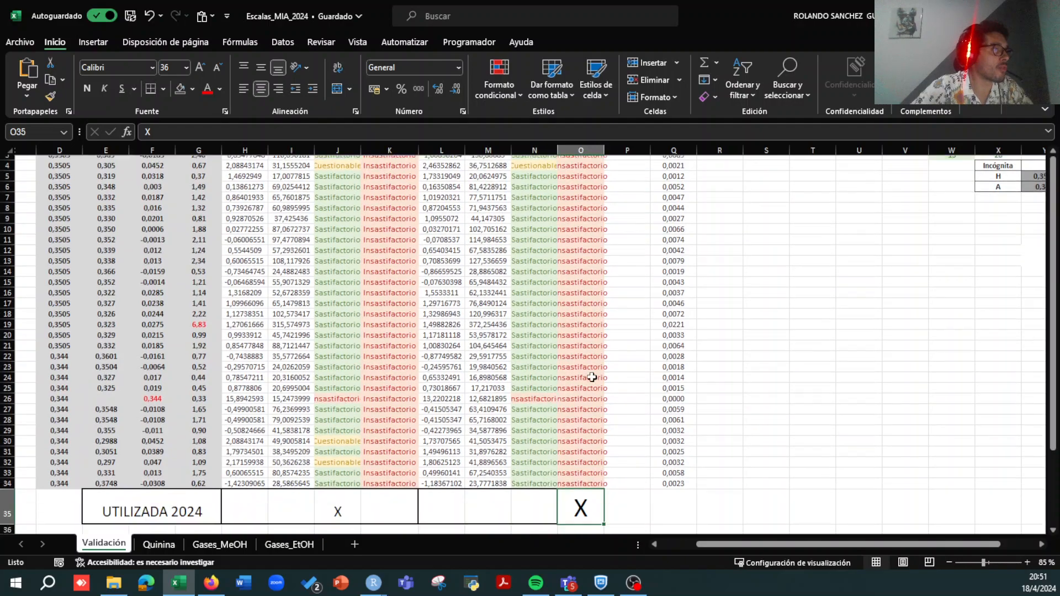